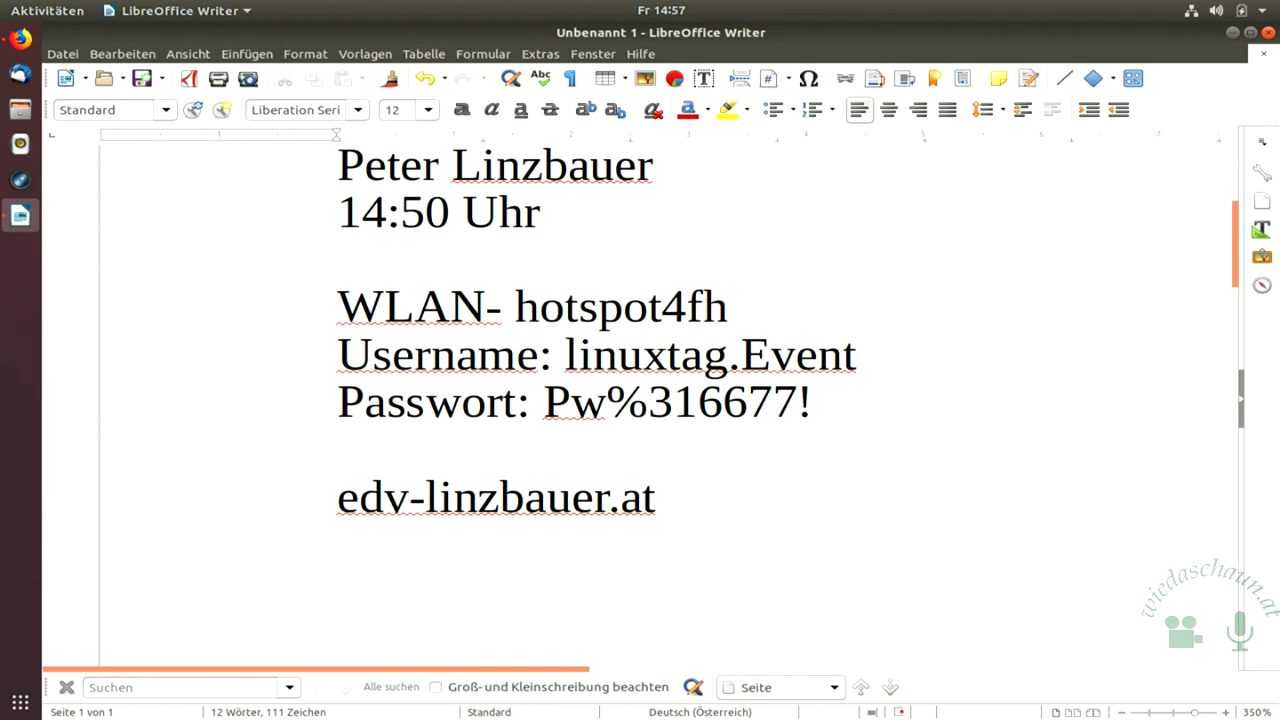
Switch to the file manager and search the home folder for "edv" to open the edv-linzbauer folder.
{"action": "type", "text": "e"}
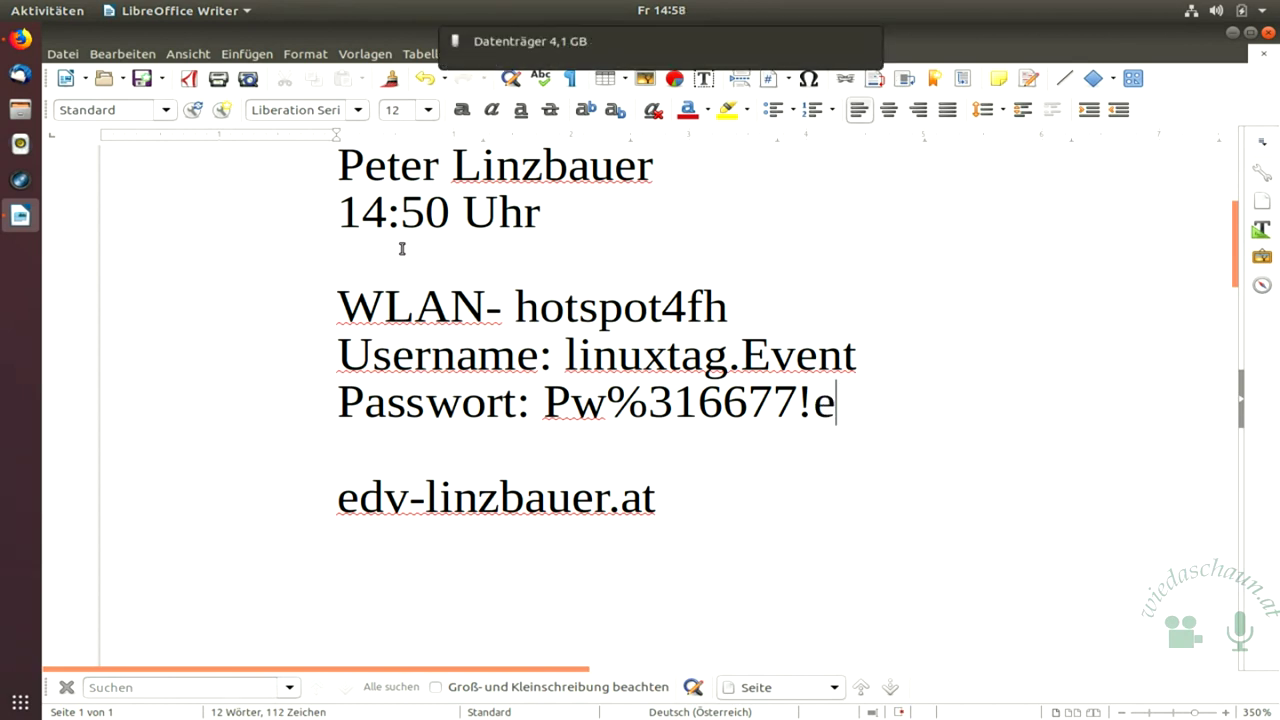
{"action": "left_click", "coordinate": [22, 142]}
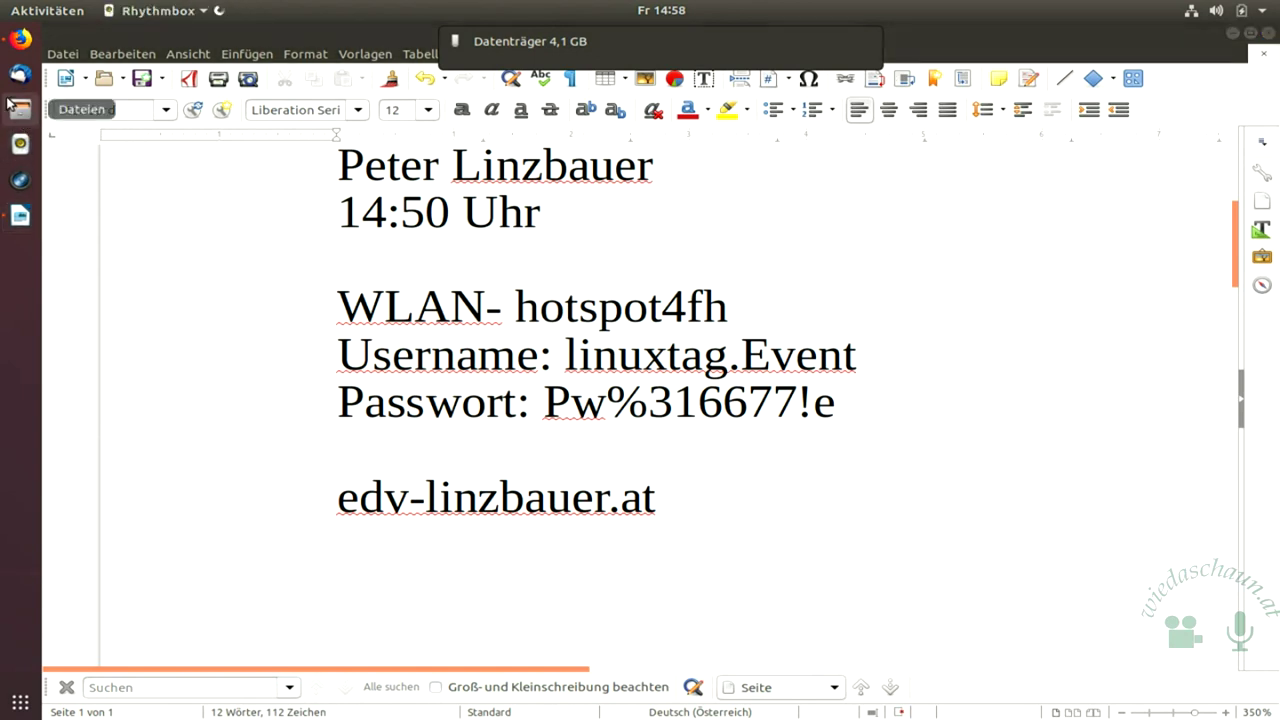
{"action": "left_click", "coordinate": [22, 108]}
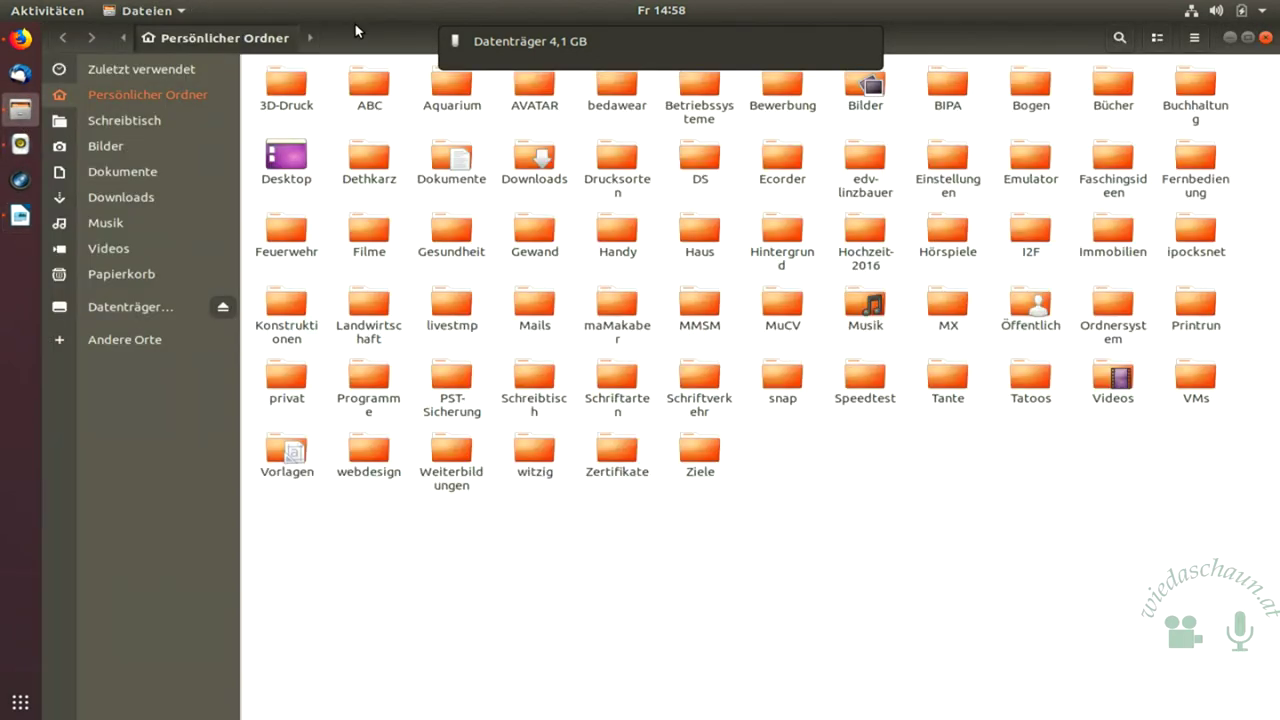
{"action": "left_click", "coordinate": [549, 156]}
{"action": "type", "text": "ed"}
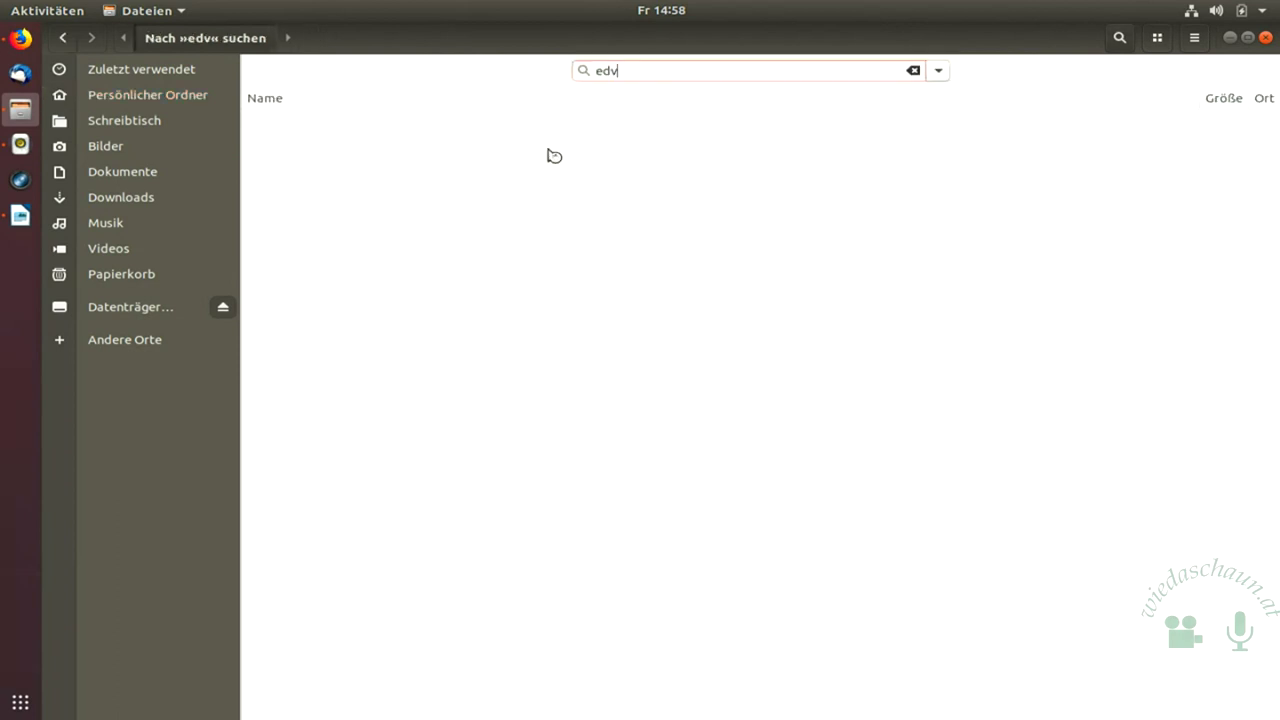
{"action": "type", "text": "v"}
{"action": "key", "text": "Return"}
Open the Vorträge subfolder of the edv-linzbauer folder.
{"action": "key", "text": "Right"}
{"action": "key", "text": "Right"}
{"action": "key", "text": "Right"}
{"action": "key", "text": "Right"}
{"action": "key", "text": "Right"}
{"action": "key", "text": "Return"}
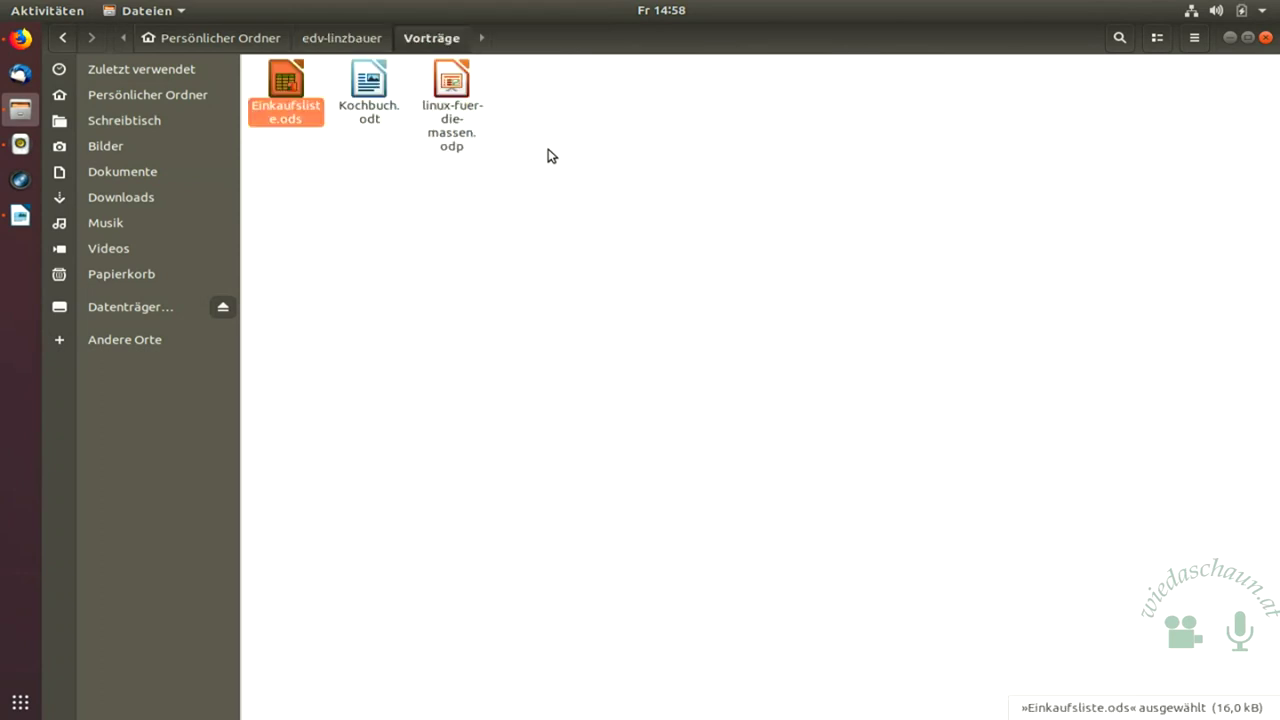
Copy Einkaufsliste.ods and Kochbuch.odt to the top level of the removable USB volume, and eject the volume.
{"action": "key", "text": "shift+Right"}
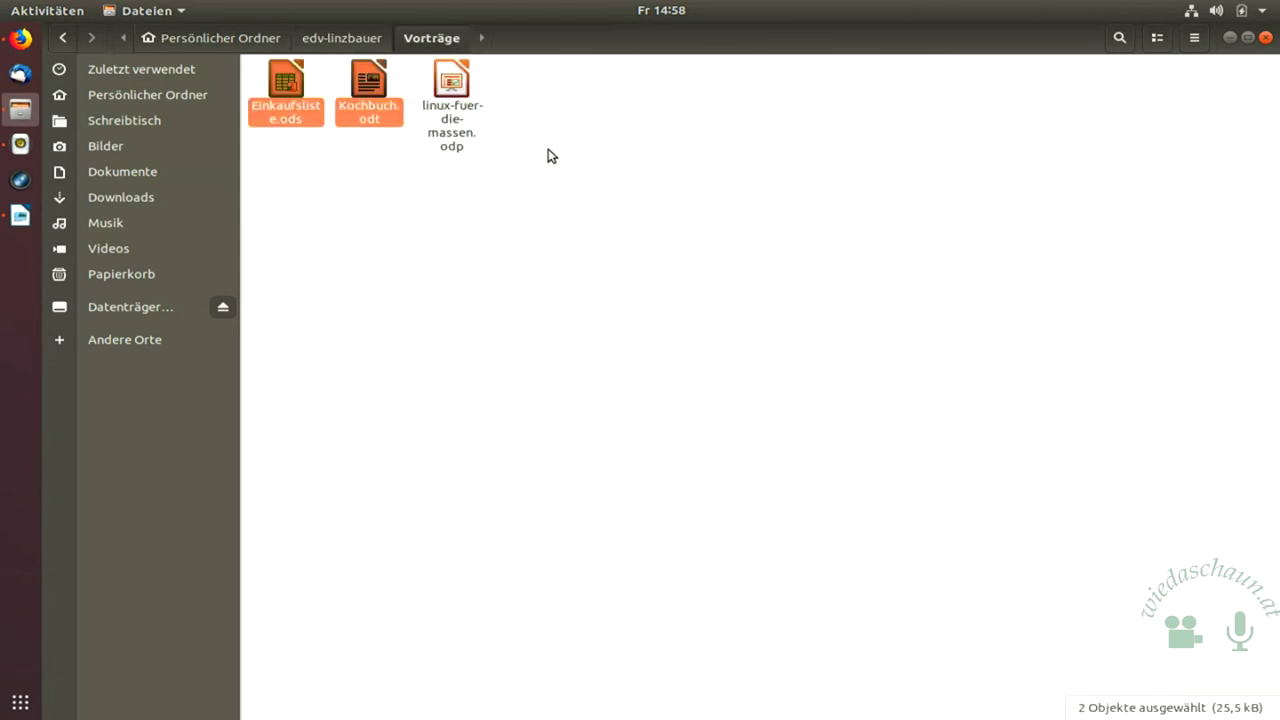
{"action": "right_click", "coordinate": [368, 88]}
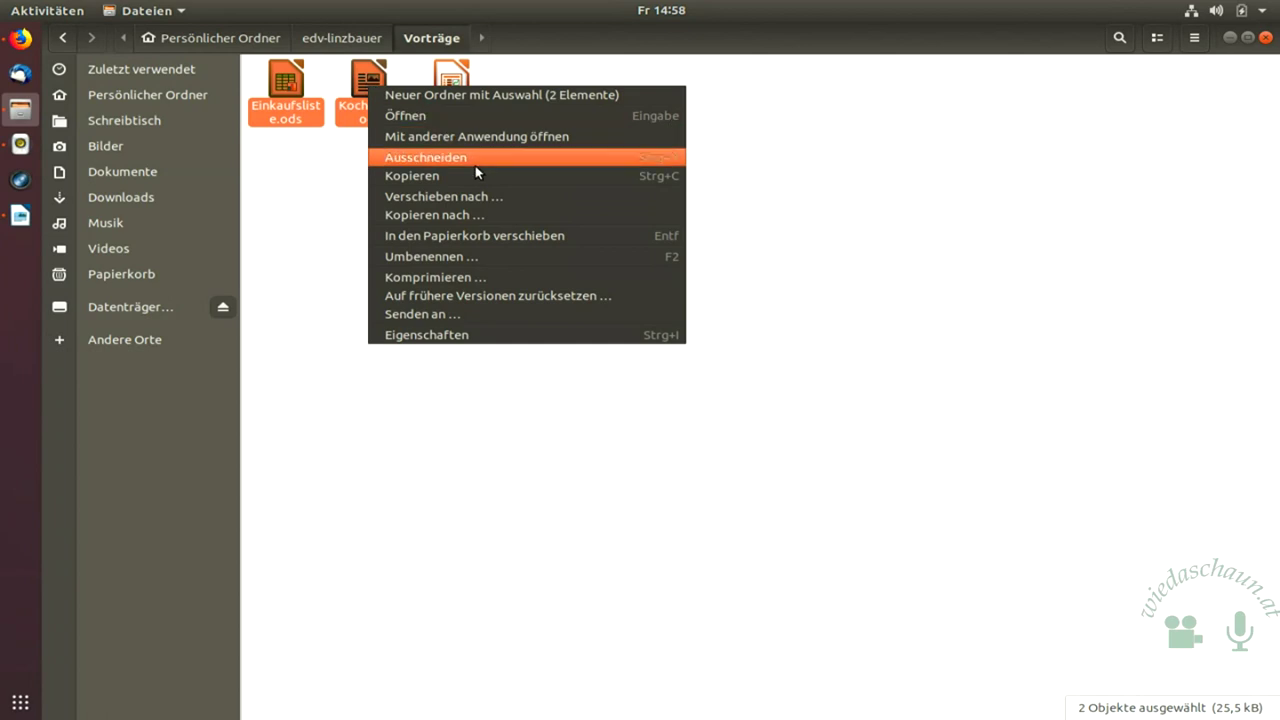
{"action": "left_click", "coordinate": [494, 210]}
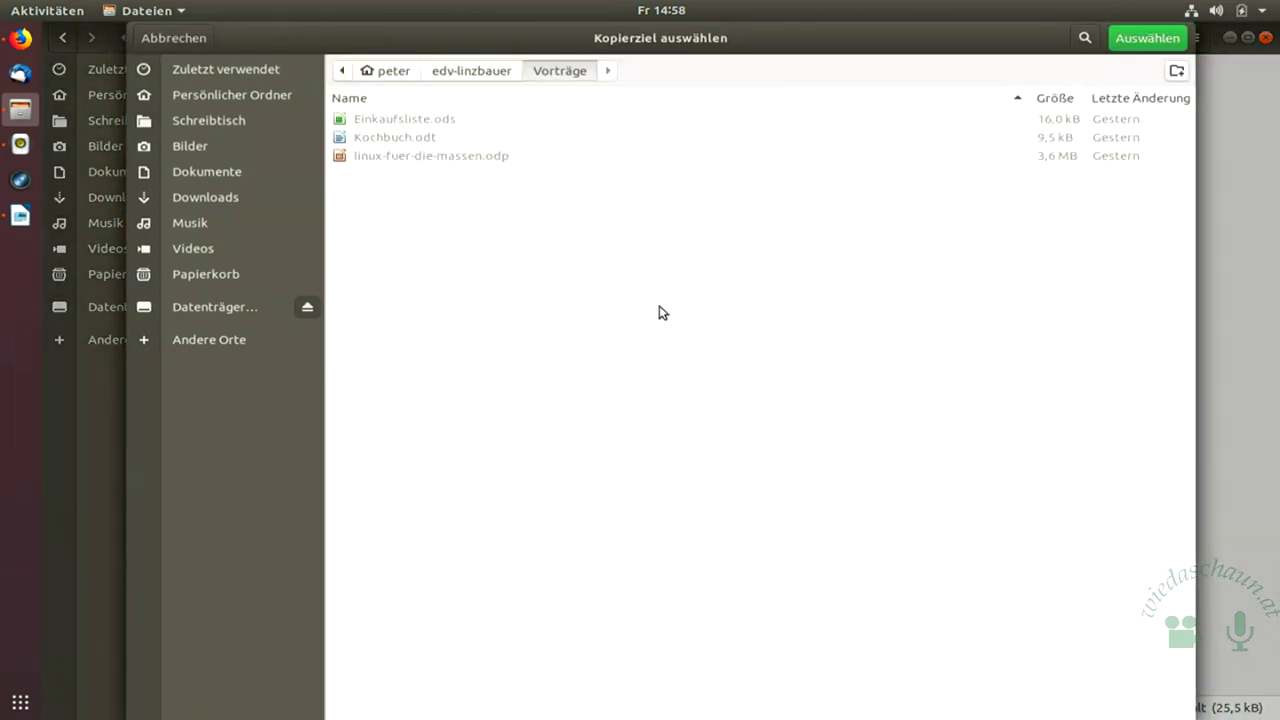
{"action": "left_click", "coordinate": [207, 306]}
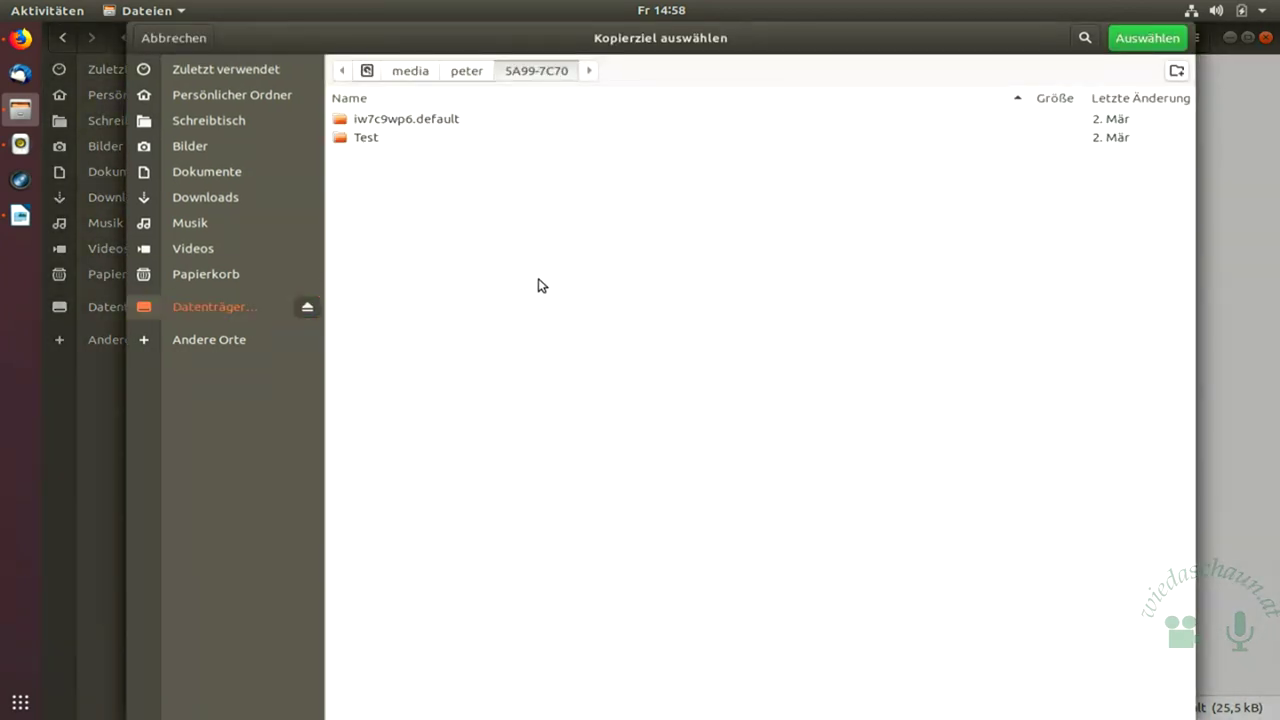
{"action": "left_click", "coordinate": [1150, 38]}
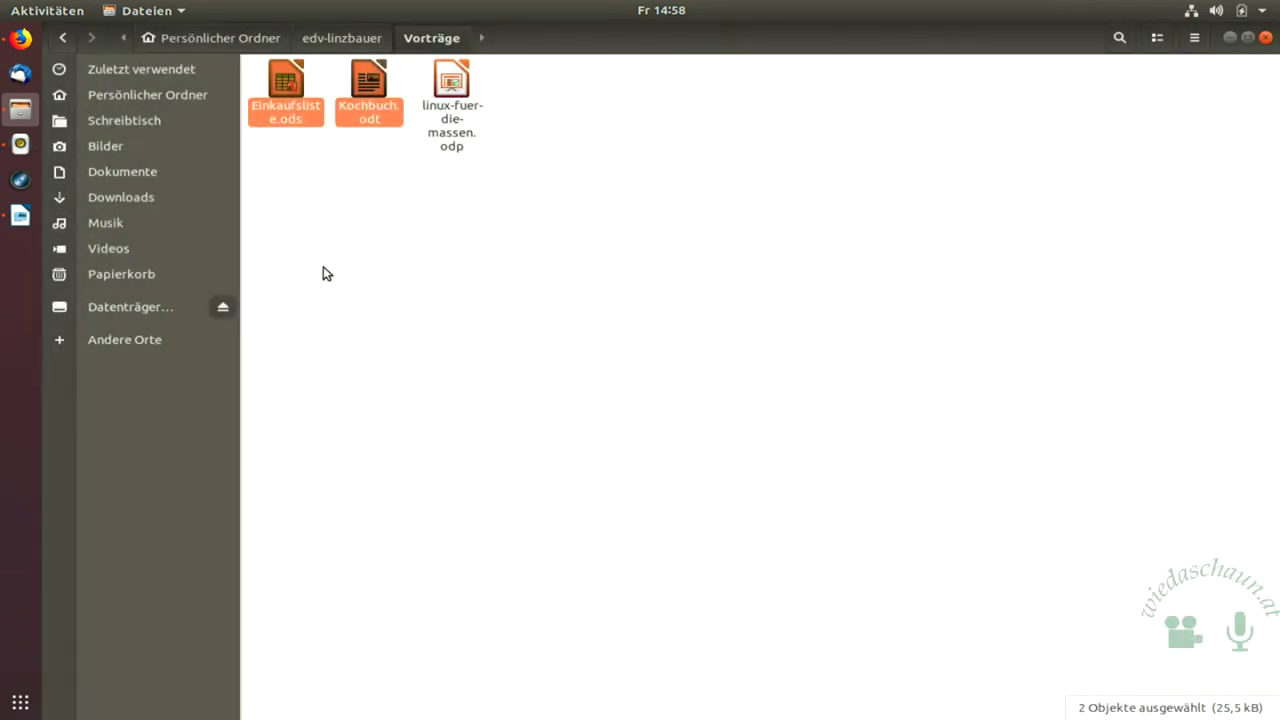
{"action": "left_click", "coordinate": [224, 307]}
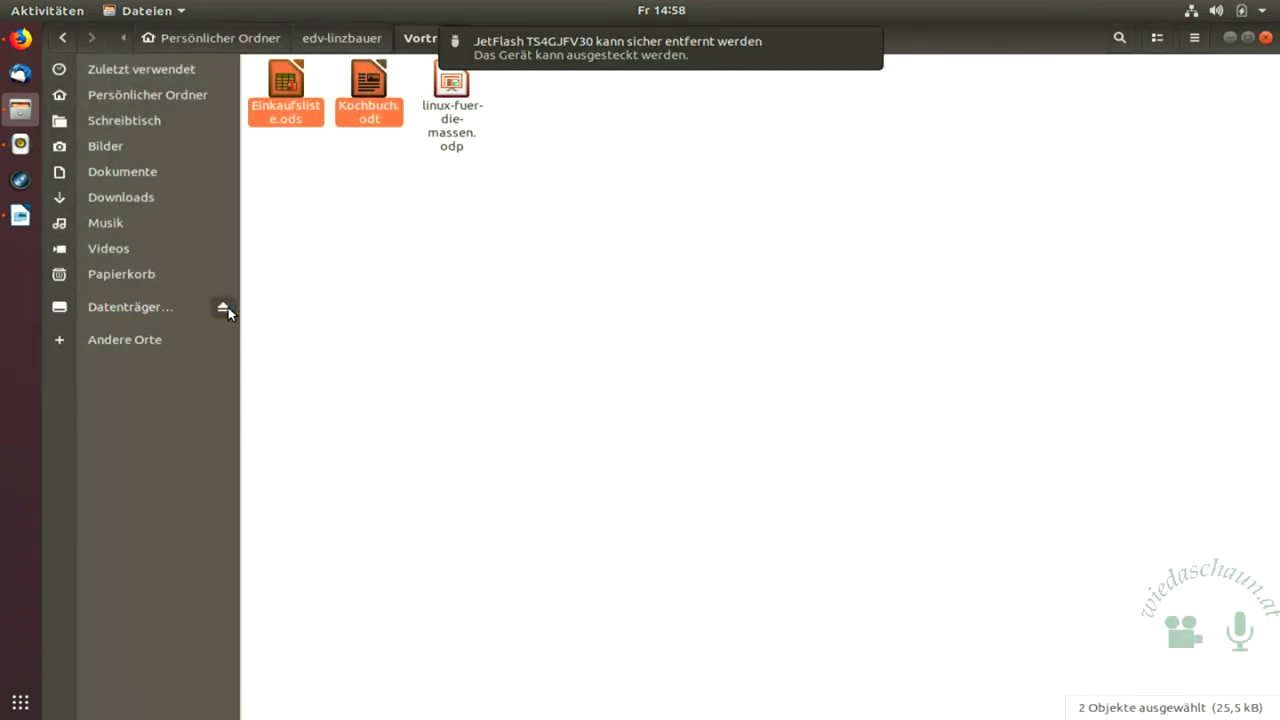
{"action": "left_click", "coordinate": [183, 222]}
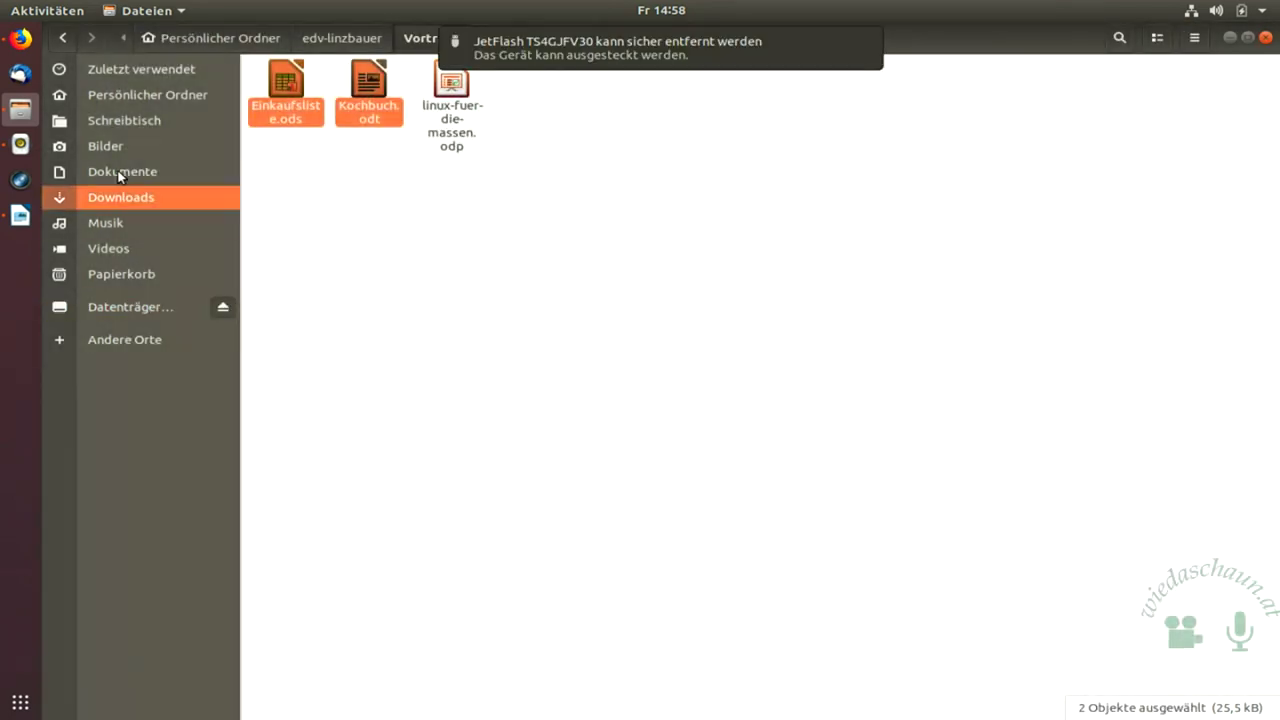
Switch to Firefox and open Kochbuch.odt from the "Grazer Linuxtage #GLT18" post of the EDV-Linzbauer site in LibreOffice Writer.
{"action": "left_click", "coordinate": [20, 39]}
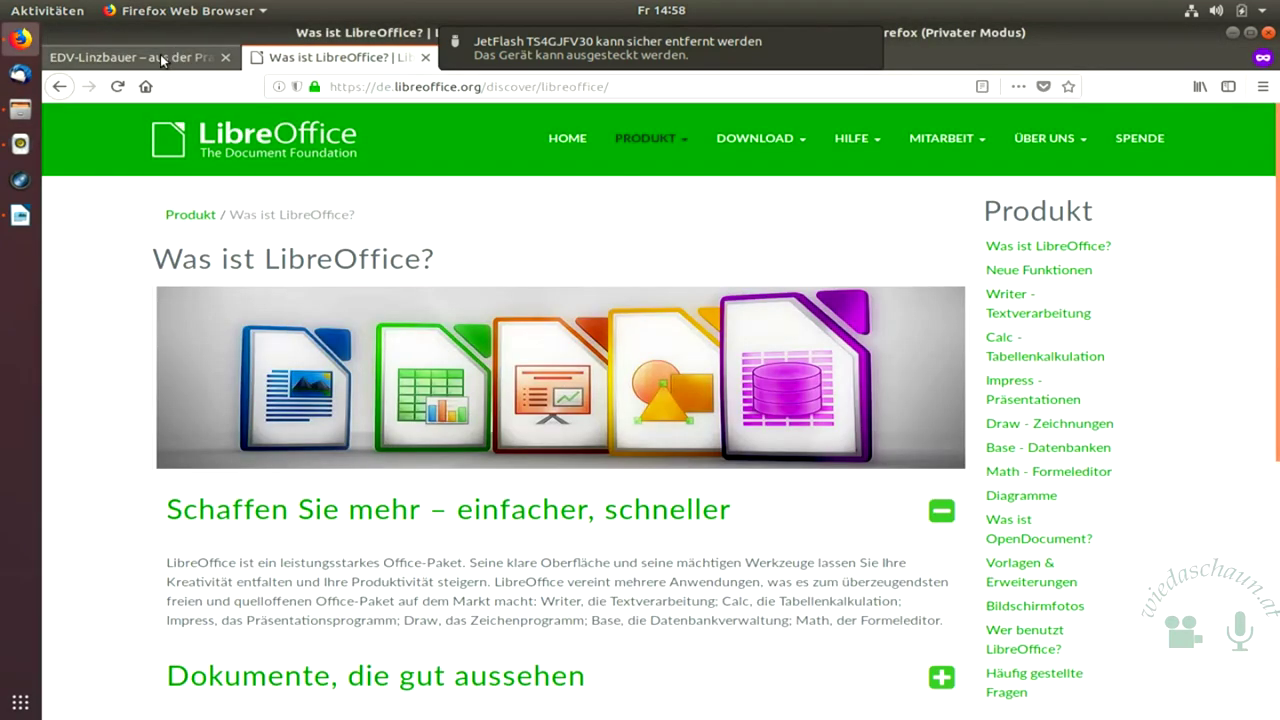
{"action": "left_click", "coordinate": [160, 57]}
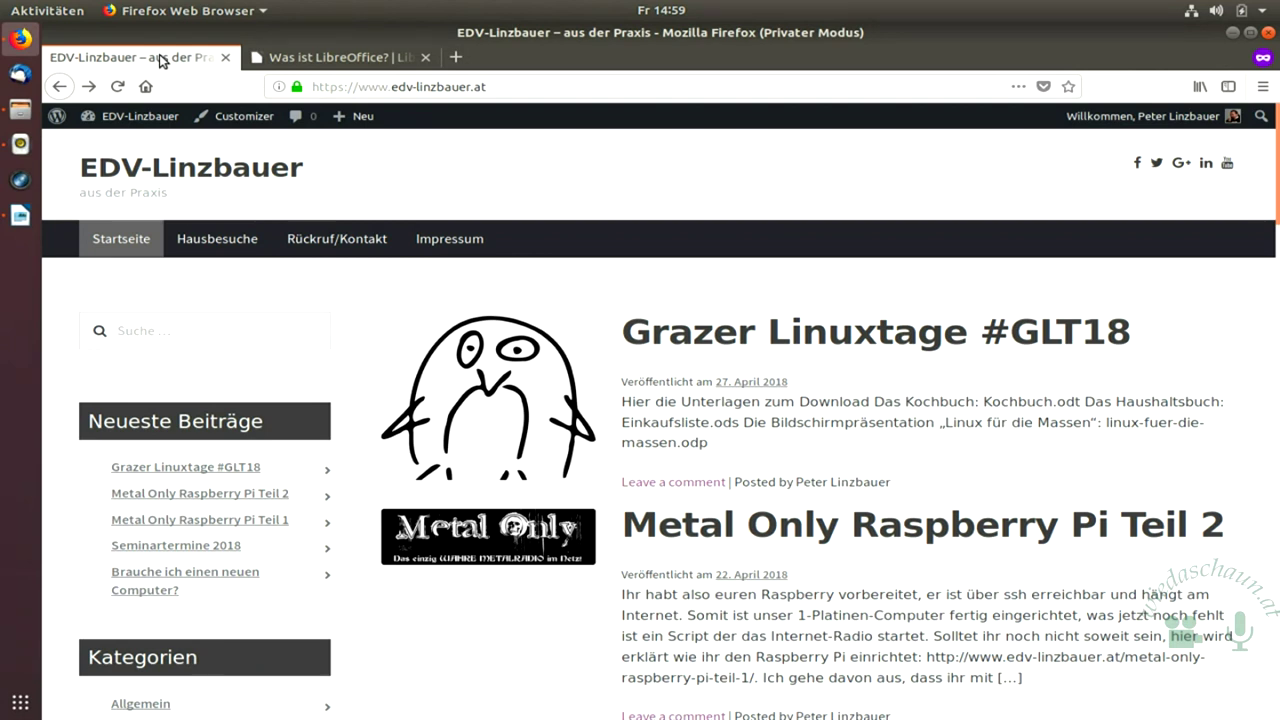
{"action": "left_click", "coordinate": [752, 338]}
{"action": "scroll", "coordinate": [517, 426], "scroll_direction": "down", "scroll_amount": 10}
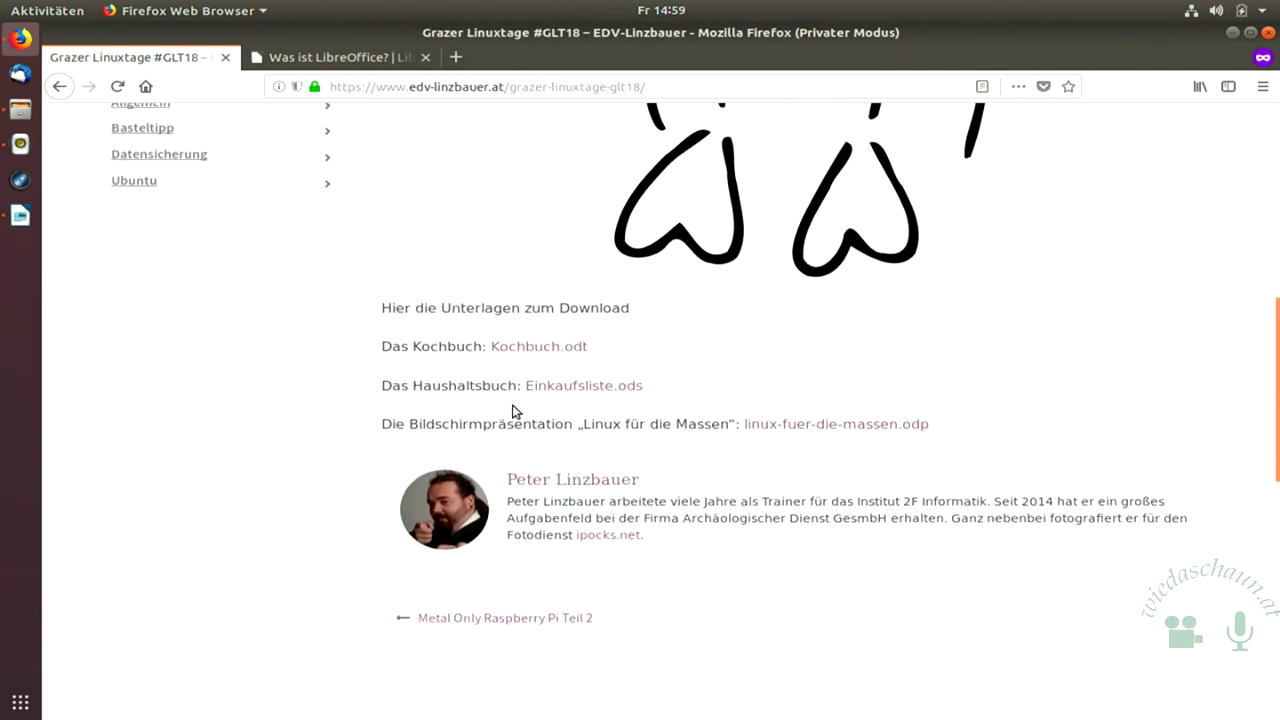
{"action": "left_click", "coordinate": [555, 346]}
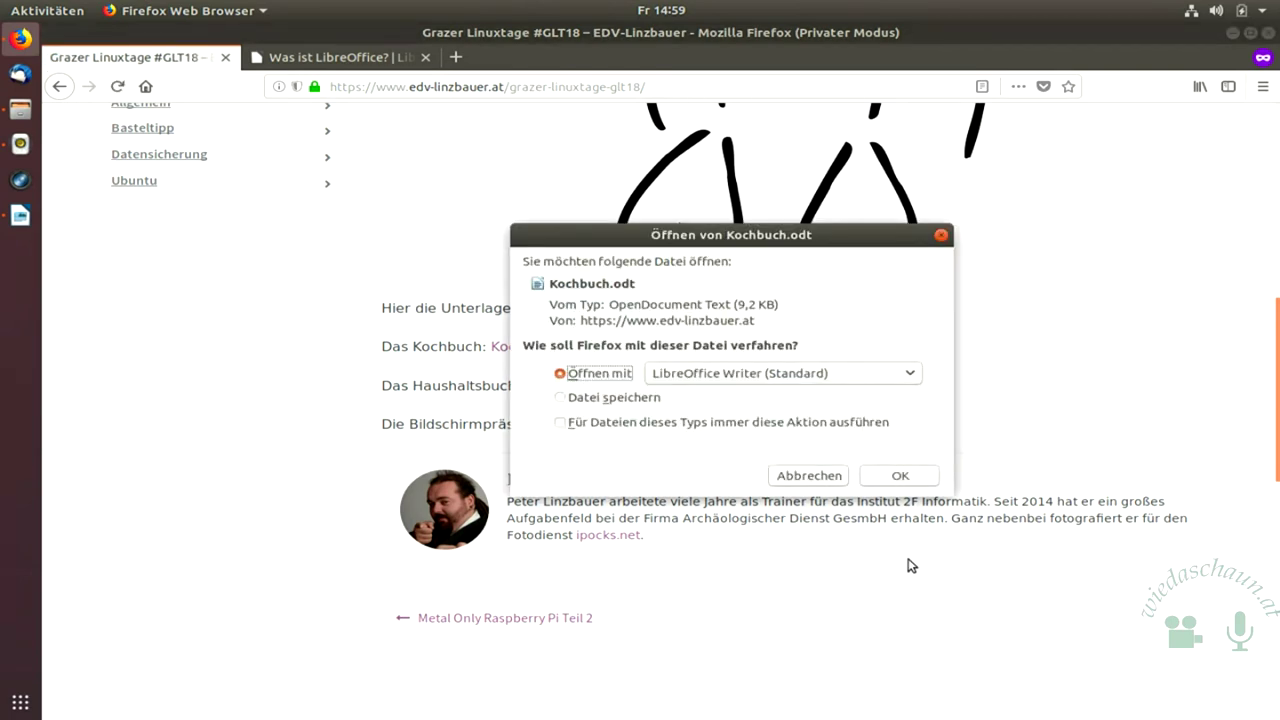
{"action": "left_click", "coordinate": [908, 476]}
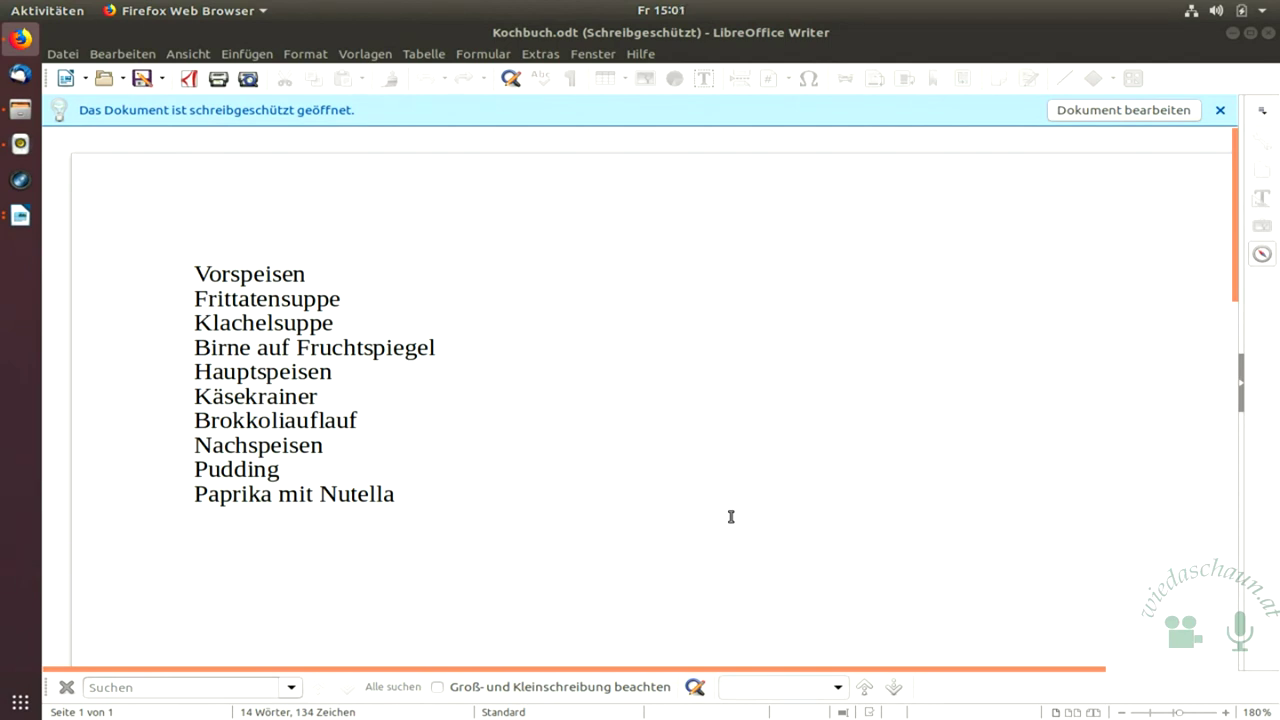
Enable editing of the write-protected Kochbuch.odt and display the paragraph styles list and the formatting marks.
{"action": "left_click", "coordinate": [1088, 112]}
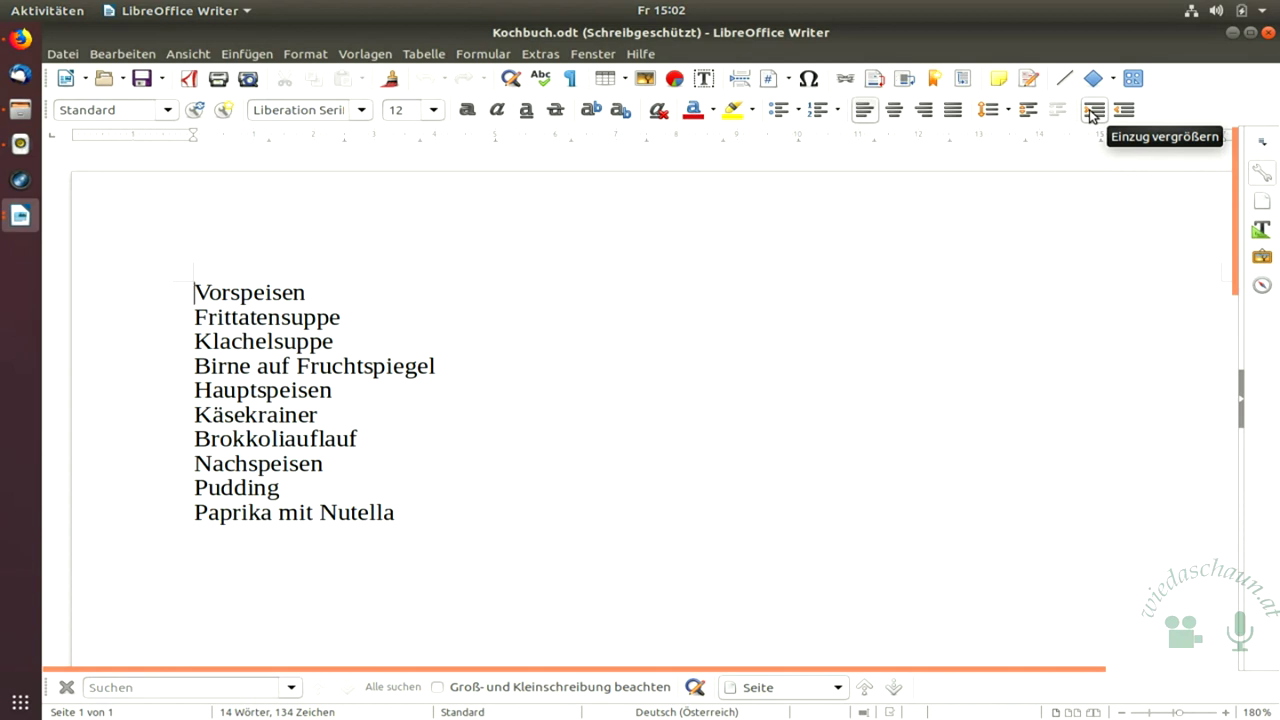
{"action": "left_click", "coordinate": [1259, 232]}
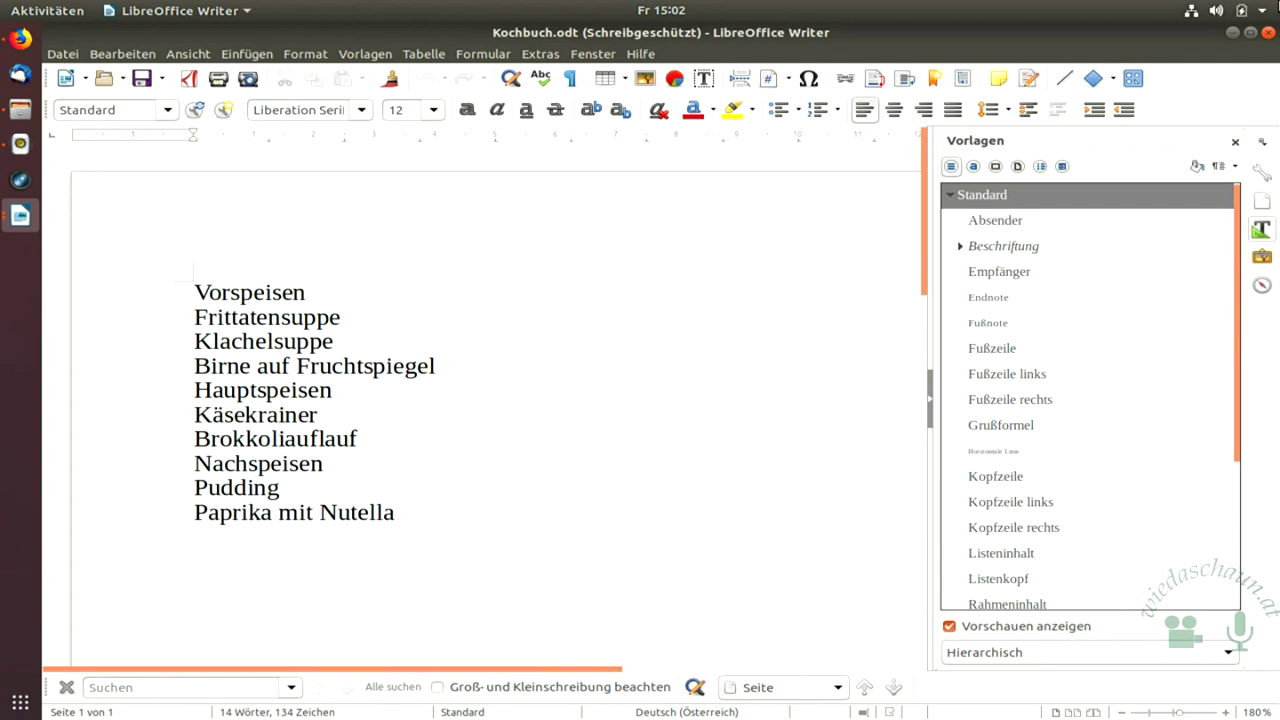
{"action": "left_click", "coordinate": [572, 79]}
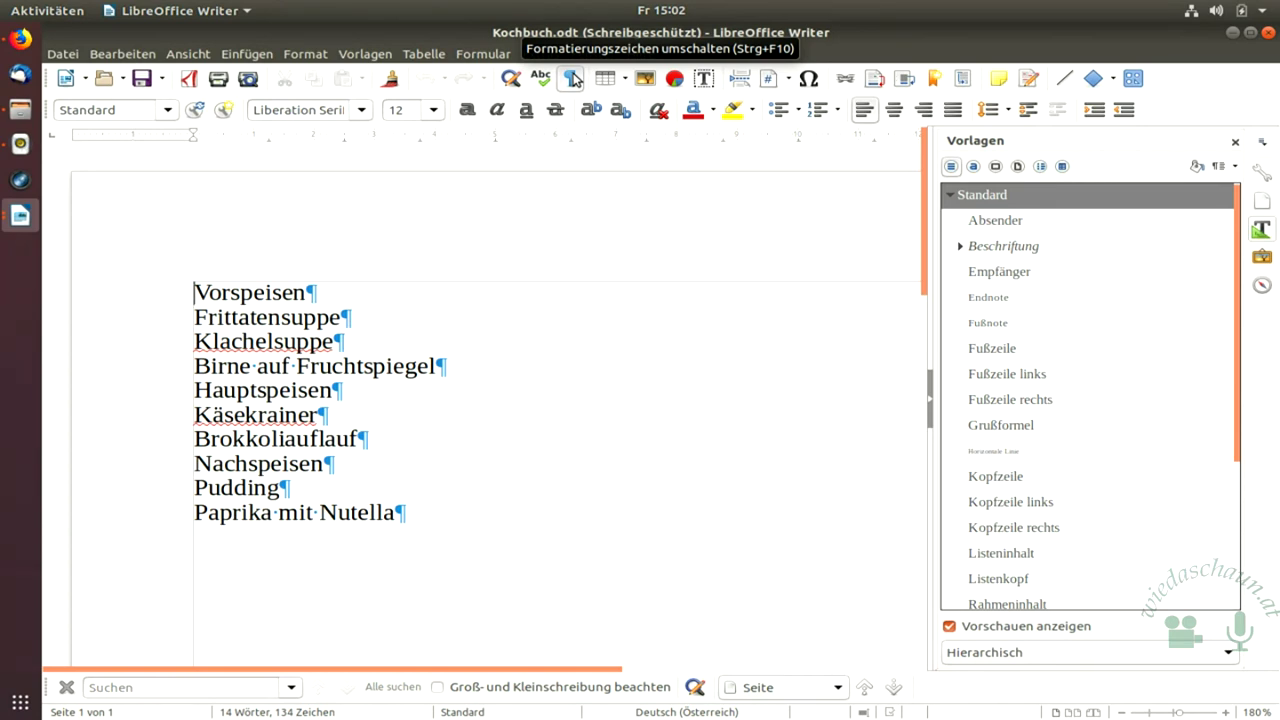
Apply the paragraph style Überschrift 1 to the first line, "Vorspeisen".
{"action": "scroll", "coordinate": [1076, 415], "scroll_direction": "down", "scroll_amount": 1}
{"action": "scroll", "coordinate": [1050, 460], "scroll_direction": "down", "scroll_amount": 2}
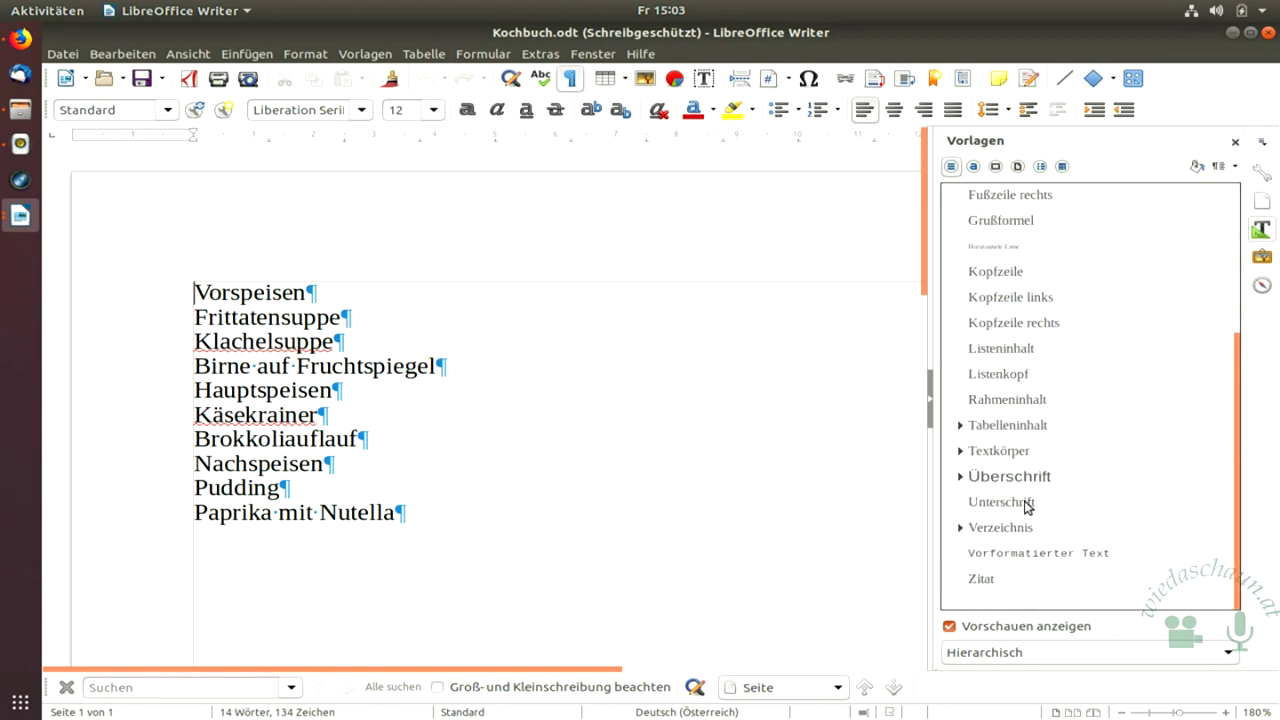
{"action": "left_click", "coordinate": [961, 477]}
{"action": "scroll", "coordinate": [990, 497], "scroll_direction": "down", "scroll_amount": 5}
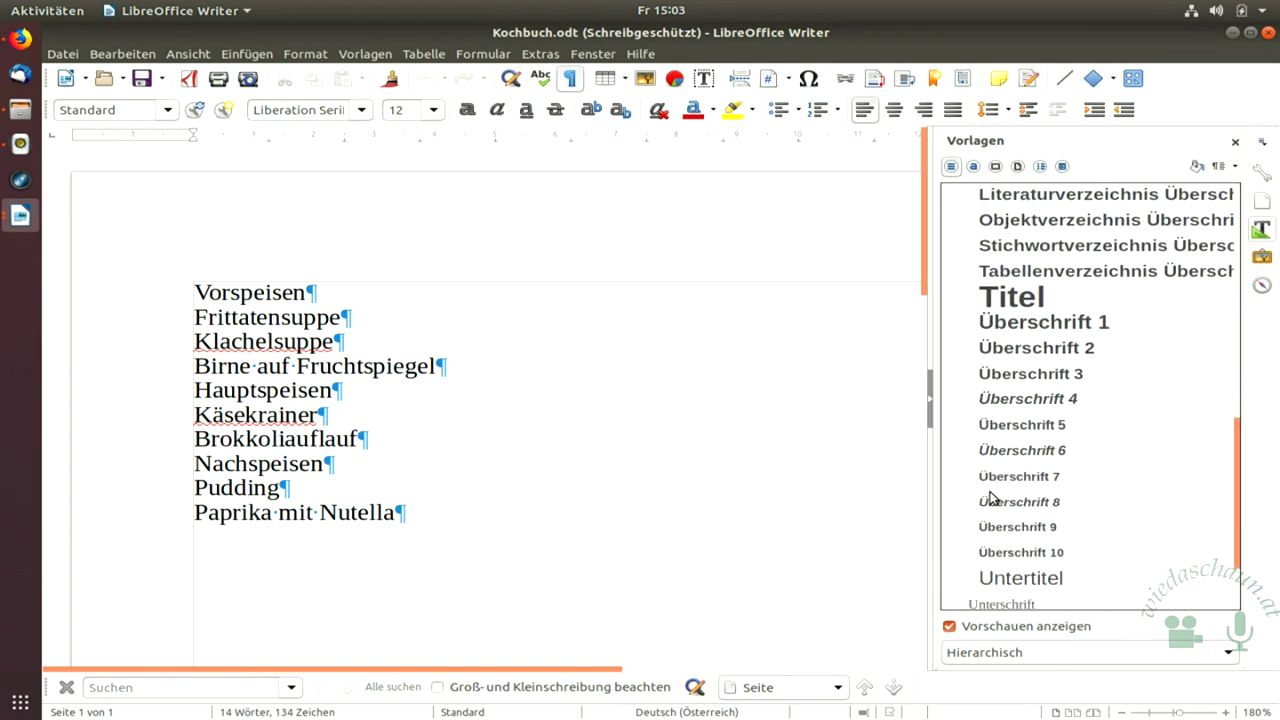
{"action": "double_click", "coordinate": [1030, 323]}
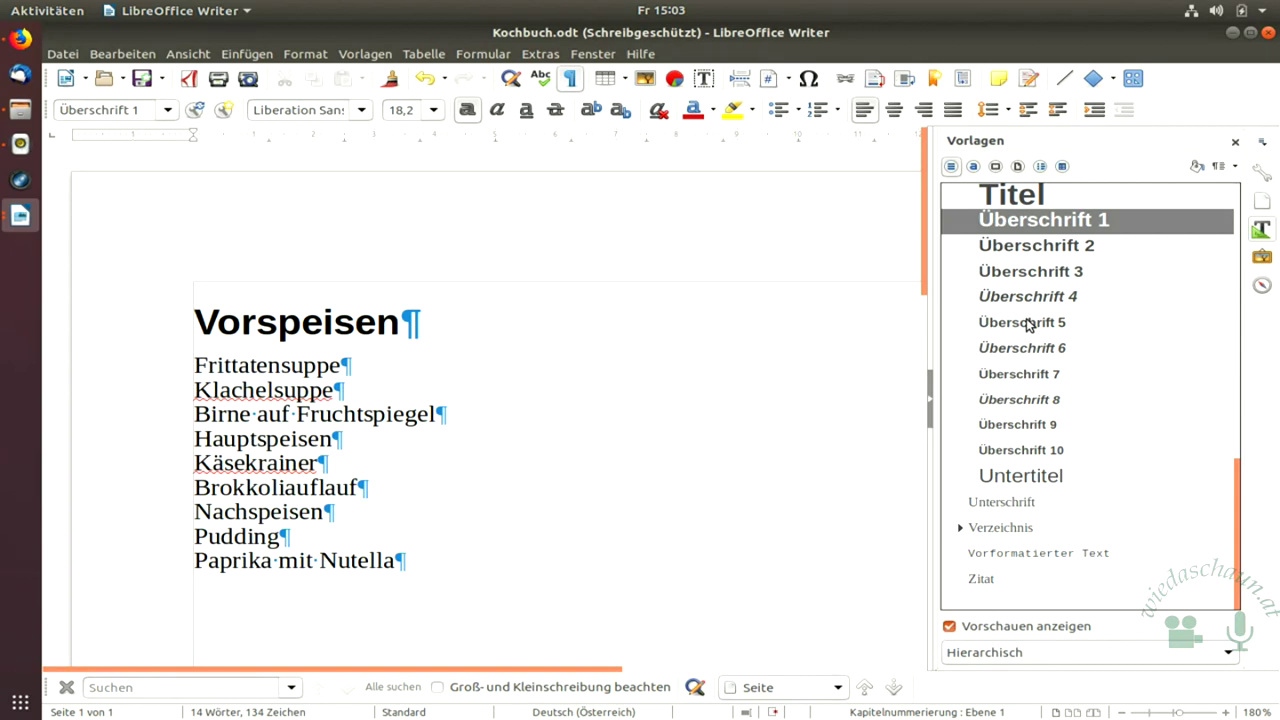
Format the lines "Hauptspeisen" and "Nachspeisen" with the paragraph style Überschrift 1.
{"action": "left_click", "coordinate": [265, 438]}
{"action": "scroll", "coordinate": [986, 466], "scroll_direction": "down", "scroll_amount": 5}
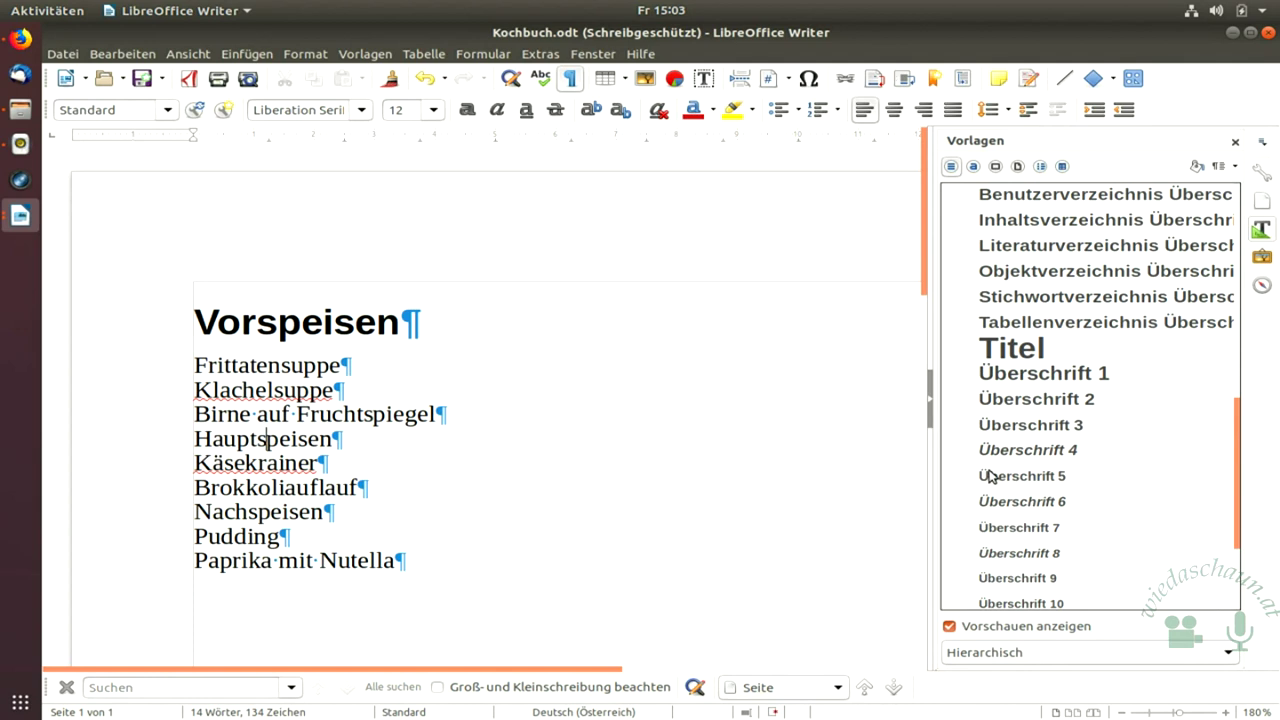
{"action": "double_click", "coordinate": [1020, 378]}
{"action": "scroll", "coordinate": [300, 543], "scroll_direction": "down", "scroll_amount": 3}
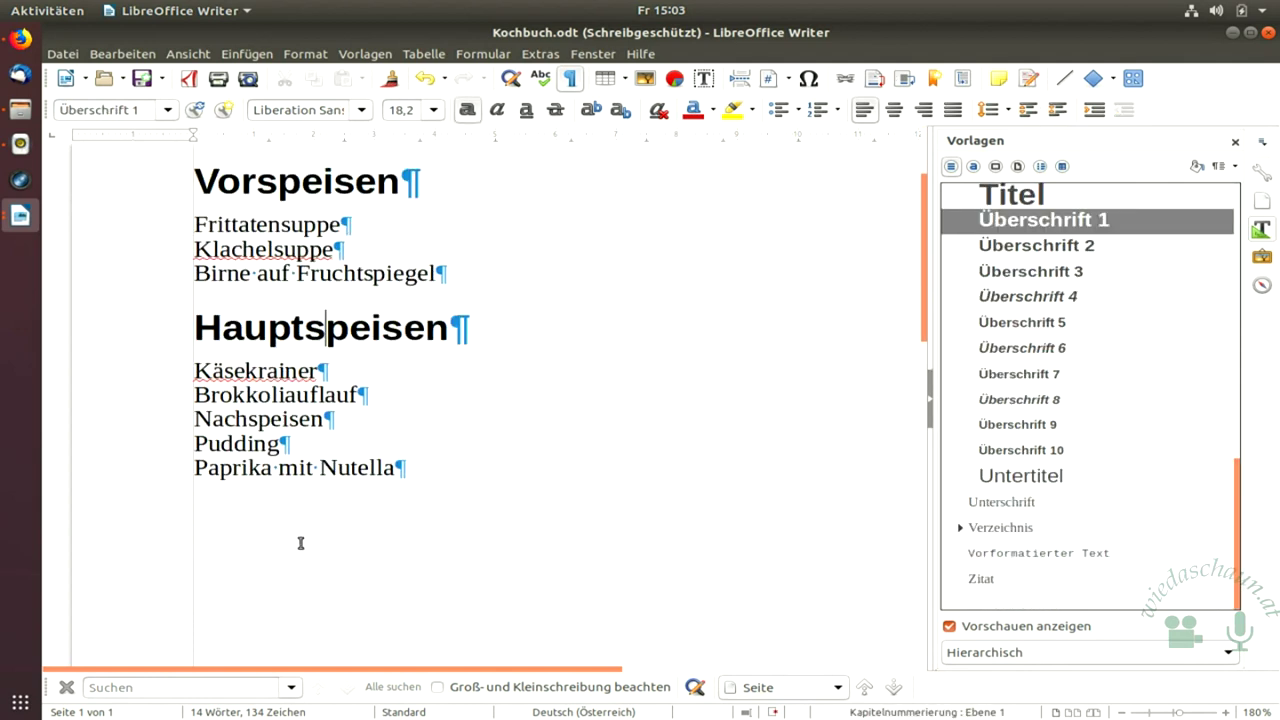
{"action": "left_click", "coordinate": [267, 420]}
{"action": "scroll", "coordinate": [1033, 460], "scroll_direction": "down", "scroll_amount": 5}
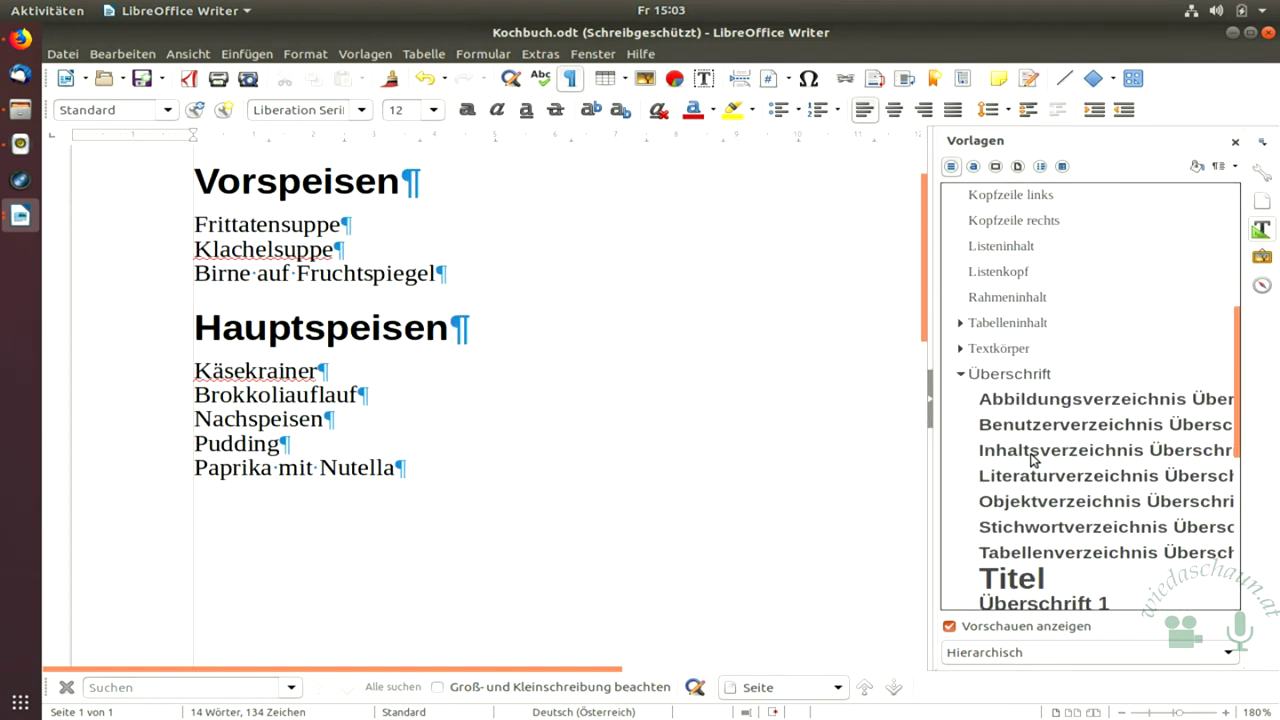
{"action": "scroll", "coordinate": [1033, 460], "scroll_direction": "down", "scroll_amount": 5}
{"action": "double_click", "coordinate": [1040, 376]}
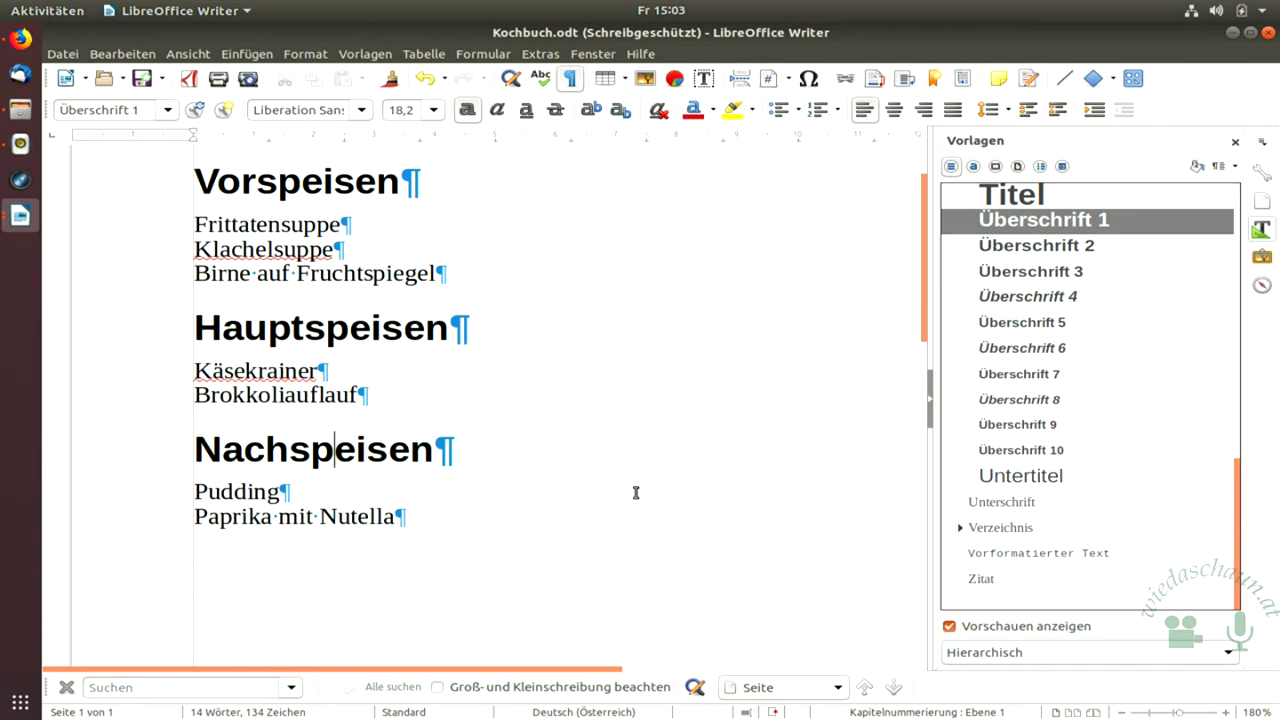
Apply the paragraph style Überschrift 2 to the three starters, "Frittatensuppe", "Klachelsuppe" and "Birne auf Fruchtspiegel".
{"action": "left_click_drag", "start_coordinate": [234, 224], "coordinate": [297, 273]}
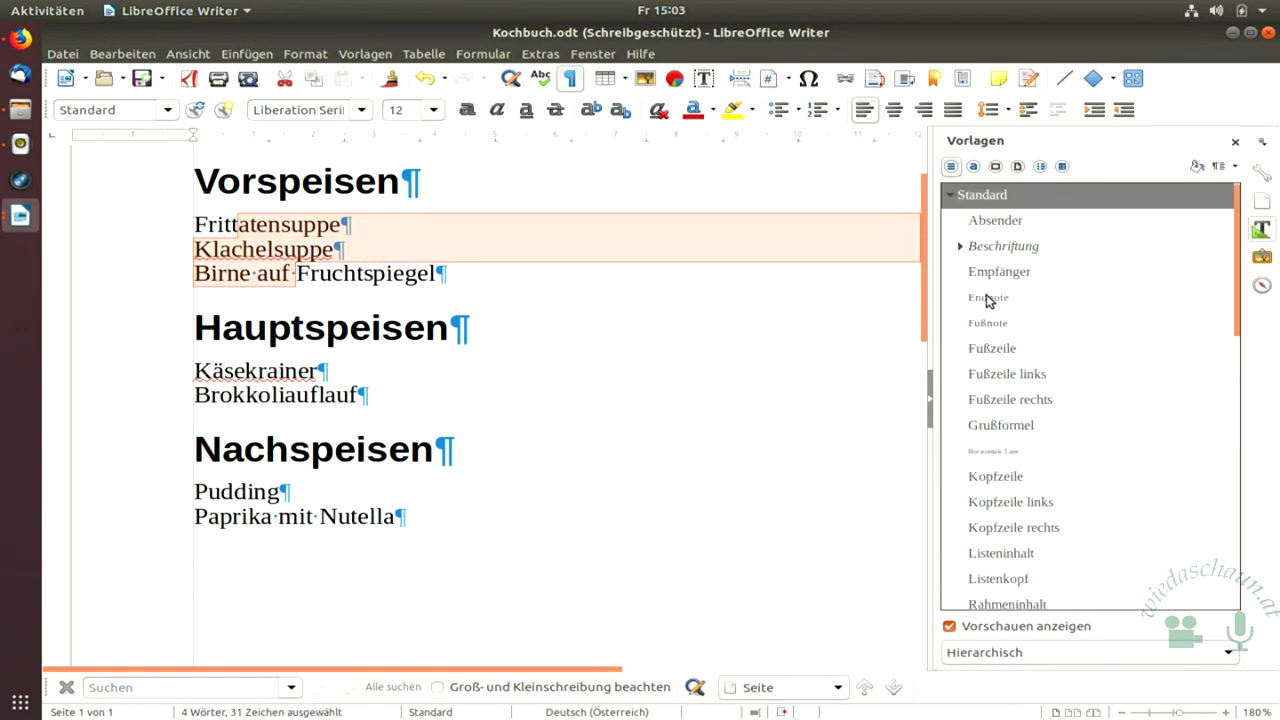
{"action": "scroll", "coordinate": [1010, 440], "scroll_direction": "down", "scroll_amount": 10}
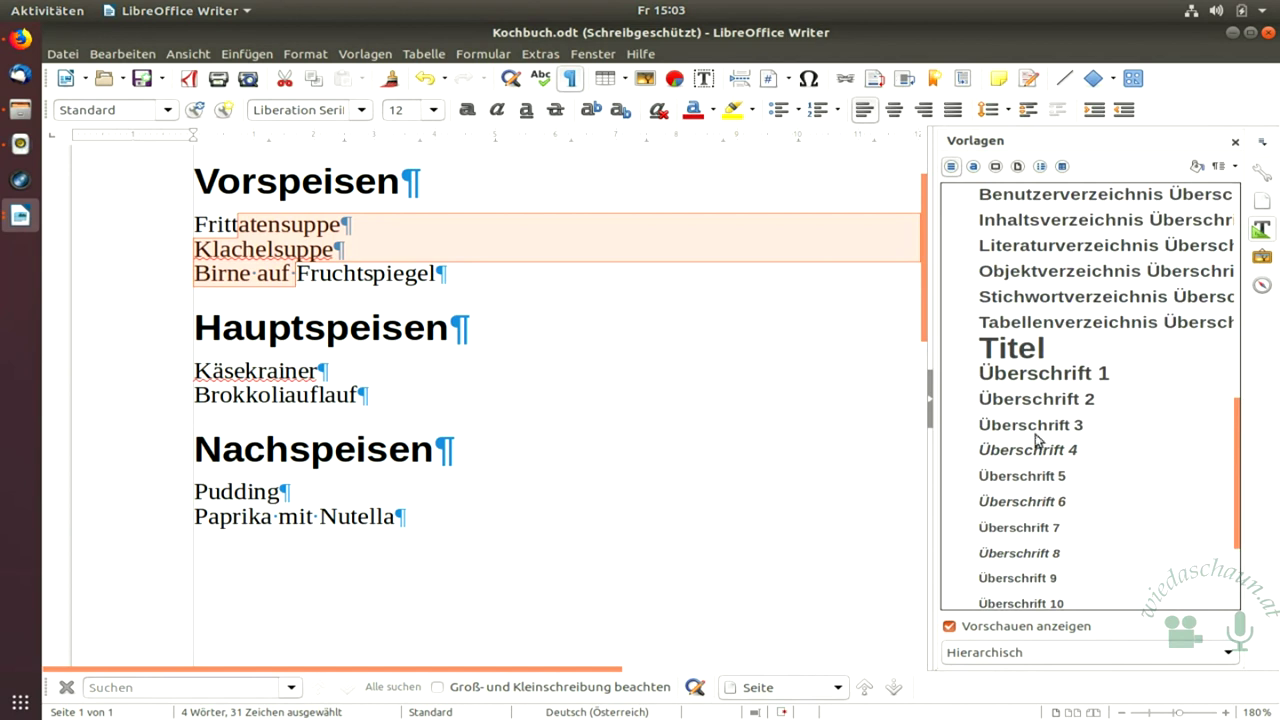
{"action": "double_click", "coordinate": [1045, 399]}
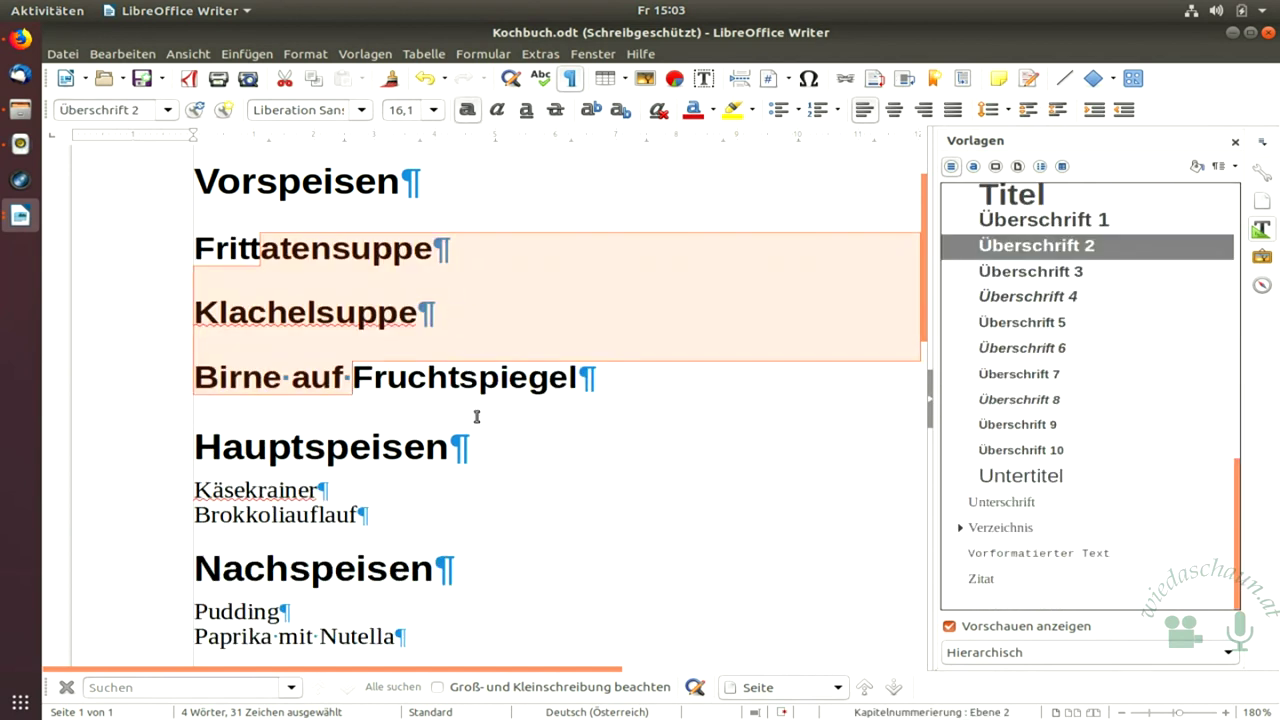
Apply the paragraph style Überschrift 2 to the main dishes "Käsekrainer" and "Brokkoliauflauf".
{"action": "scroll", "coordinate": [425, 450], "scroll_direction": "down", "scroll_amount": 1}
{"action": "left_click_drag", "start_coordinate": [266, 420], "coordinate": [309, 440]}
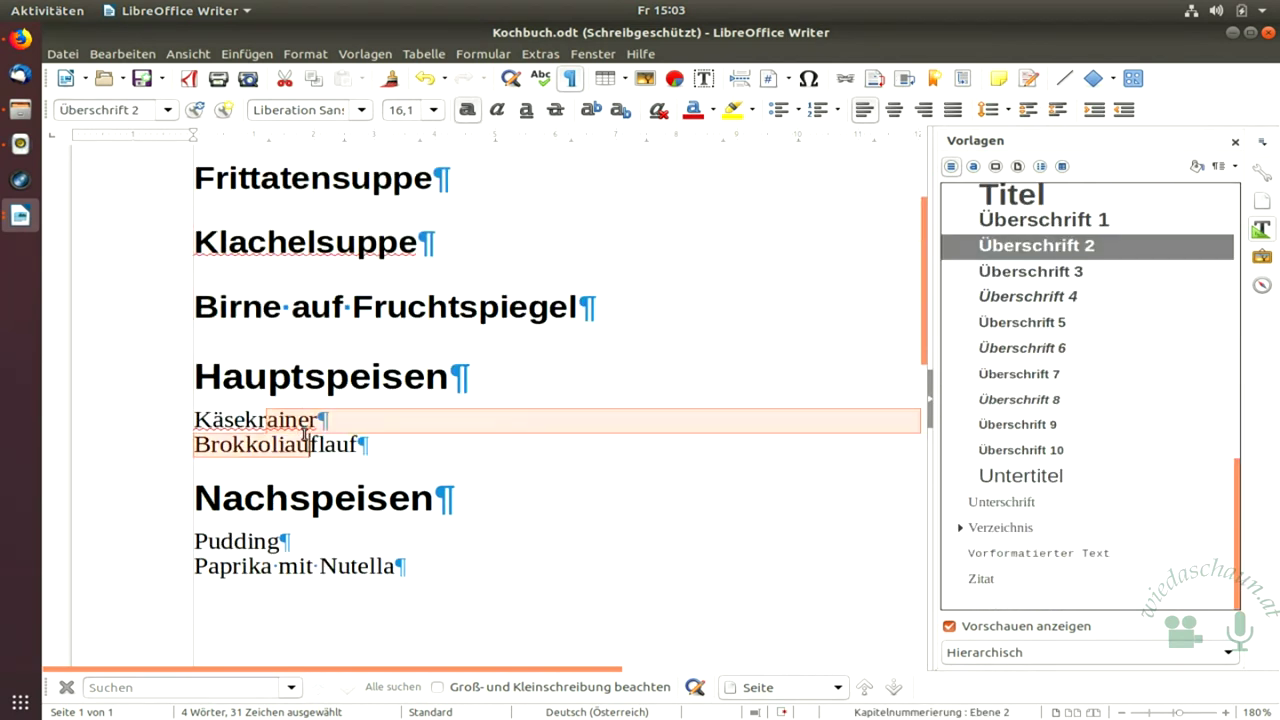
{"action": "scroll", "coordinate": [1025, 380], "scroll_direction": "down", "scroll_amount": 3}
{"action": "scroll", "coordinate": [1025, 380], "scroll_direction": "down", "scroll_amount": 3}
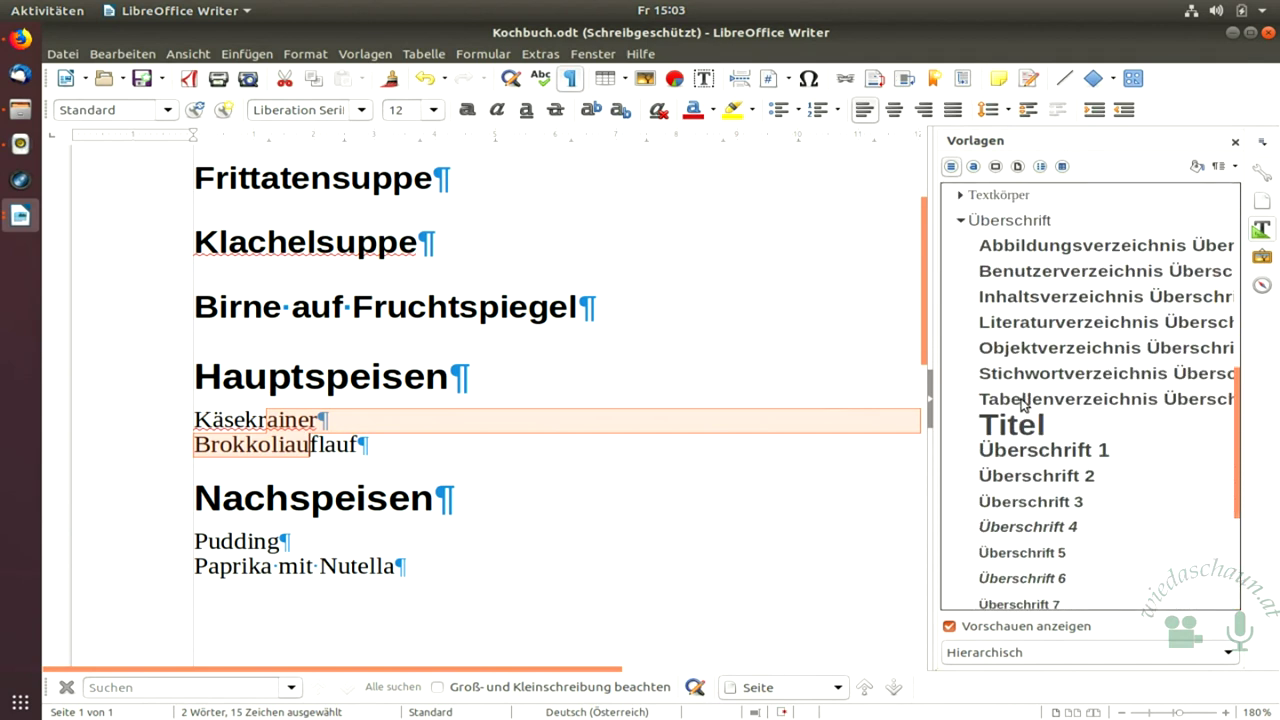
{"action": "double_click", "coordinate": [1029, 478]}
Apply the paragraph style Überschrift 2 to the desserts "Pudding" and "Paprika mit Nutella", and place the cursor after "Klachelsuppe".
{"action": "scroll", "coordinate": [337, 449], "scroll_direction": "down", "scroll_amount": 3}
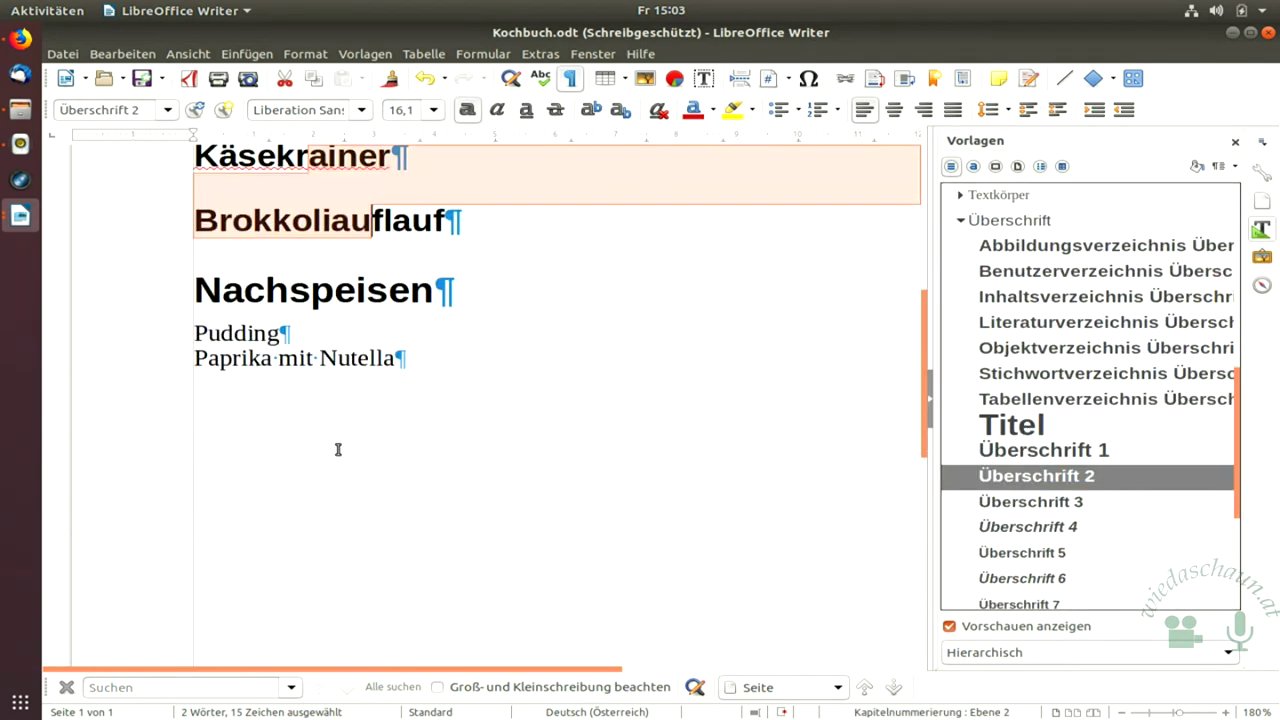
{"action": "left_click_drag", "start_coordinate": [252, 333], "coordinate": [280, 357]}
{"action": "scroll", "coordinate": [1054, 369], "scroll_direction": "down", "scroll_amount": 8}
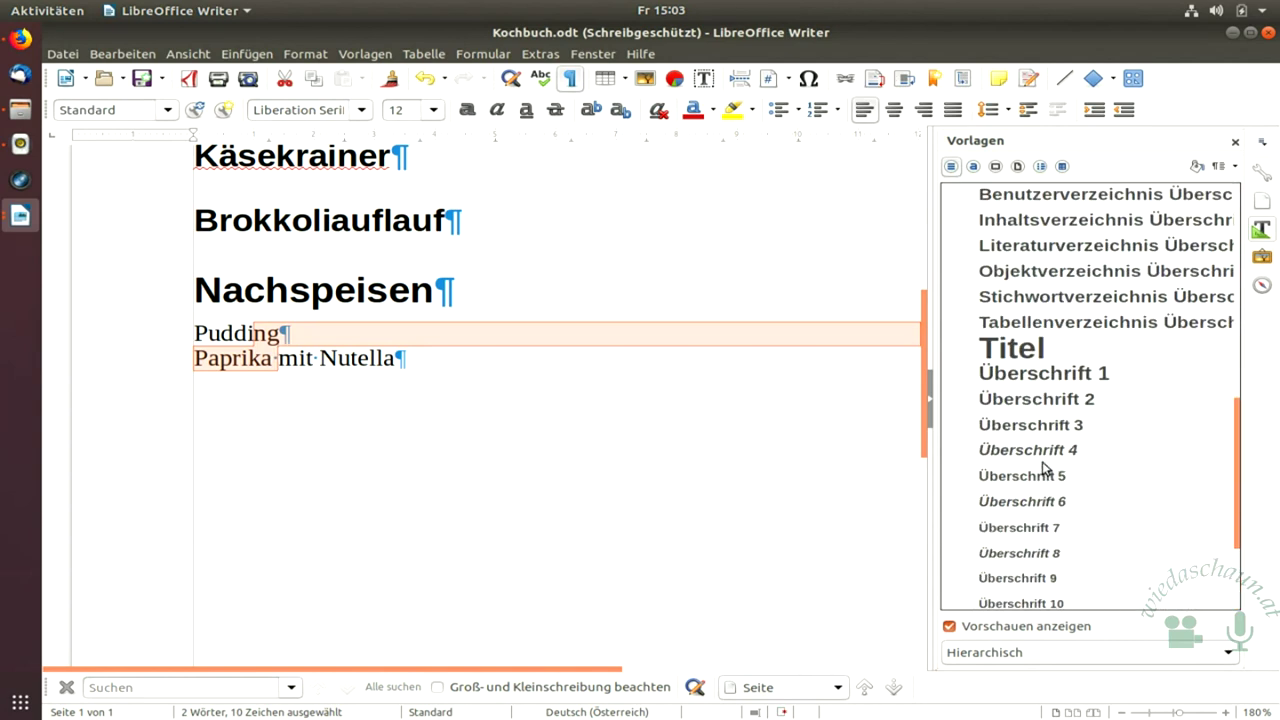
{"action": "double_click", "coordinate": [1045, 400]}
{"action": "scroll", "coordinate": [600, 380], "scroll_direction": "up", "scroll_amount": 5}
{"action": "left_click", "coordinate": [550, 310]}
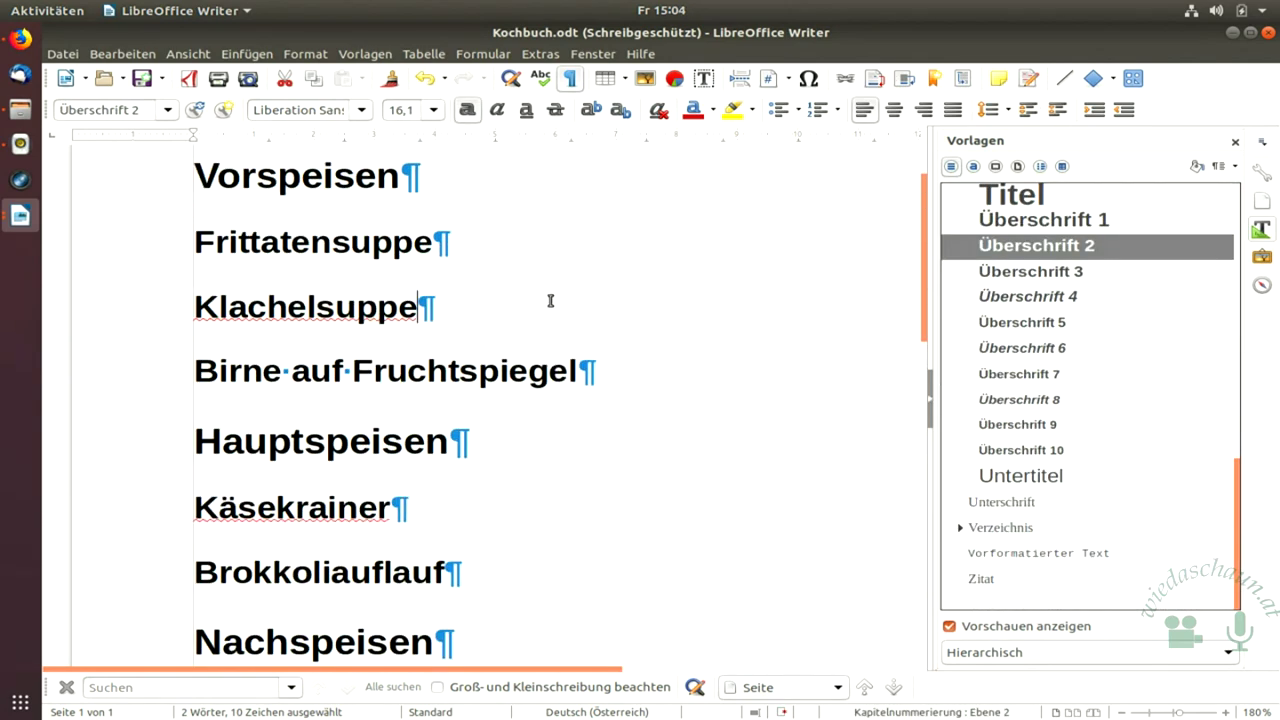
Modify the paragraph style Überschrift 2 so its font colour is Dunkellimette 3.
{"action": "scroll", "coordinate": [540, 310], "scroll_direction": "up", "scroll_amount": 2}
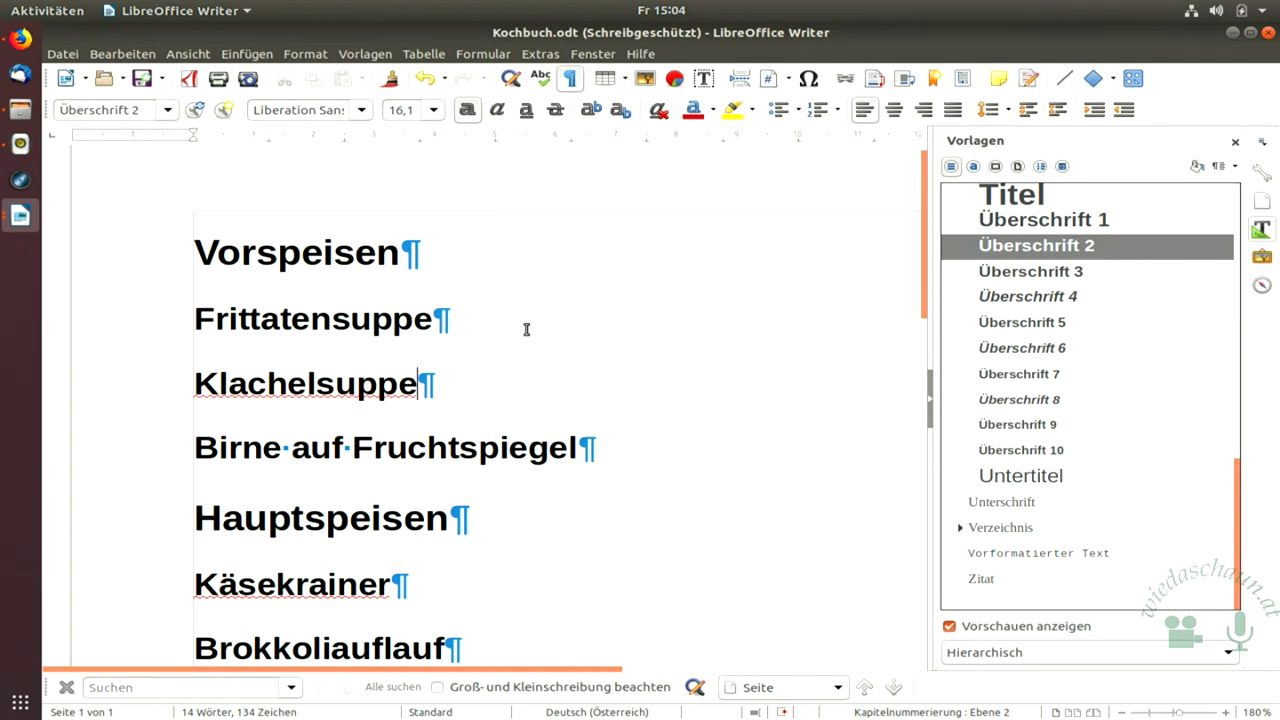
{"action": "right_click", "coordinate": [1141, 258]}
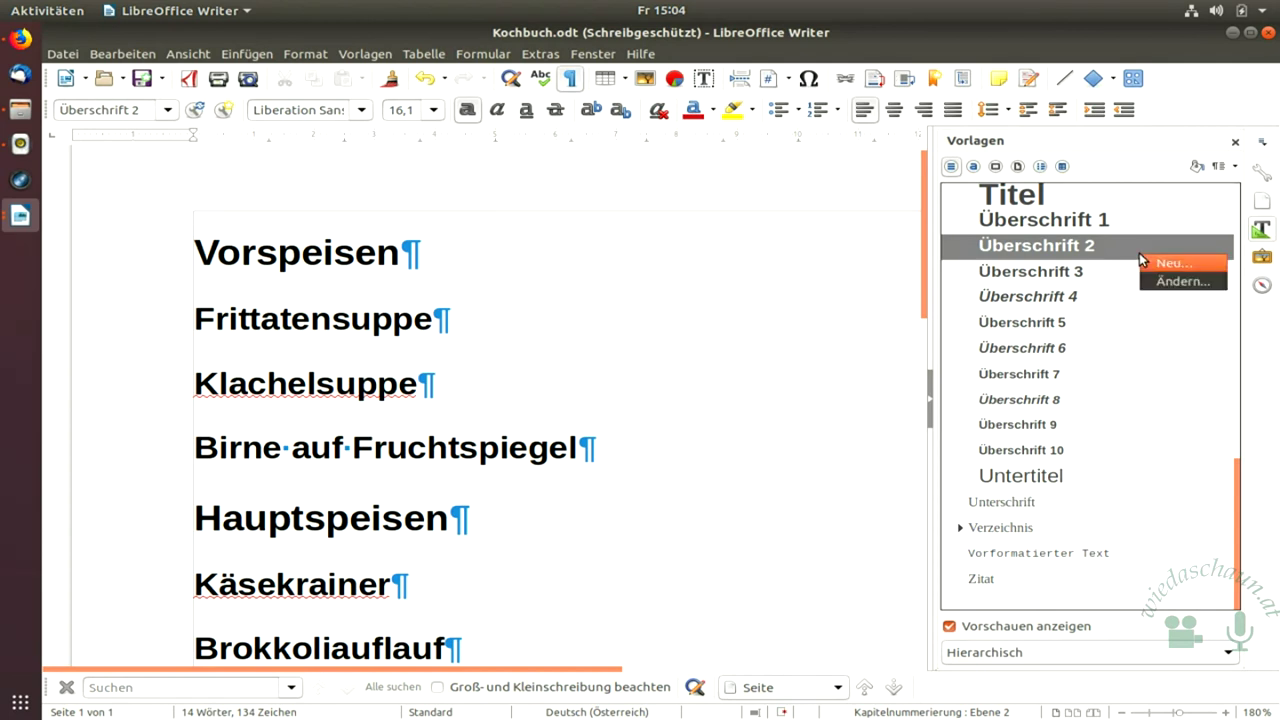
{"action": "left_click", "coordinate": [1202, 285]}
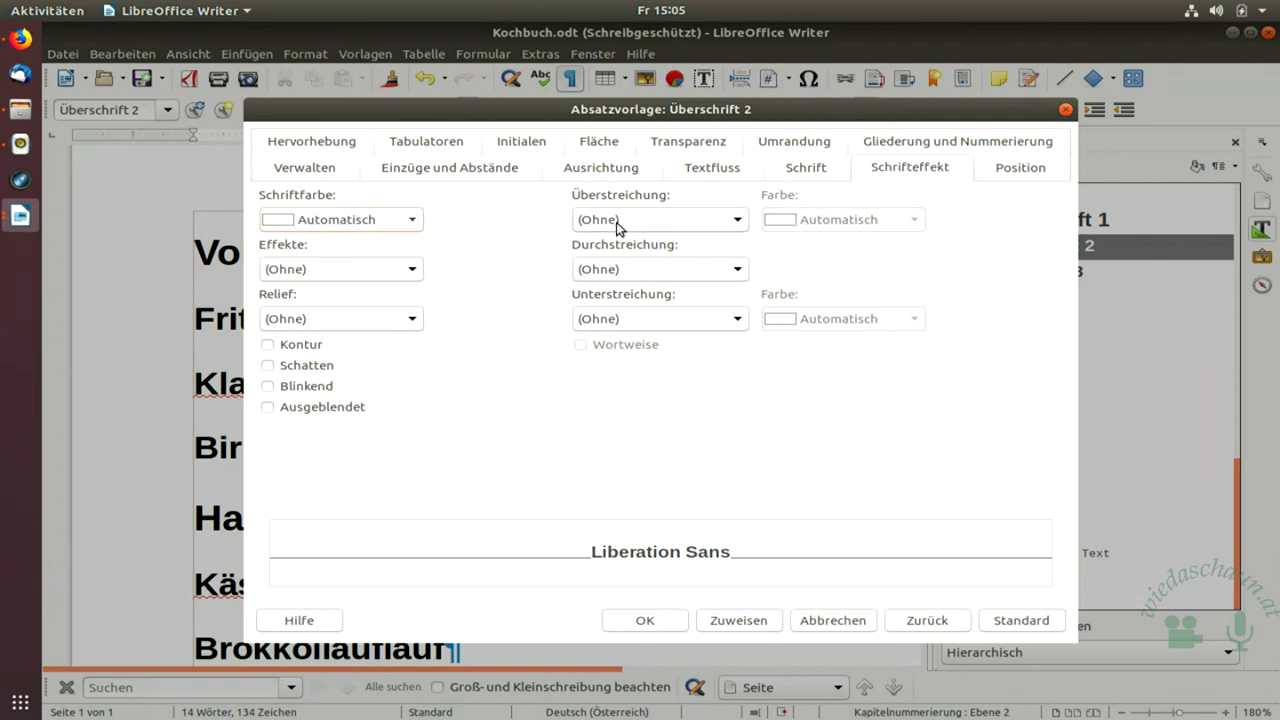
{"action": "left_click", "coordinate": [397, 228]}
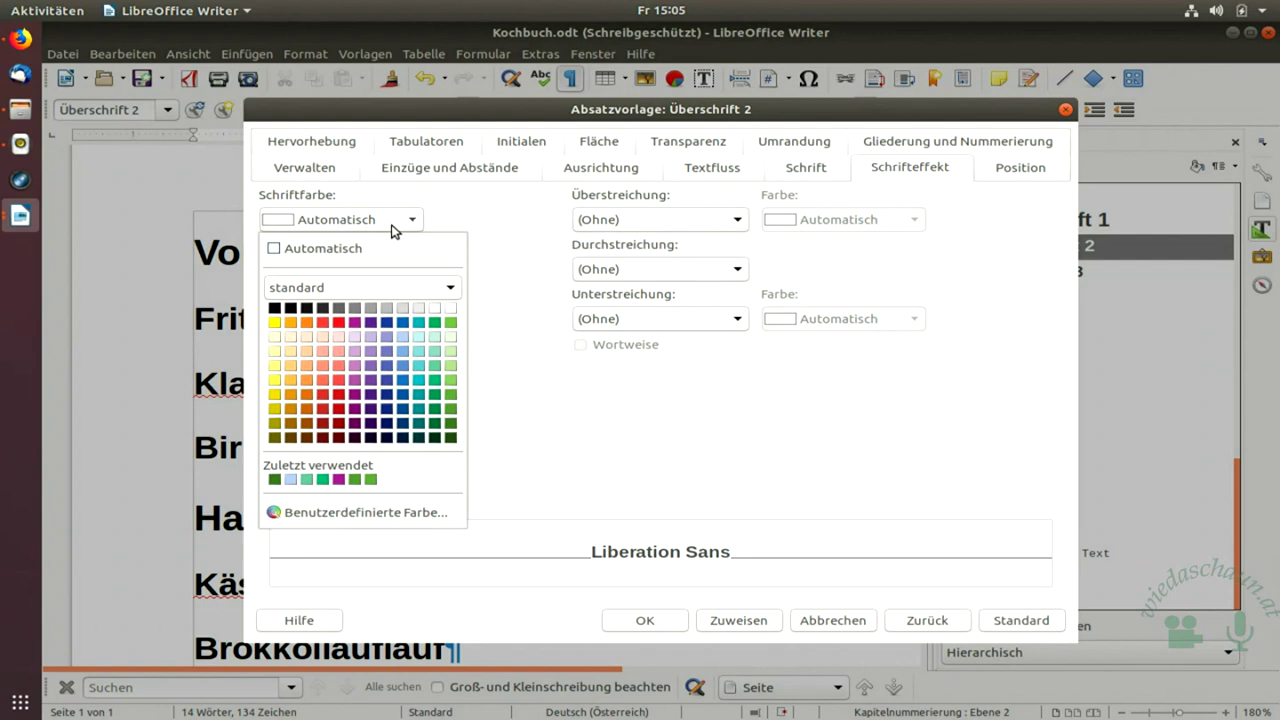
{"action": "left_click", "coordinate": [450, 424]}
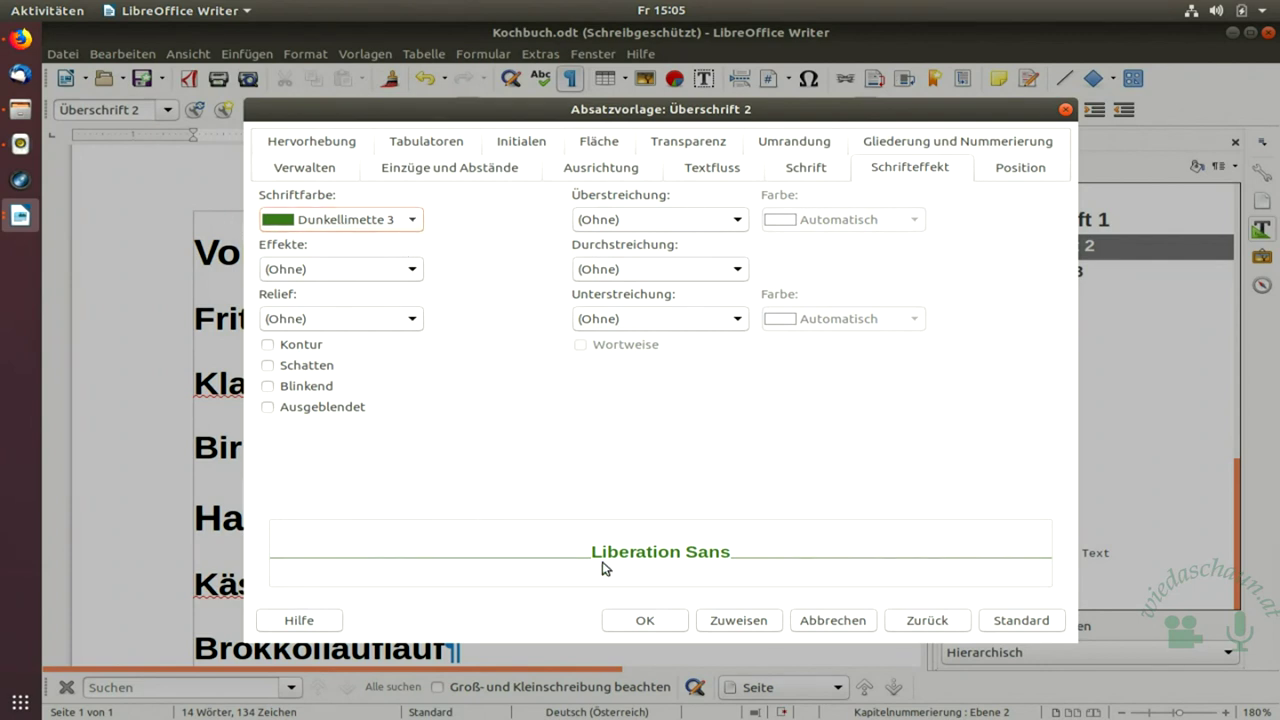
{"action": "left_click", "coordinate": [670, 624]}
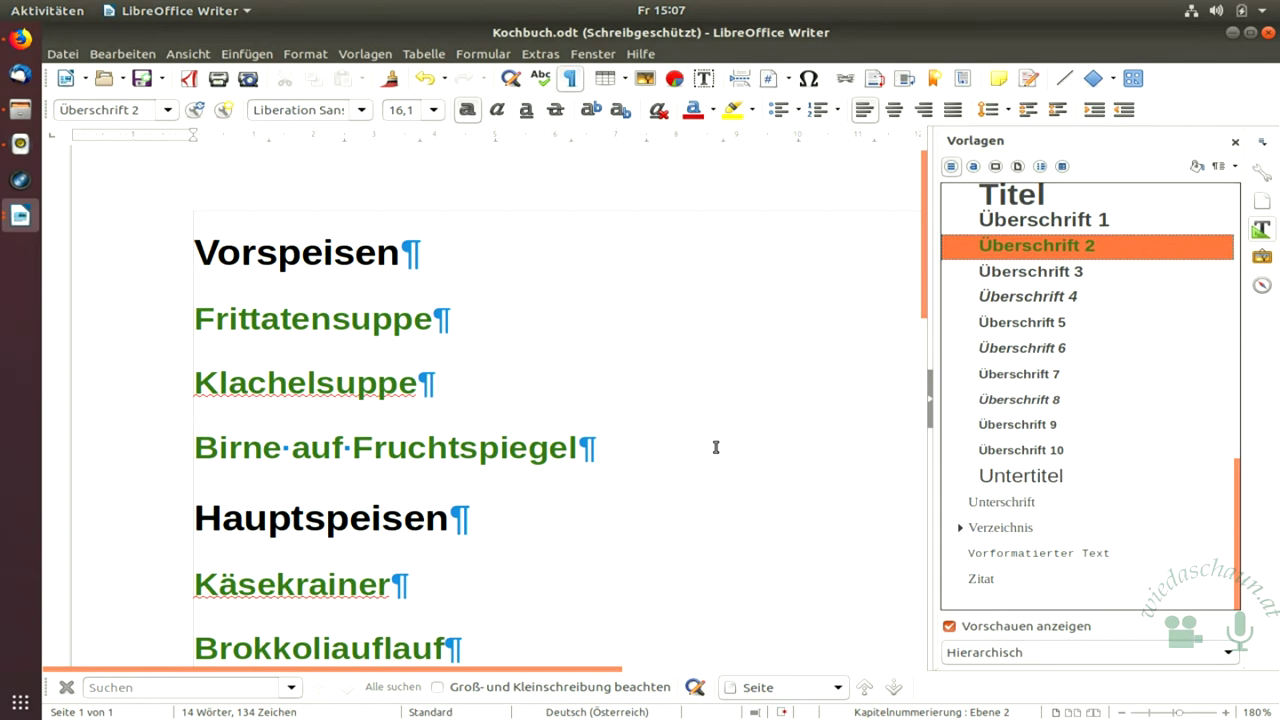
Filter the paragraph style list to show only Verwendete Vorlagen.
{"action": "scroll", "coordinate": [1045, 310], "scroll_direction": "up", "scroll_amount": 10}
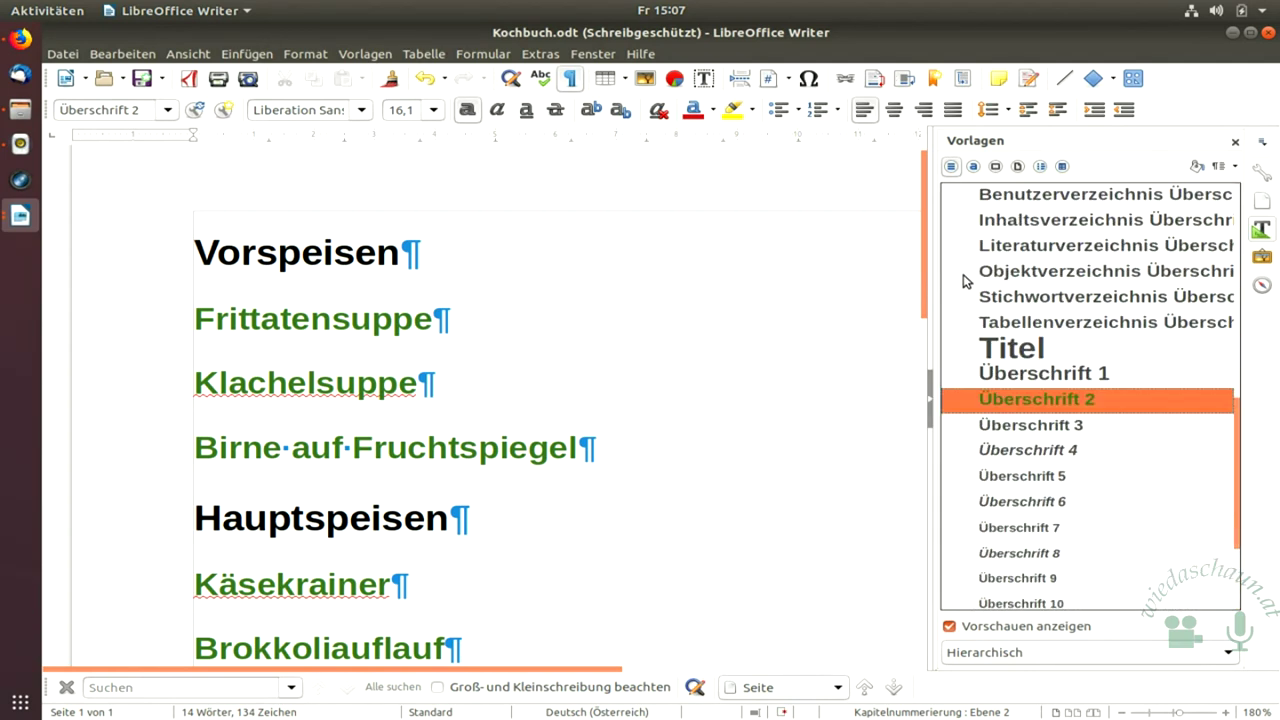
{"action": "scroll", "coordinate": [963, 316], "scroll_direction": "up", "scroll_amount": 10}
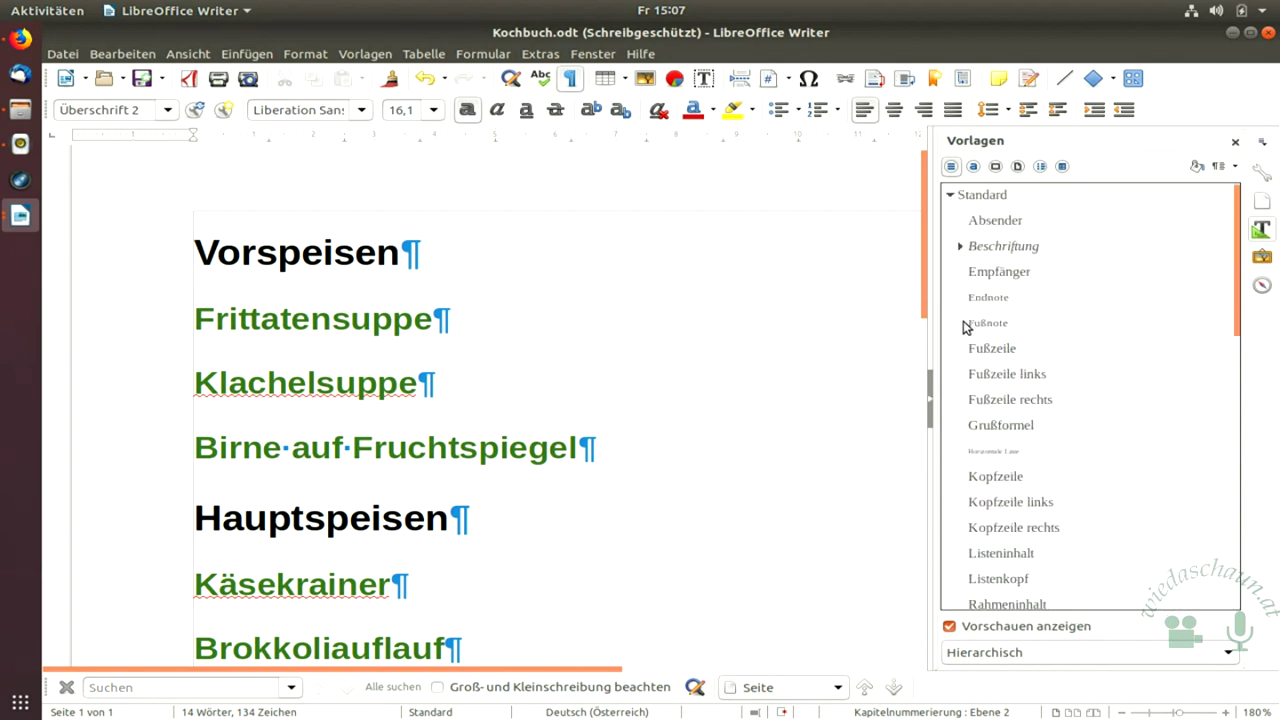
{"action": "left_click", "coordinate": [1122, 653]}
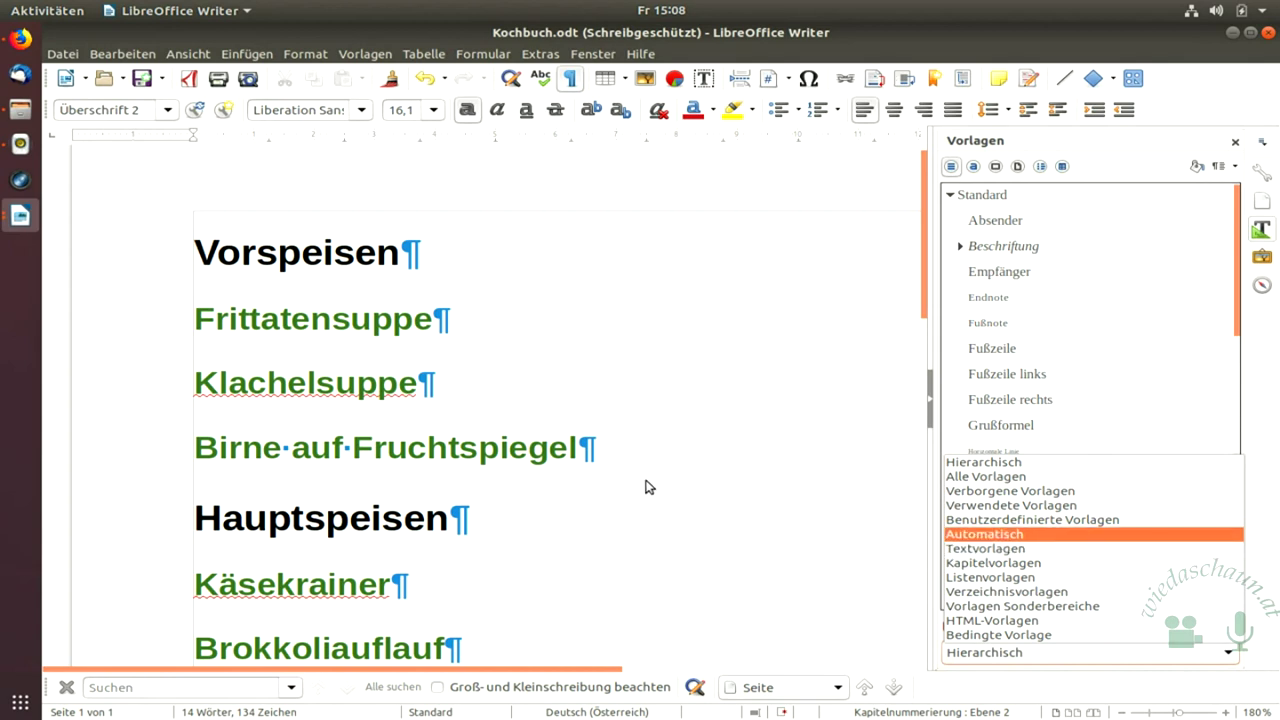
{"action": "left_click", "coordinate": [1057, 507]}
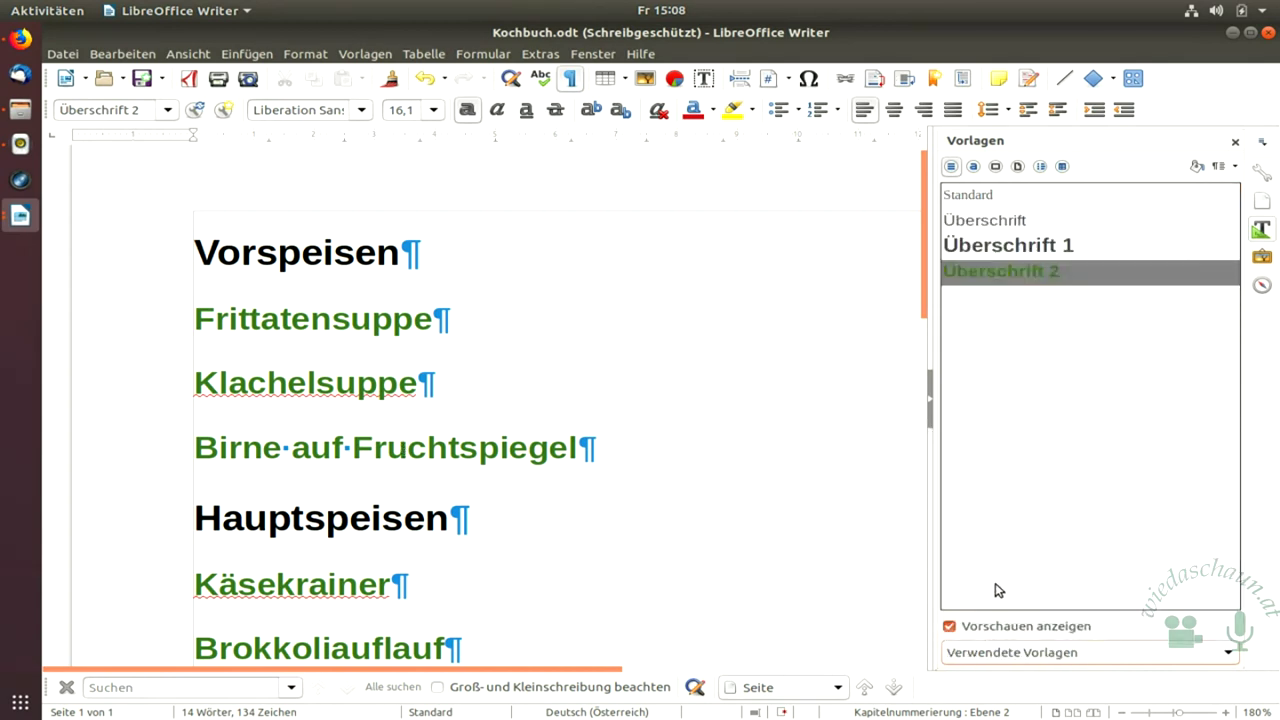
{"action": "left_click", "coordinate": [1090, 653]}
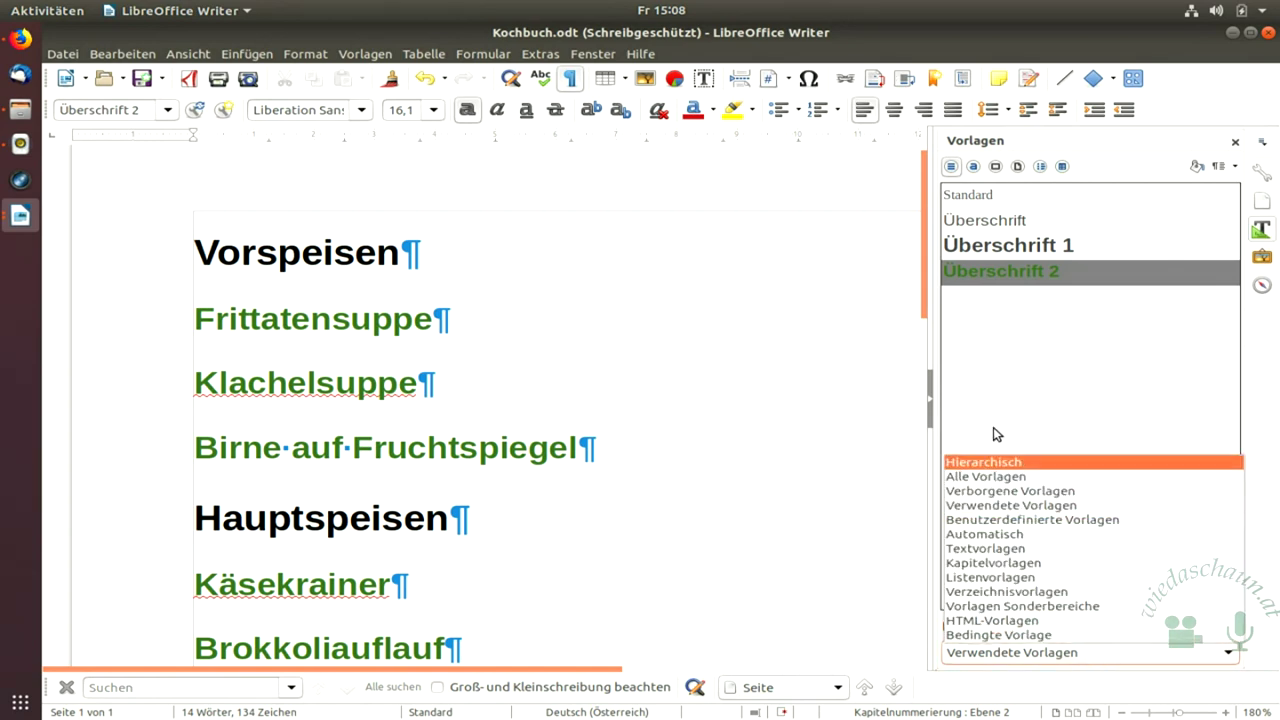
{"action": "left_click", "coordinate": [1037, 394]}
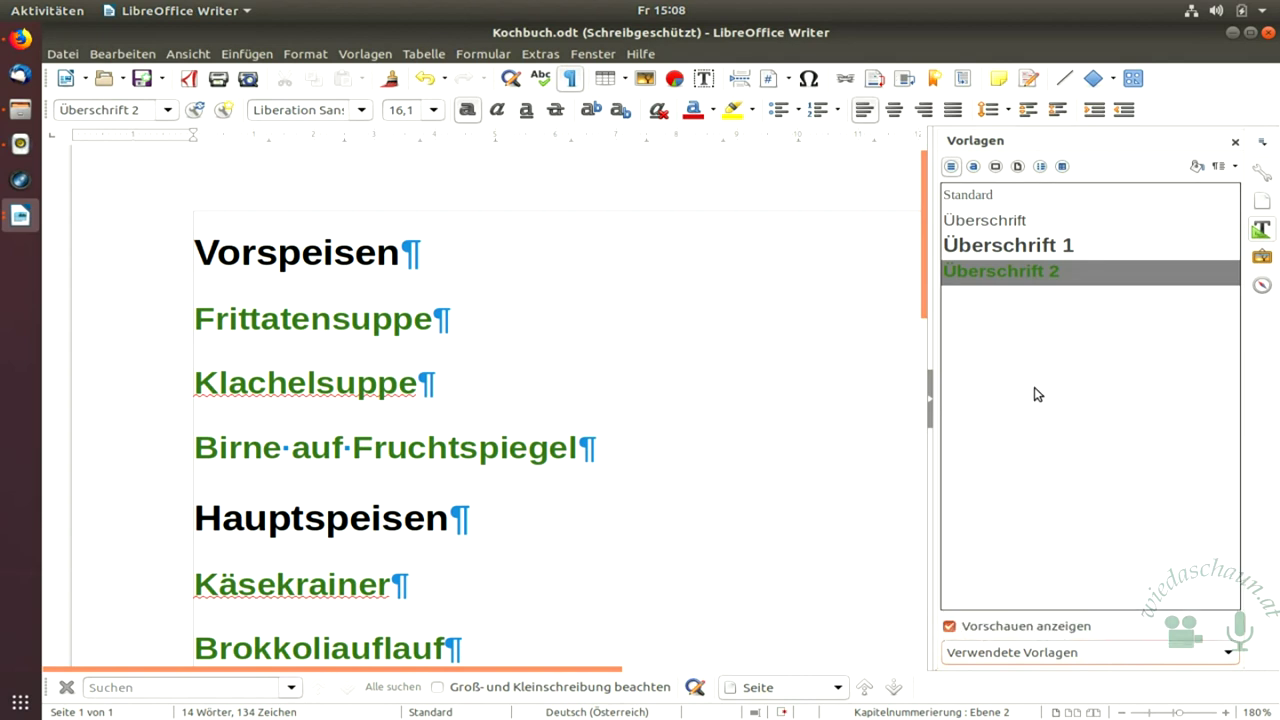
Insert a page break before the heading "Vorspeisen" to leave an empty first page.
{"action": "left_click", "coordinate": [516, 320]}
{"action": "left_click", "coordinate": [190, 252]}
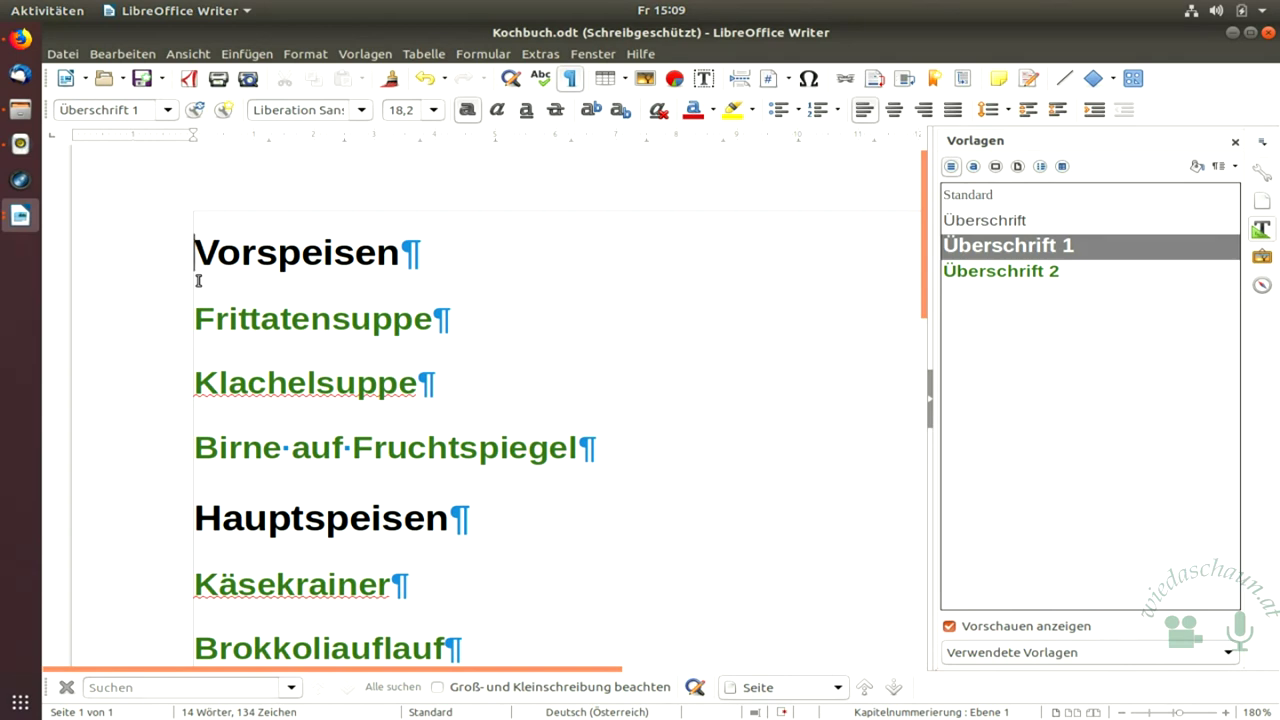
{"action": "key", "text": "ctrl+Return"}
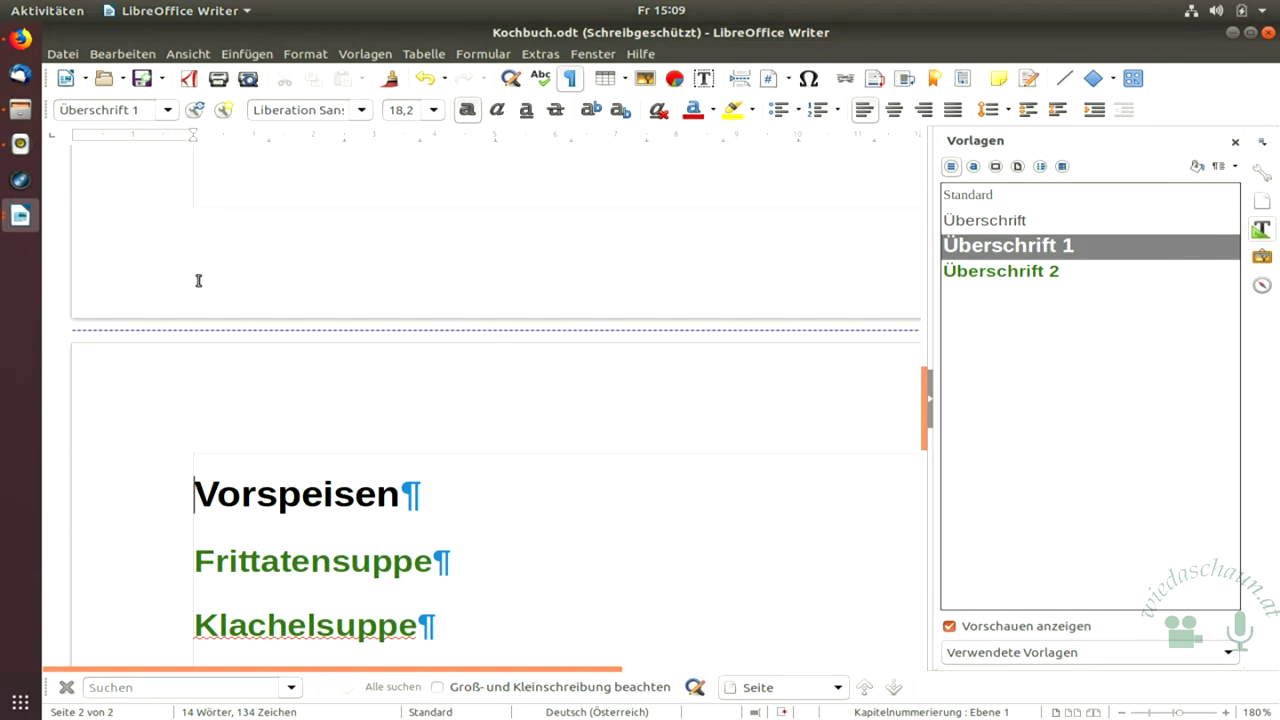
{"action": "scroll", "coordinate": [290, 436], "scroll_direction": "up", "scroll_amount": 5}
{"action": "scroll", "coordinate": [290, 436], "scroll_direction": "up", "scroll_amount": 3}
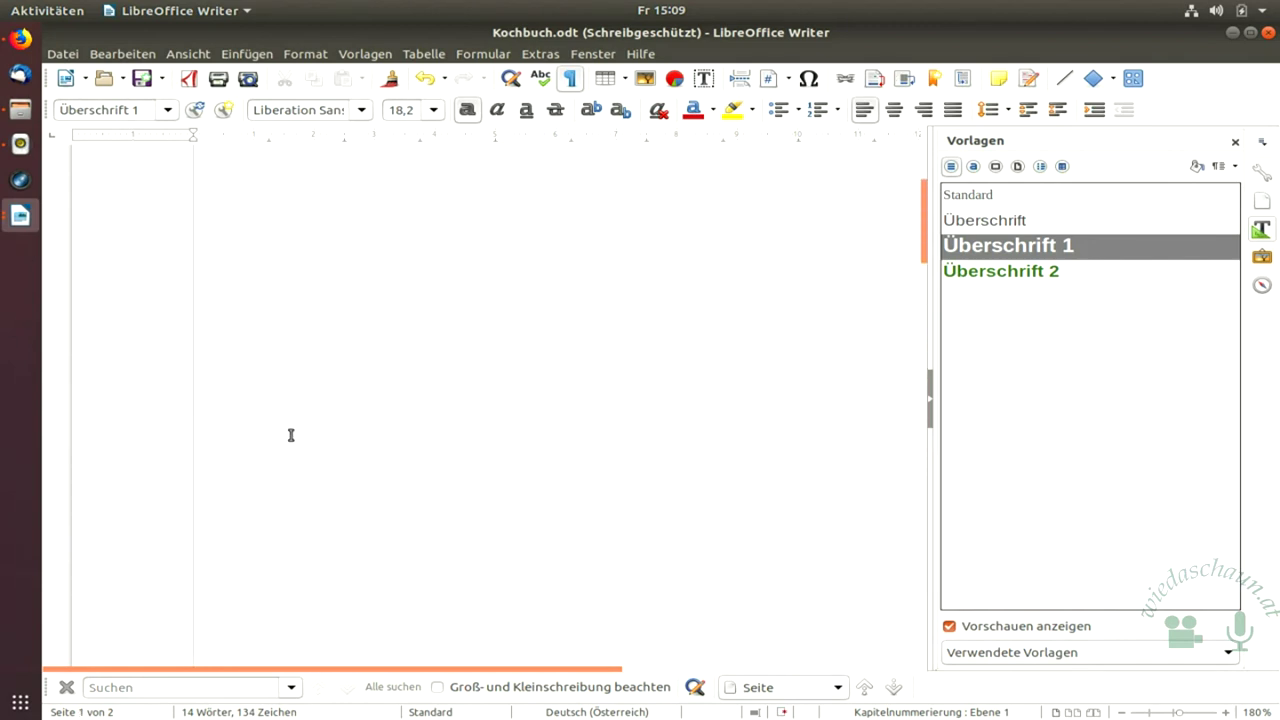
Insert a table of contents titled Inhaltsverzeichnis for the whole document on the empty first page, and hide the styles sidebar.
{"action": "left_click", "coordinate": [329, 352]}
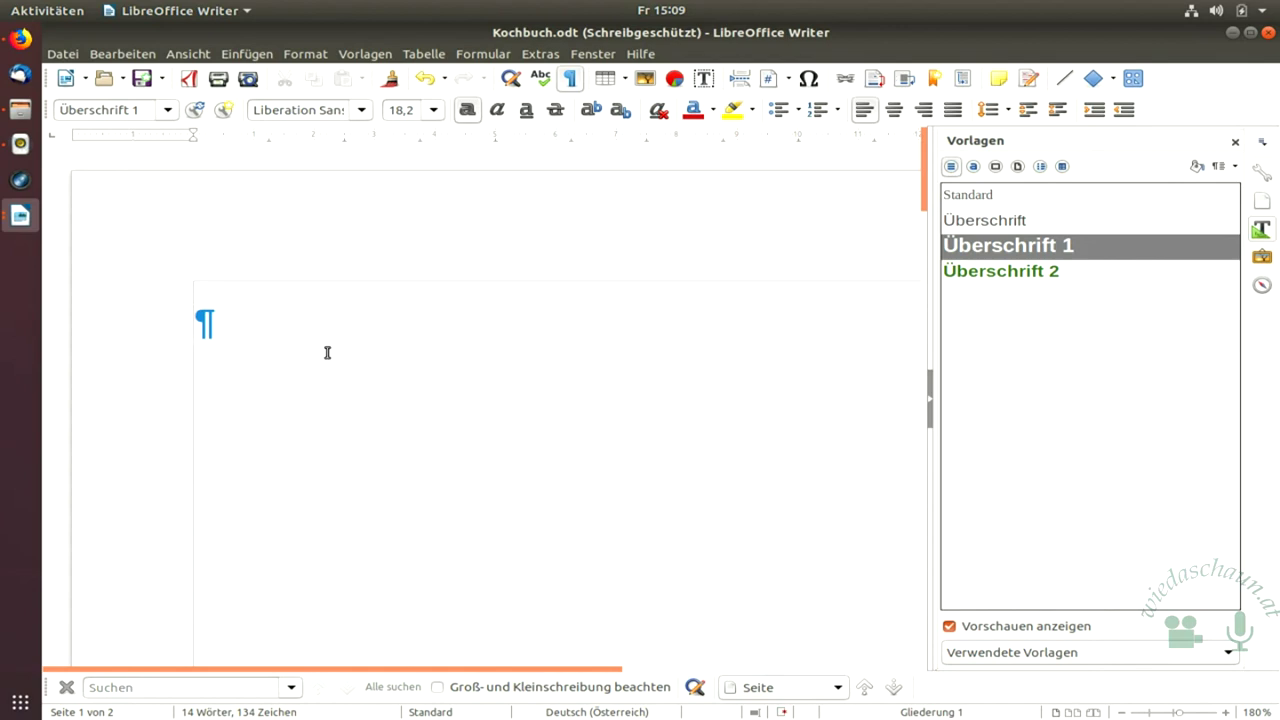
{"action": "left_click", "coordinate": [256, 56]}
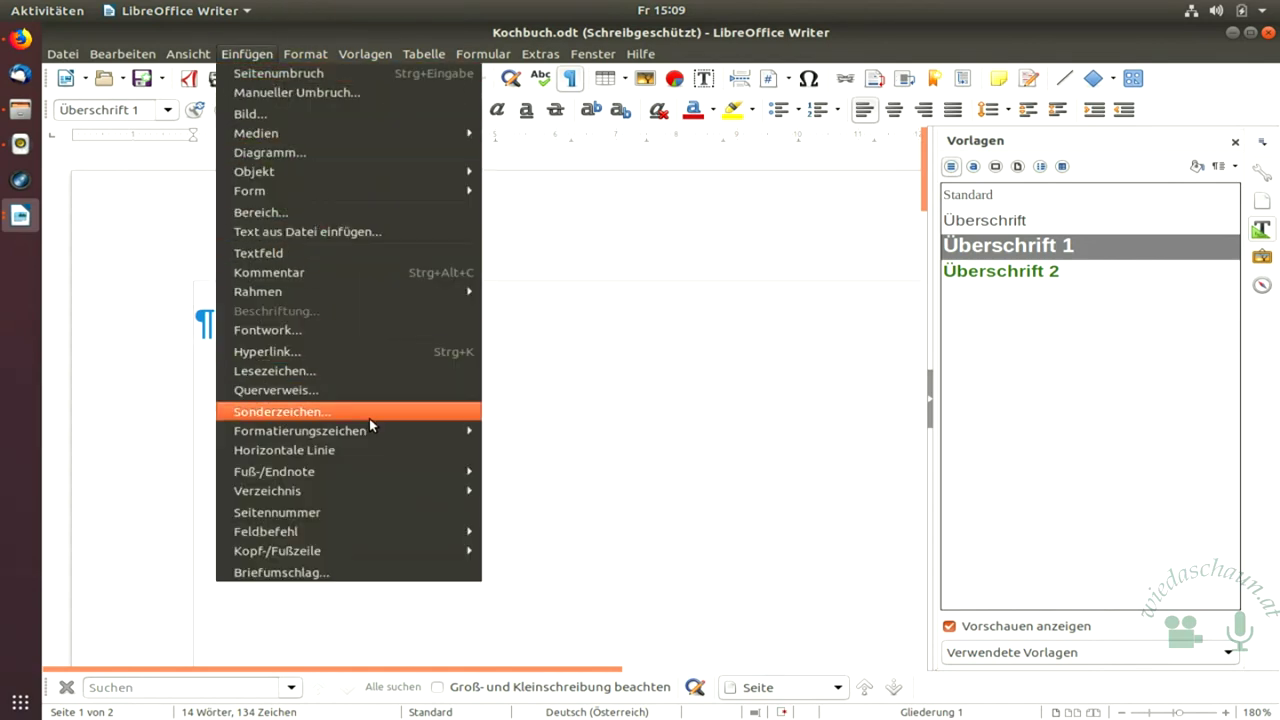
{"action": "mouse_move", "coordinate": [381, 490]}
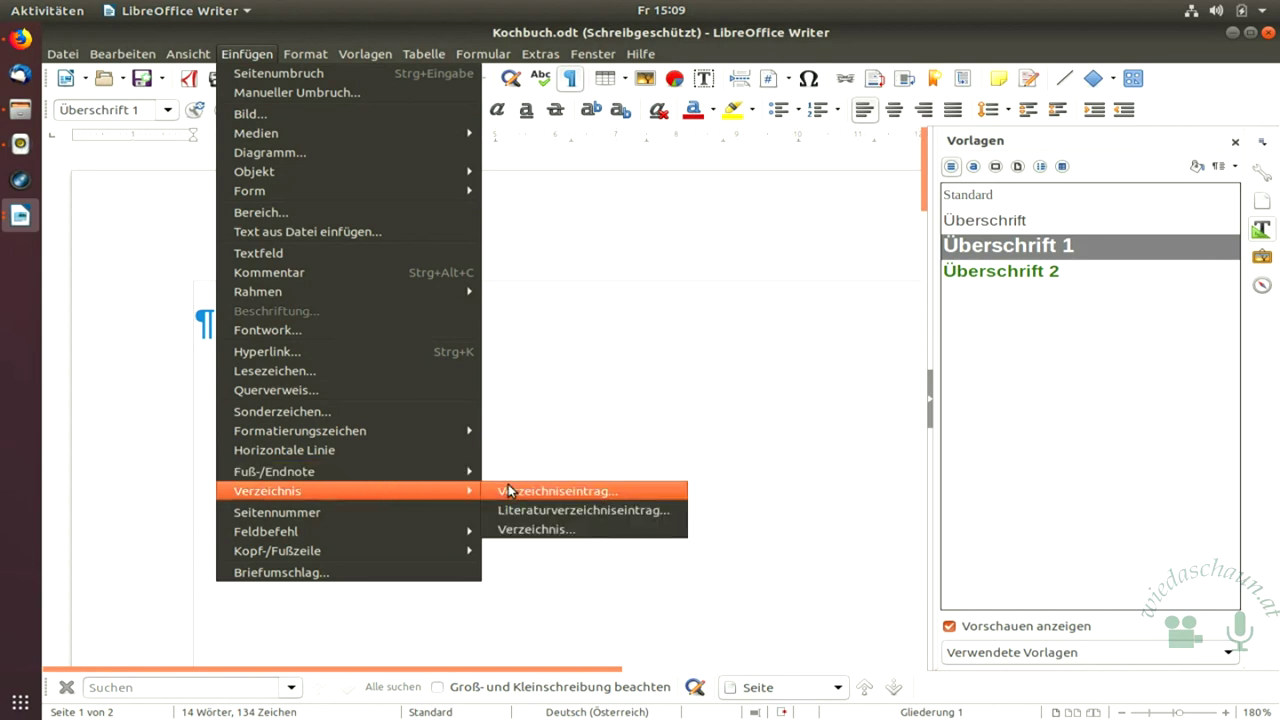
{"action": "left_click", "coordinate": [621, 530]}
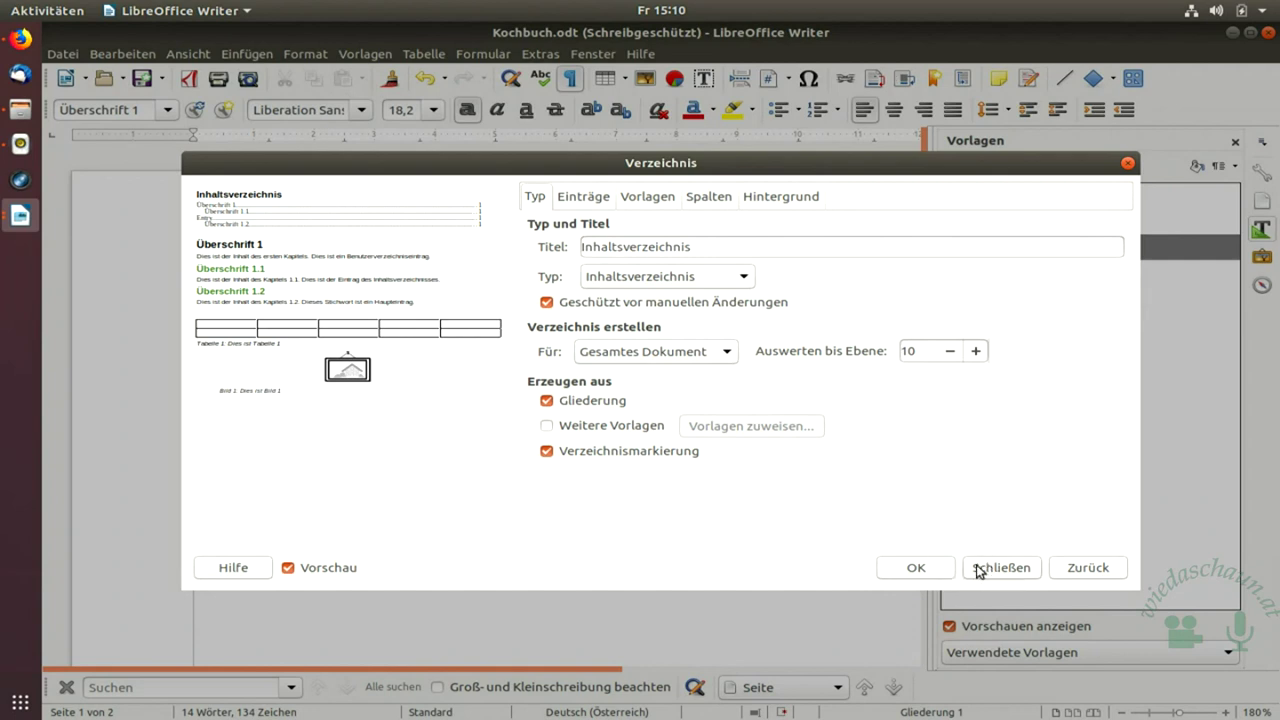
{"action": "left_click", "coordinate": [934, 572]}
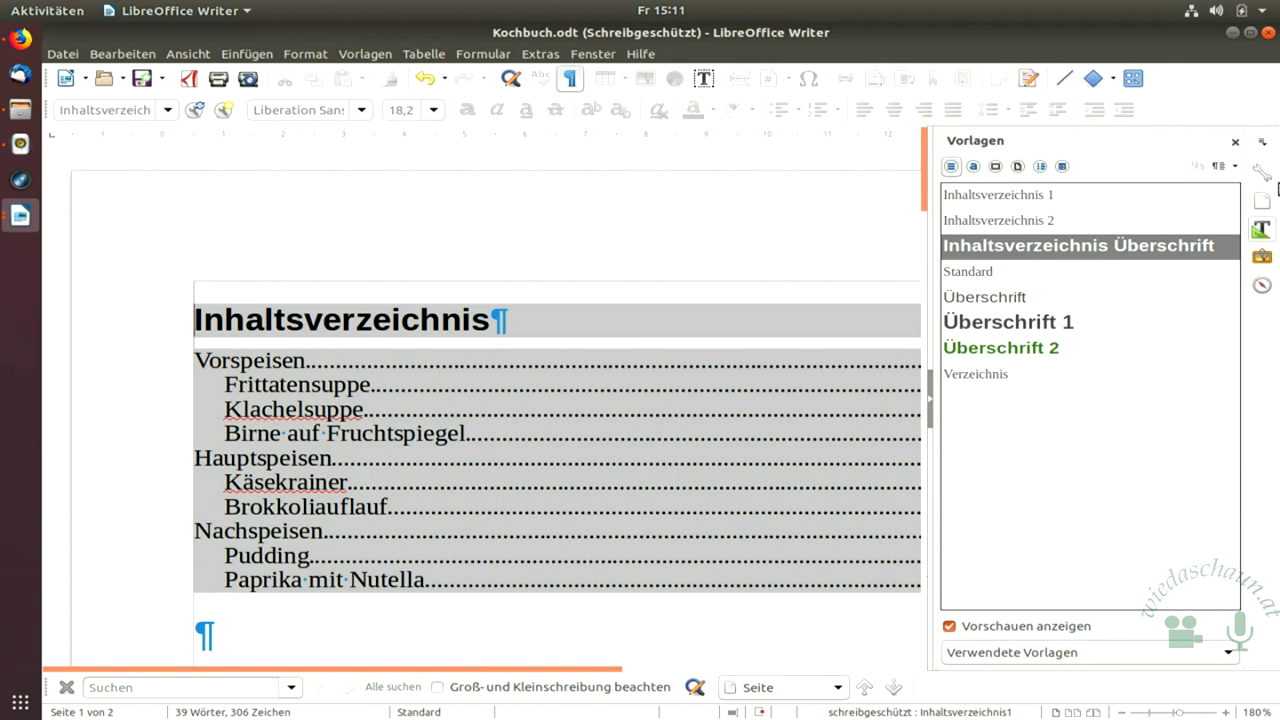
{"action": "left_click", "coordinate": [1235, 142]}
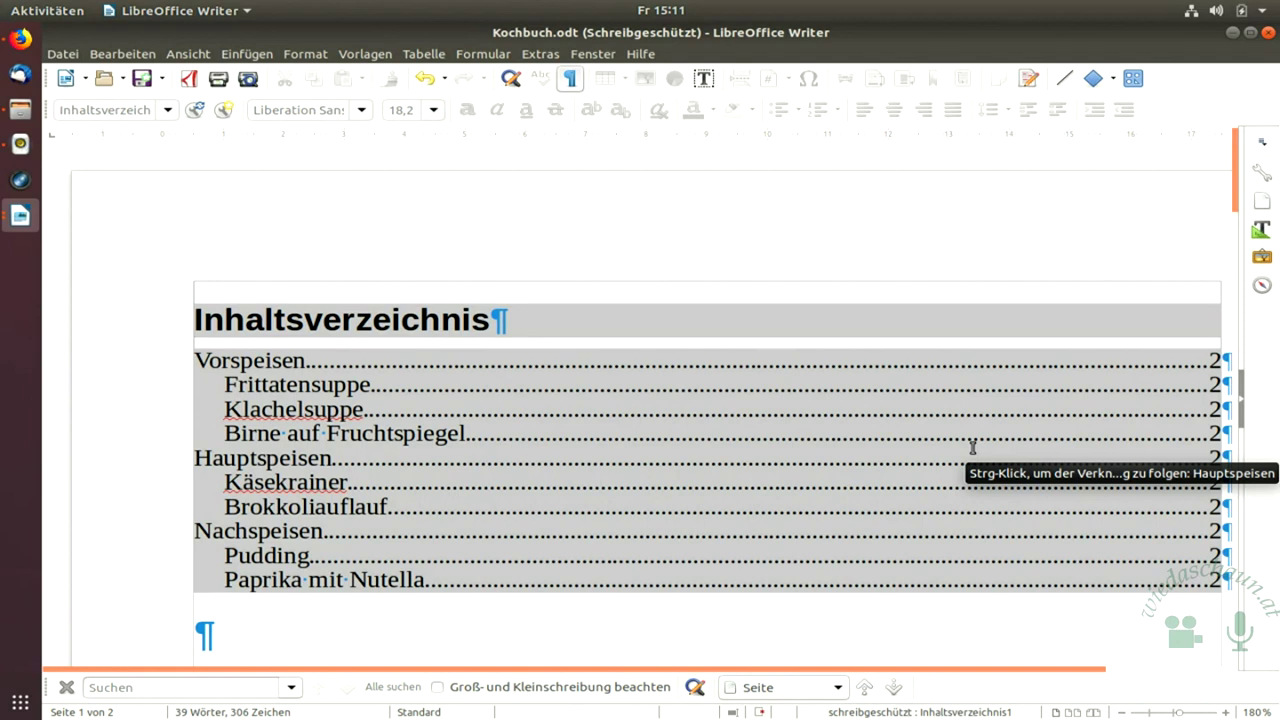
{"action": "right_click", "coordinate": [893, 435]}
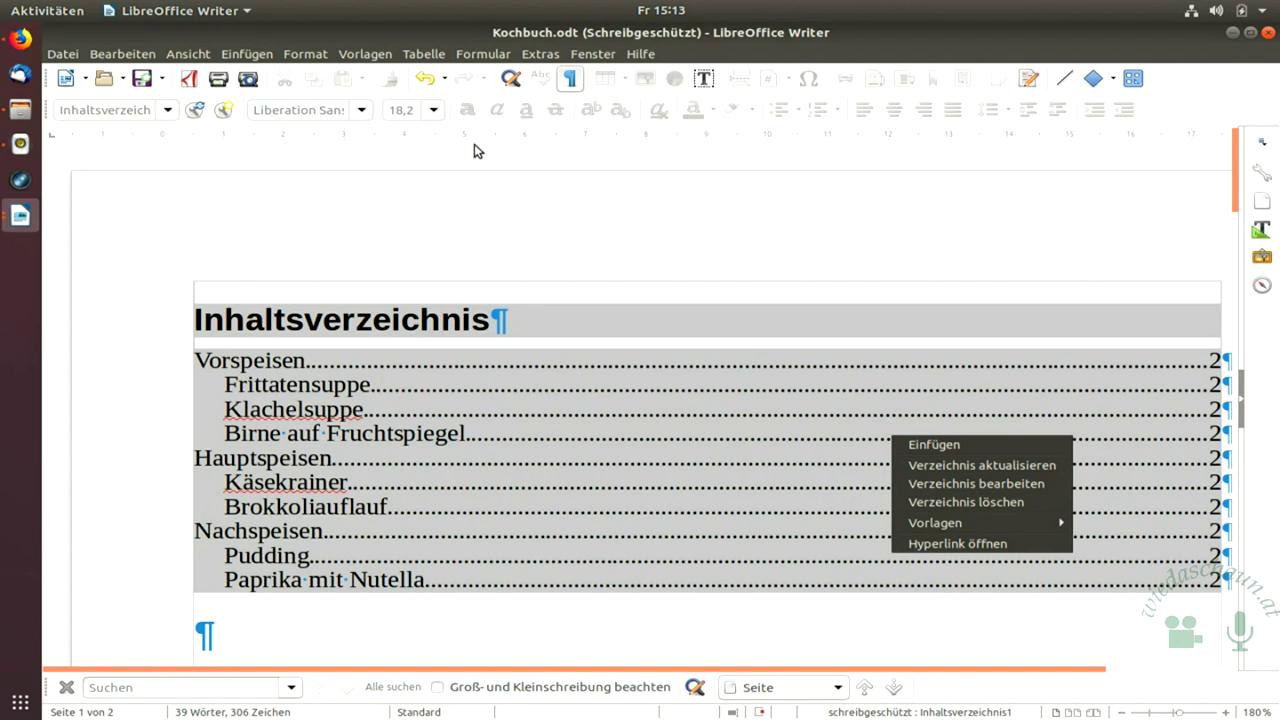
{"action": "left_click", "coordinate": [64, 54]}
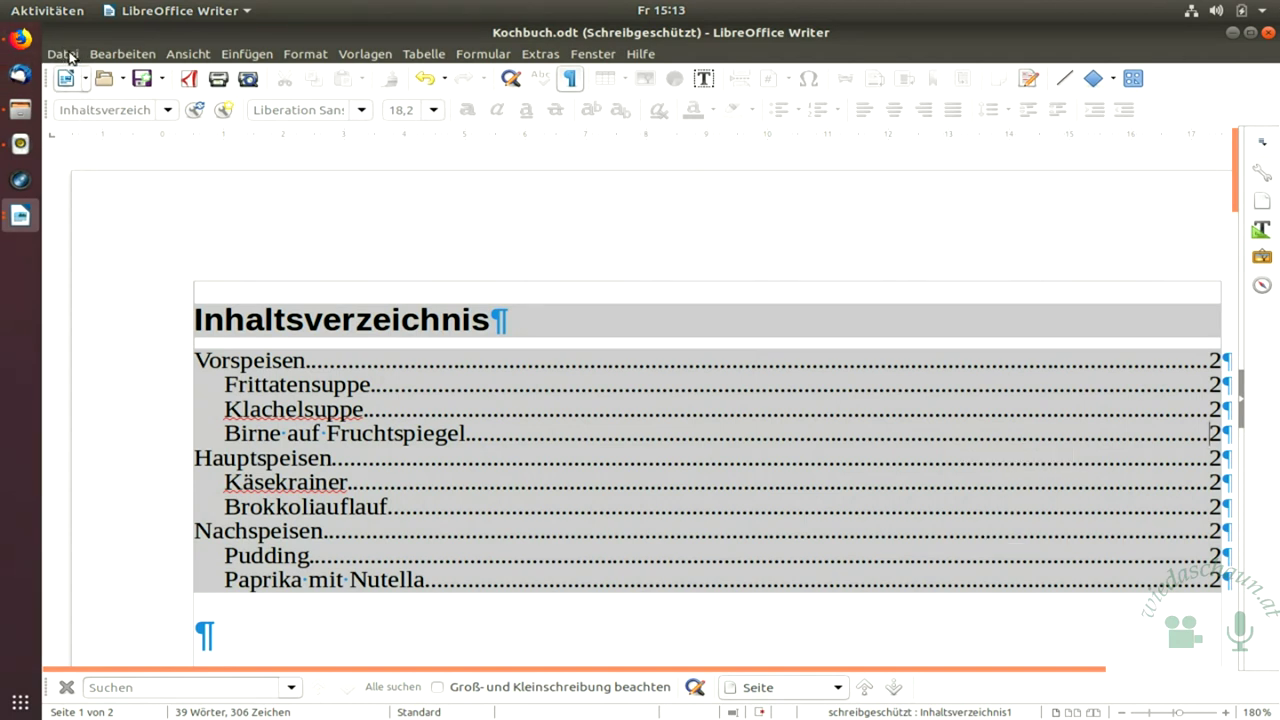
Save the document under the name Kochbuch in the Downloads folder and close it.
{"action": "left_click", "coordinate": [70, 56]}
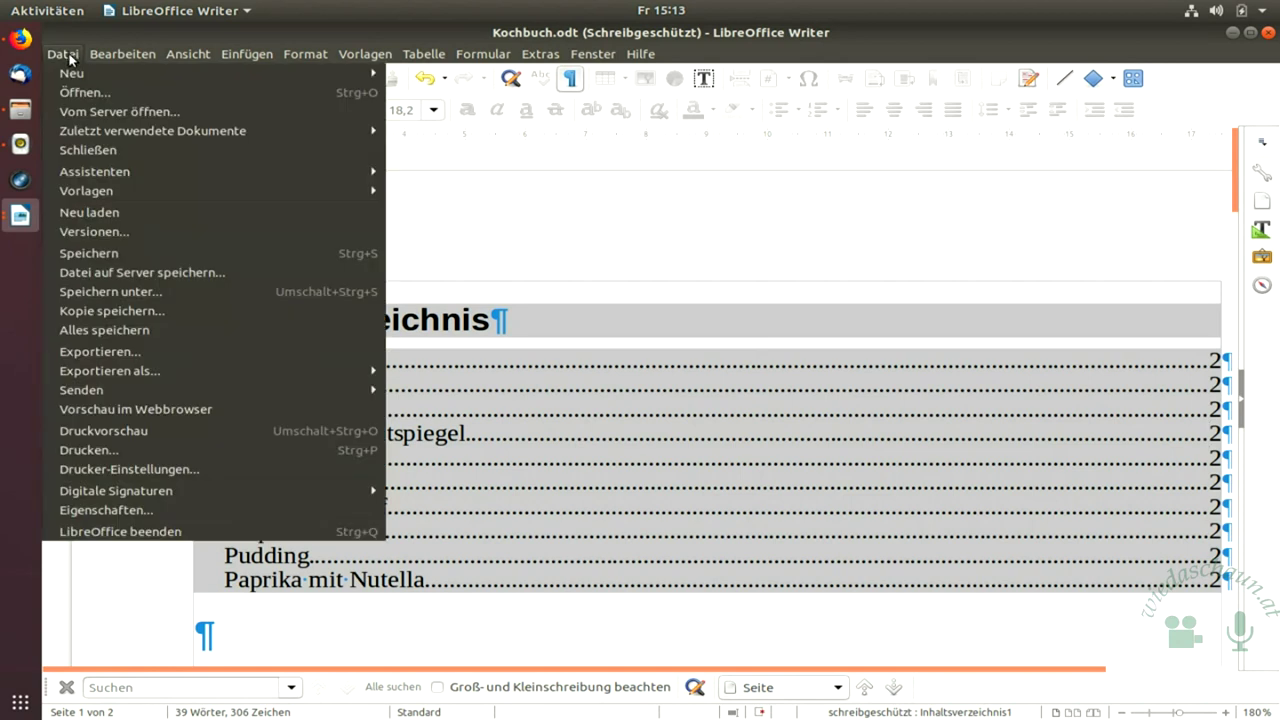
{"action": "left_click", "coordinate": [155, 296]}
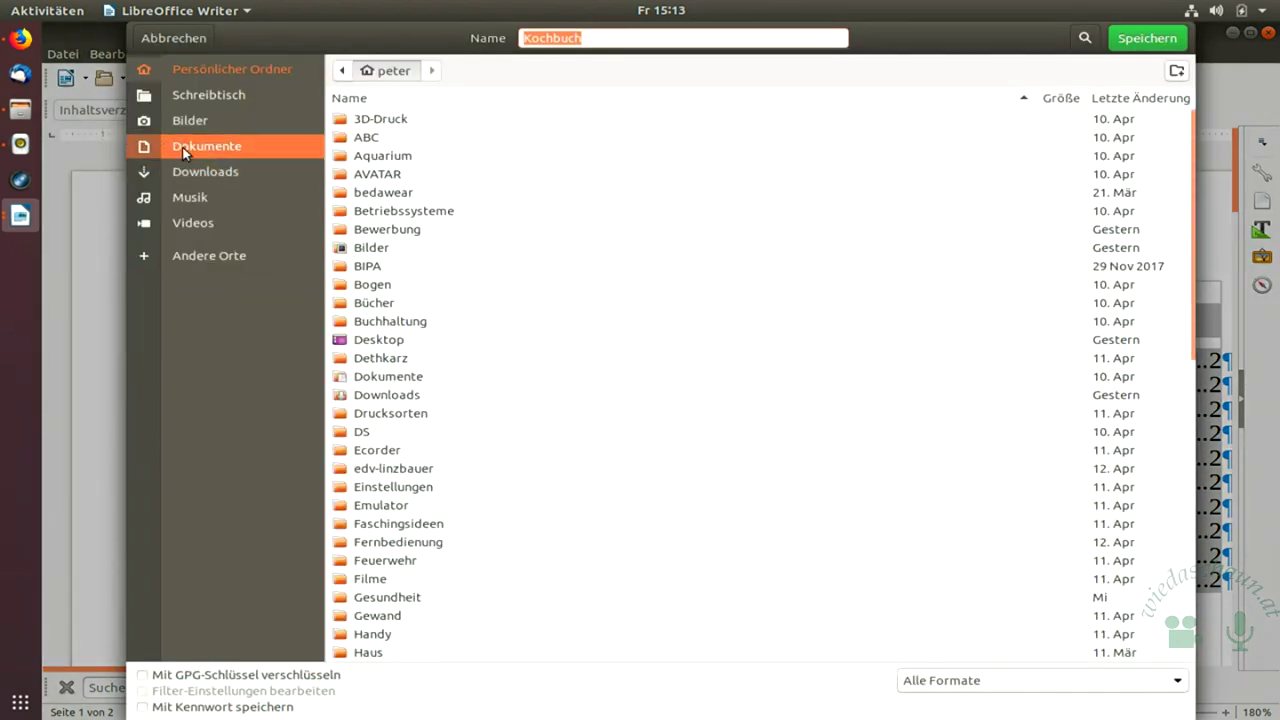
{"action": "left_click", "coordinate": [200, 171]}
{"action": "left_click", "coordinate": [1147, 39]}
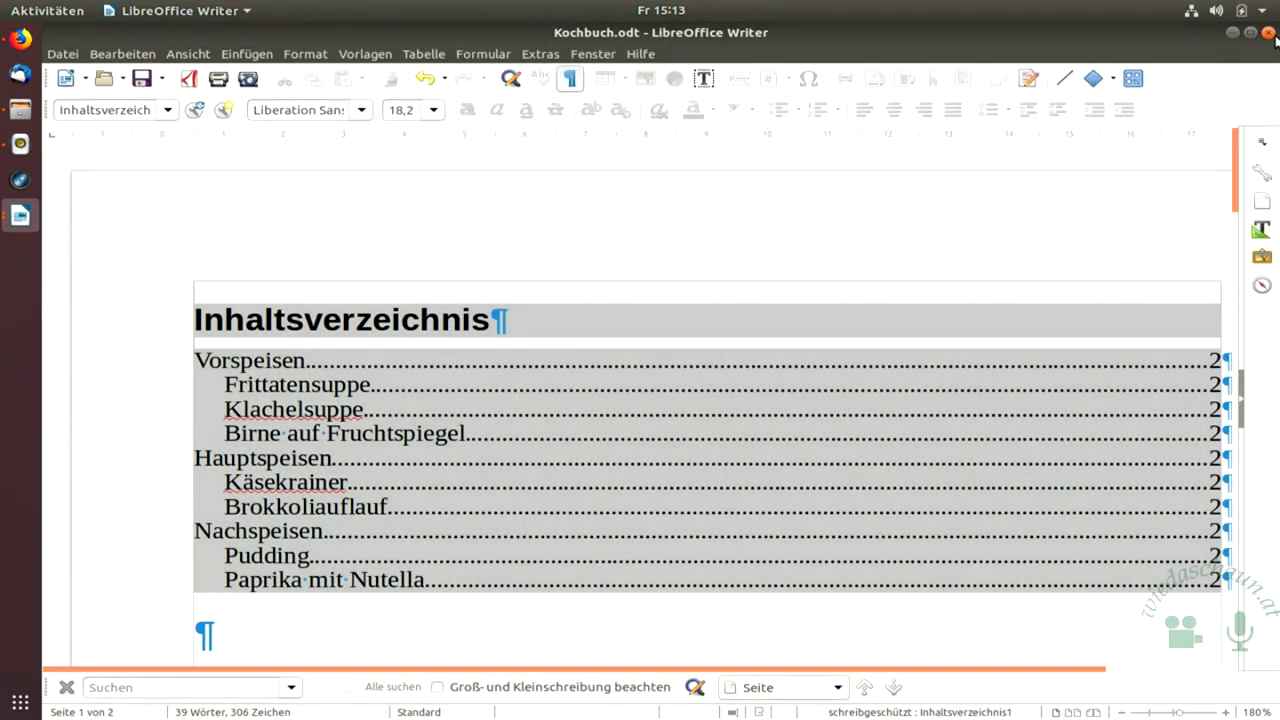
{"action": "left_click", "coordinate": [1267, 33]}
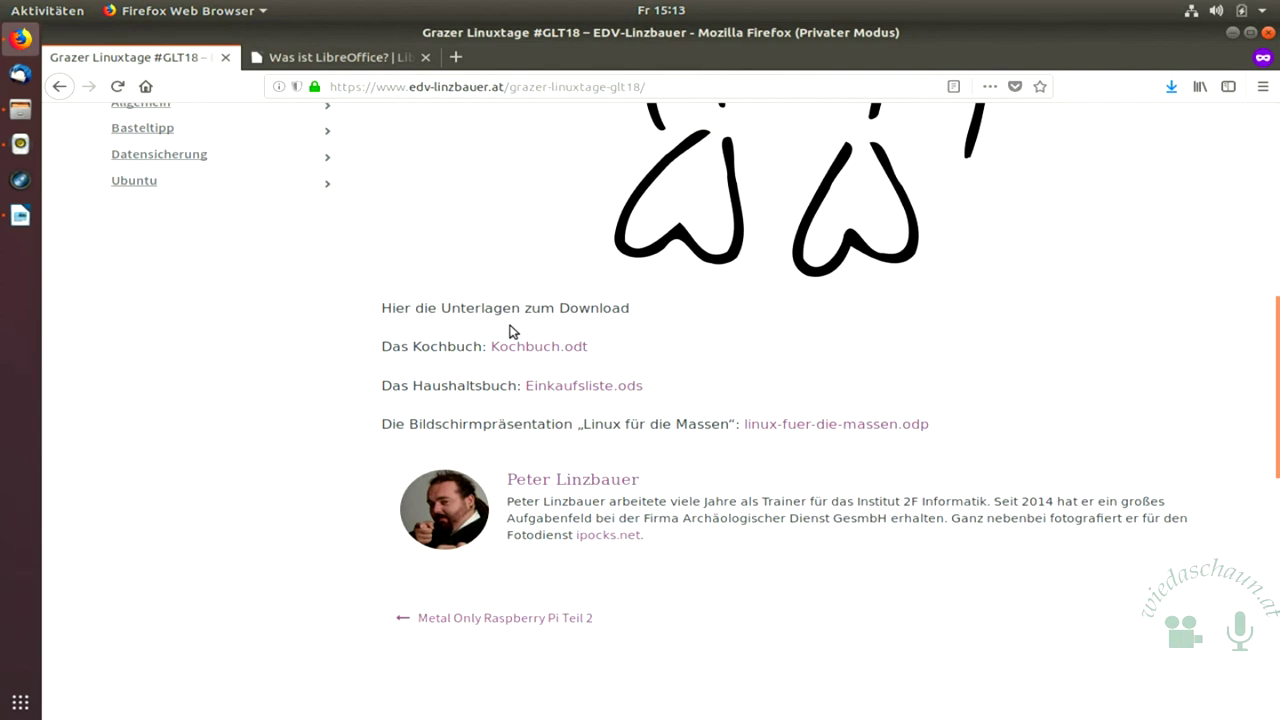
Open Einkaufsliste.ods from the talk's web page in LibreOffice Calc and enable editing.
{"action": "left_click", "coordinate": [553, 388]}
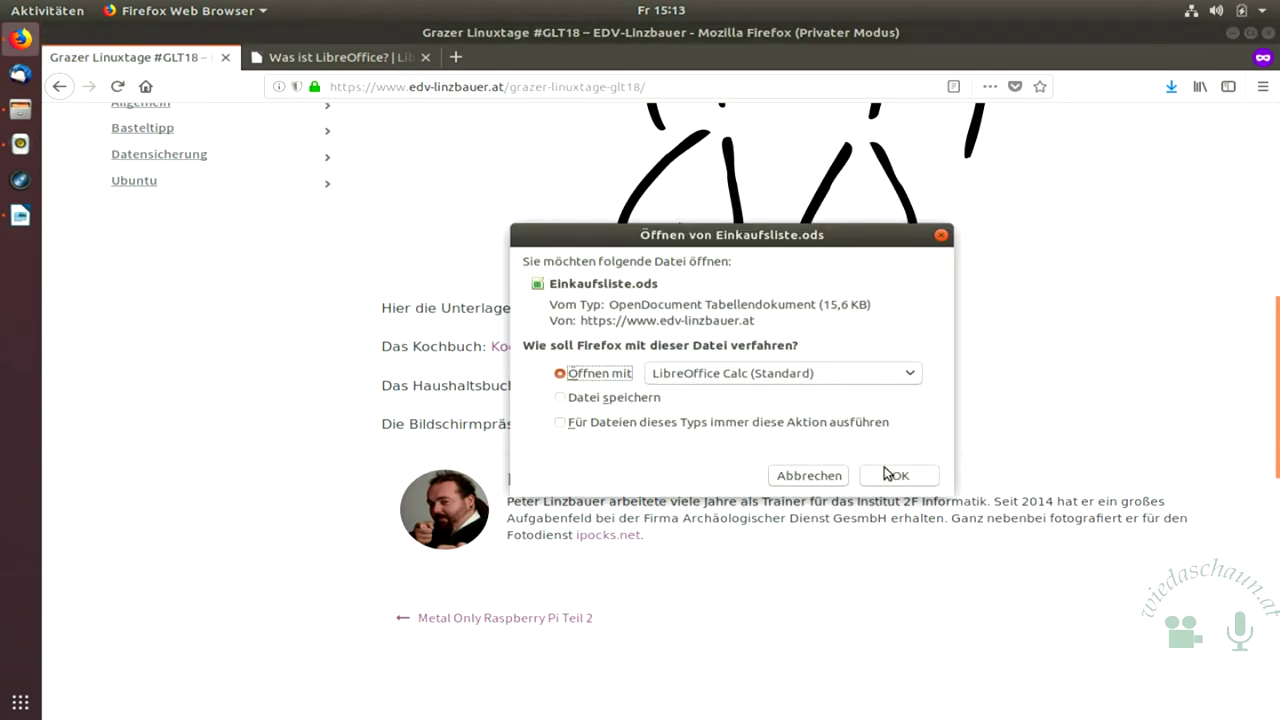
{"action": "left_click", "coordinate": [892, 475]}
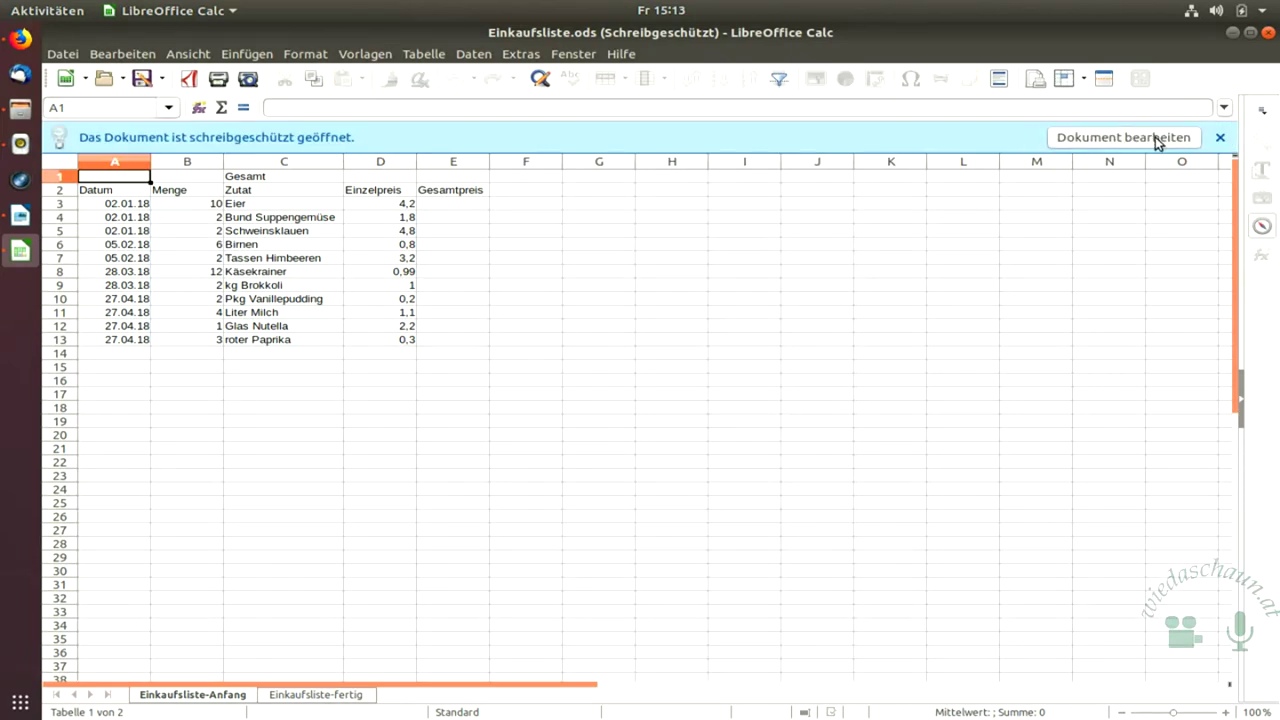
{"action": "left_click", "coordinate": [1157, 139]}
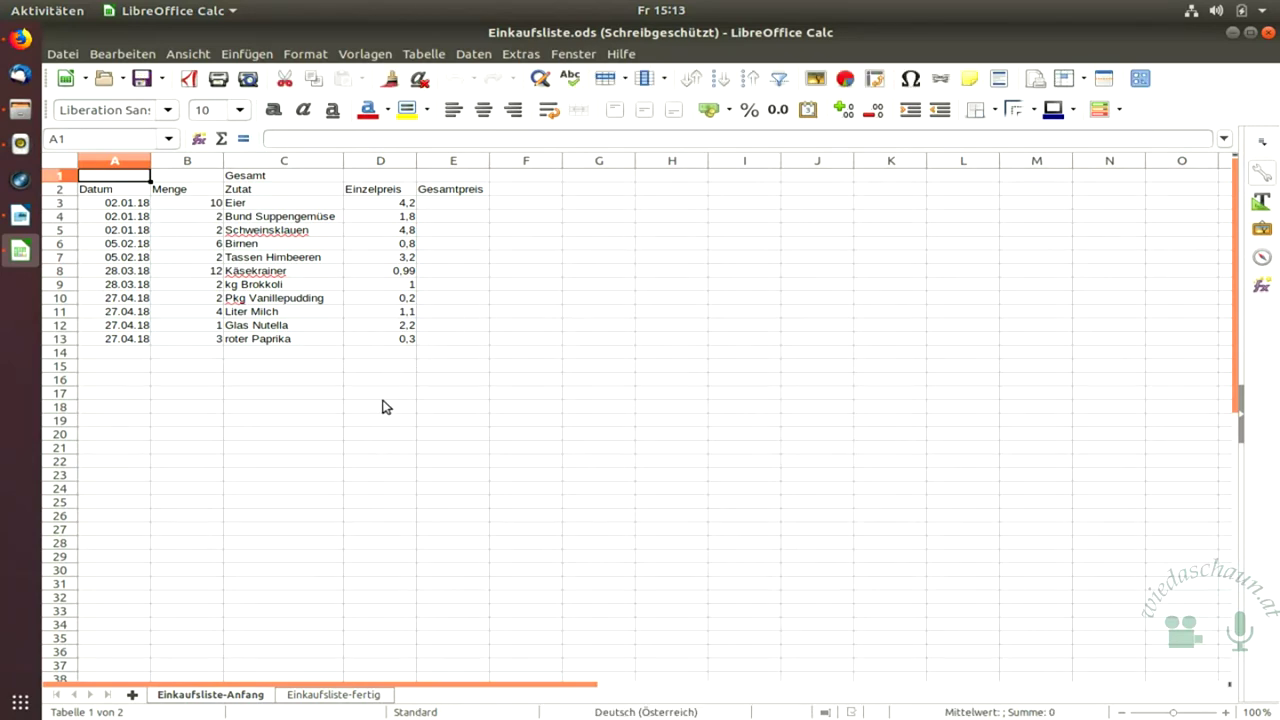
{"action": "scroll", "coordinate": [466, 414], "scroll_direction": "up", "scroll_amount": 6, "text": "ctrl"}
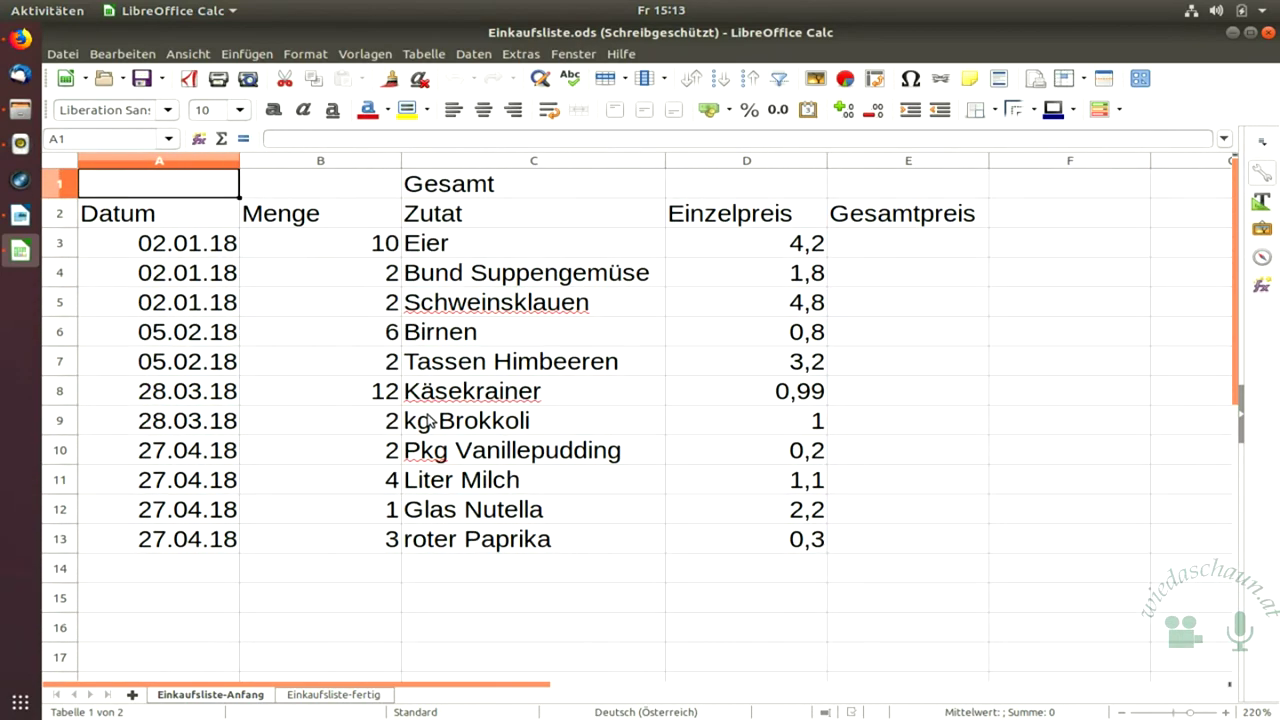
Enter the formula =B3*D3 in cell E3 to multiply quantity by unit price for Eier.
{"action": "left_click", "coordinate": [136, 601]}
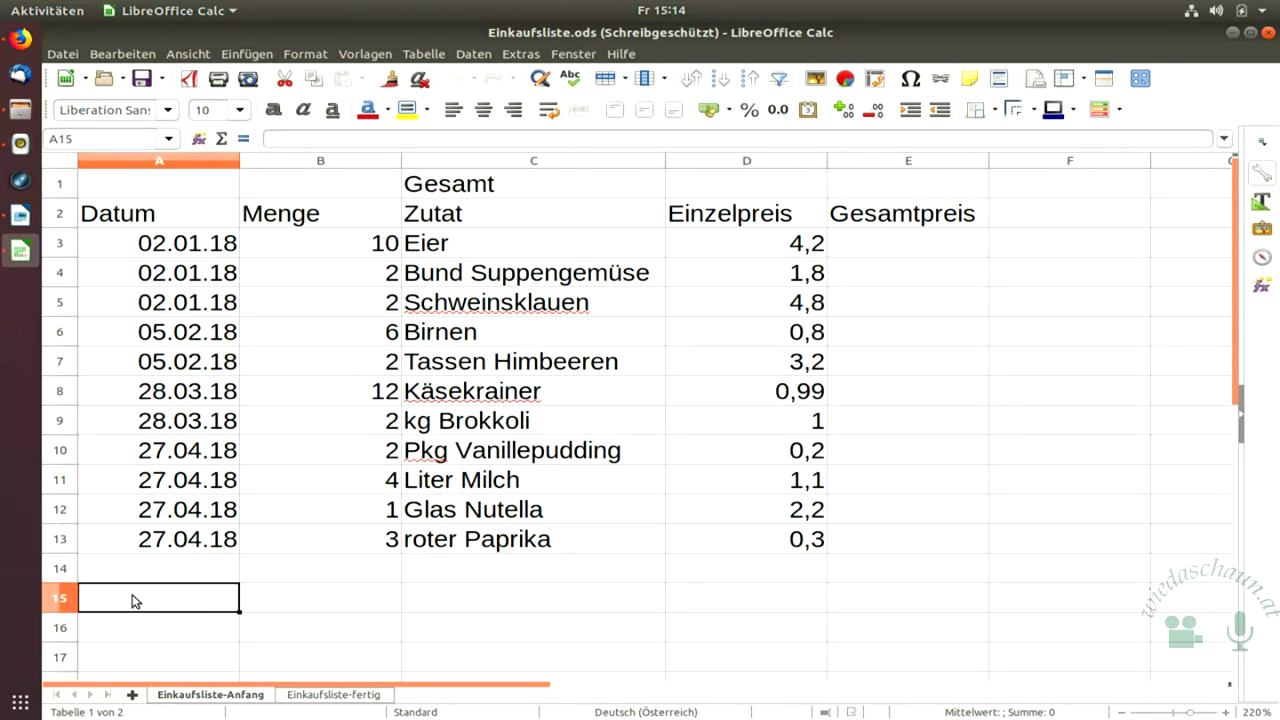
{"action": "left_click", "coordinate": [893, 254]}
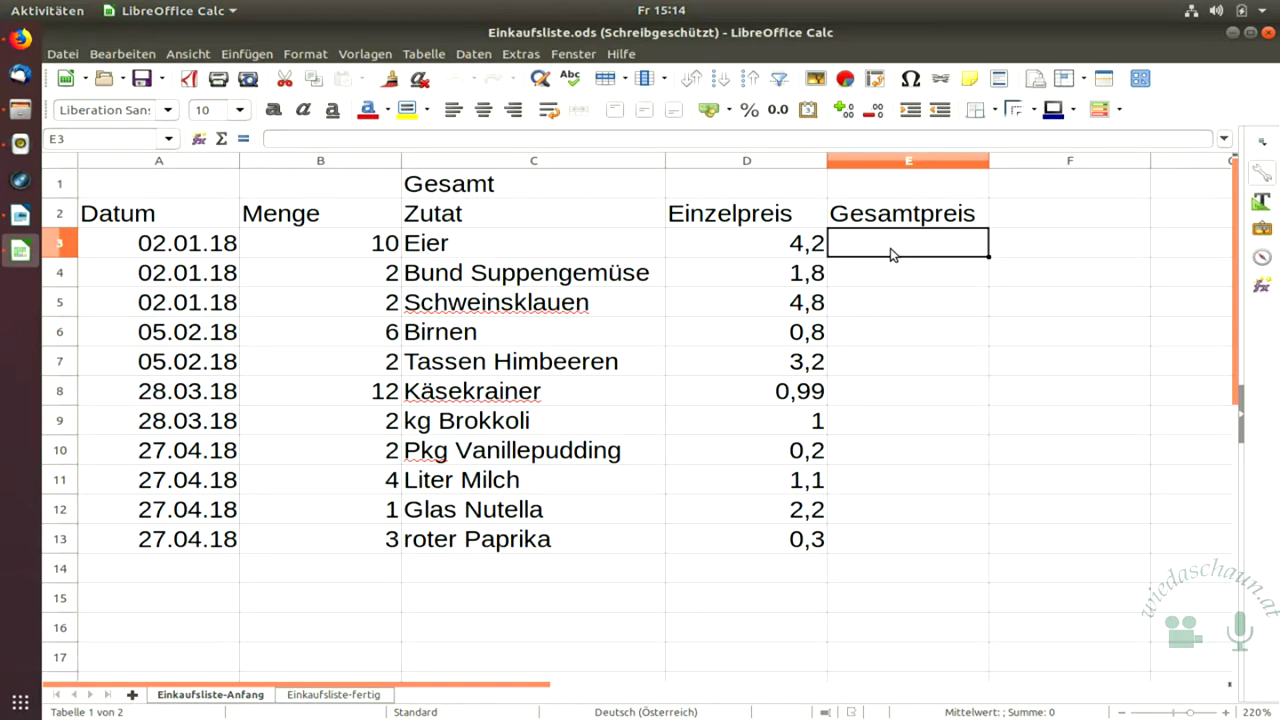
{"action": "type", "text": "="}
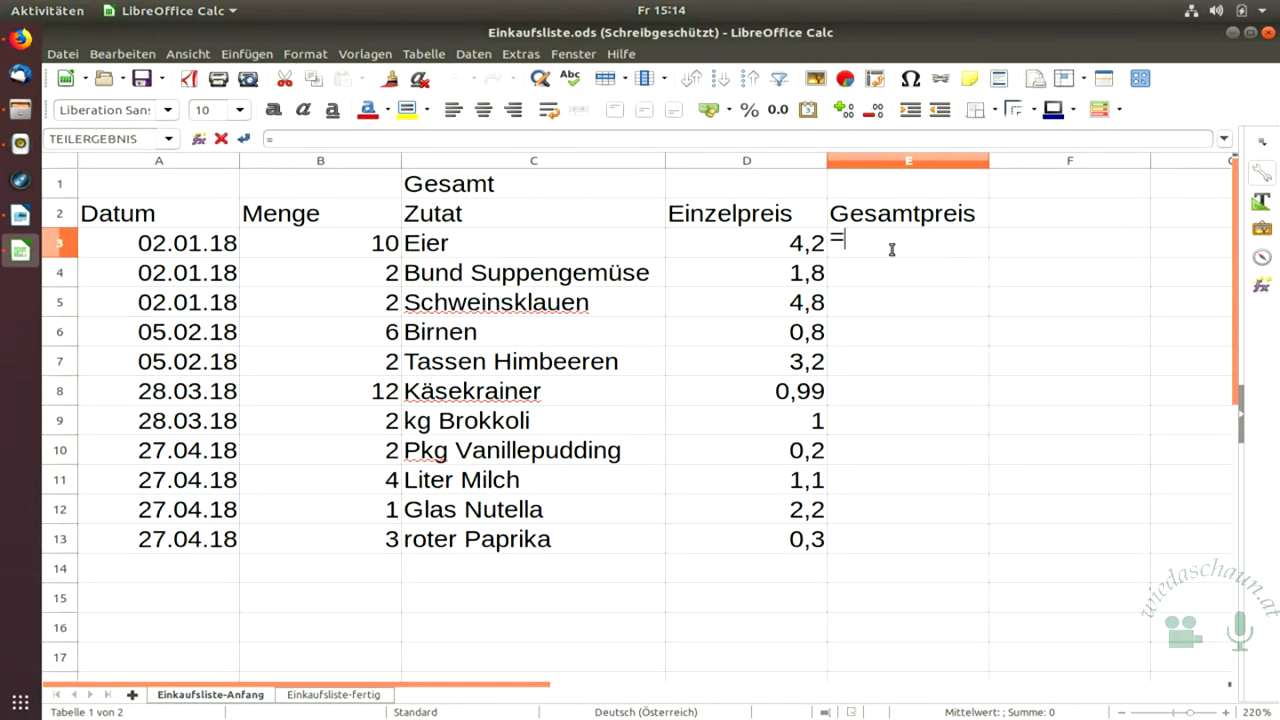
{"action": "left_click", "coordinate": [310, 252]}
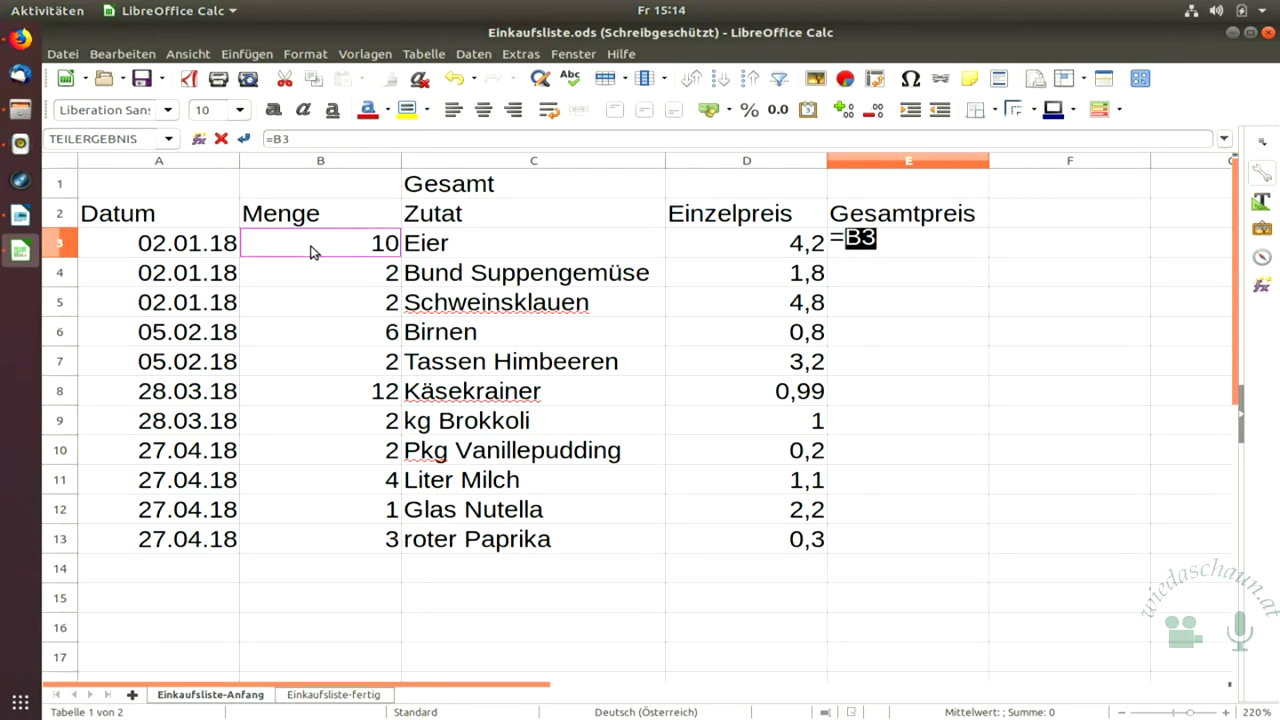
{"action": "type", "text": "*"}
{"action": "left_click", "coordinate": [712, 250]}
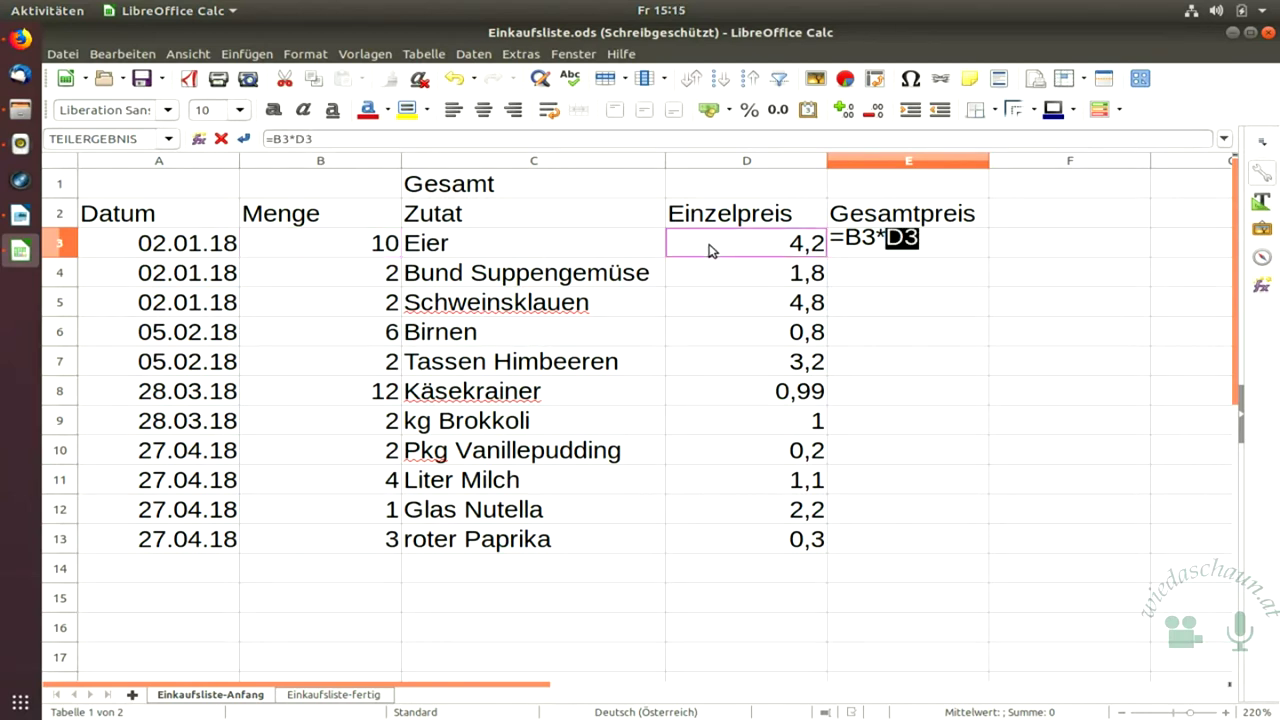
{"action": "key", "text": "Return"}
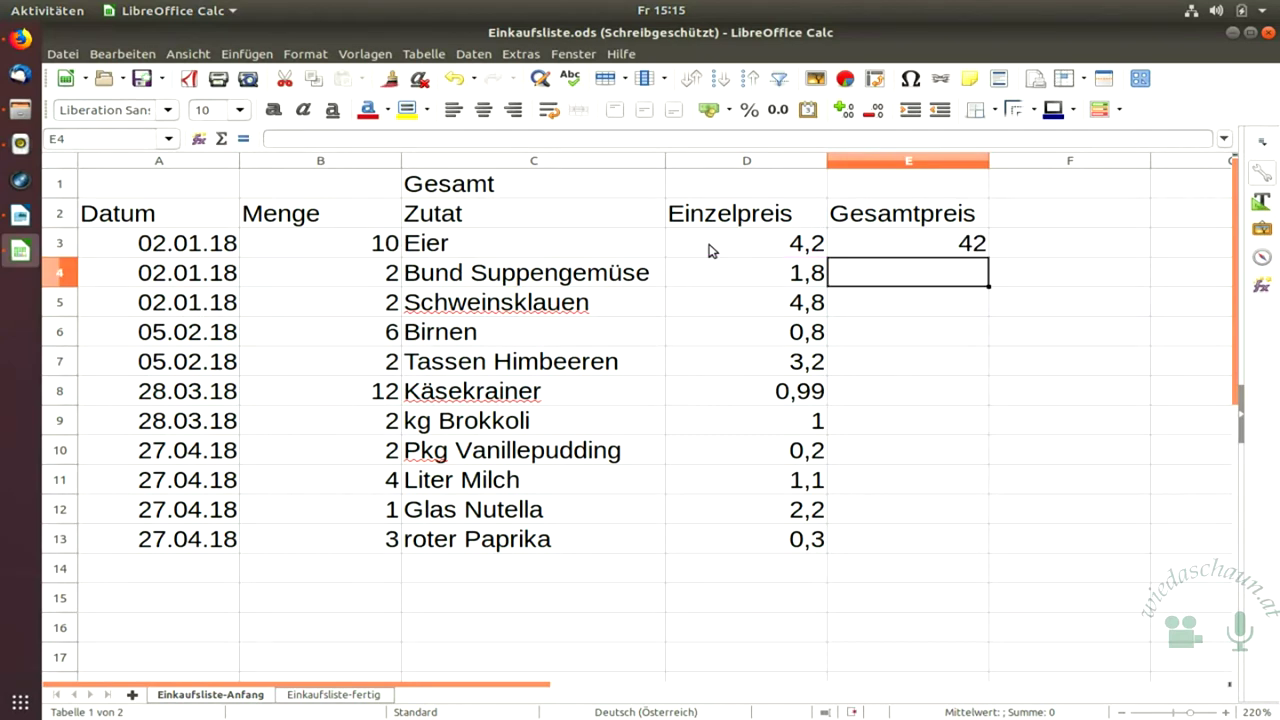
Fill the total price formula from E3 down to E13 for all remaining ingredients.
{"action": "left_click", "coordinate": [975, 246]}
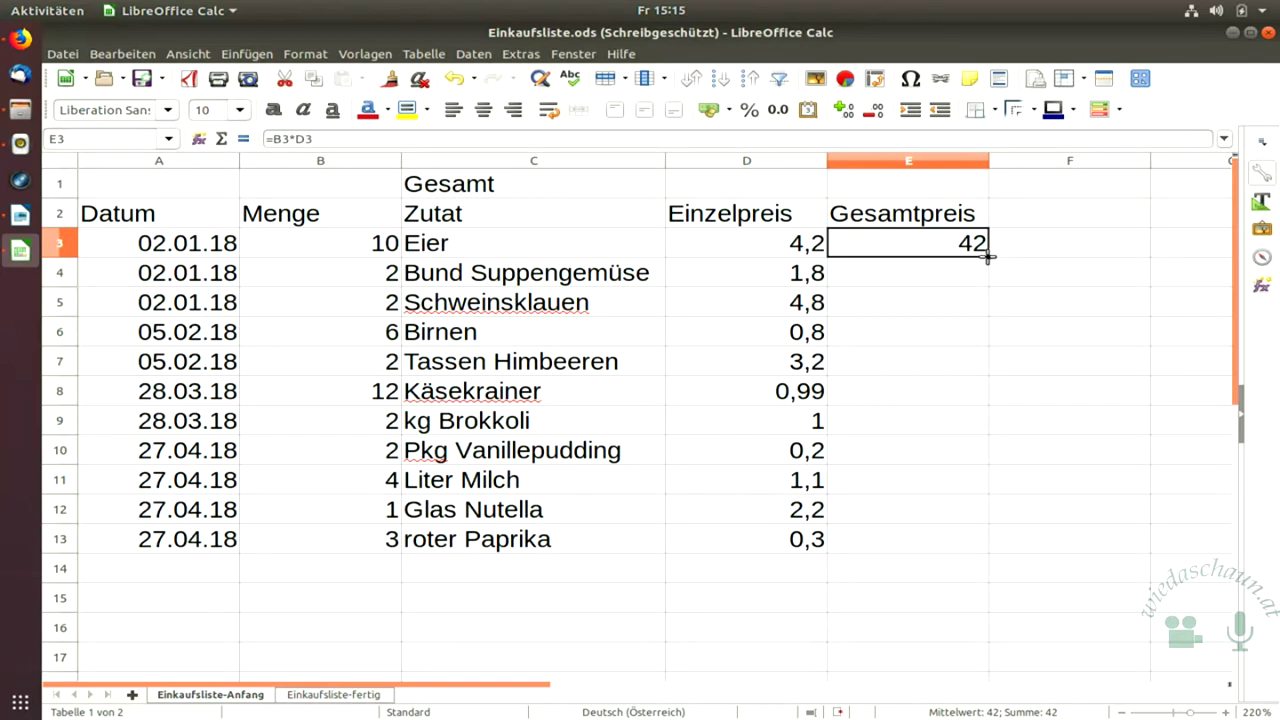
{"action": "left_click_drag", "start_coordinate": [987, 257], "coordinate": [966, 545]}
{"action": "left_click", "coordinate": [881, 582]}
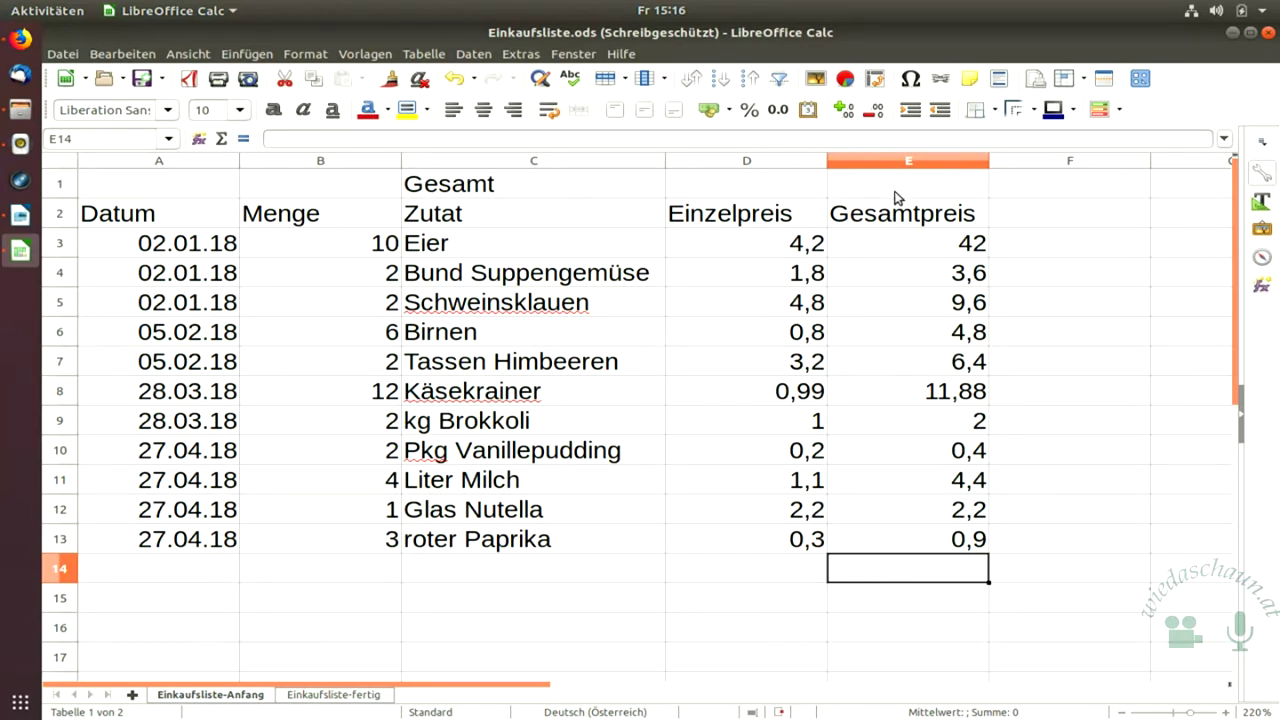
Step through the Gesamtpreis column, jump to its last entry and select the whole block E2:E13 to examine it.
{"action": "left_click", "coordinate": [893, 221]}
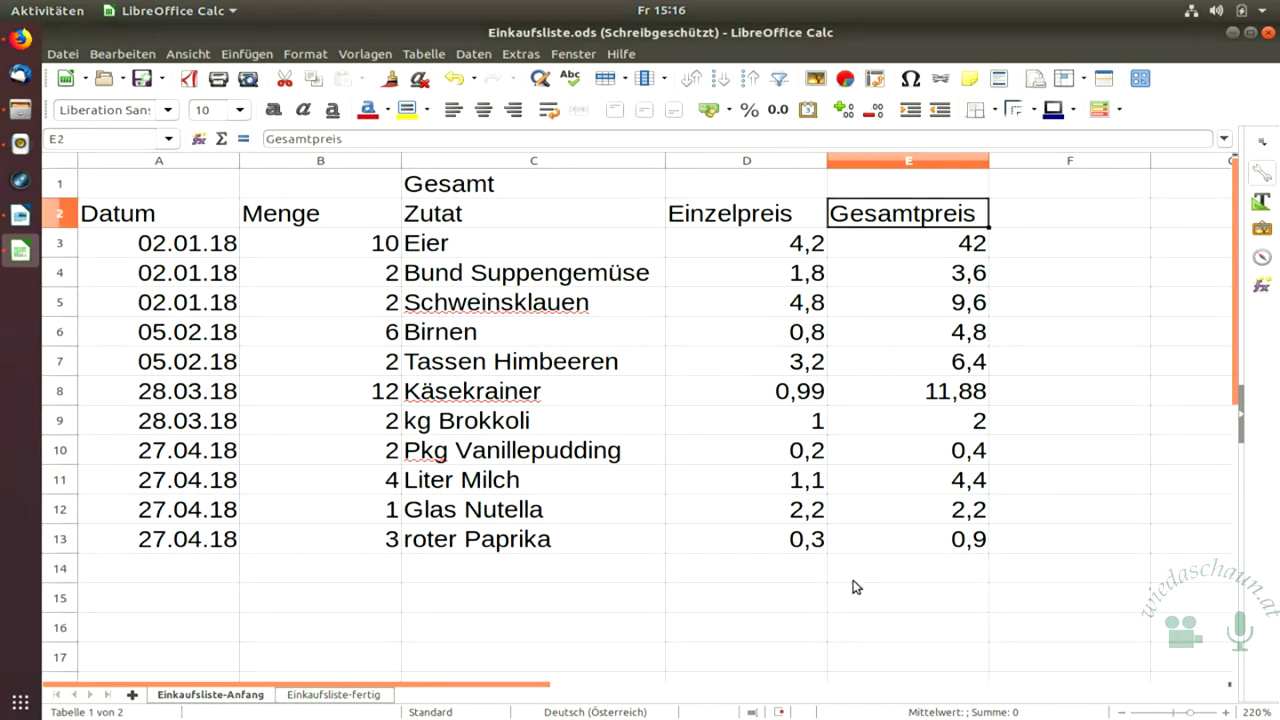
{"action": "key", "text": "Down"}
{"action": "key", "text": "Down"}
{"action": "key", "text": "Down"}
{"action": "key", "text": "Up"}
{"action": "key", "text": "Up"}
{"action": "key", "text": "Up"}
{"action": "key", "text": "Down"}
{"action": "key", "text": "Down"}
{"action": "key", "text": "Down"}
{"action": "key", "text": "Up"}
{"action": "key", "text": "Up"}
{"action": "key", "text": "Up"}
{"action": "key", "text": "ctrl+Down"}
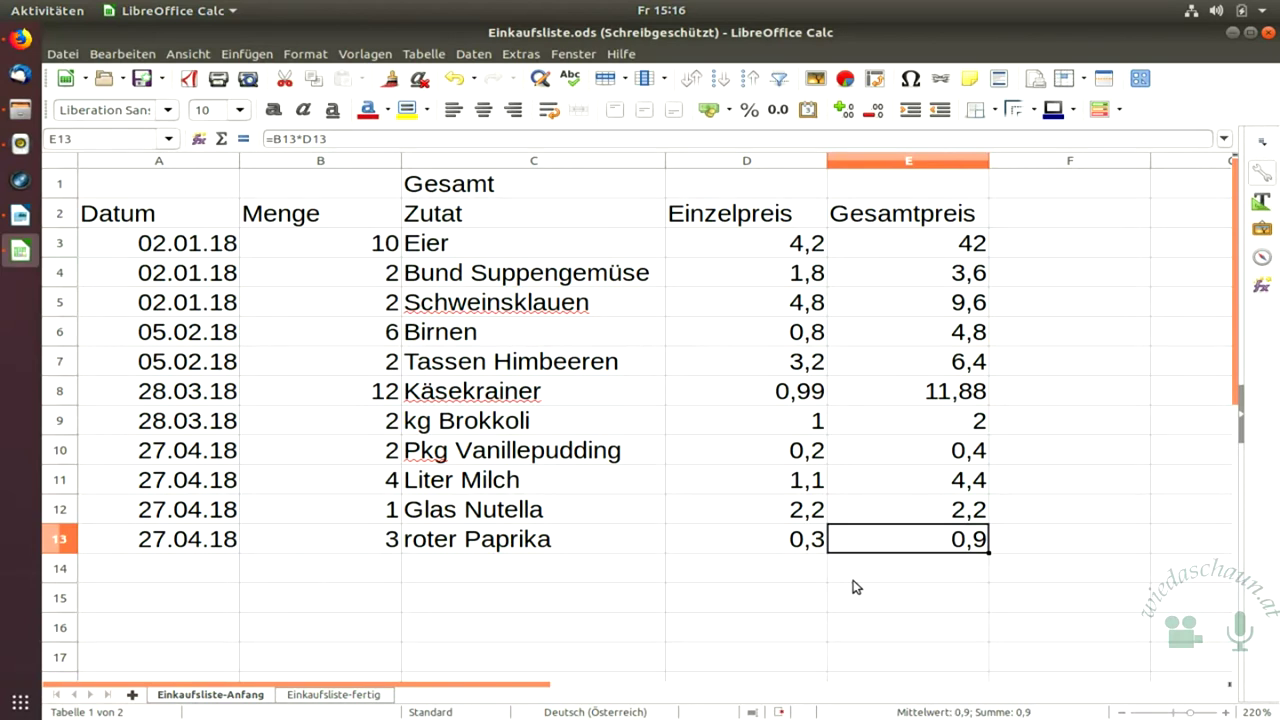
{"action": "key", "text": "ctrl+shift+Up"}
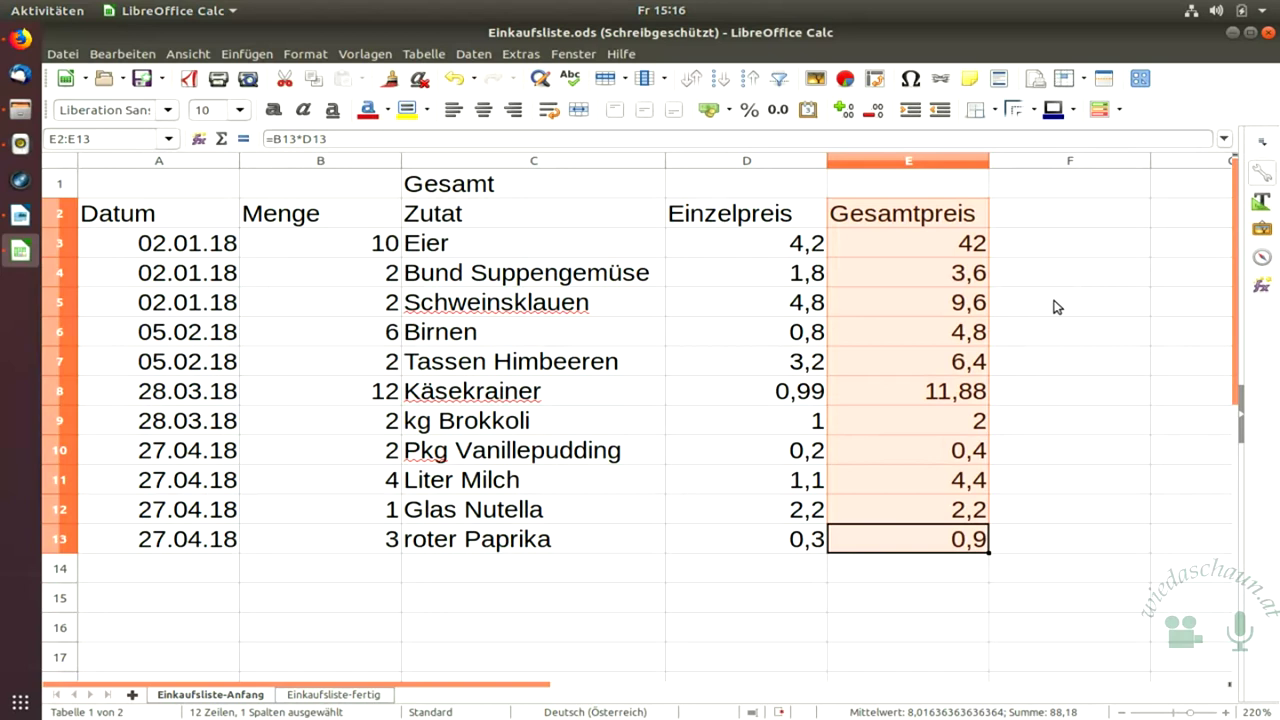
{"action": "left_click", "coordinate": [1069, 274]}
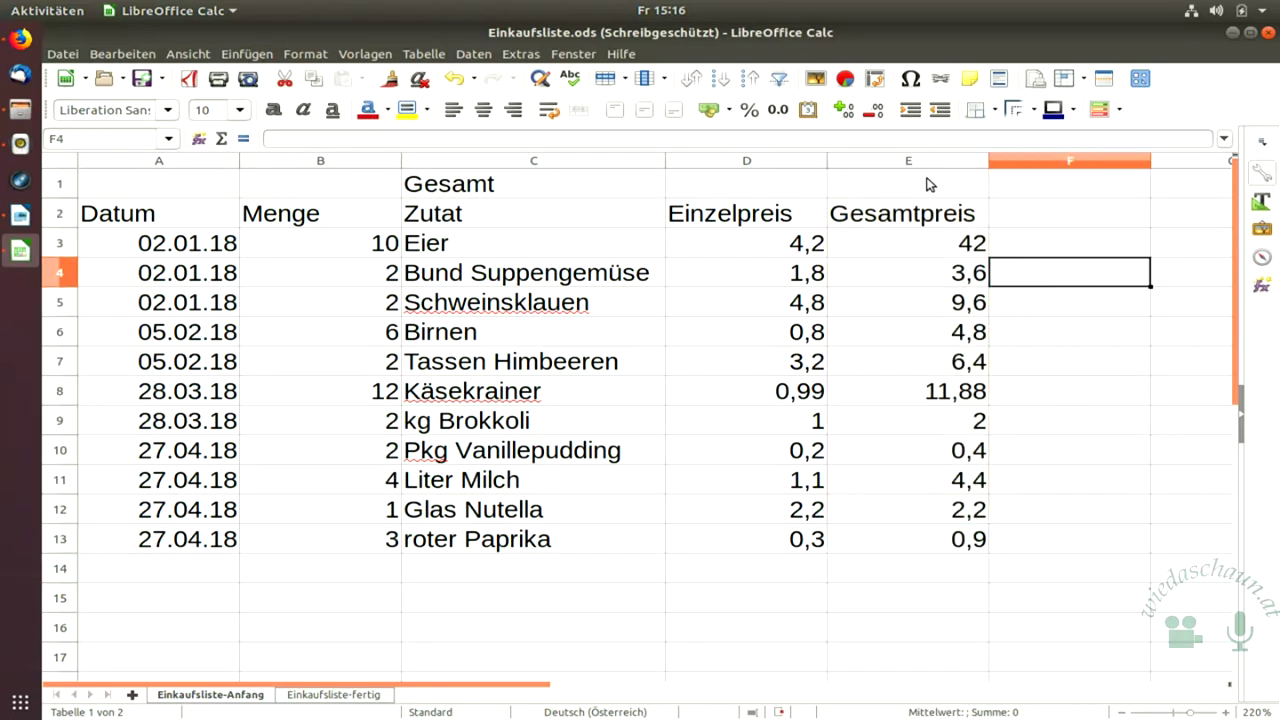
{"action": "left_click", "coordinate": [866, 187]}
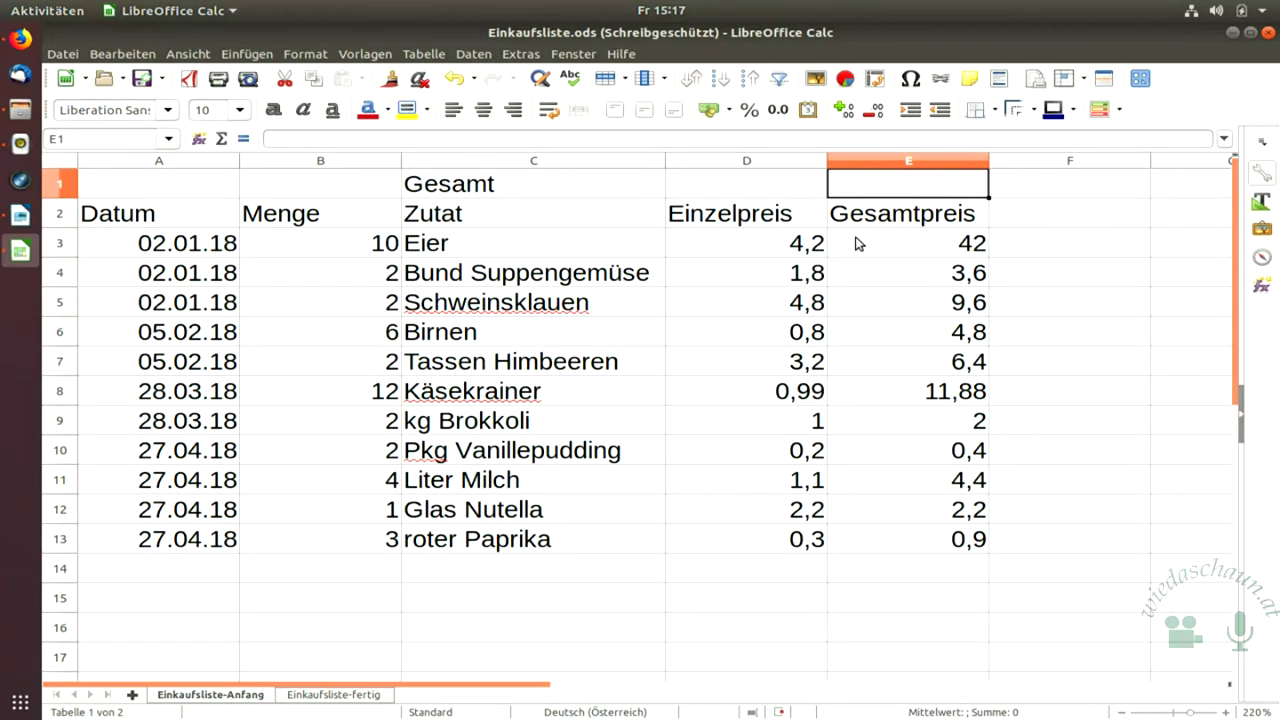
Turn on AutoFilter for the header row 2.
{"action": "left_click", "coordinate": [62, 215]}
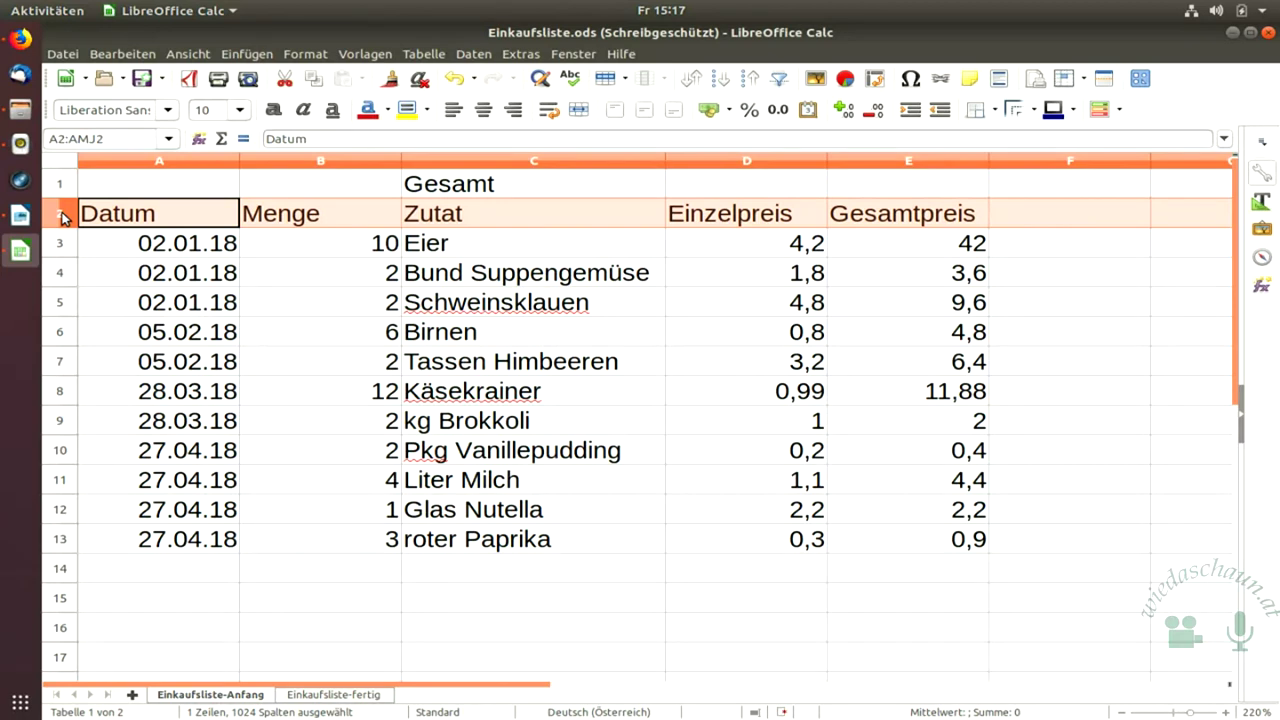
{"action": "left_click", "coordinate": [474, 54]}
{"action": "mouse_move", "coordinate": [546, 243]}
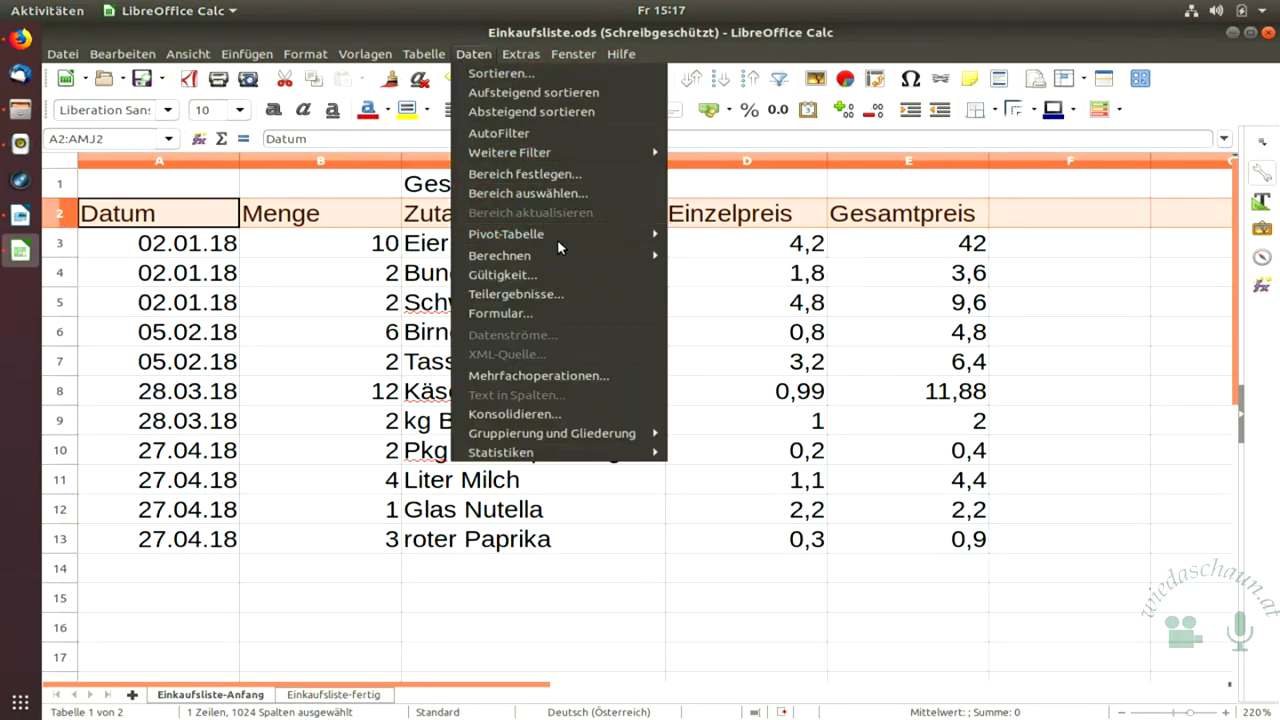
{"action": "left_click", "coordinate": [579, 133]}
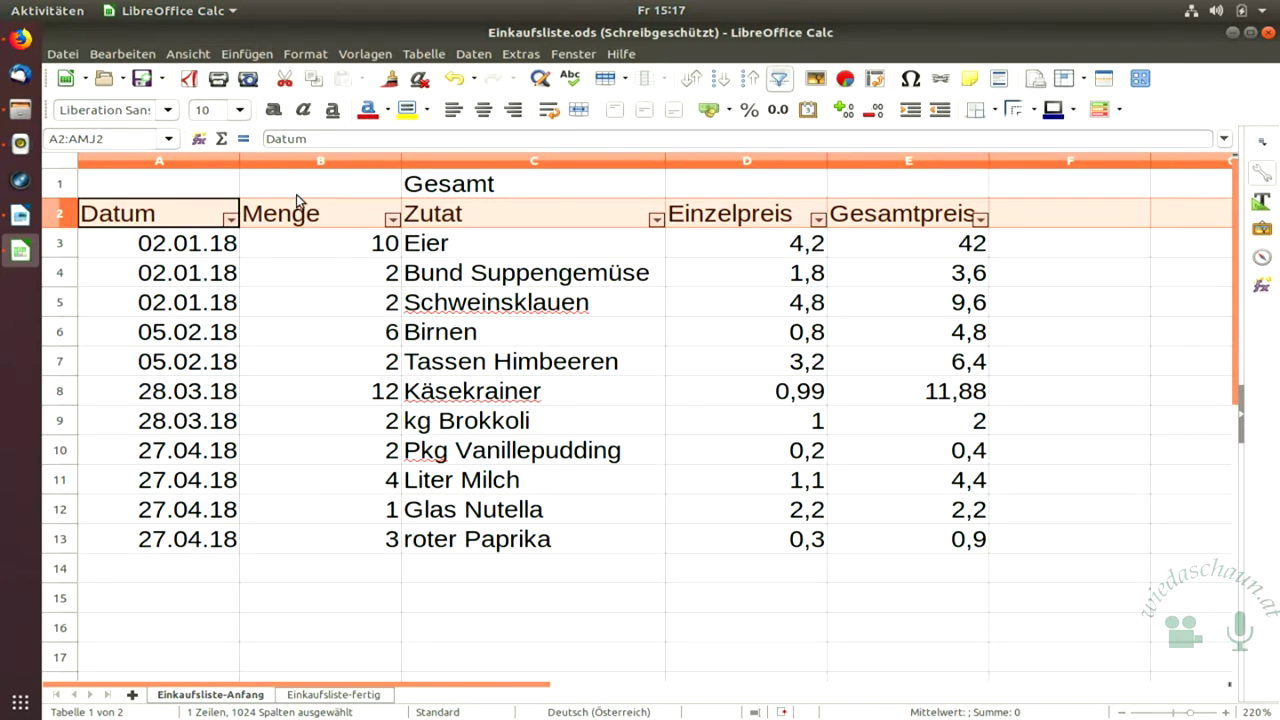
Filter the Datum column to show only the entries from Februar 2018.
{"action": "left_click", "coordinate": [231, 220]}
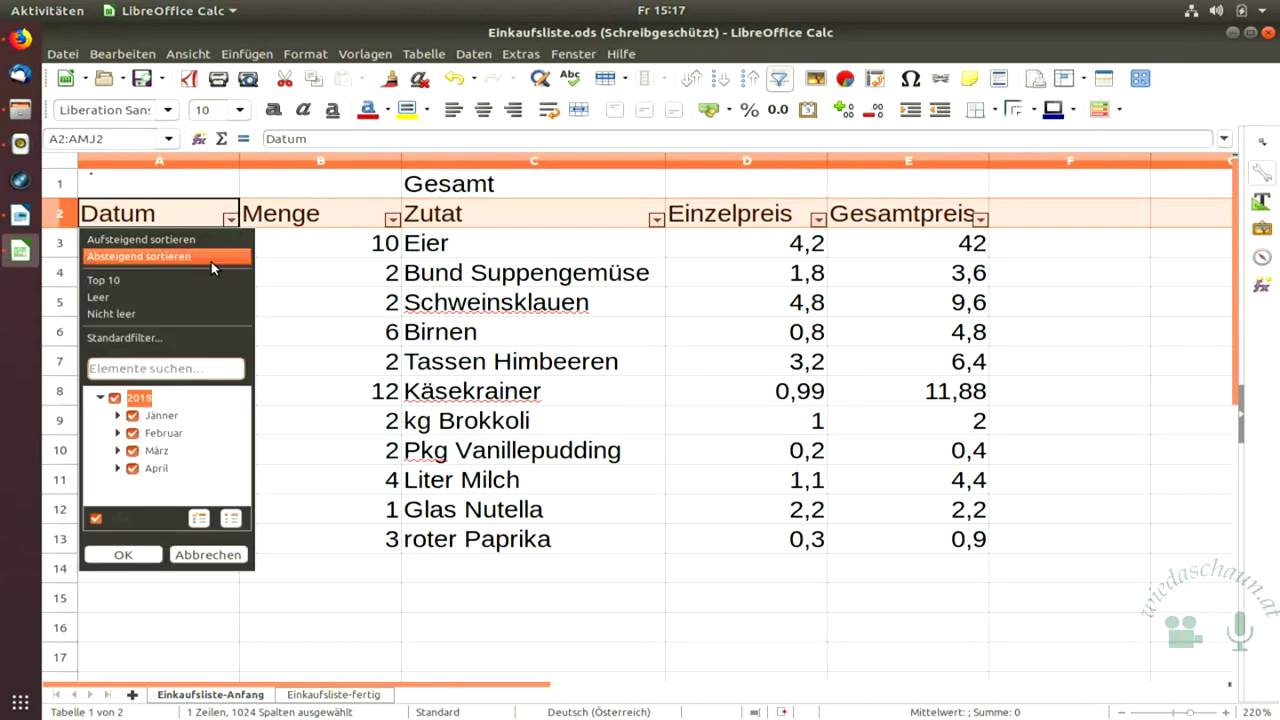
{"action": "left_click", "coordinate": [96, 518]}
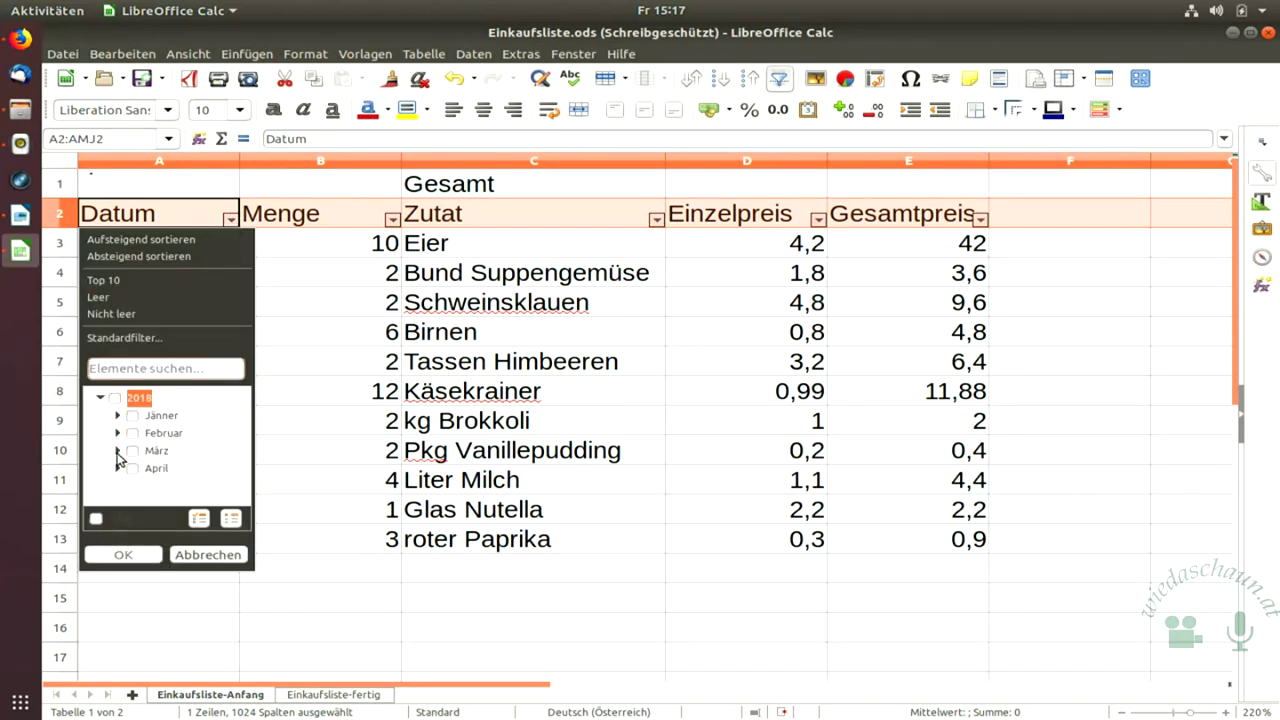
{"action": "left_click", "coordinate": [132, 434]}
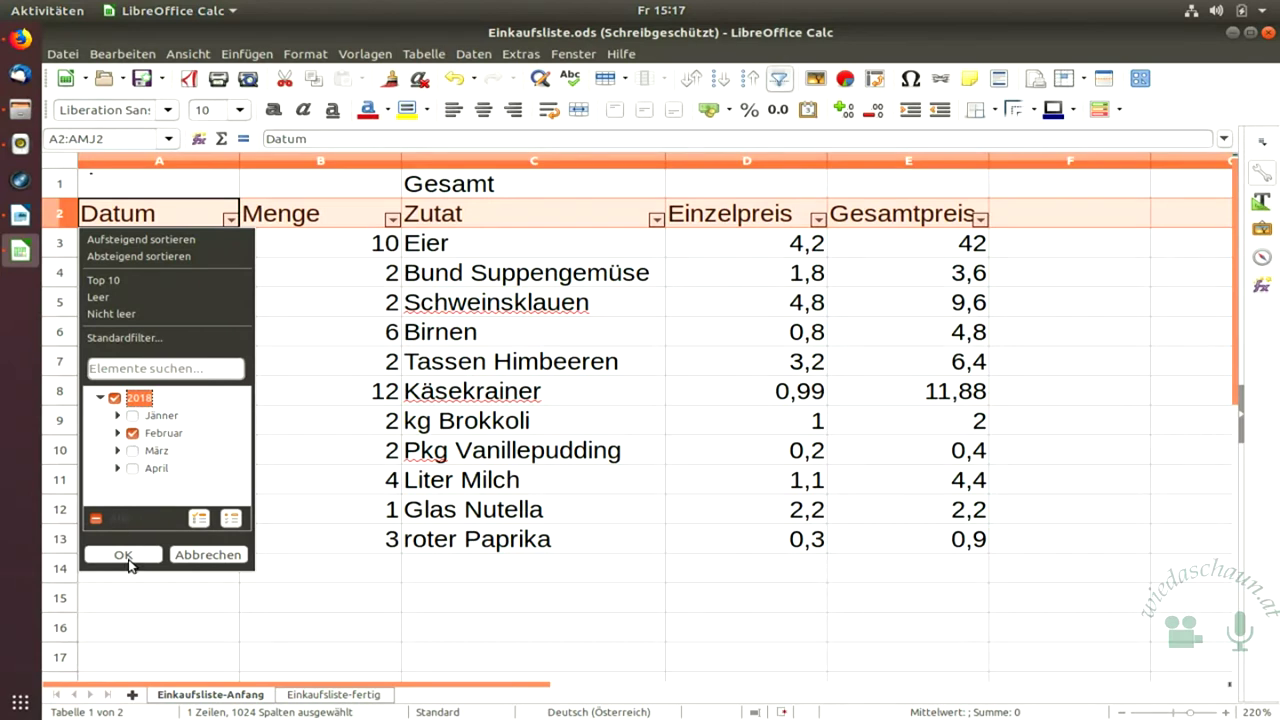
{"action": "left_click", "coordinate": [123, 554]}
{"action": "left_click", "coordinate": [155, 391]}
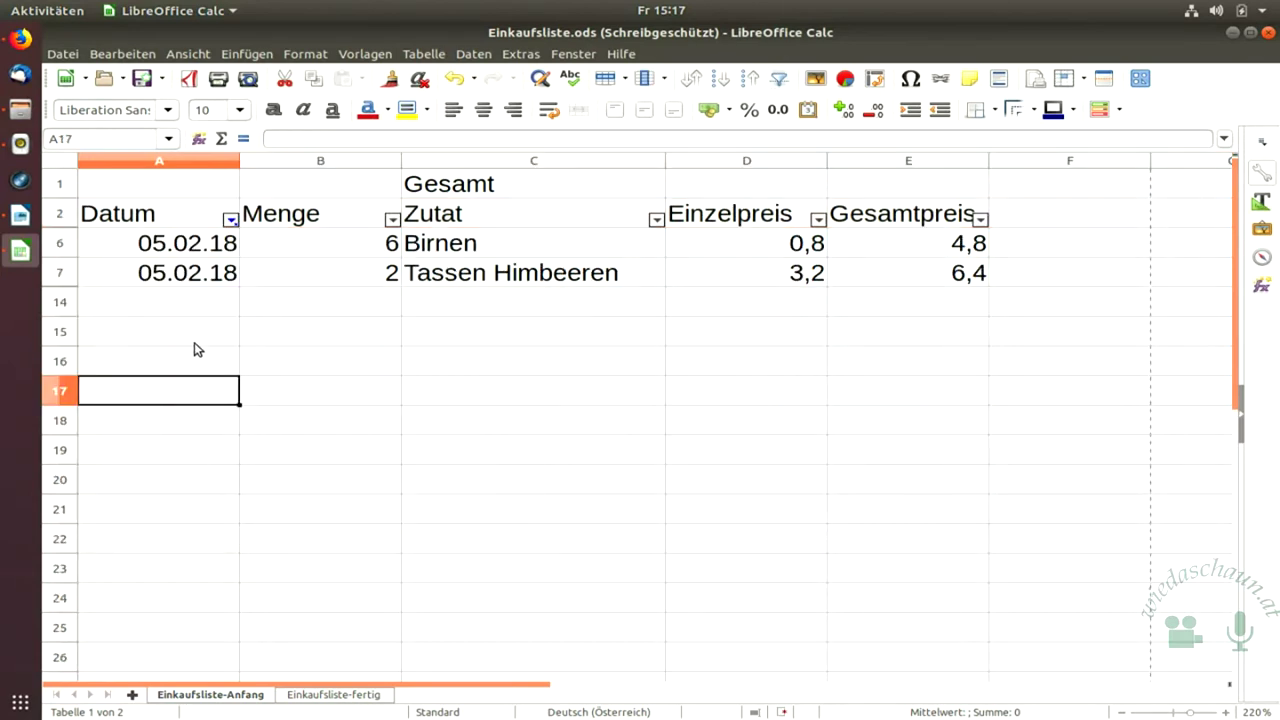
Reset the Datum filter to include all dates again.
{"action": "left_click", "coordinate": [231, 220]}
{"action": "left_click", "coordinate": [96, 518]}
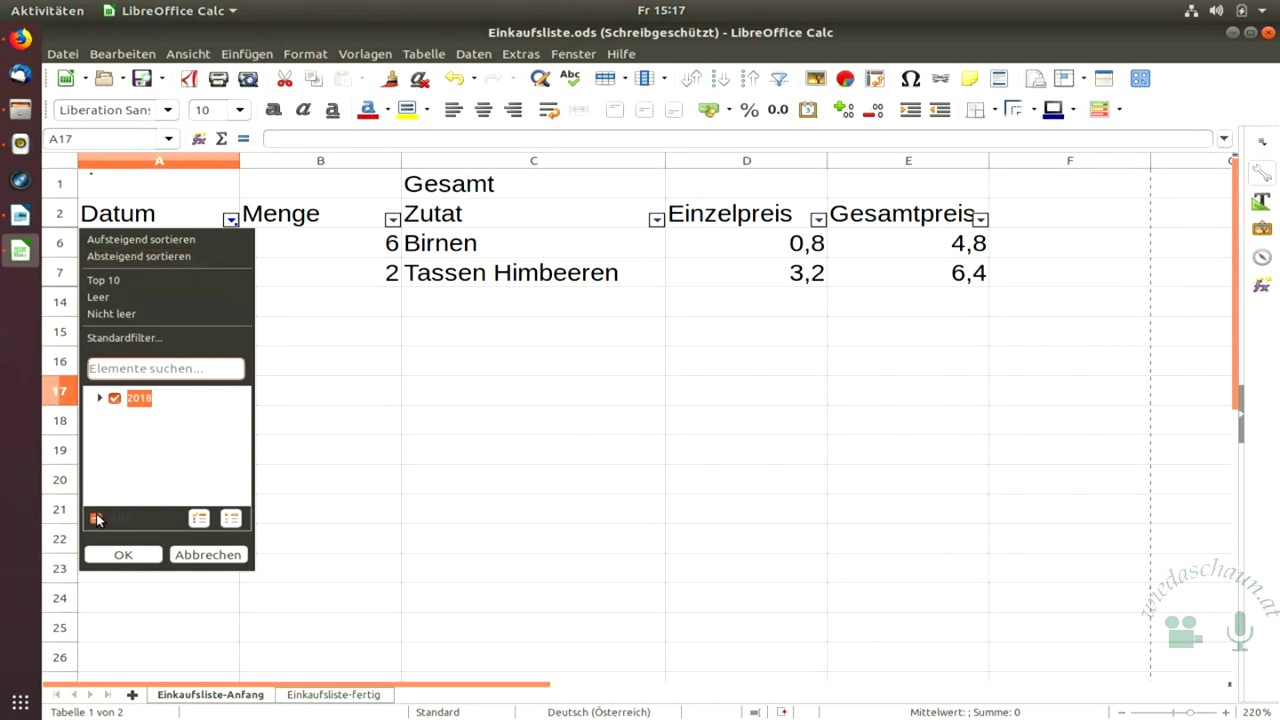
{"action": "left_click", "coordinate": [120, 556]}
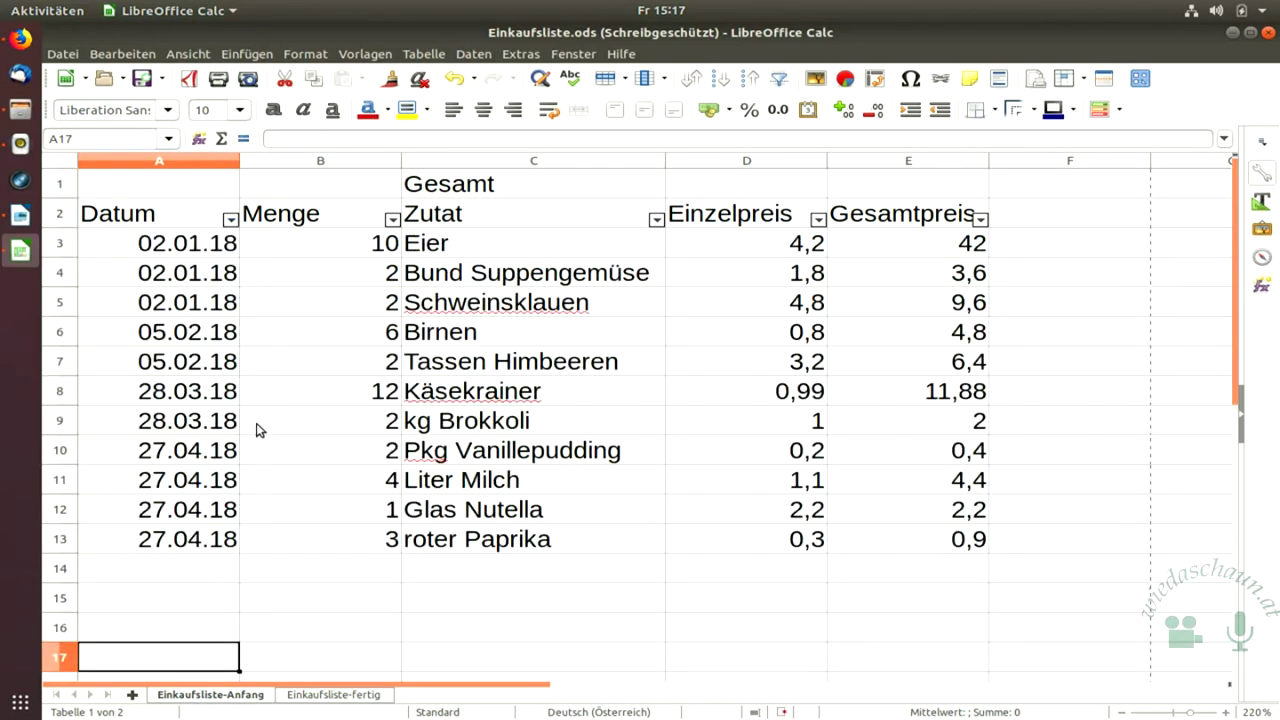
{"action": "left_click", "coordinate": [183, 368]}
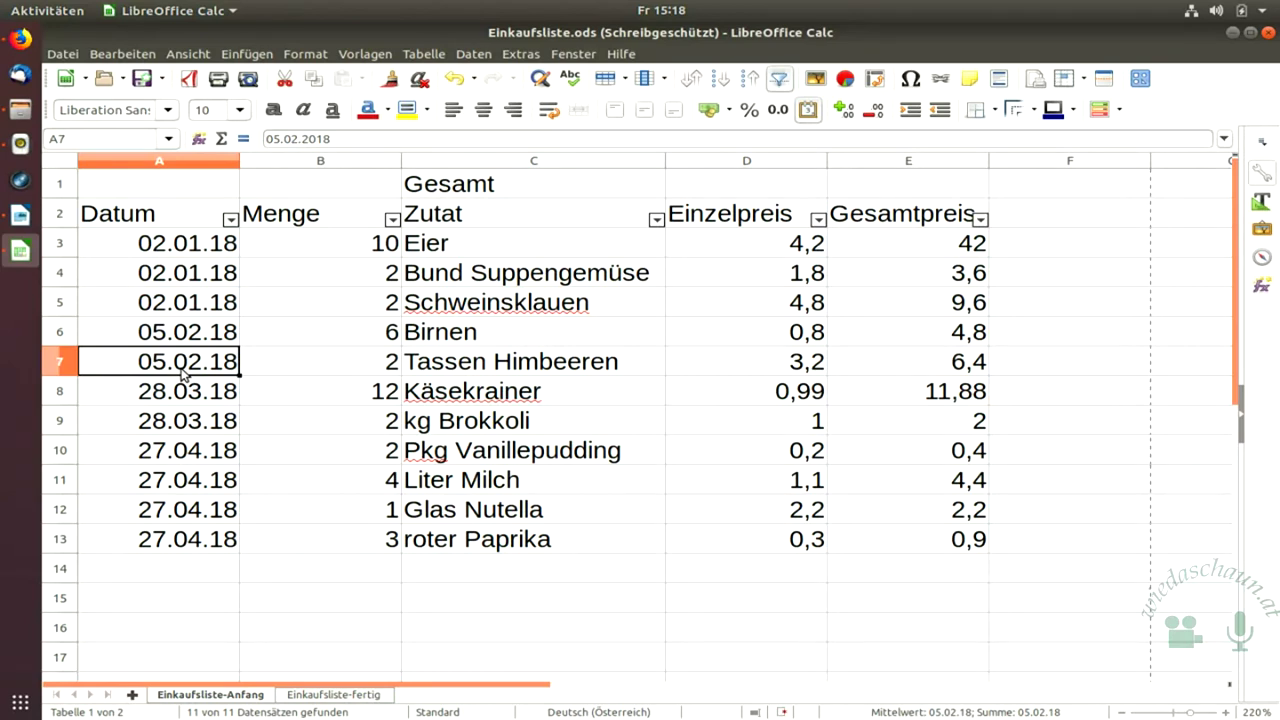
Enter the formula =Teilergebnis(9;E3:E9999) in cell E1 to total the filtered prices.
{"action": "left_click", "coordinate": [898, 182]}
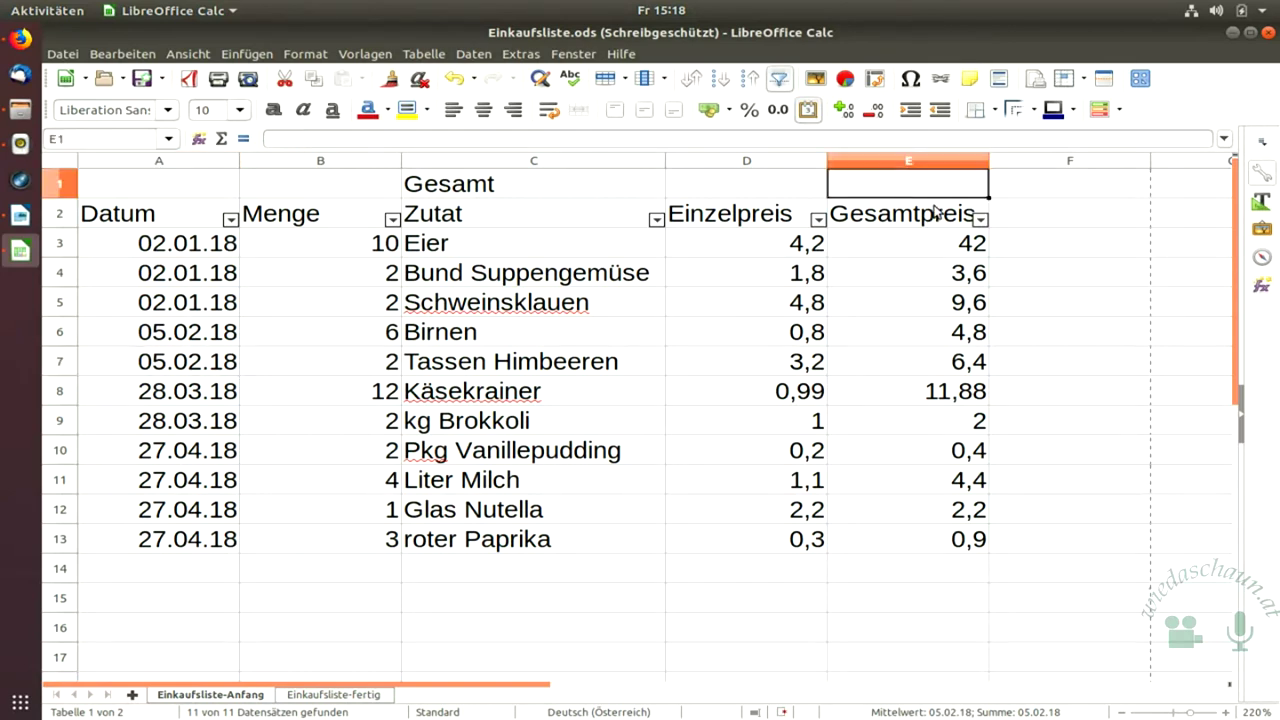
{"action": "left_click", "coordinate": [443, 137]}
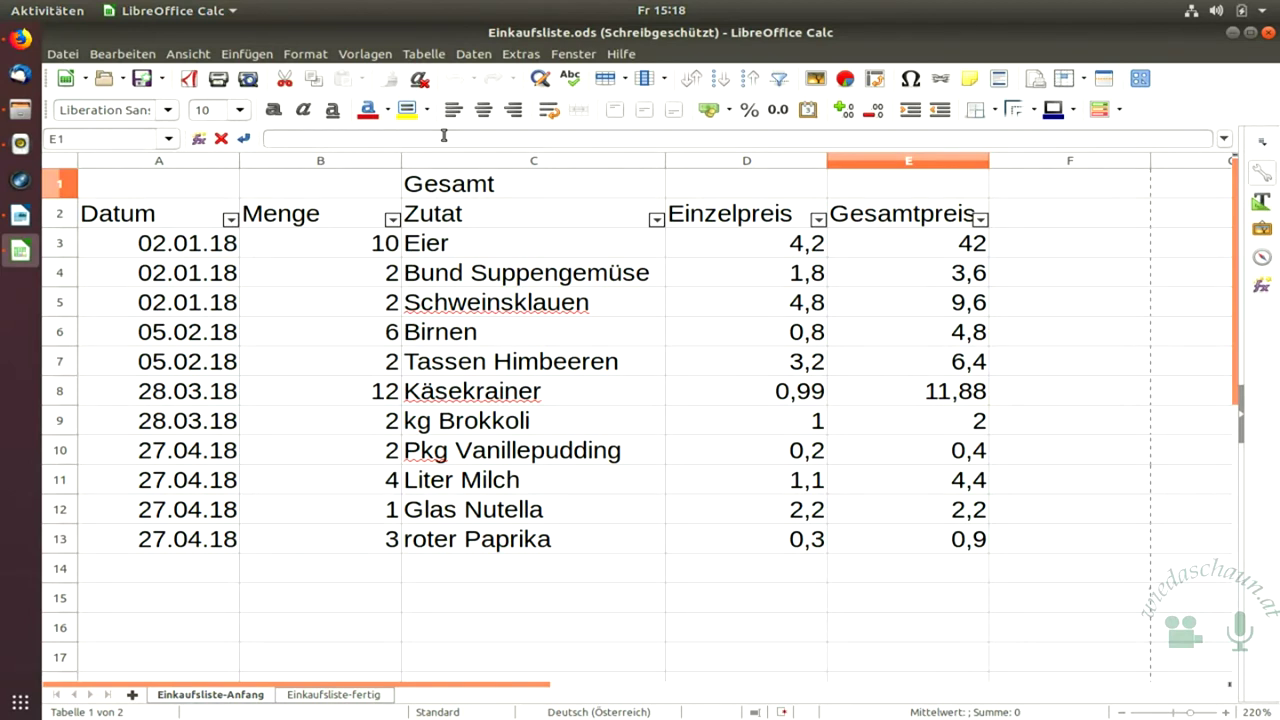
{"action": "type", "text": "=Teilerg"}
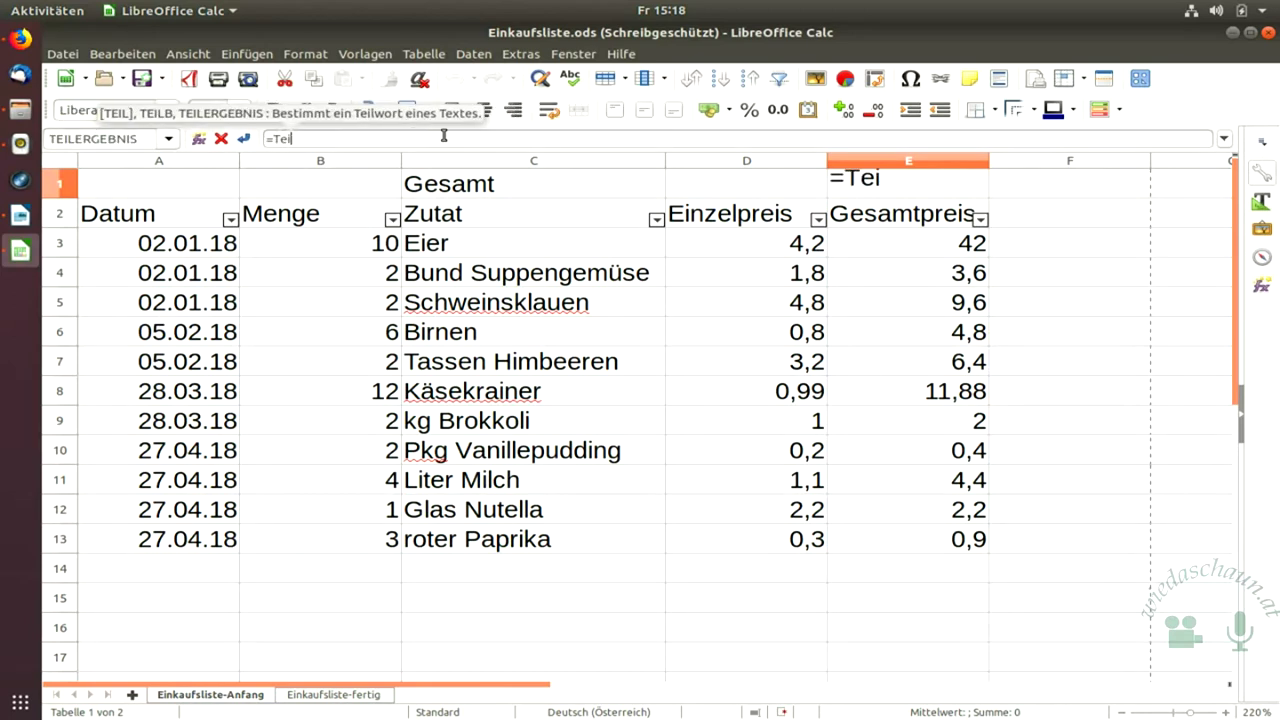
{"action": "type", "text": "ebnis"}
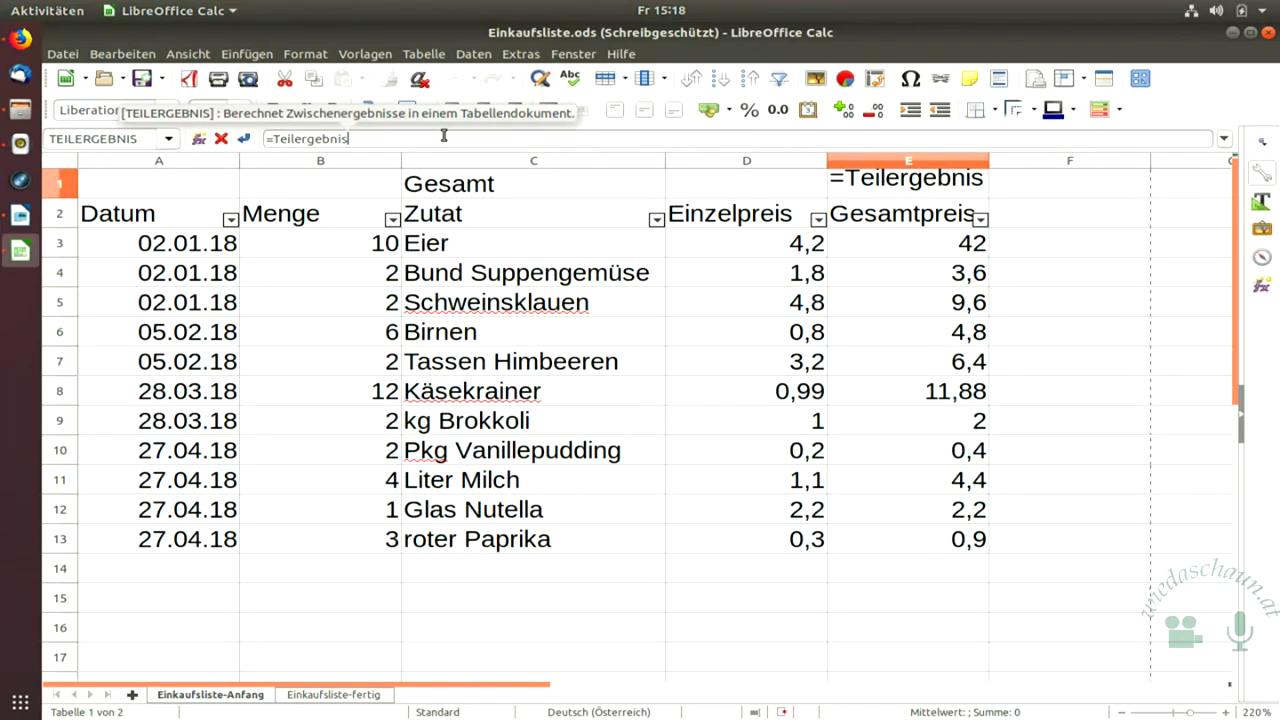
{"action": "type", "text": "("}
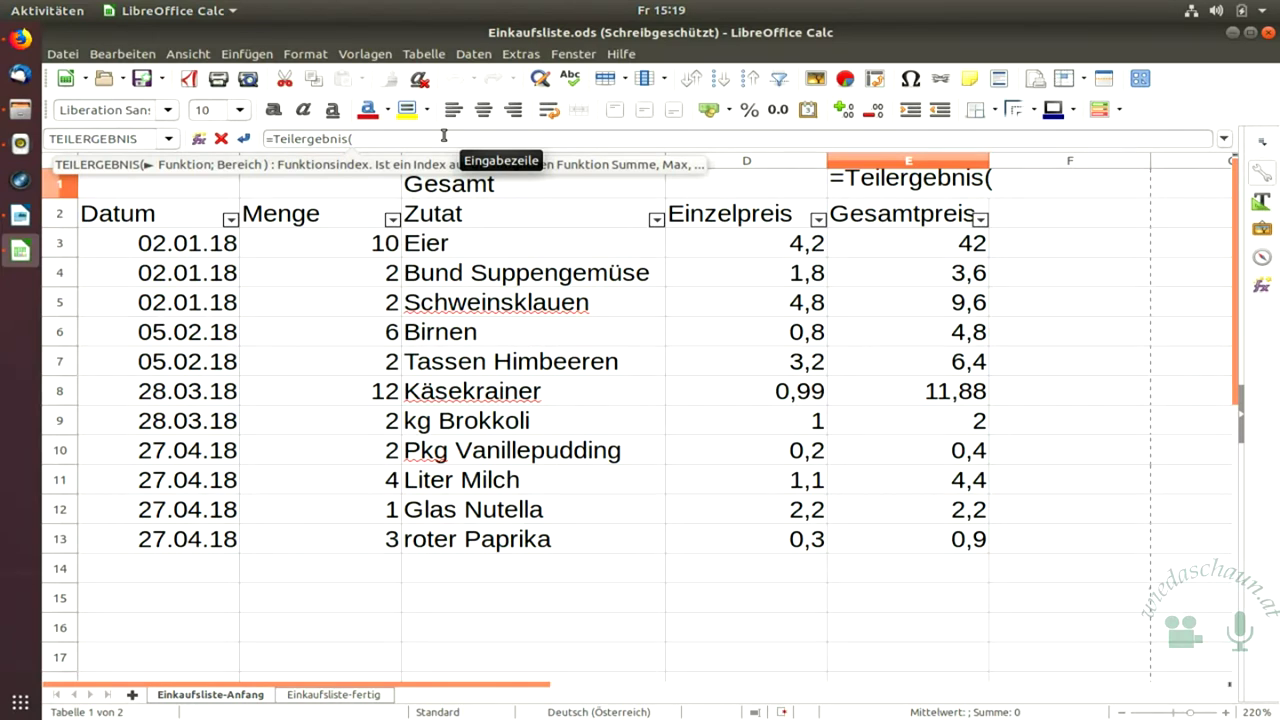
{"action": "type", "text": "9"}
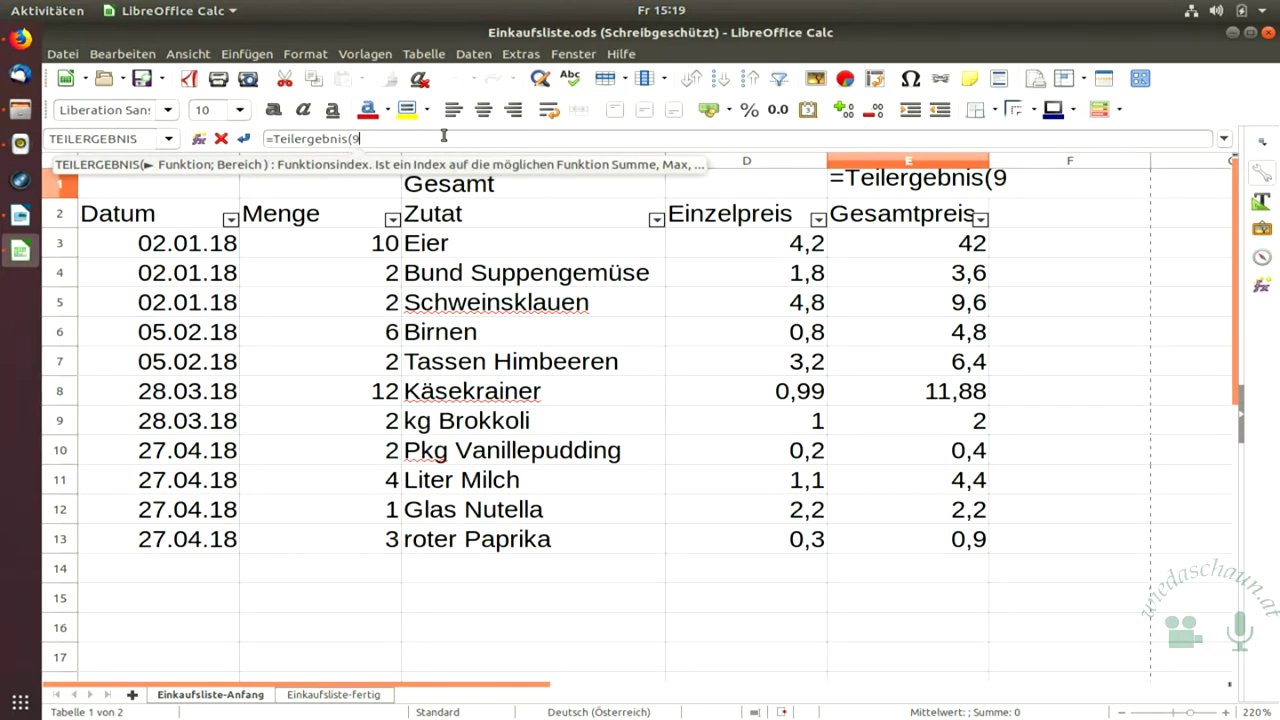
{"action": "type", "text": ";"}
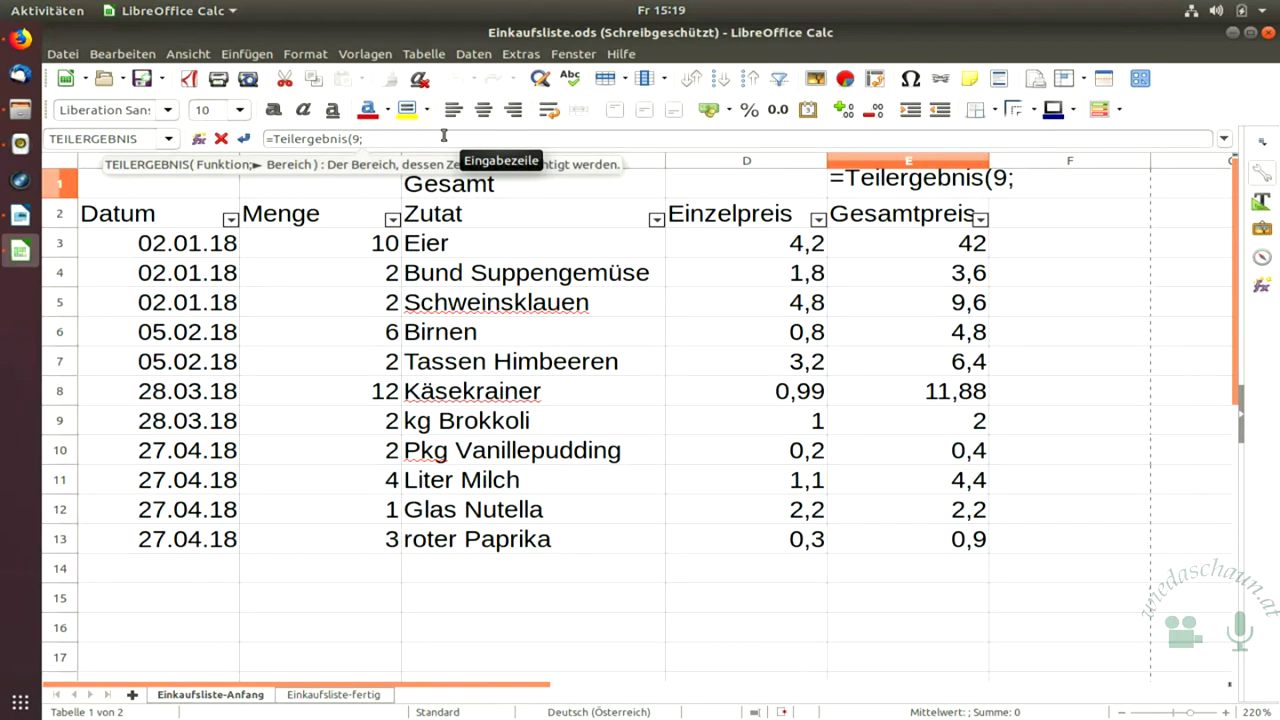
{"action": "type", "text": "E"}
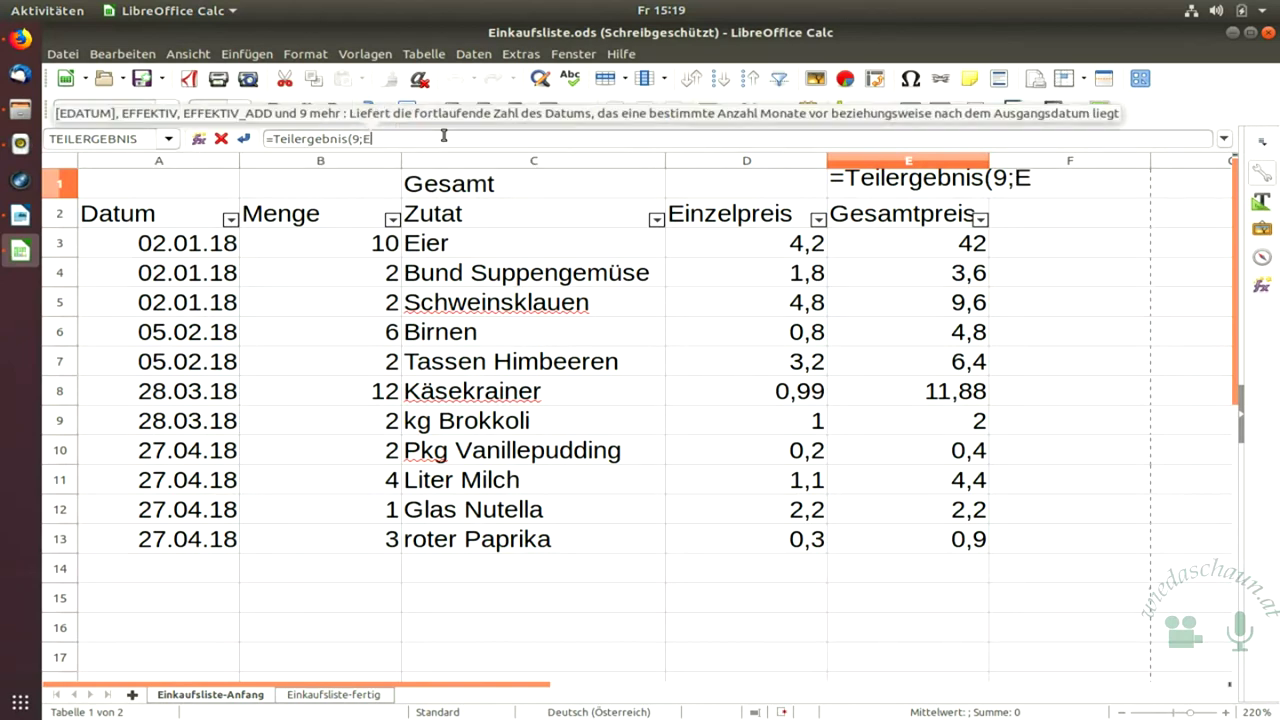
{"action": "type", "text": "3:E9999)"}
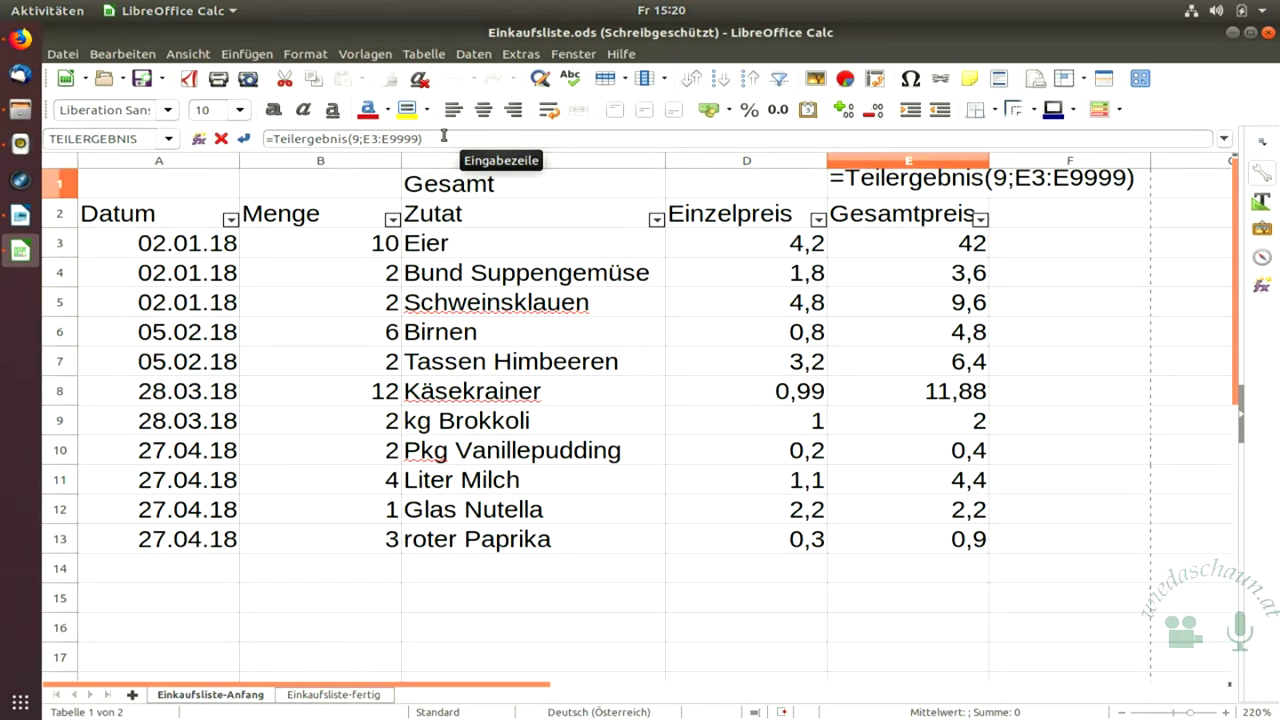
{"action": "key", "text": "Return"}
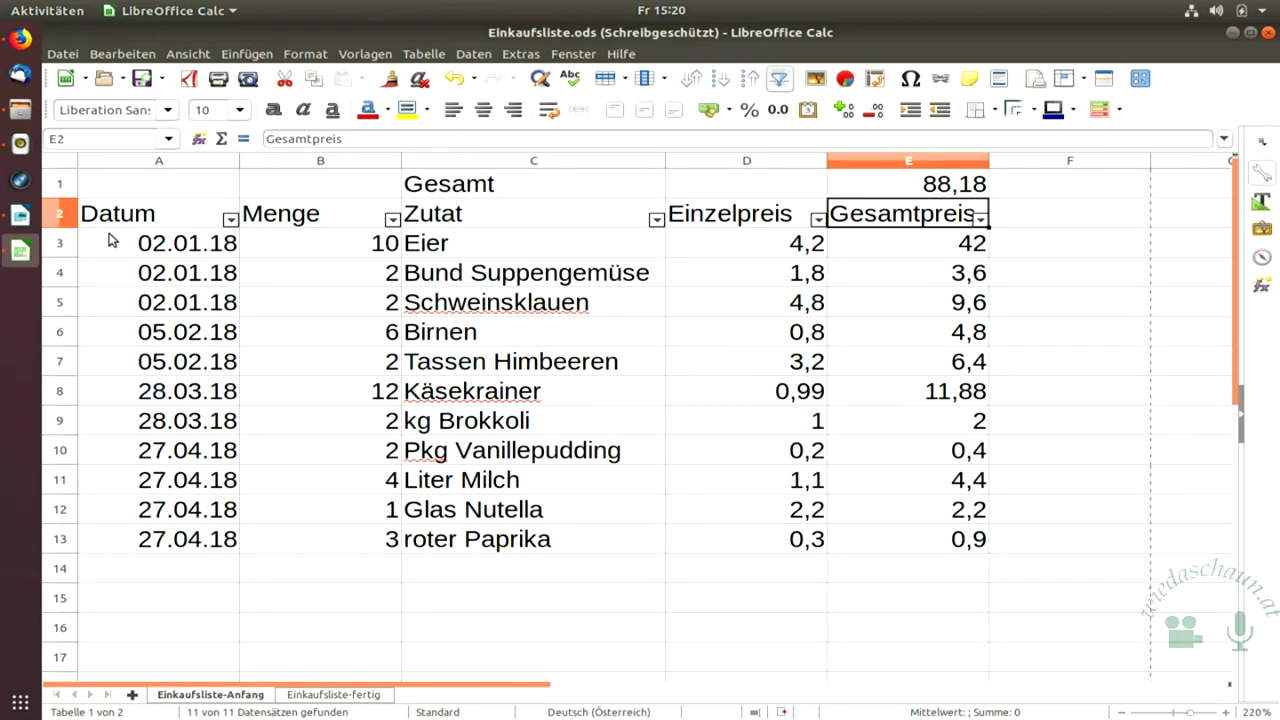
Restrict the Datum column to Februar to check the subtotal in E1.
{"action": "left_click", "coordinate": [231, 219]}
{"action": "left_click", "coordinate": [96, 518]}
{"action": "left_click", "coordinate": [132, 433]}
{"action": "left_click", "coordinate": [123, 554]}
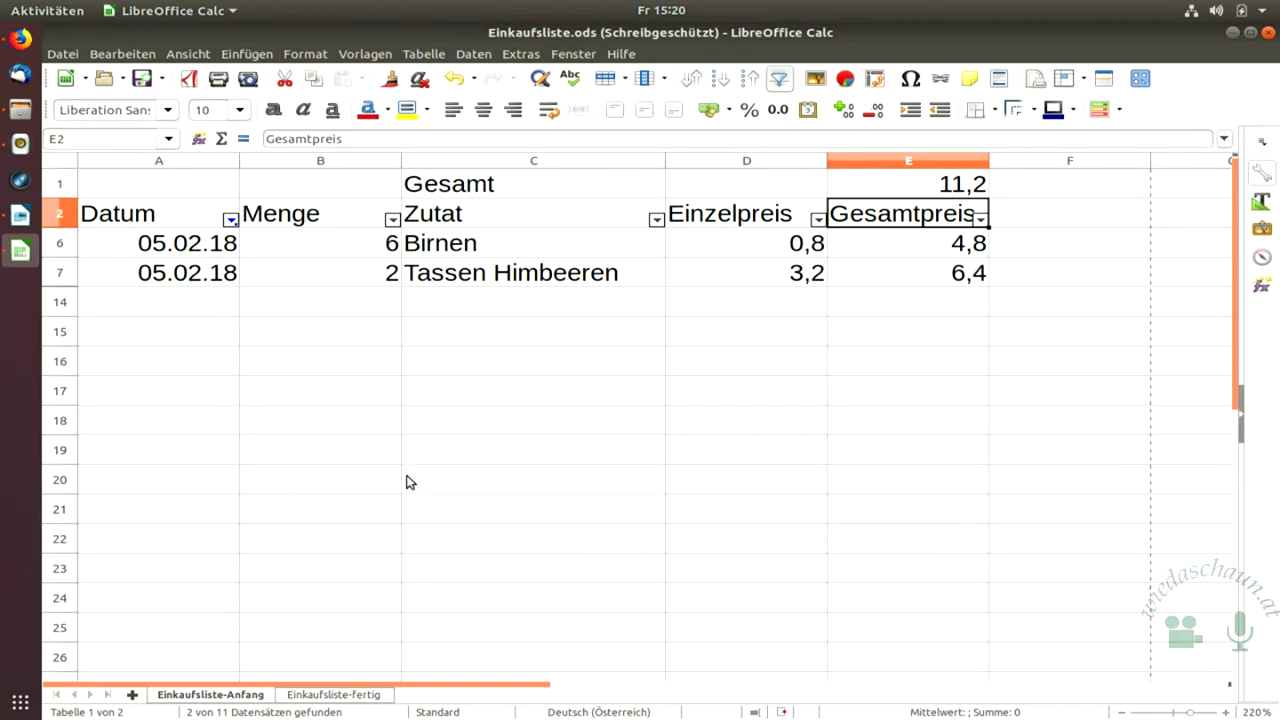
Clear the Februar restriction on the Datum column so that all shopping list entries are shown.
{"action": "left_click", "coordinate": [230, 219]}
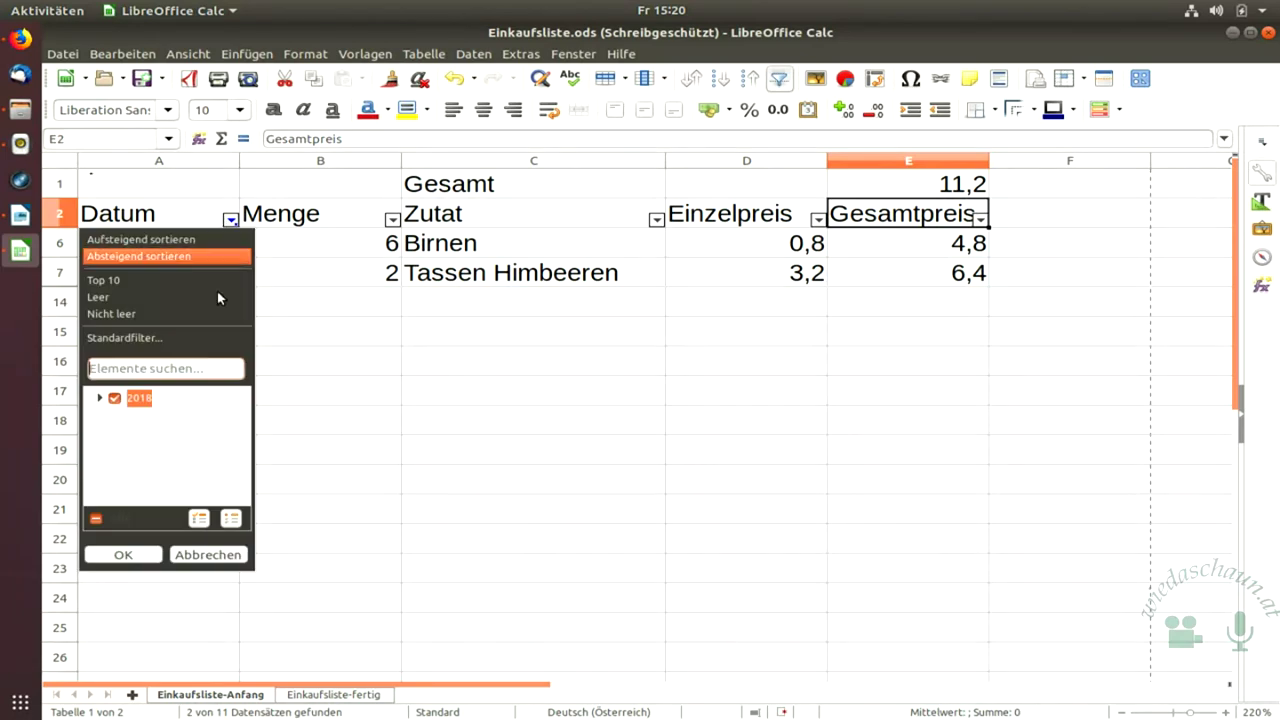
{"action": "left_click", "coordinate": [114, 398]}
{"action": "left_click", "coordinate": [96, 518]}
{"action": "left_click", "coordinate": [115, 555]}
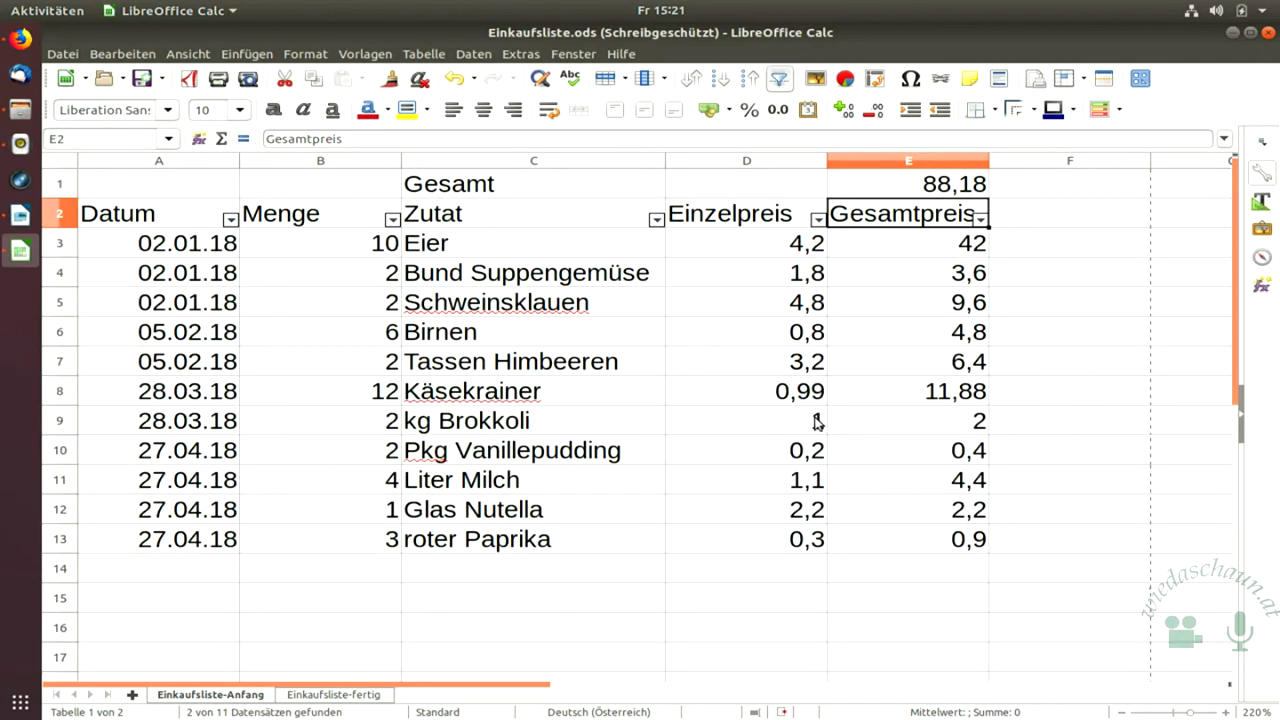
Format the entire Einzelpreis and Gesamtpreis columns (D and E) as currency.
{"action": "left_click", "coordinate": [947, 276]}
{"action": "left_click", "coordinate": [716, 447]}
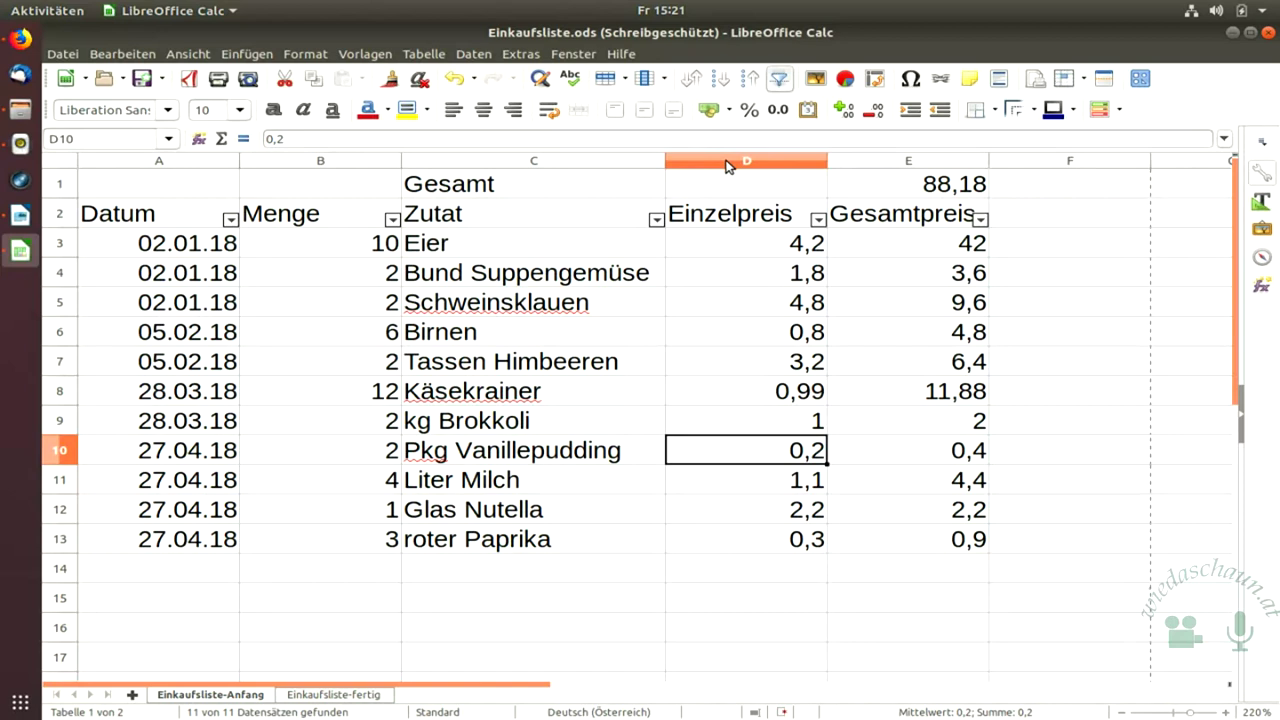
{"action": "left_click_drag", "start_coordinate": [727, 166], "coordinate": [873, 168]}
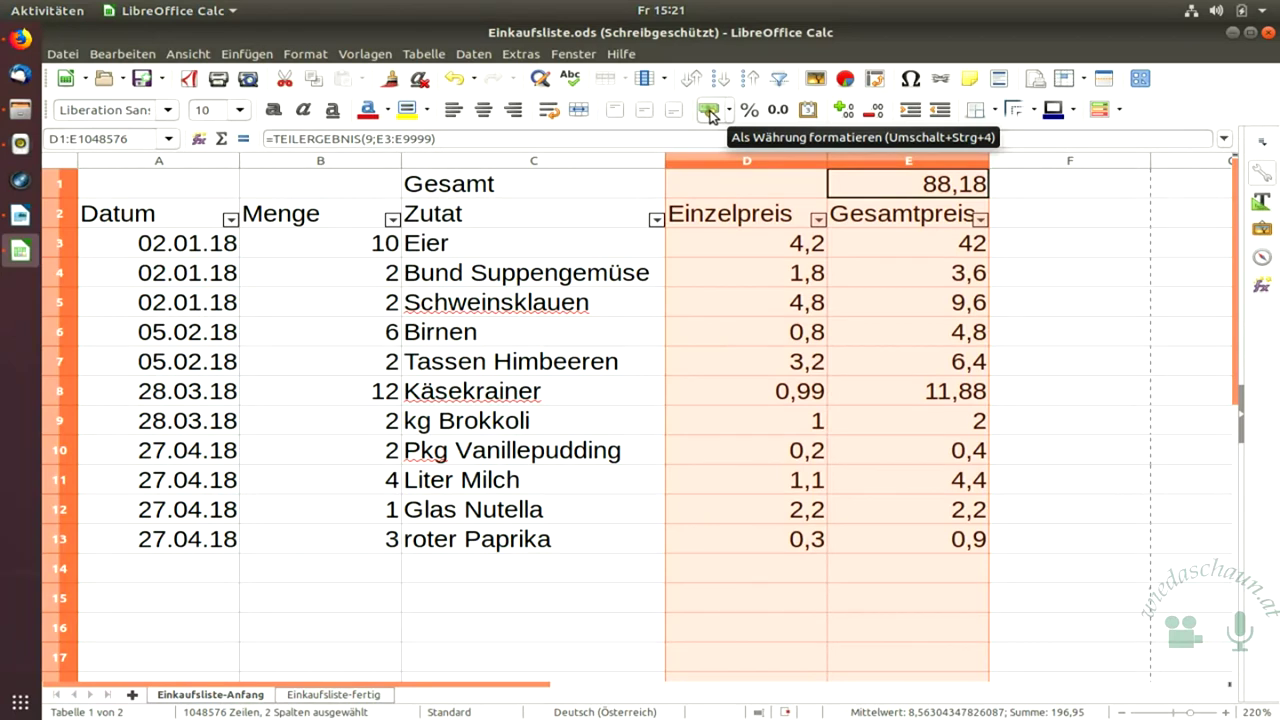
{"action": "left_click", "coordinate": [709, 110]}
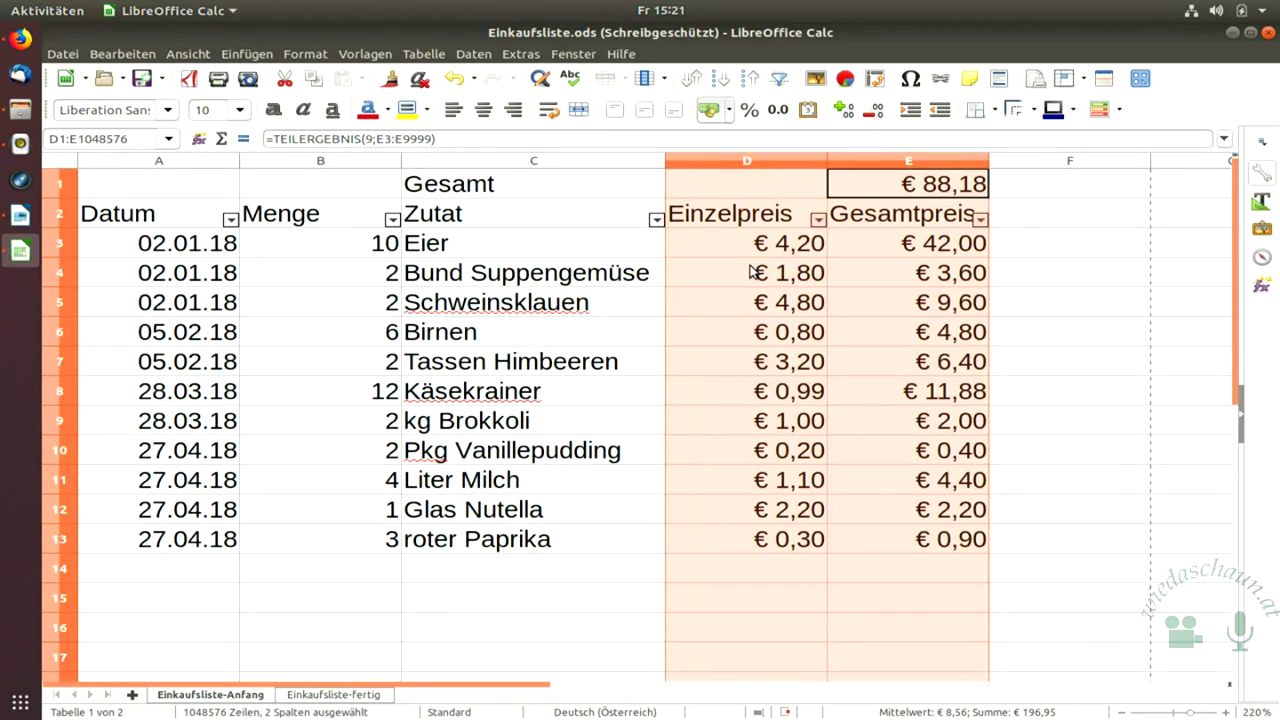
{"action": "left_click", "coordinate": [156, 316]}
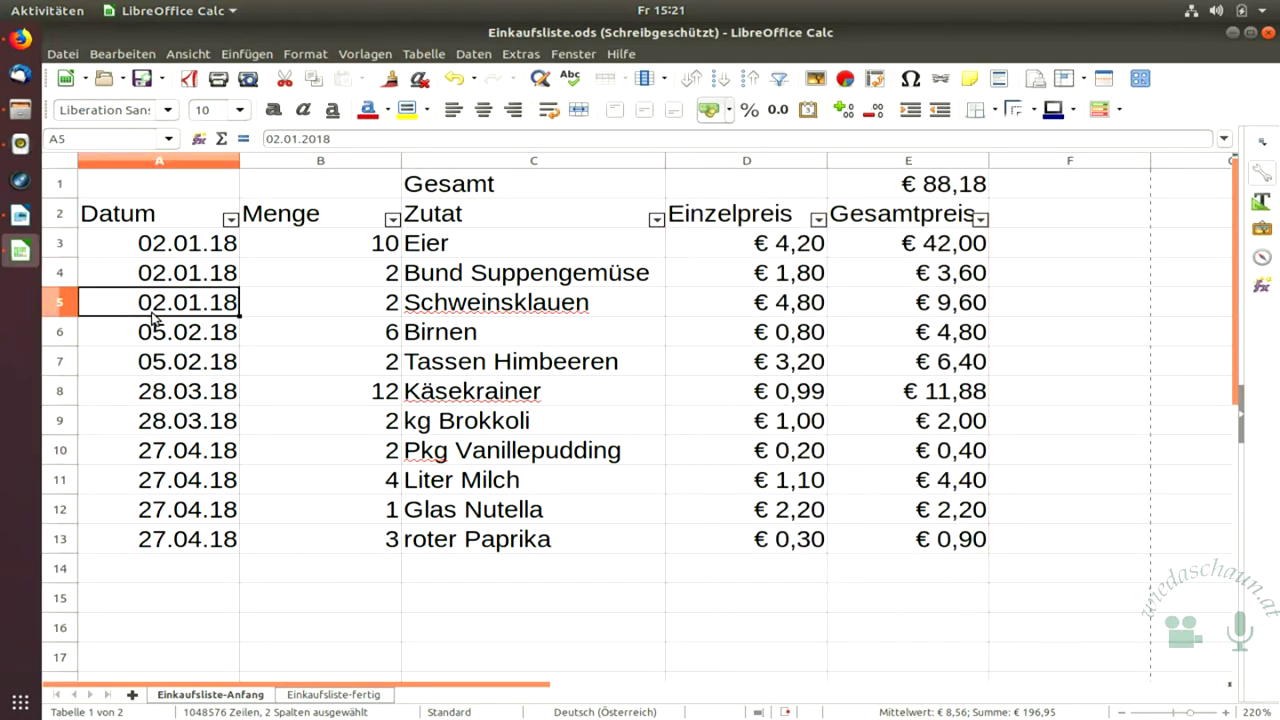
Make the header row 2 bold and centre its text.
{"action": "left_click", "coordinate": [60, 220]}
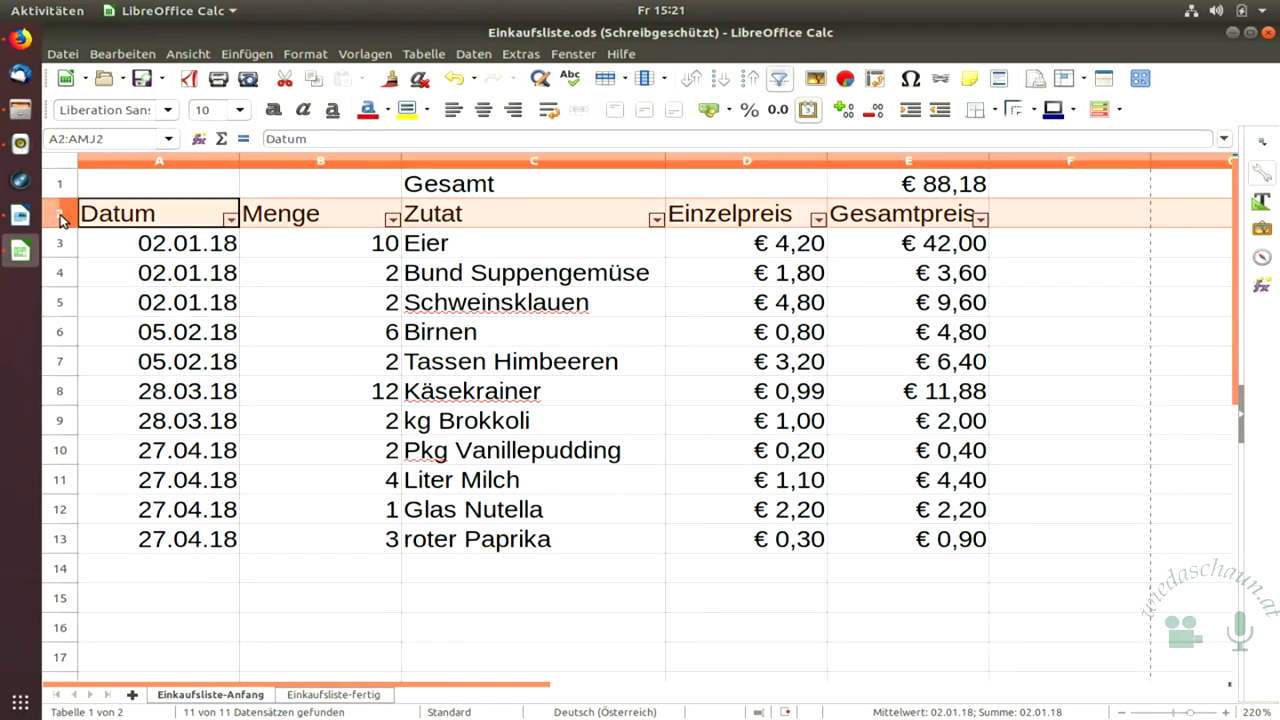
{"action": "left_click", "coordinate": [274, 111]}
{"action": "left_click", "coordinate": [484, 110]}
{"action": "left_click", "coordinate": [683, 340]}
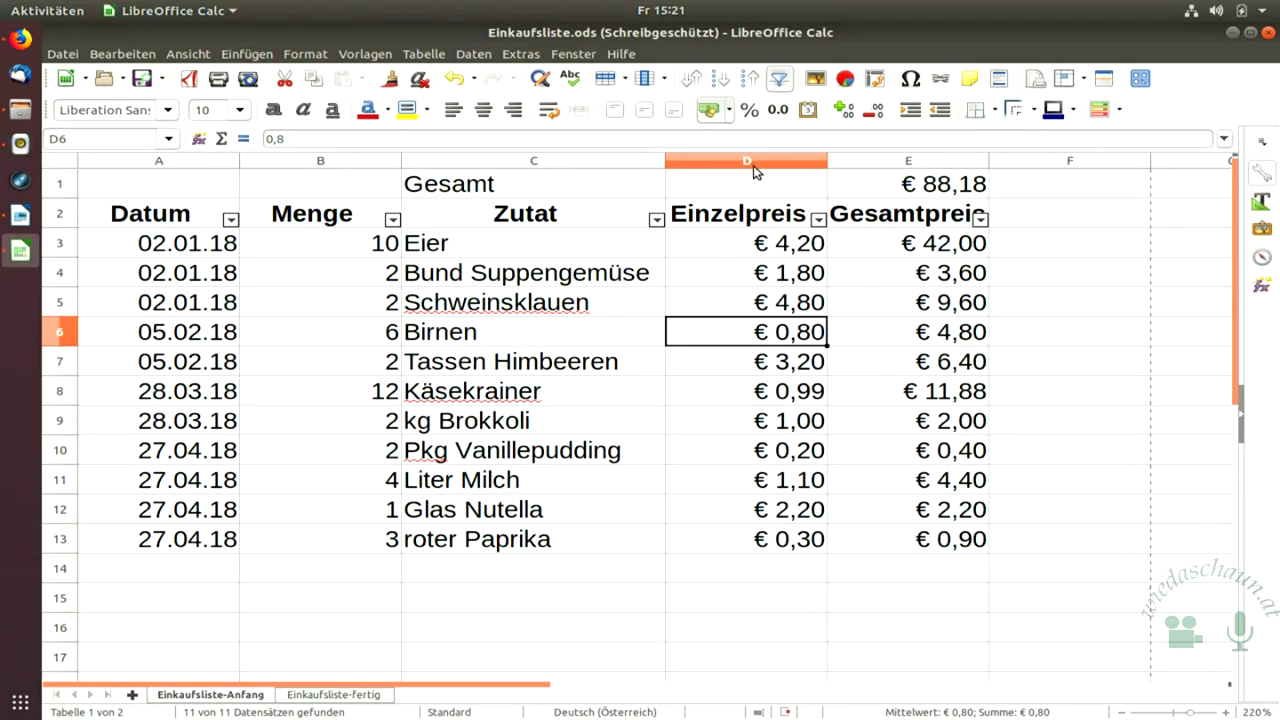
Widen columns D and E so the bold headers fit, and narrow the Menge column slightly.
{"action": "left_click_drag", "start_coordinate": [758, 163], "coordinate": [850, 159]}
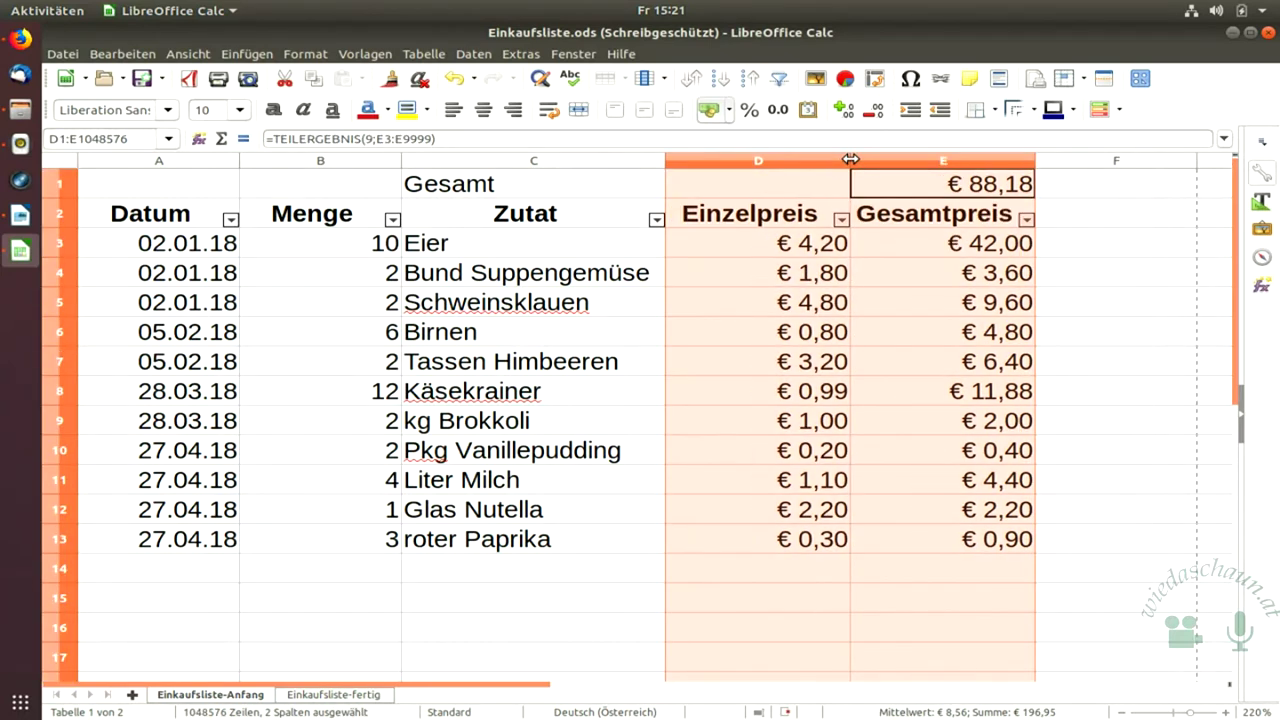
{"action": "left_click", "coordinate": [287, 274]}
{"action": "left_click_drag", "start_coordinate": [401, 160], "coordinate": [377, 161]}
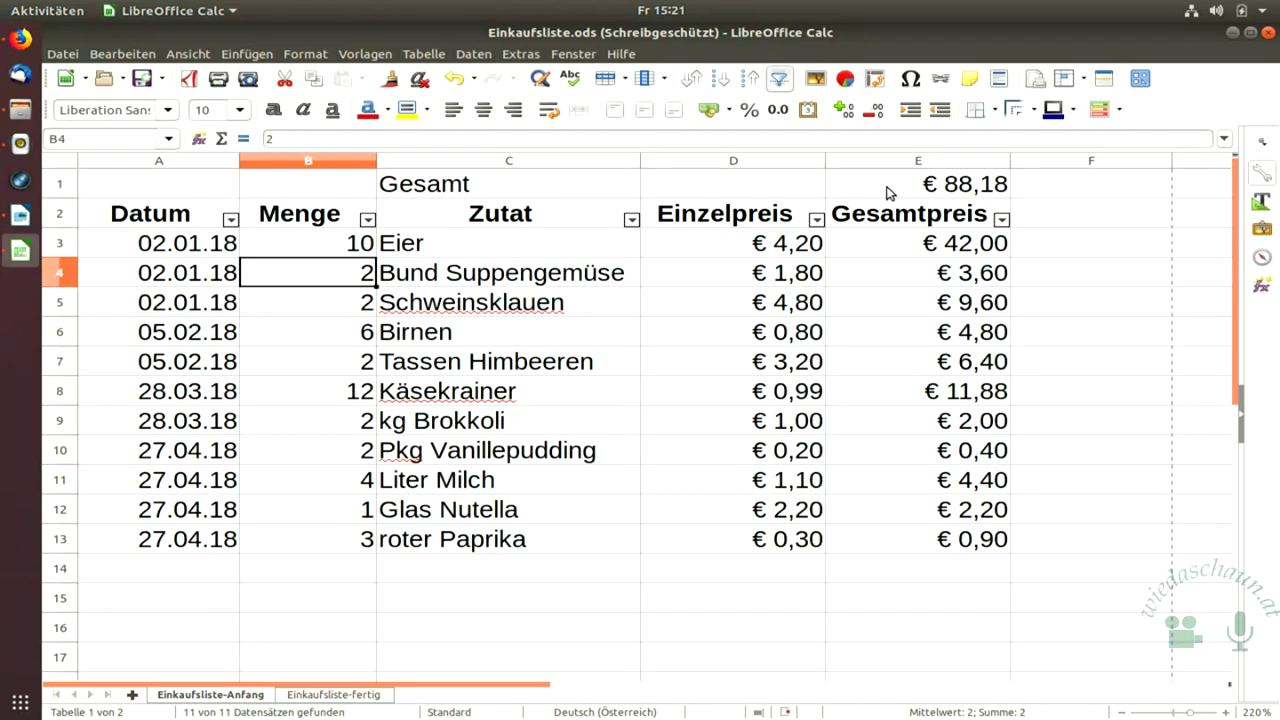
Give the Gesamt cells C1:E1 a green background colour.
{"action": "left_click_drag", "start_coordinate": [890, 193], "coordinate": [547, 200]}
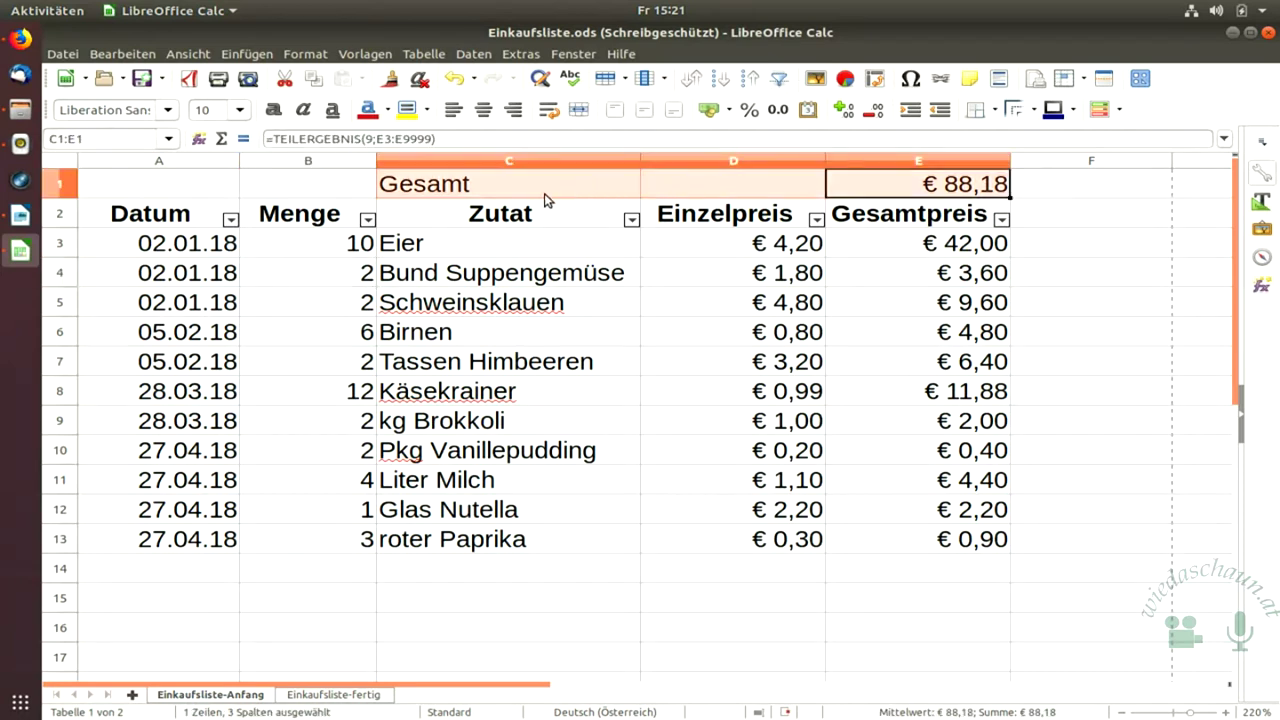
{"action": "left_click", "coordinate": [427, 112]}
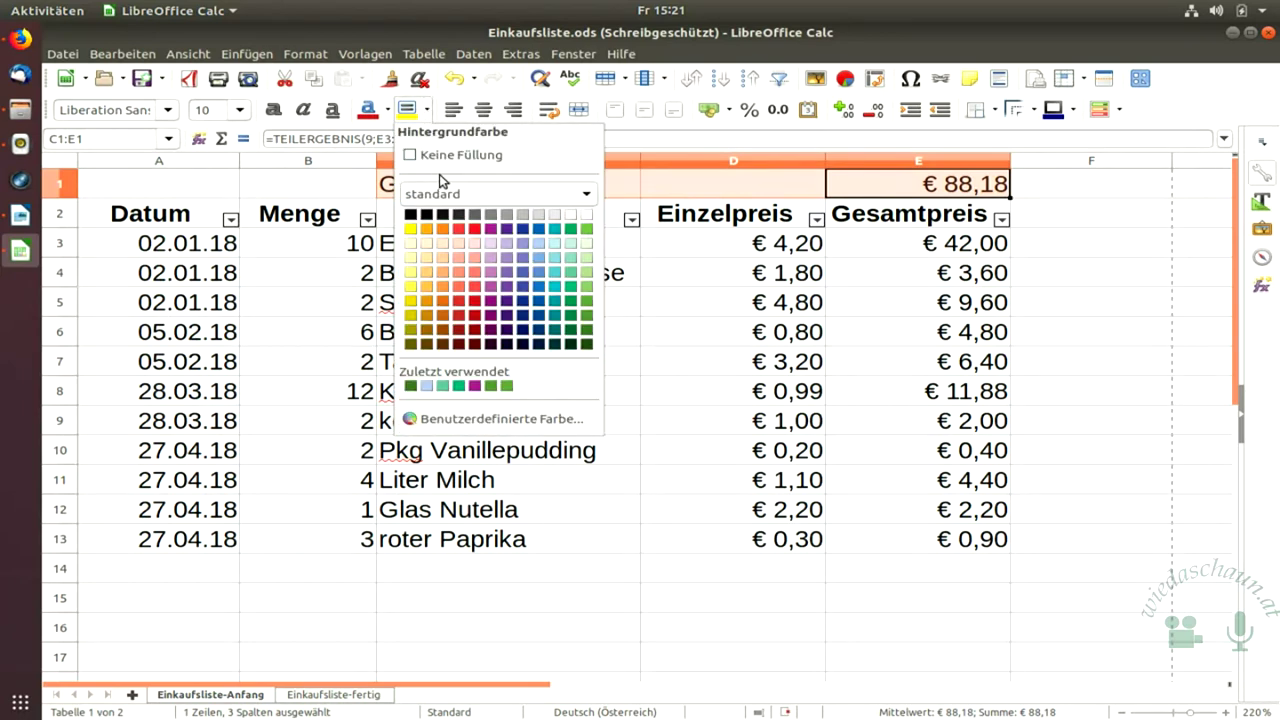
{"action": "left_click", "coordinate": [587, 298]}
{"action": "left_click", "coordinate": [556, 255]}
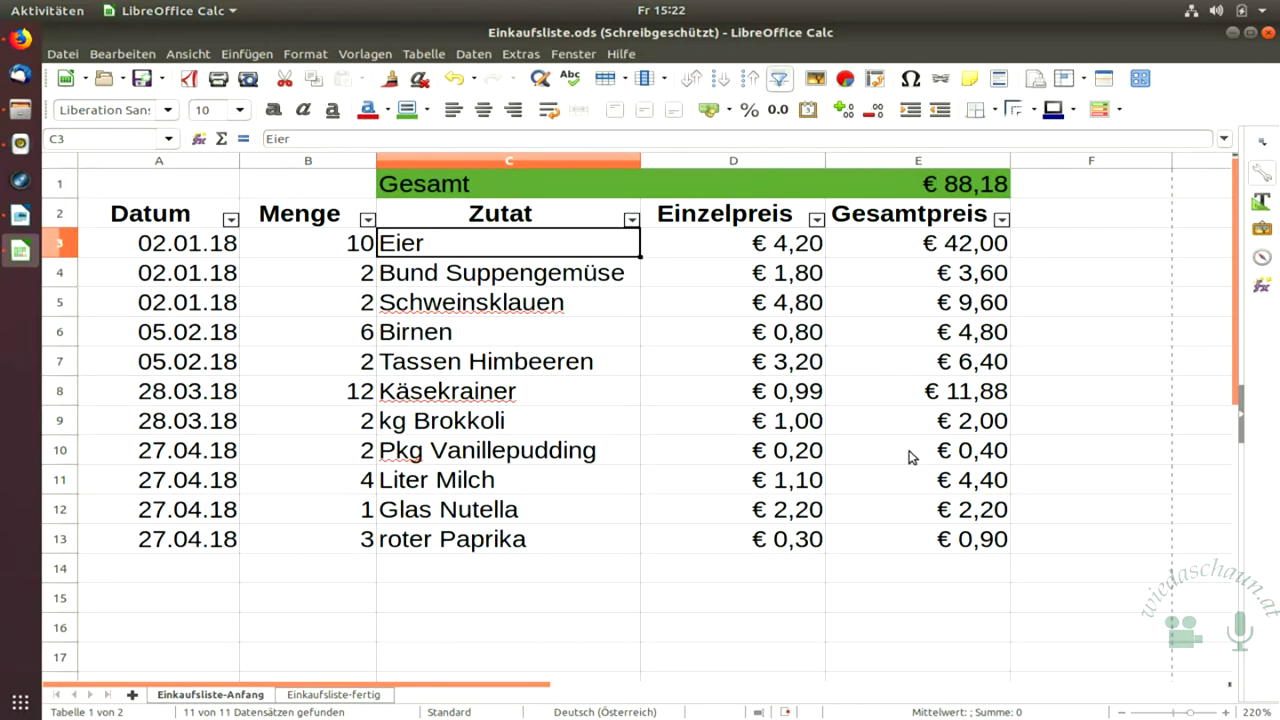
Inspect the subtotal formula in E1 on the sheet Einkaufsliste-fertig, and return to the sheet Einkaufsliste-Anfang.
{"action": "left_click", "coordinate": [331, 694]}
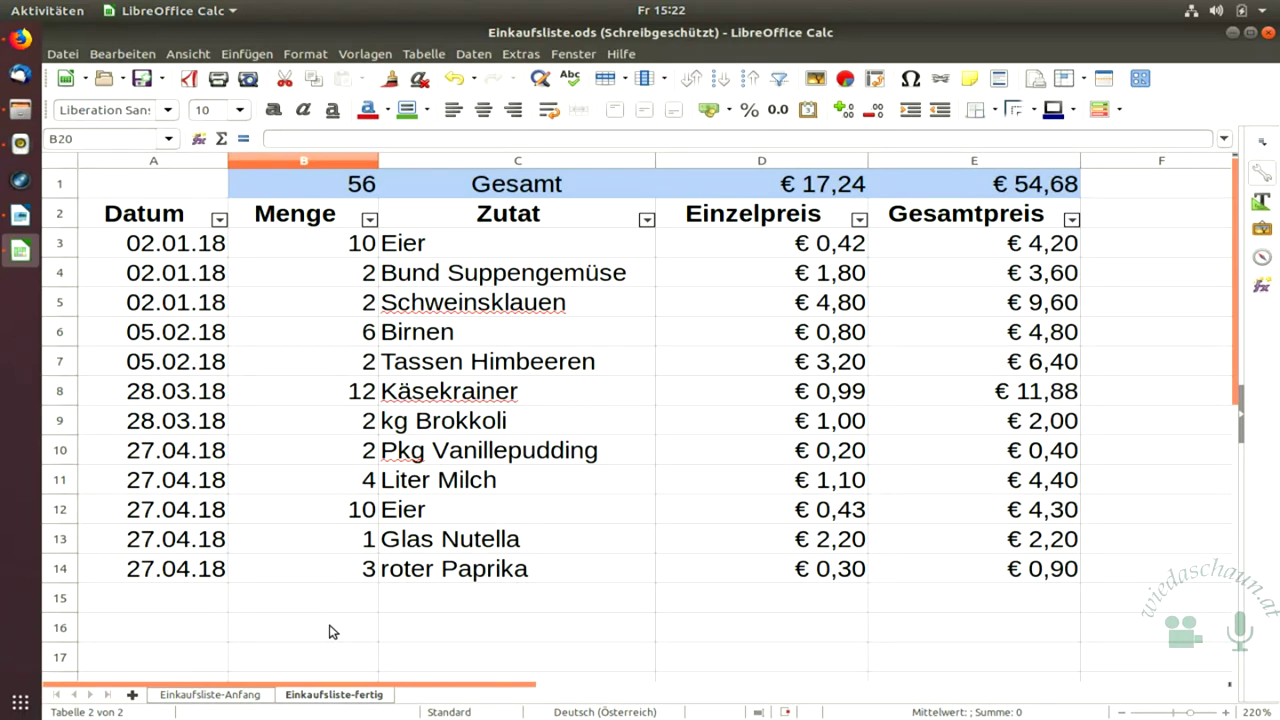
{"action": "left_click", "coordinate": [1042, 186]}
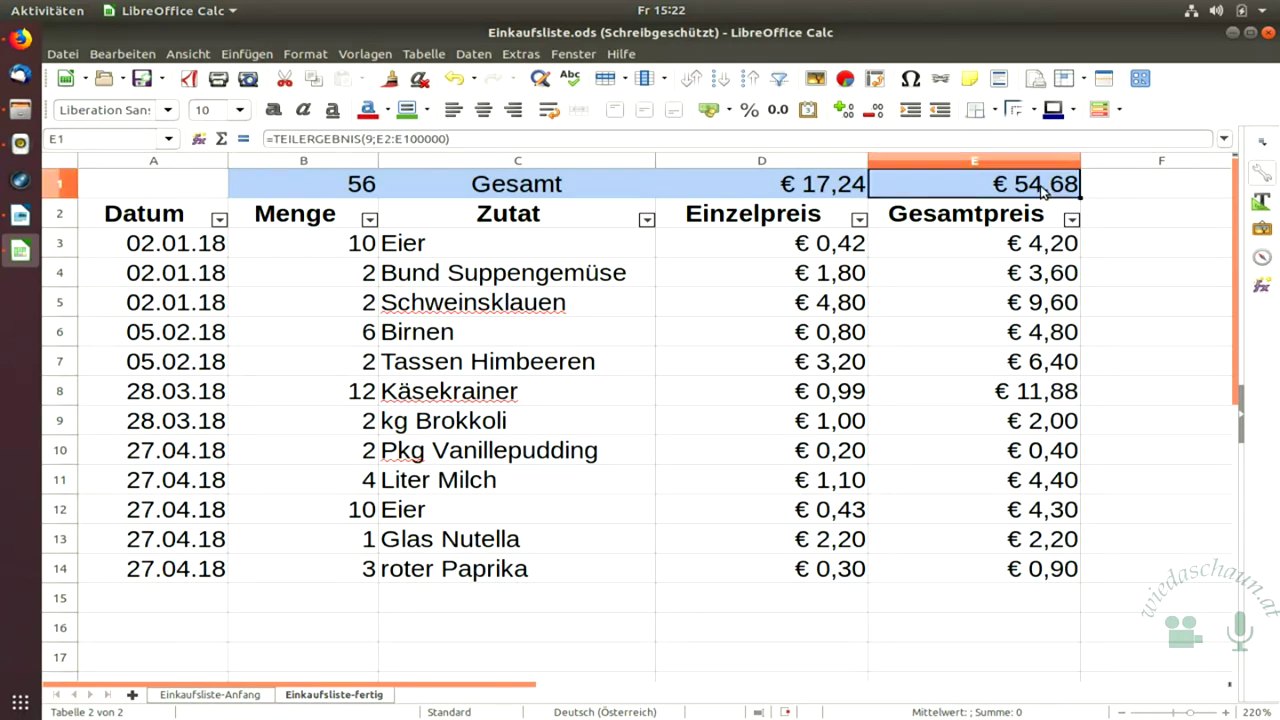
{"action": "left_click", "coordinate": [722, 627]}
{"action": "left_click", "coordinate": [240, 697]}
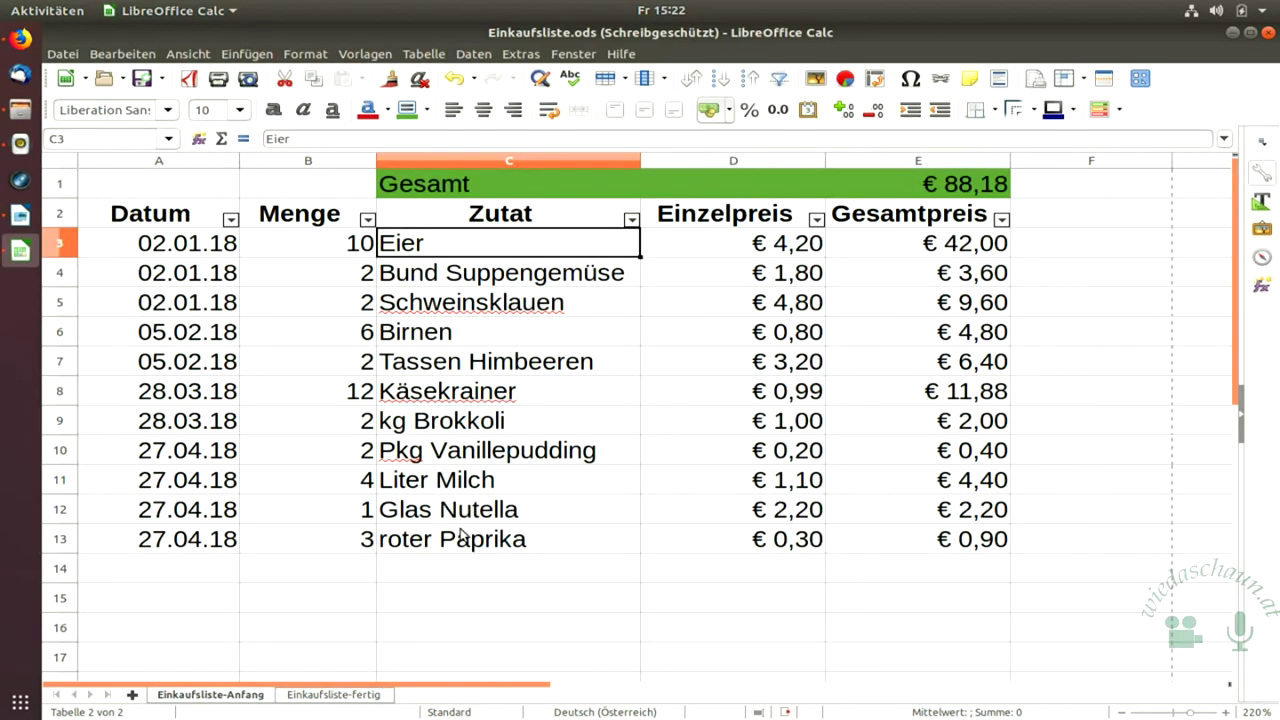
{"action": "left_click", "coordinate": [455, 548]}
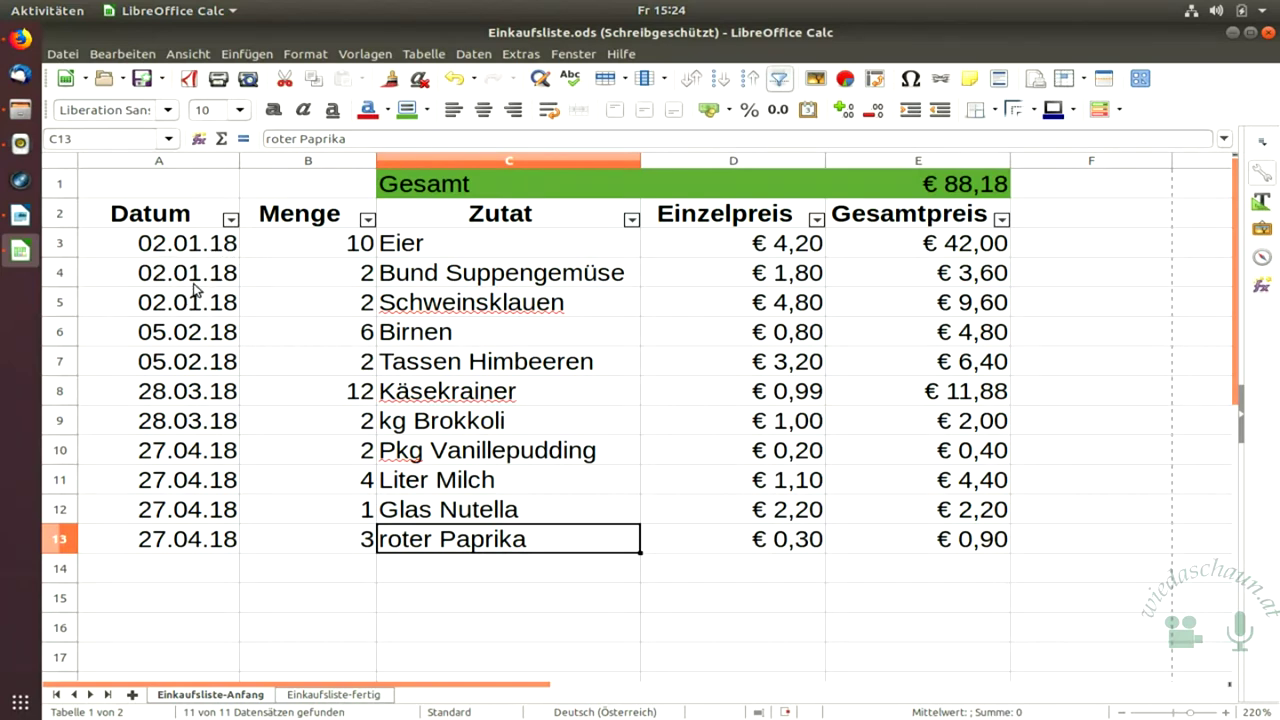
Insert a normal column chart of Zutat and Einzelpreis from C2:D13, with first row and column as labels and the legend on the right.
{"action": "left_click_drag", "start_coordinate": [494, 240], "coordinate": [720, 551]}
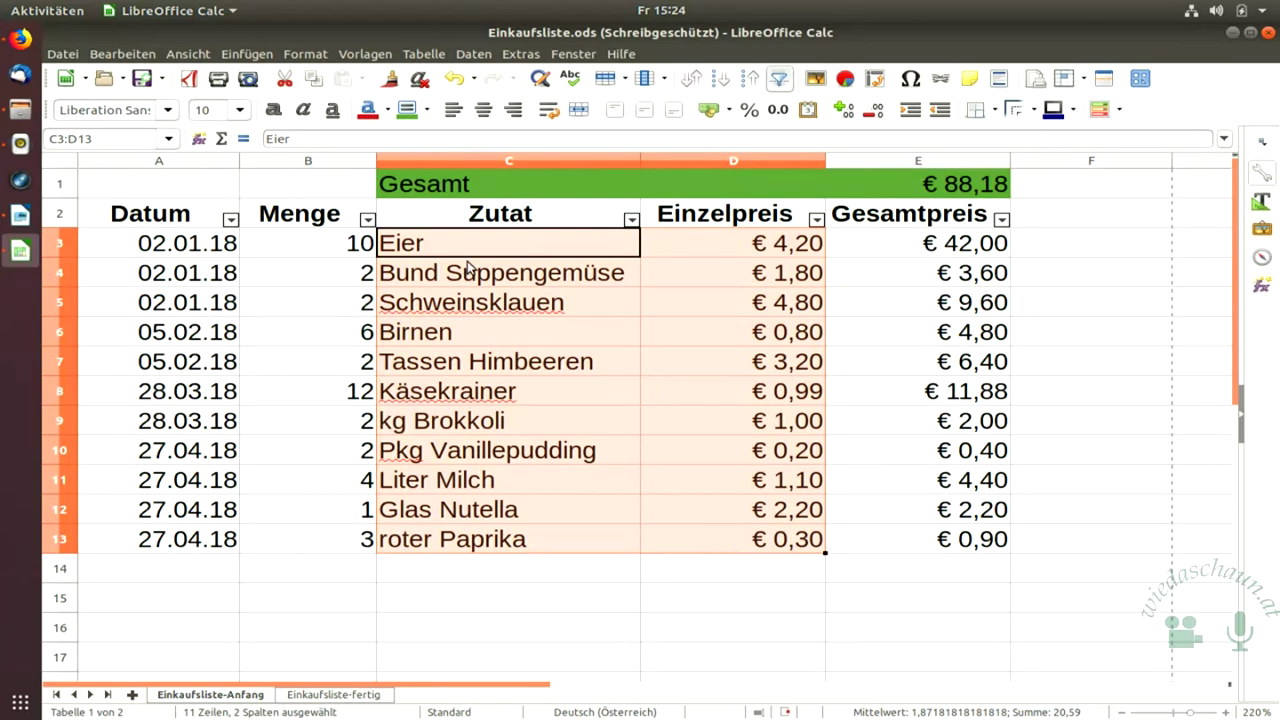
{"action": "left_click", "coordinate": [494, 219]}
{"action": "left_click_drag", "start_coordinate": [494, 219], "coordinate": [743, 546]}
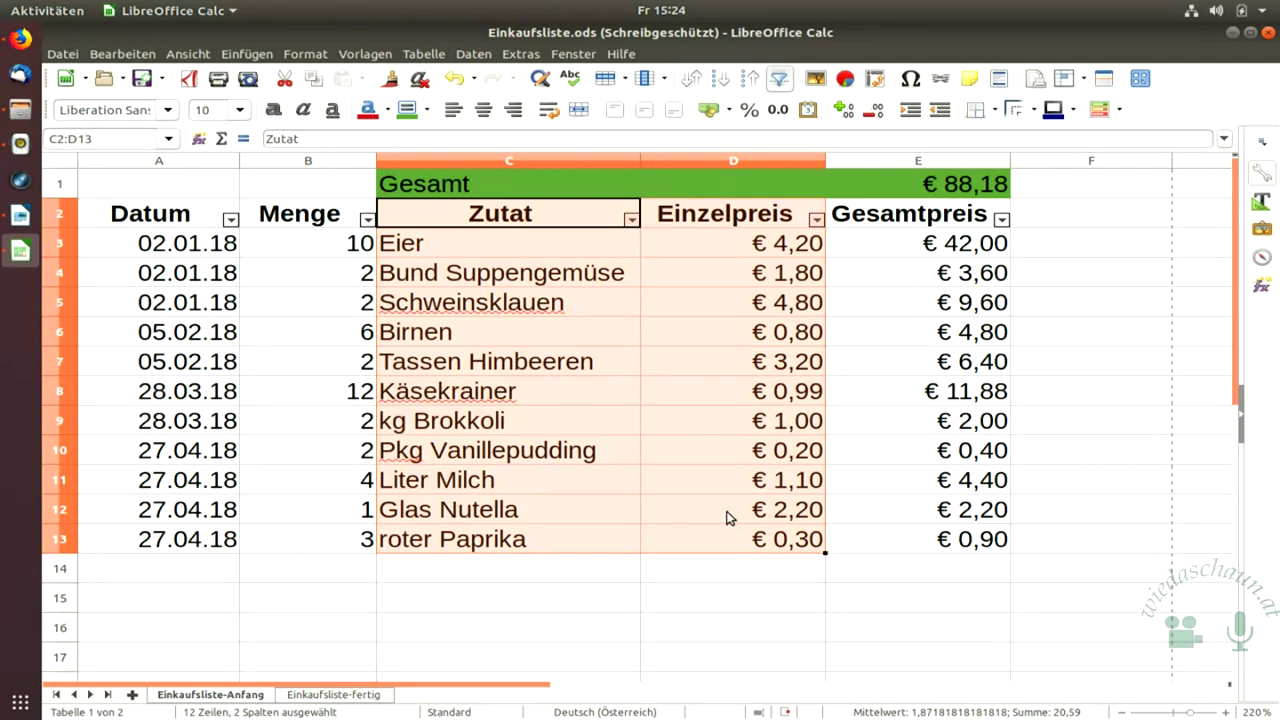
{"action": "left_click", "coordinate": [240, 56]}
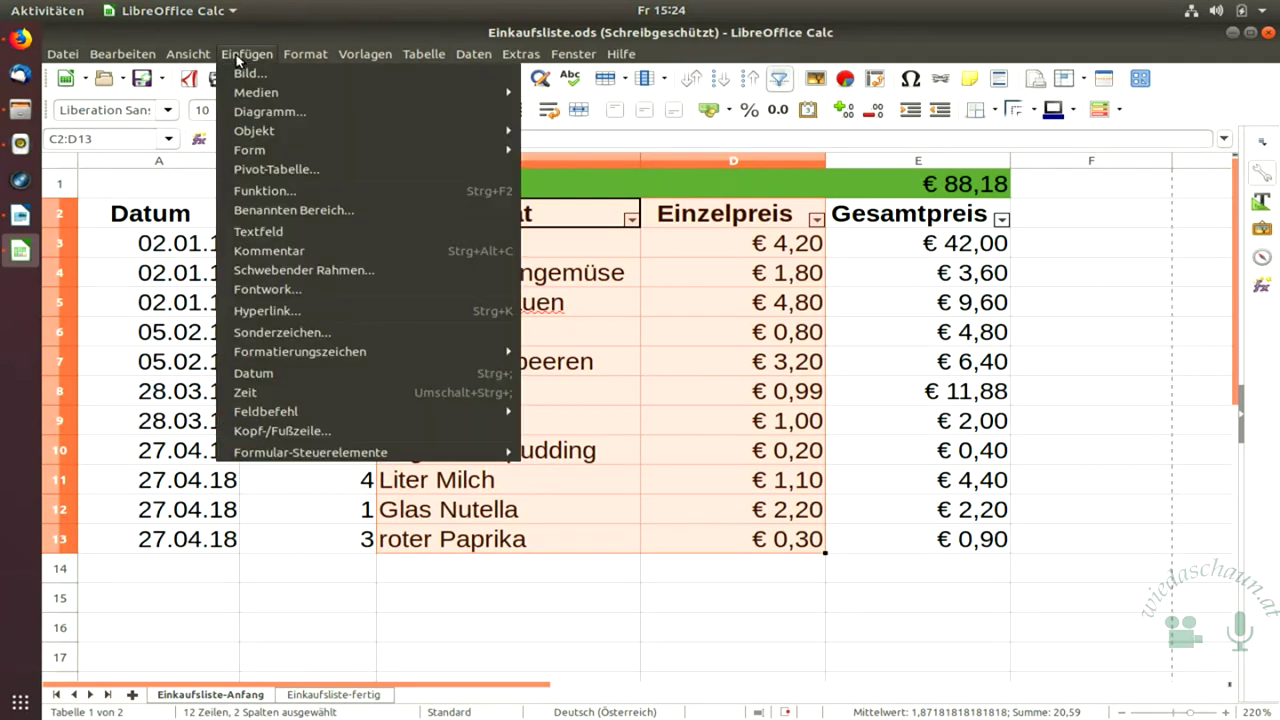
{"action": "left_click", "coordinate": [265, 107]}
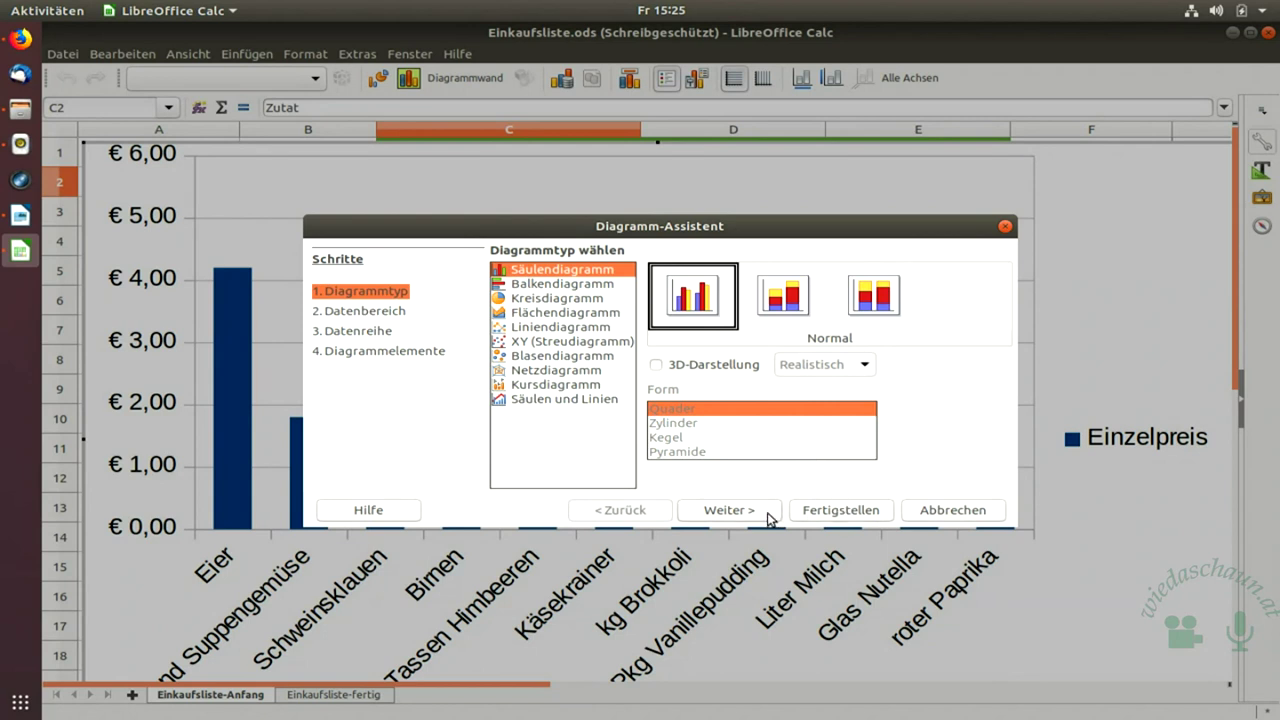
{"action": "left_click", "coordinate": [733, 512]}
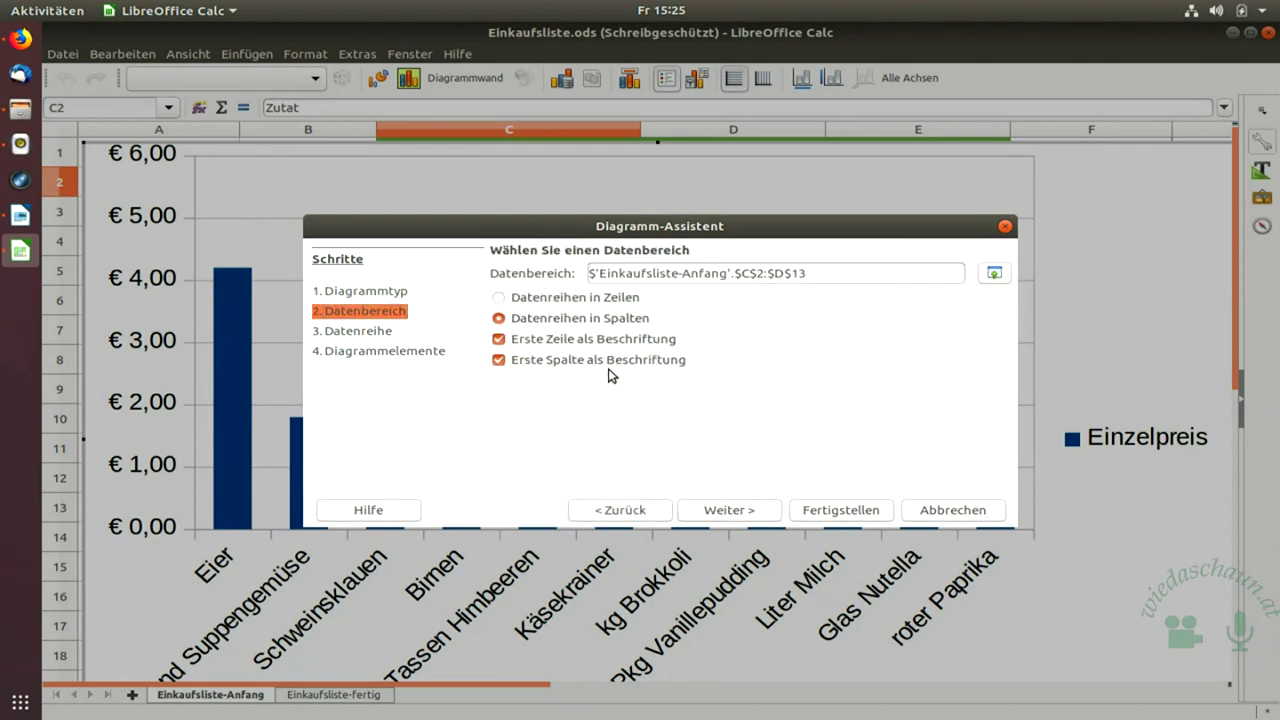
{"action": "left_click", "coordinate": [725, 518]}
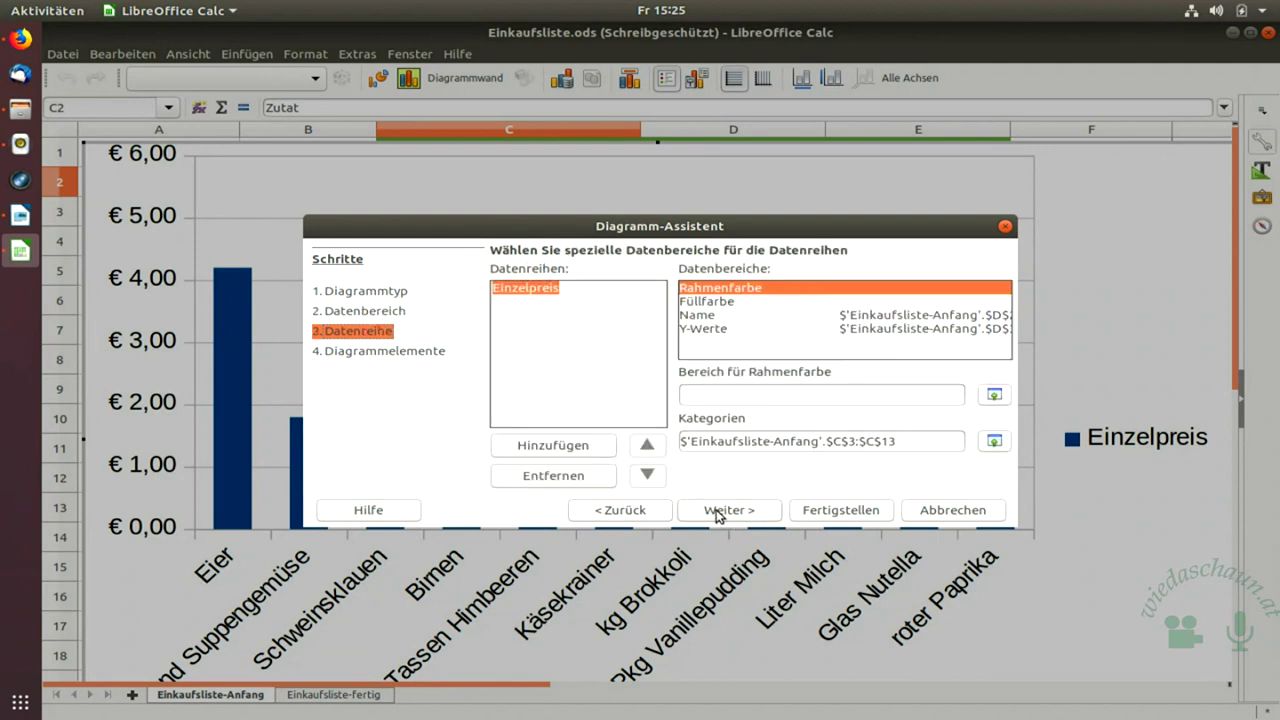
{"action": "left_click", "coordinate": [716, 513]}
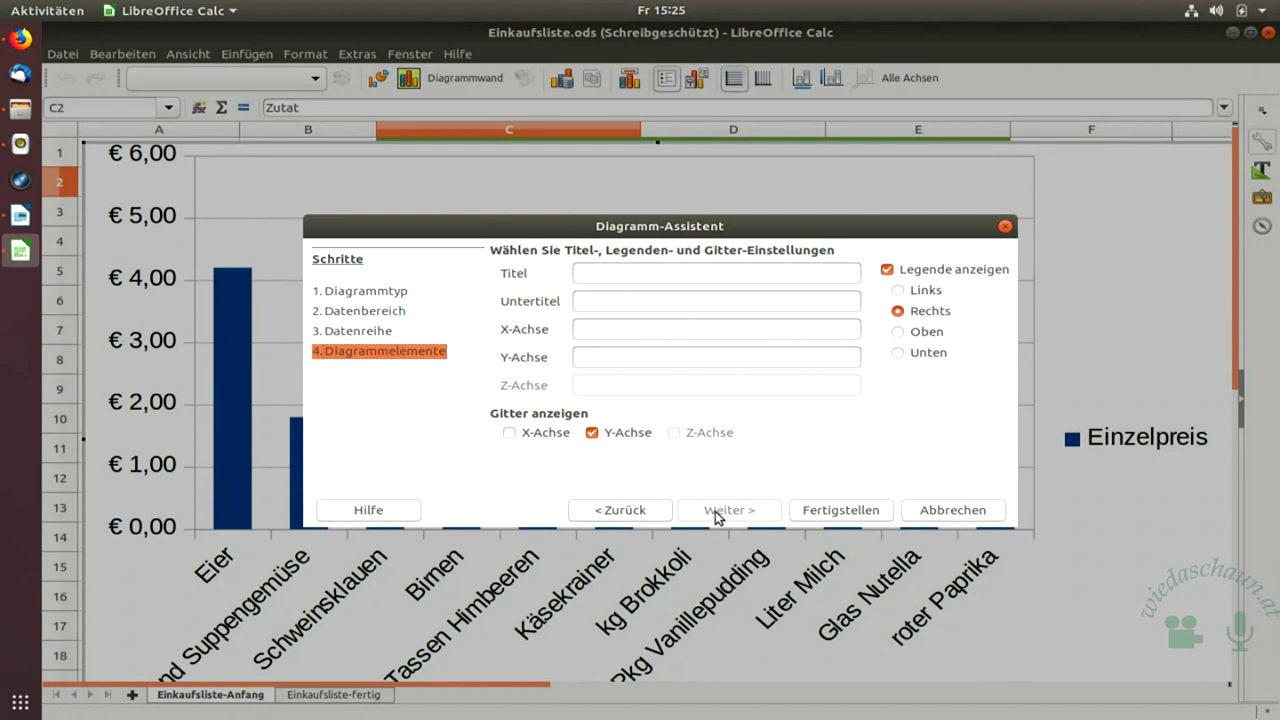
{"action": "left_click", "coordinate": [832, 516]}
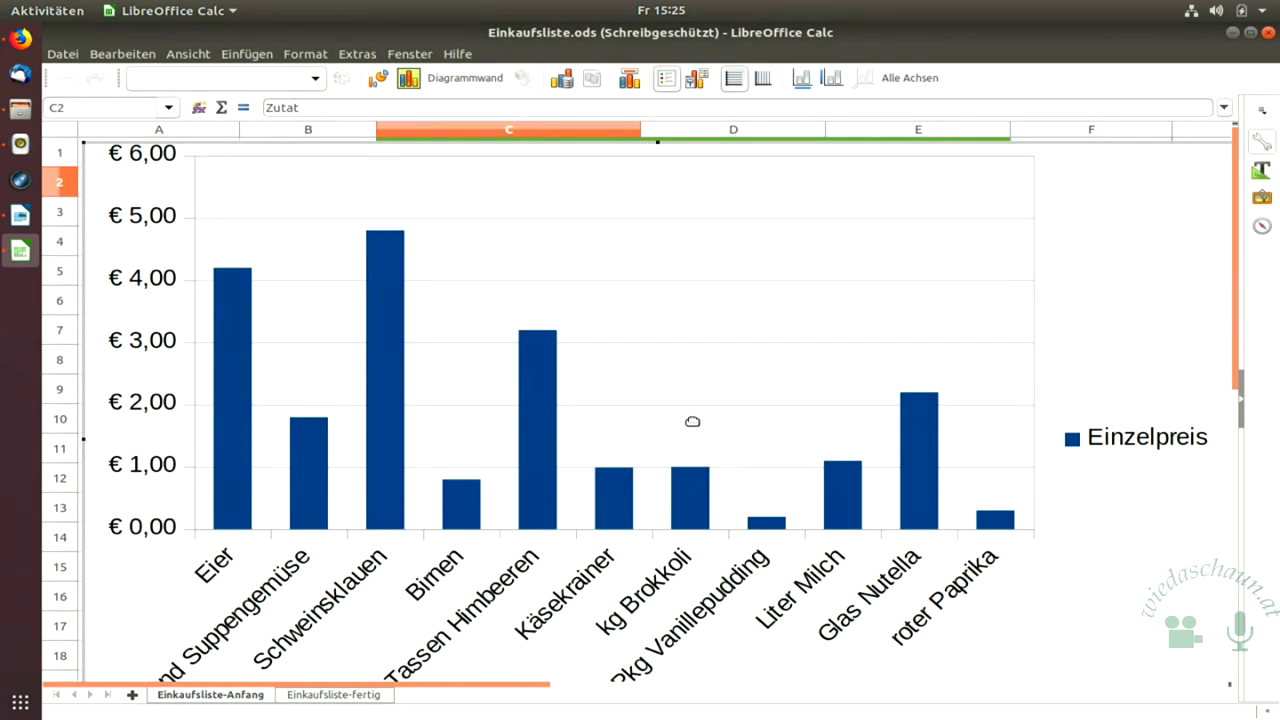
Leave chart editing and move the chart below the table, starting at about row 14.
{"action": "left_click", "coordinate": [778, 407]}
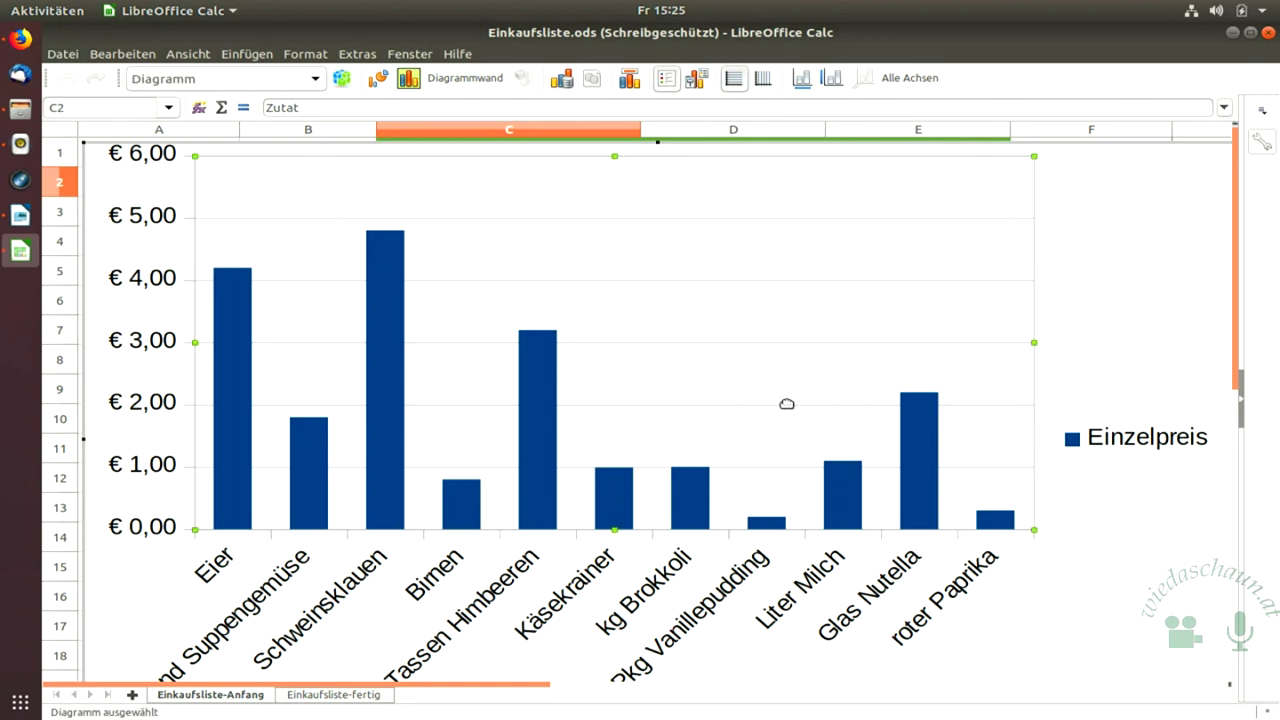
{"action": "left_click", "coordinate": [1195, 362]}
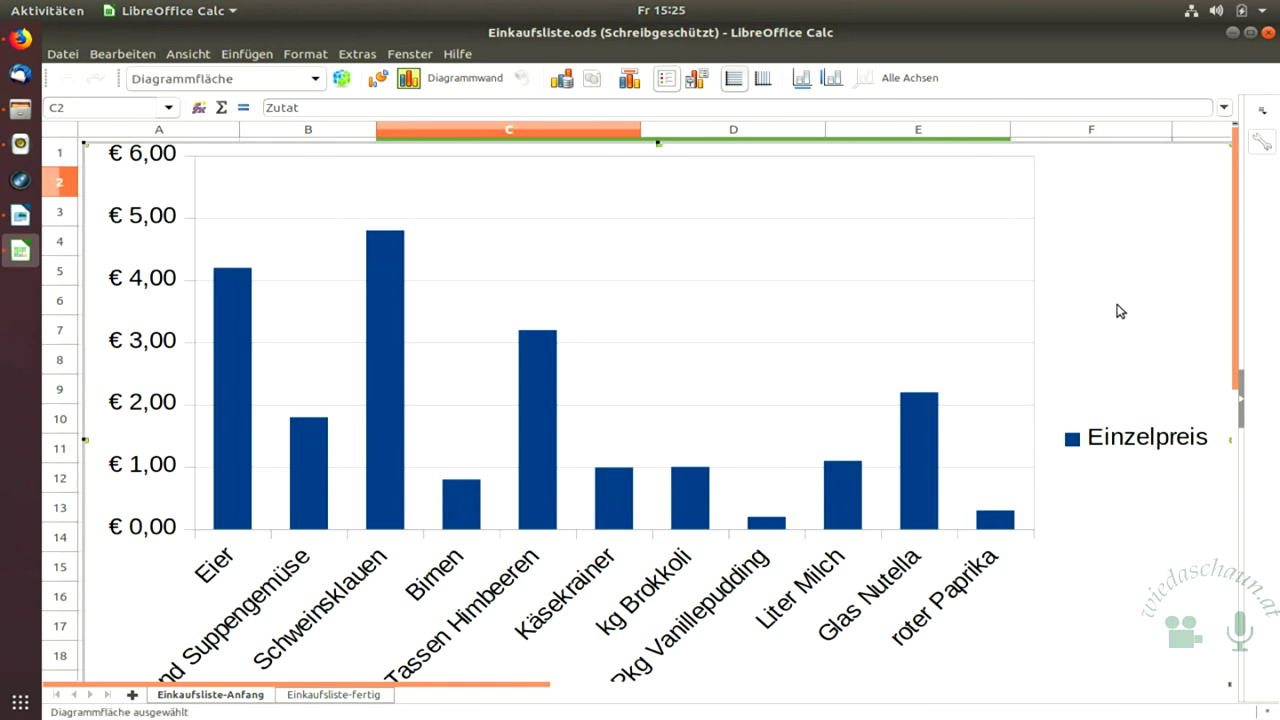
{"action": "left_click", "coordinate": [1085, 145]}
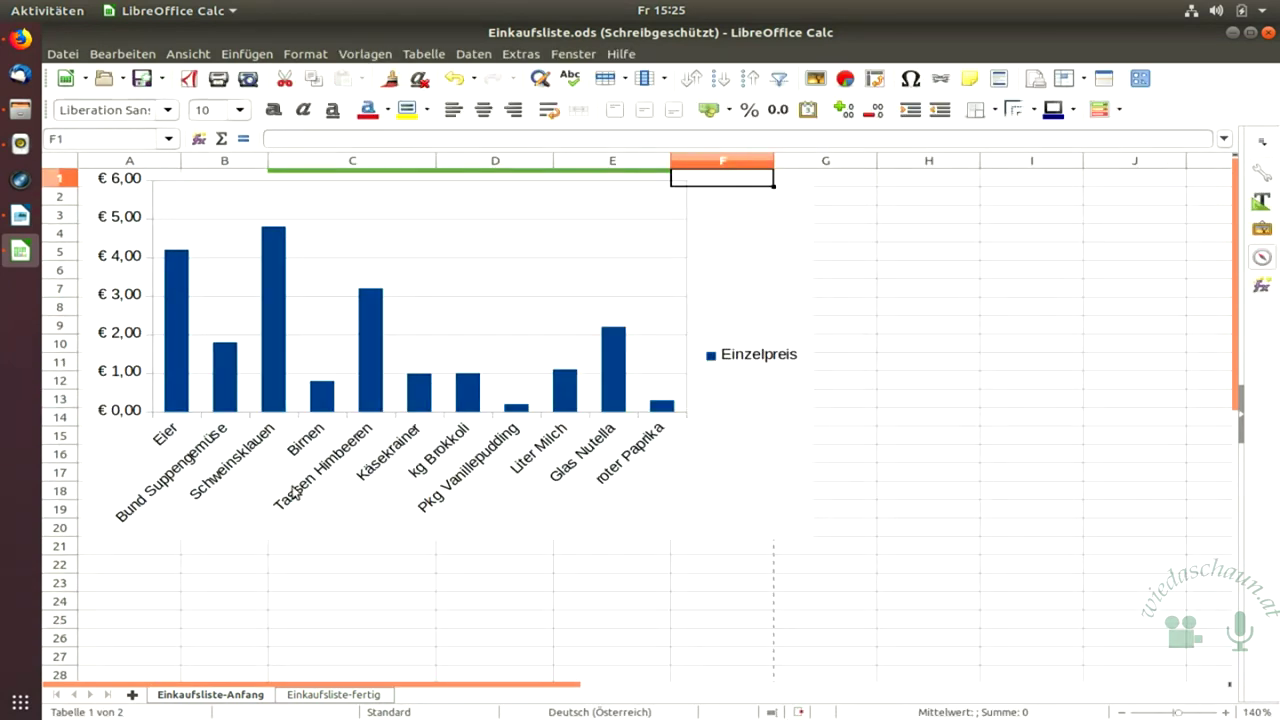
{"action": "scroll", "coordinate": [365, 462], "scroll_direction": "down", "scroll_amount": 2}
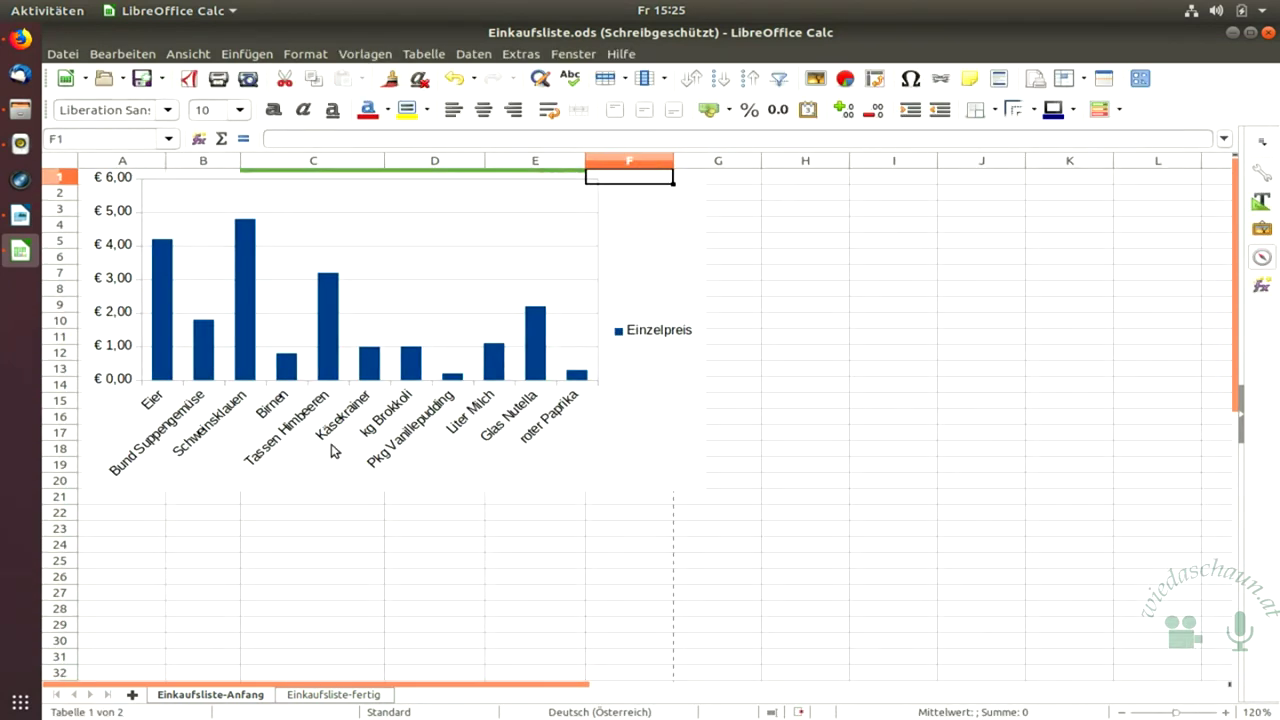
{"action": "left_click", "coordinate": [922, 322]}
{"action": "left_click", "coordinate": [667, 218]}
{"action": "mouse_move", "coordinate": [686, 200]}
{"action": "left_mouse_down"}
{"action": "mouse_move", "coordinate": [749, 309]}
{"action": "mouse_move", "coordinate": [749, 337]}
{"action": "mouse_move", "coordinate": [646, 434]}
{"action": "left_mouse_up"}
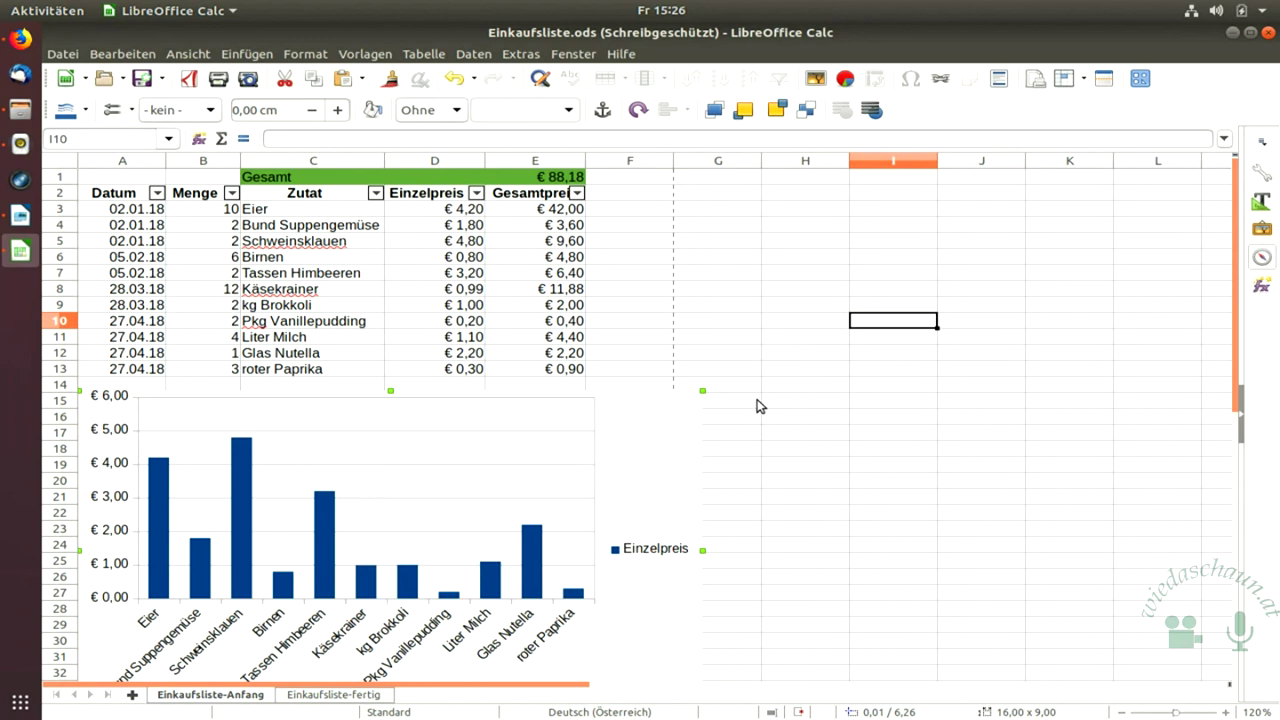
{"action": "left_click", "coordinate": [781, 372]}
Format the chart's Y axis with logarithmic scaling and a fixed minimum of 0,5.
{"action": "scroll", "coordinate": [746, 388], "scroll_direction": "down", "scroll_amount": 2}
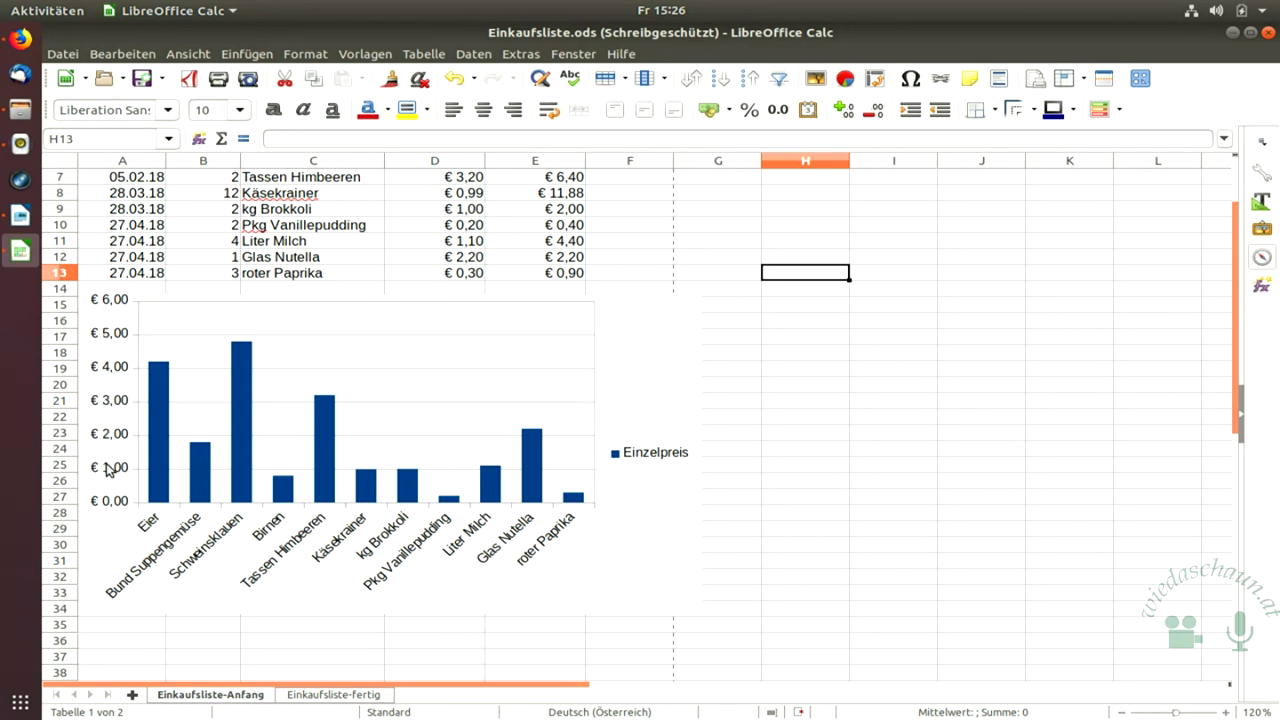
{"action": "left_click", "coordinate": [109, 432]}
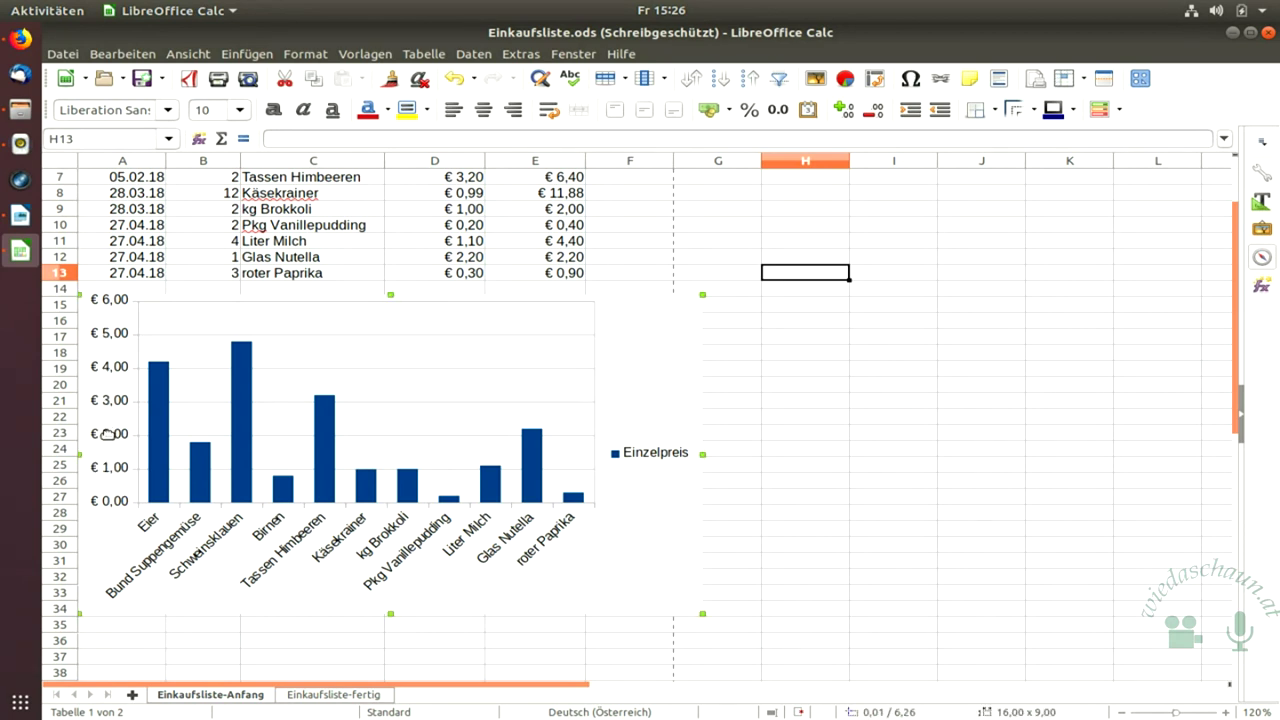
{"action": "double_click", "coordinate": [110, 433]}
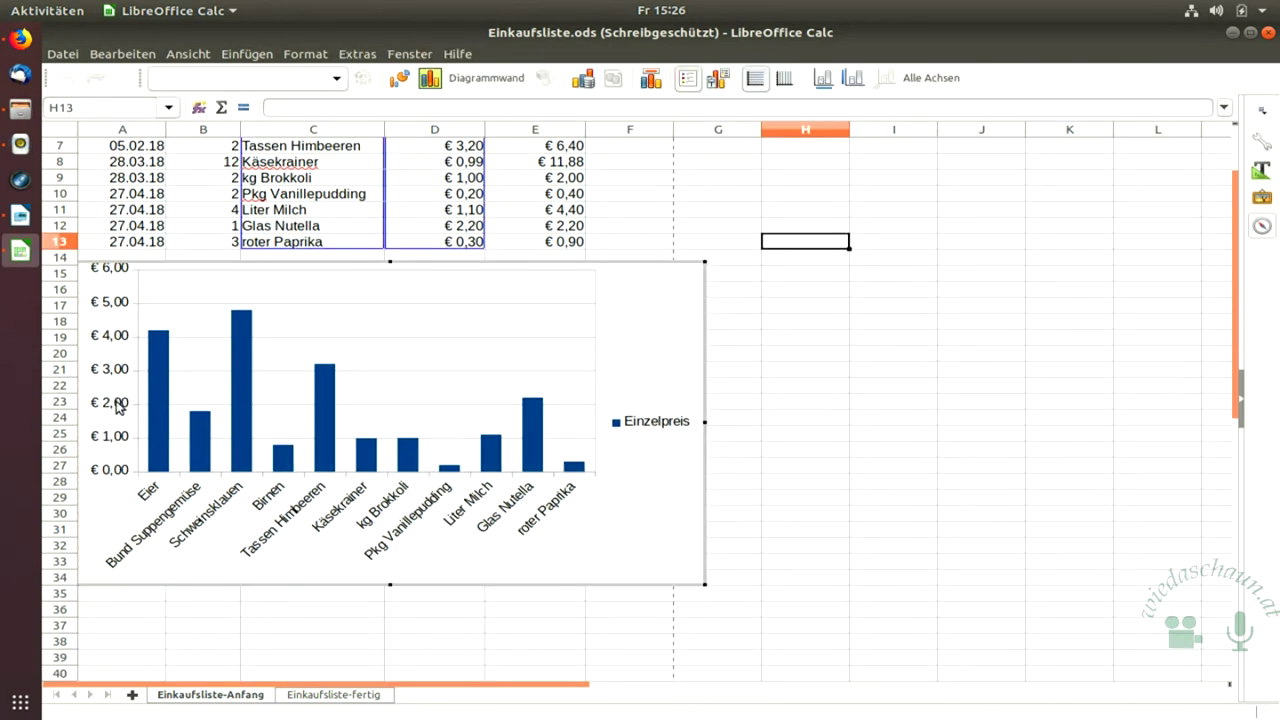
{"action": "left_click", "coordinate": [117, 405]}
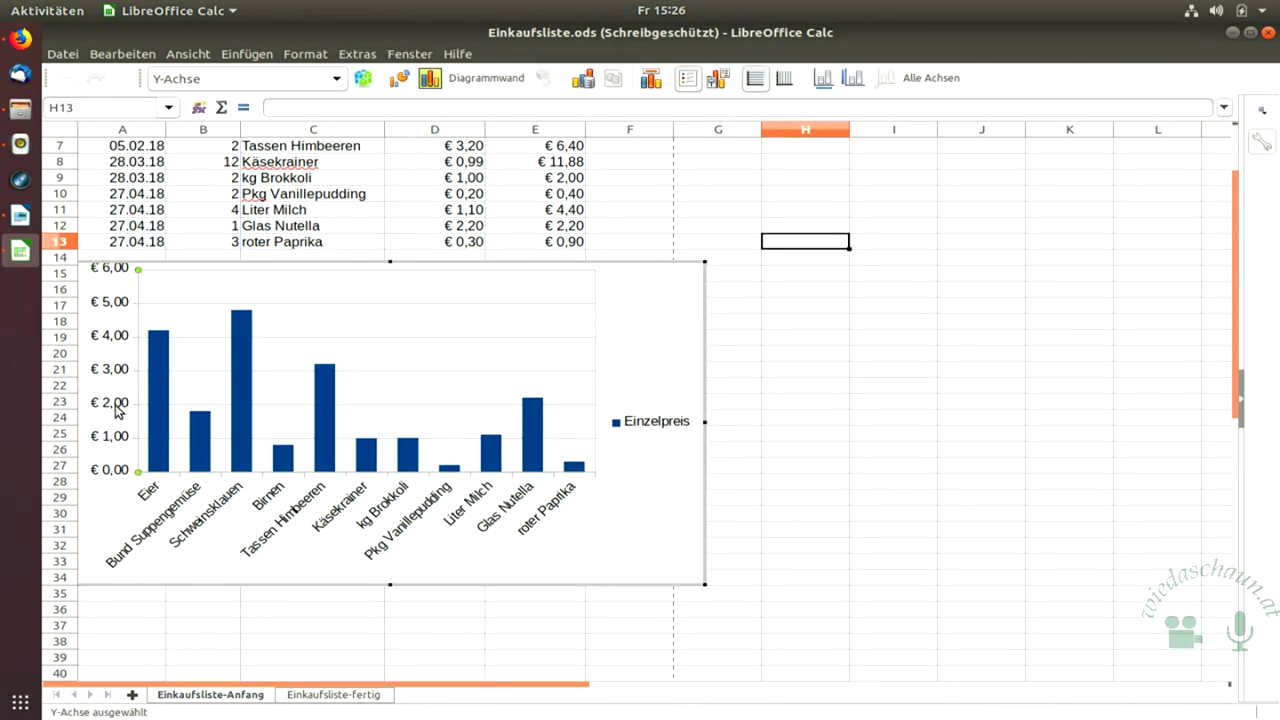
{"action": "right_click", "coordinate": [116, 407]}
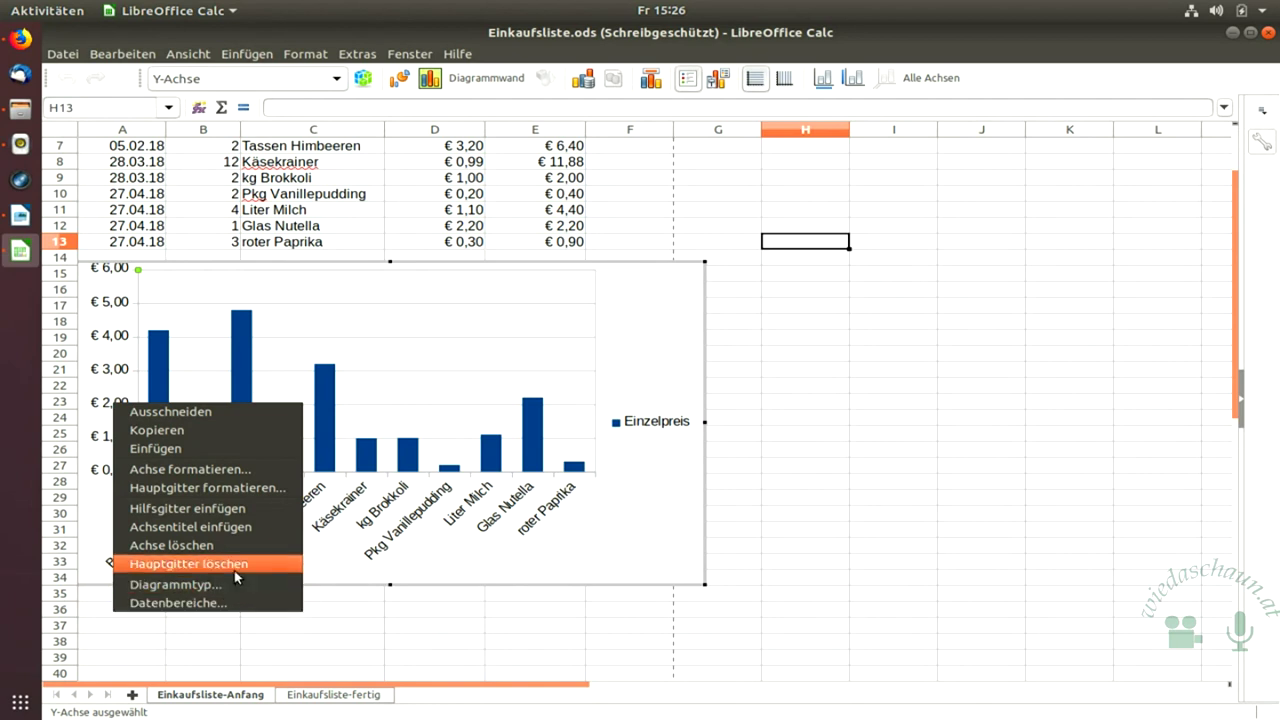
{"action": "left_click", "coordinate": [221, 476]}
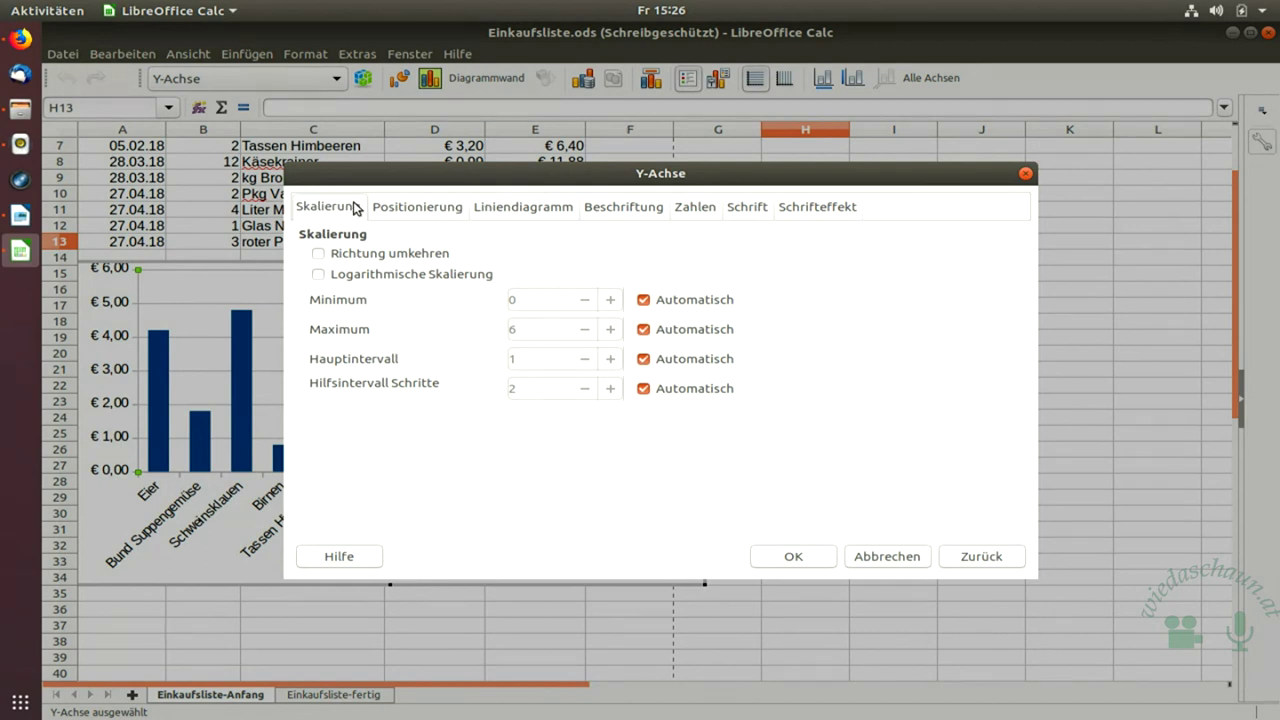
{"action": "left_click", "coordinate": [320, 275]}
{"action": "left_click", "coordinate": [643, 300]}
{"action": "left_click", "coordinate": [551, 299]}
{"action": "type", "text": "0,5"}
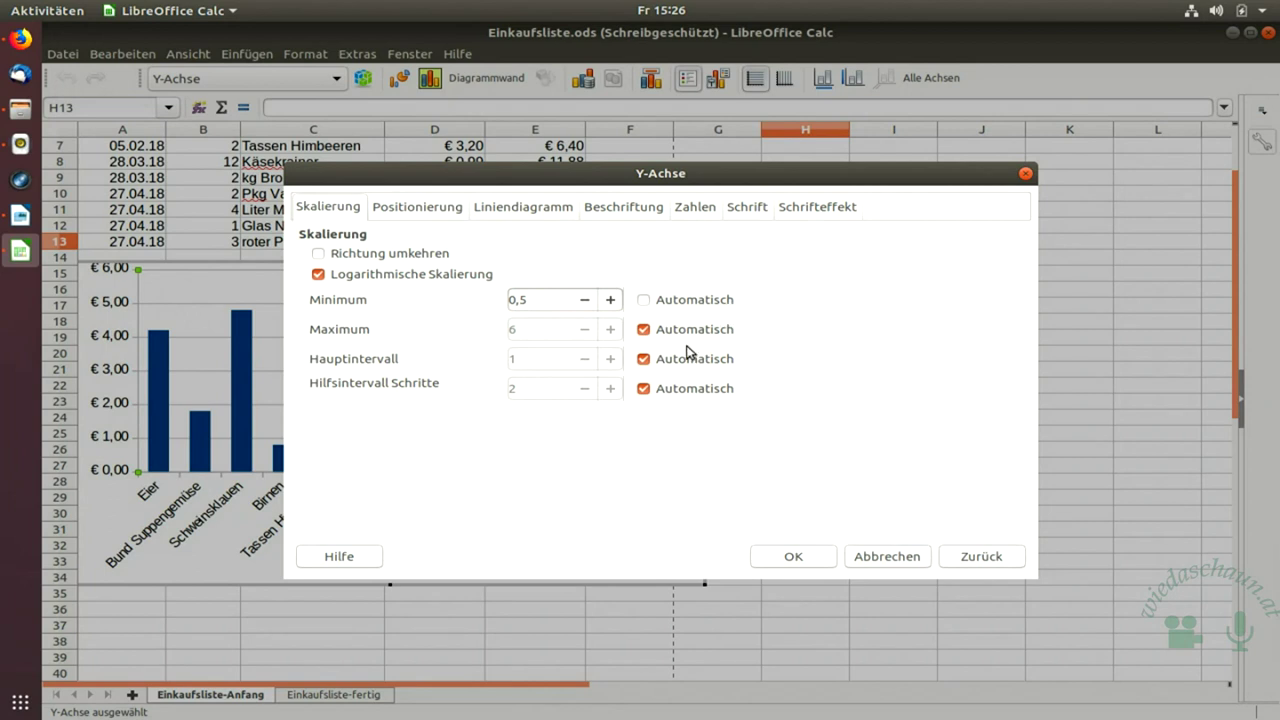
Set the Y axis maximum to 10, apply the scaling and leave chart editing.
{"action": "left_click", "coordinate": [643, 330]}
{"action": "double_click", "coordinate": [513, 329]}
{"action": "type", "text": "10"}
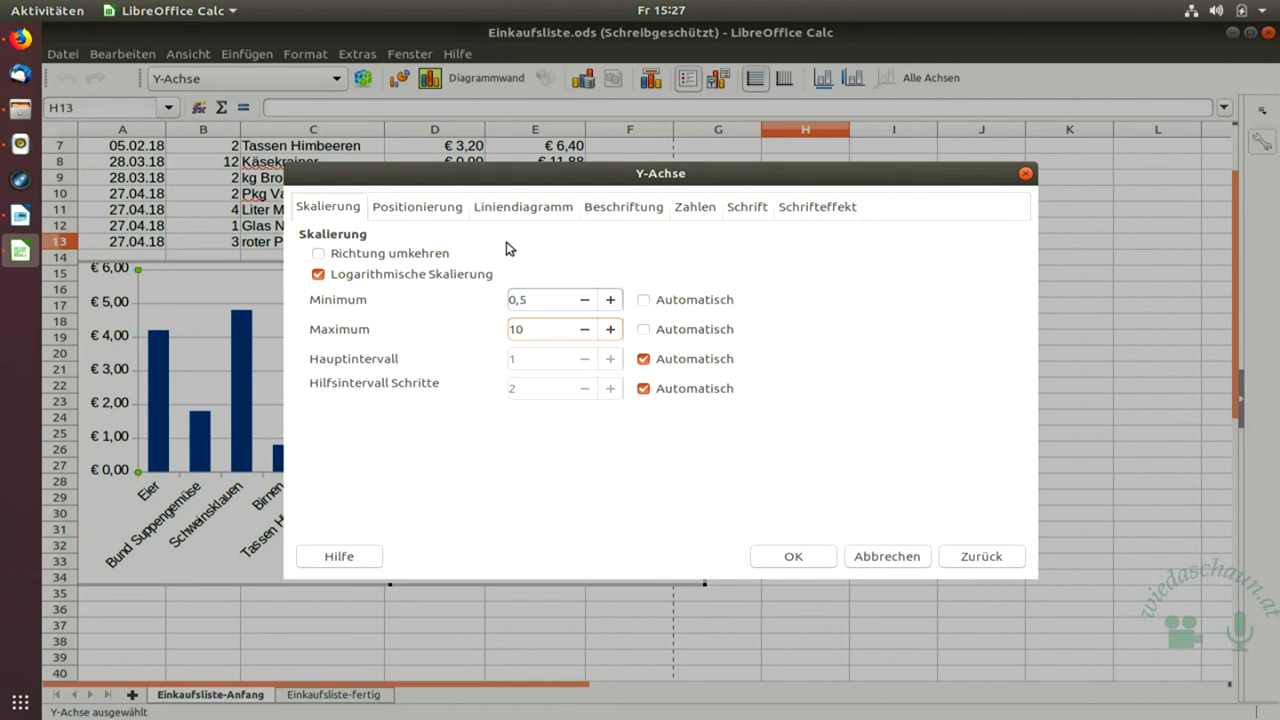
{"action": "left_click", "coordinate": [803, 562]}
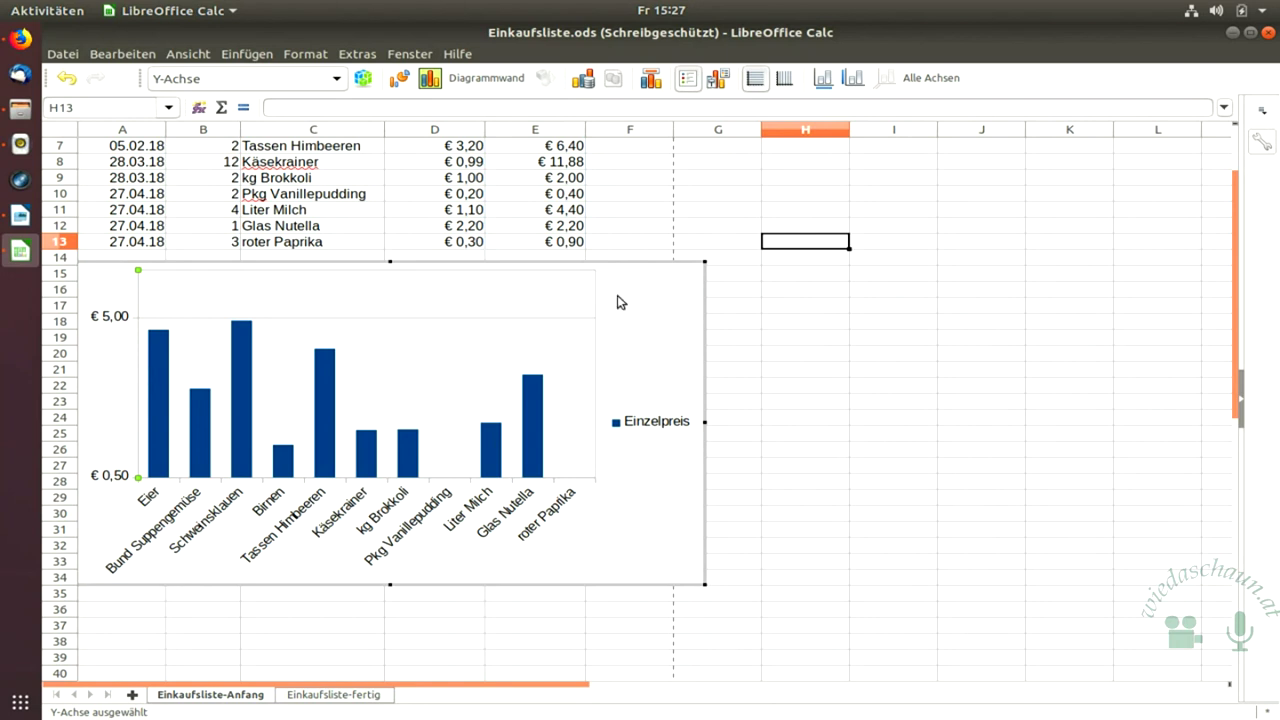
{"action": "left_click", "coordinate": [812, 289]}
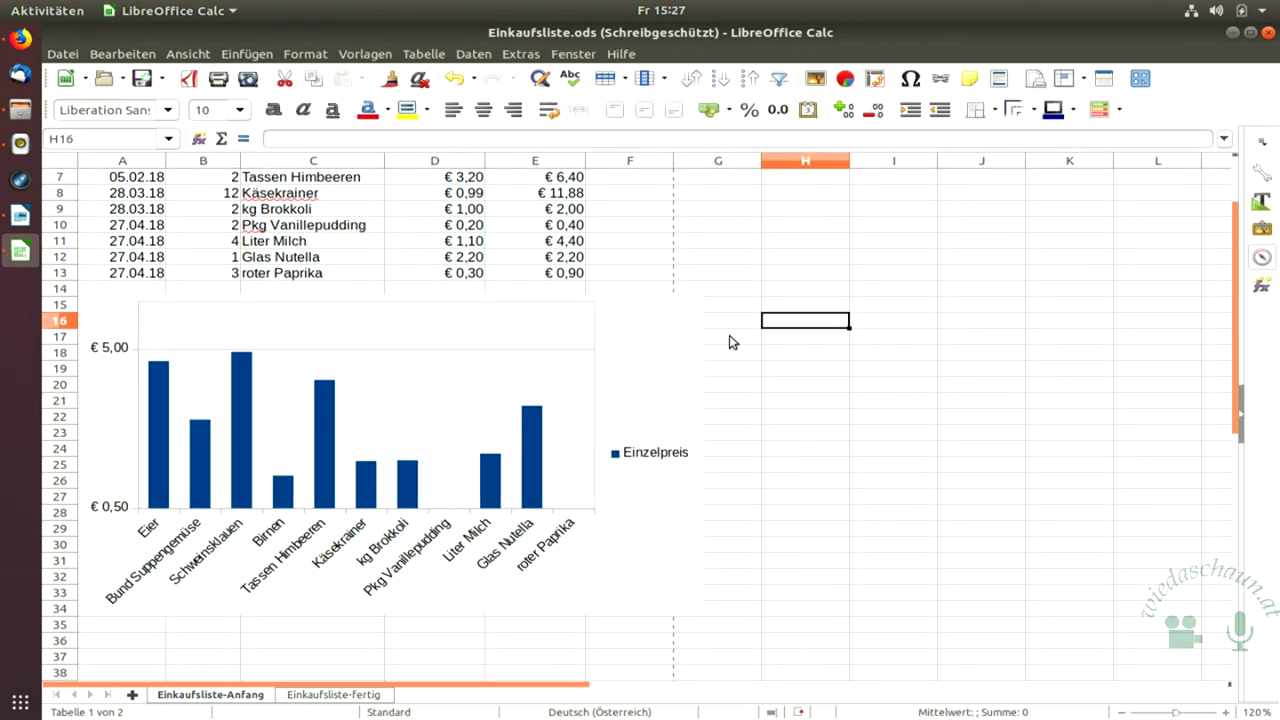
Export the spreadsheet directly as the PDF Einkaufsliste to the Downloads folder.
{"action": "scroll", "coordinate": [734, 337], "scroll_direction": "up", "scroll_amount": 2}
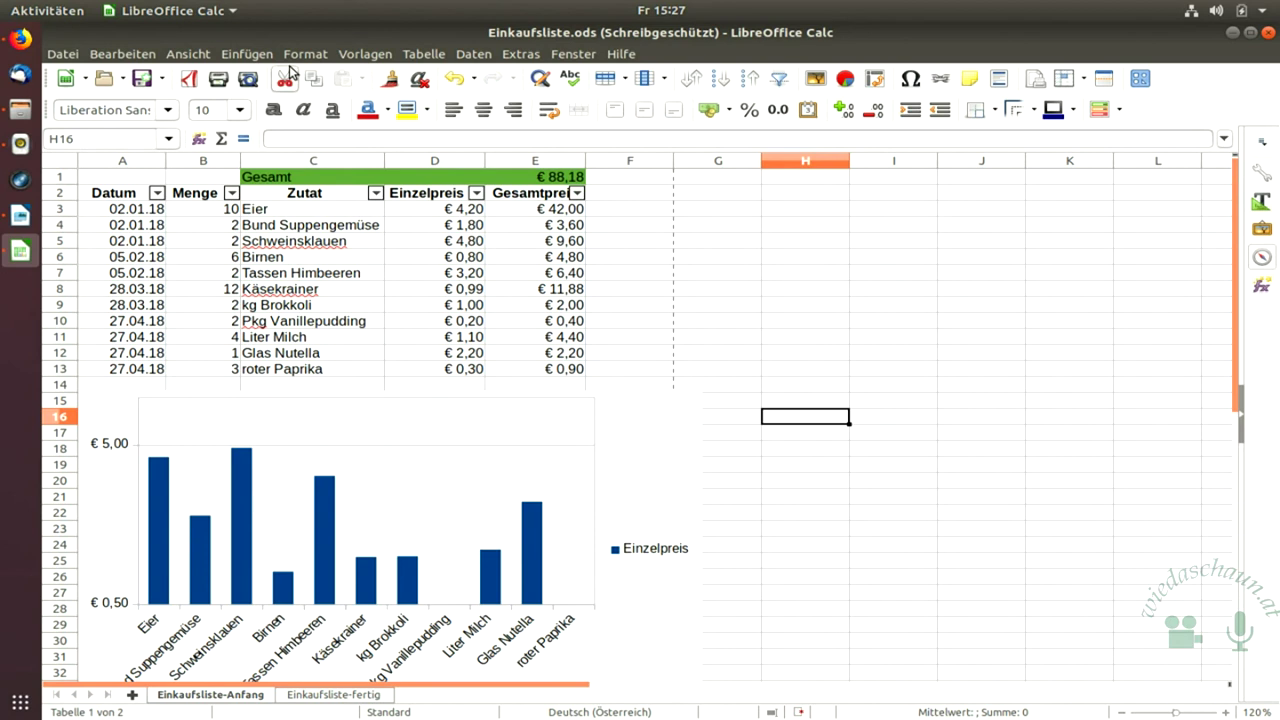
{"action": "left_click", "coordinate": [190, 82]}
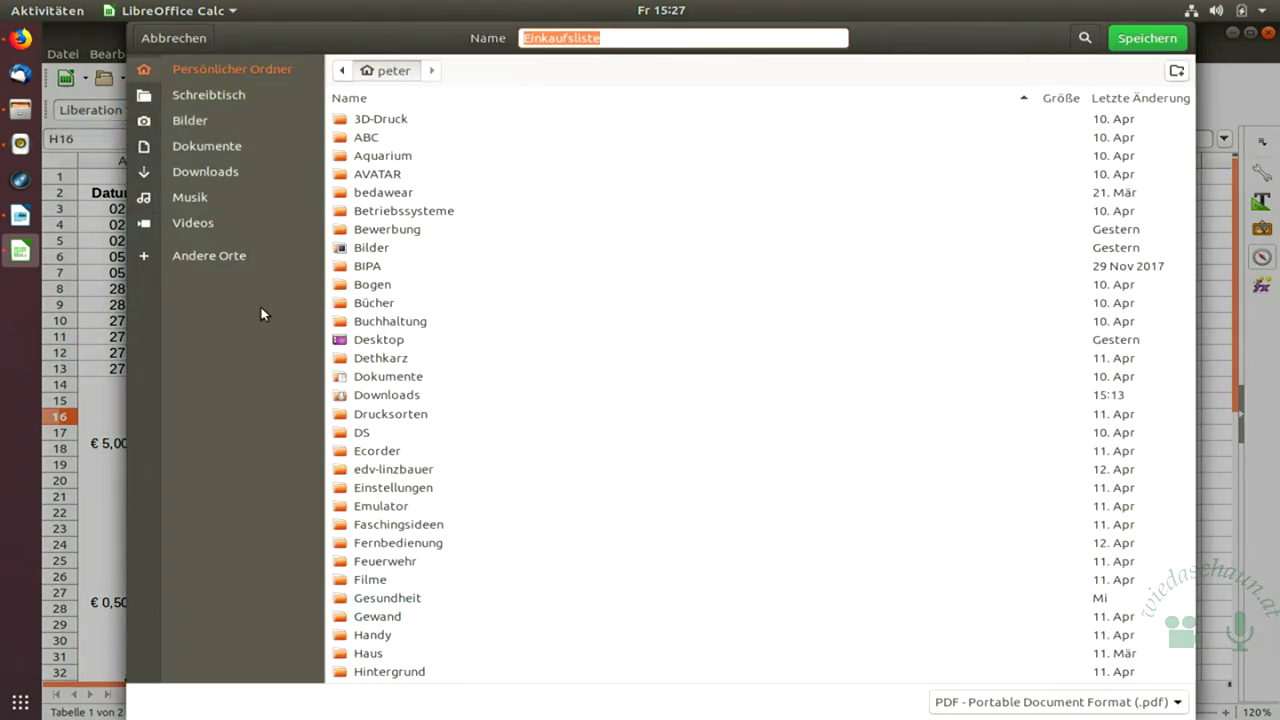
{"action": "left_click", "coordinate": [211, 175]}
{"action": "left_click", "coordinate": [1135, 38]}
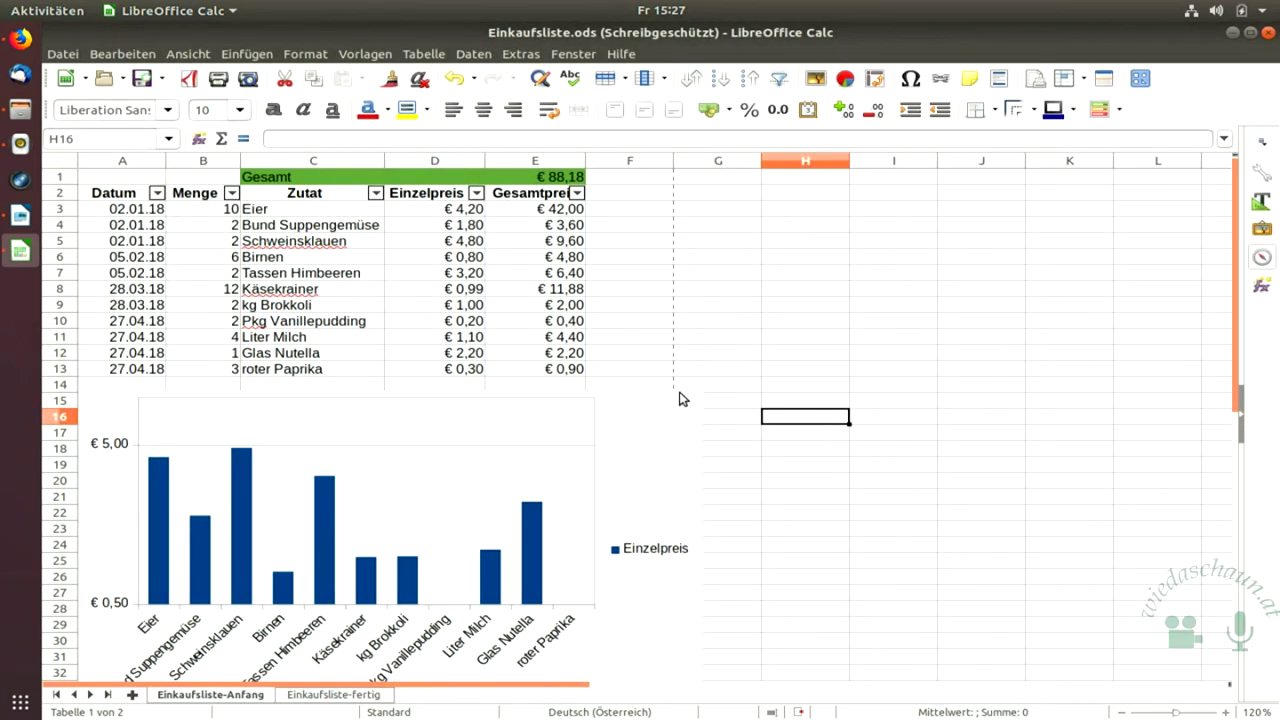
Open Einkaufsliste.pdf from the Downloads folder in the document viewer, review its pages enlarged, and close it.
{"action": "left_click", "coordinate": [20, 110]}
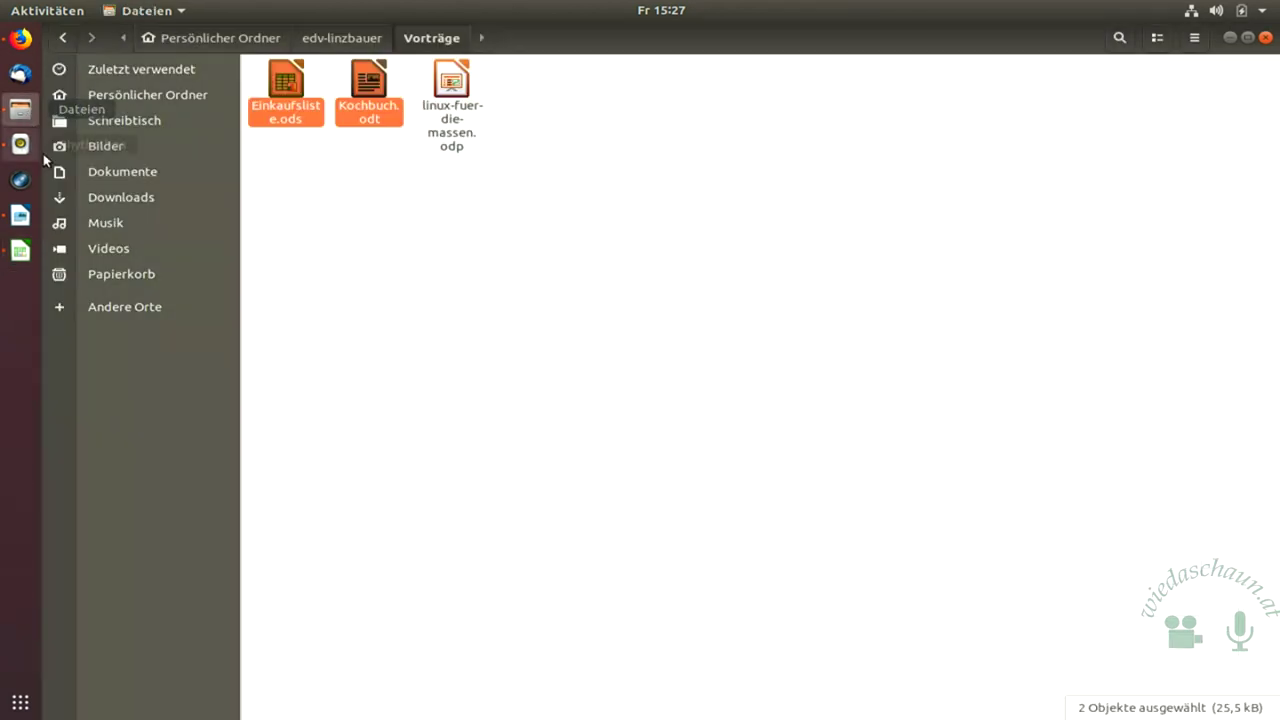
{"action": "left_click", "coordinate": [135, 200]}
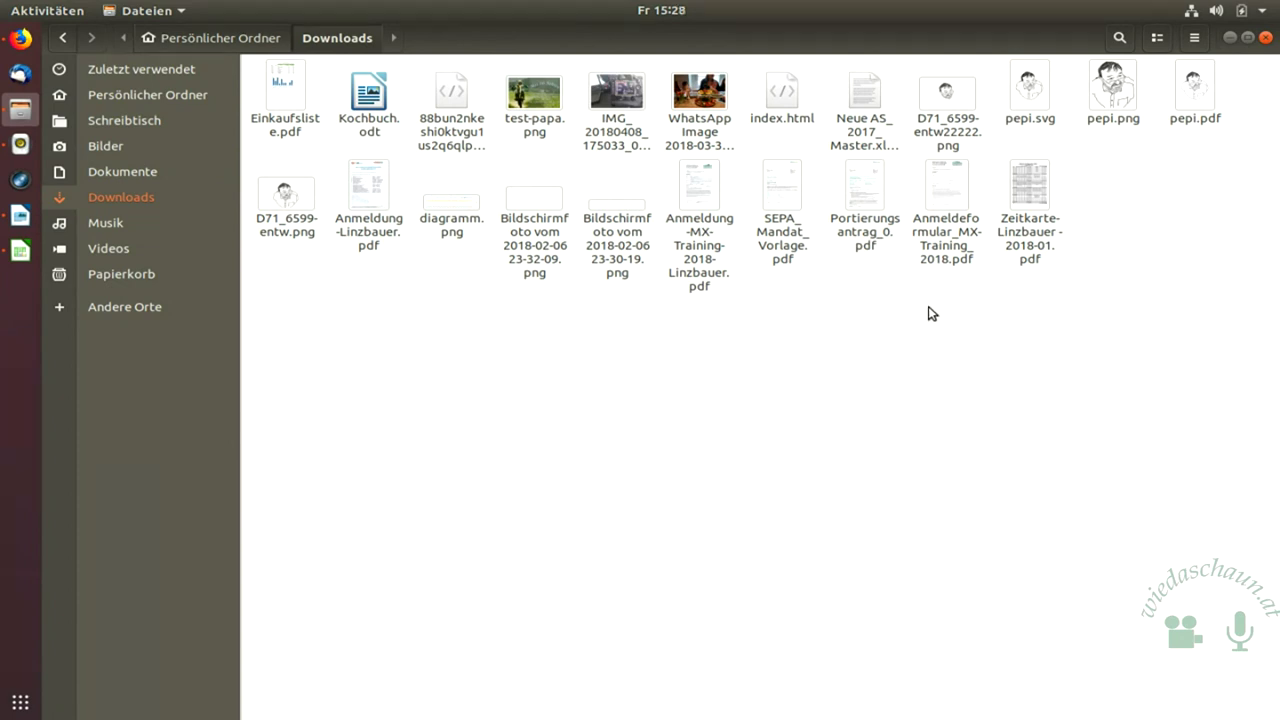
{"action": "double_click", "coordinate": [288, 96]}
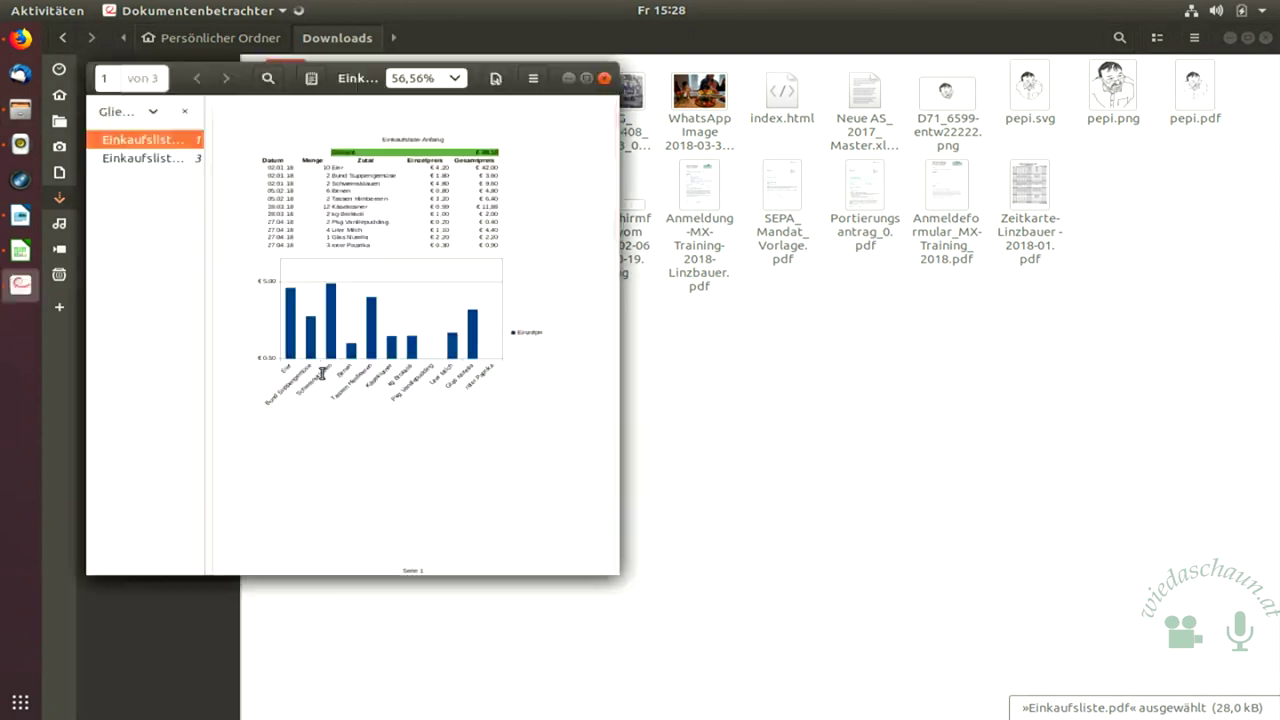
{"action": "double_click", "coordinate": [357, 77]}
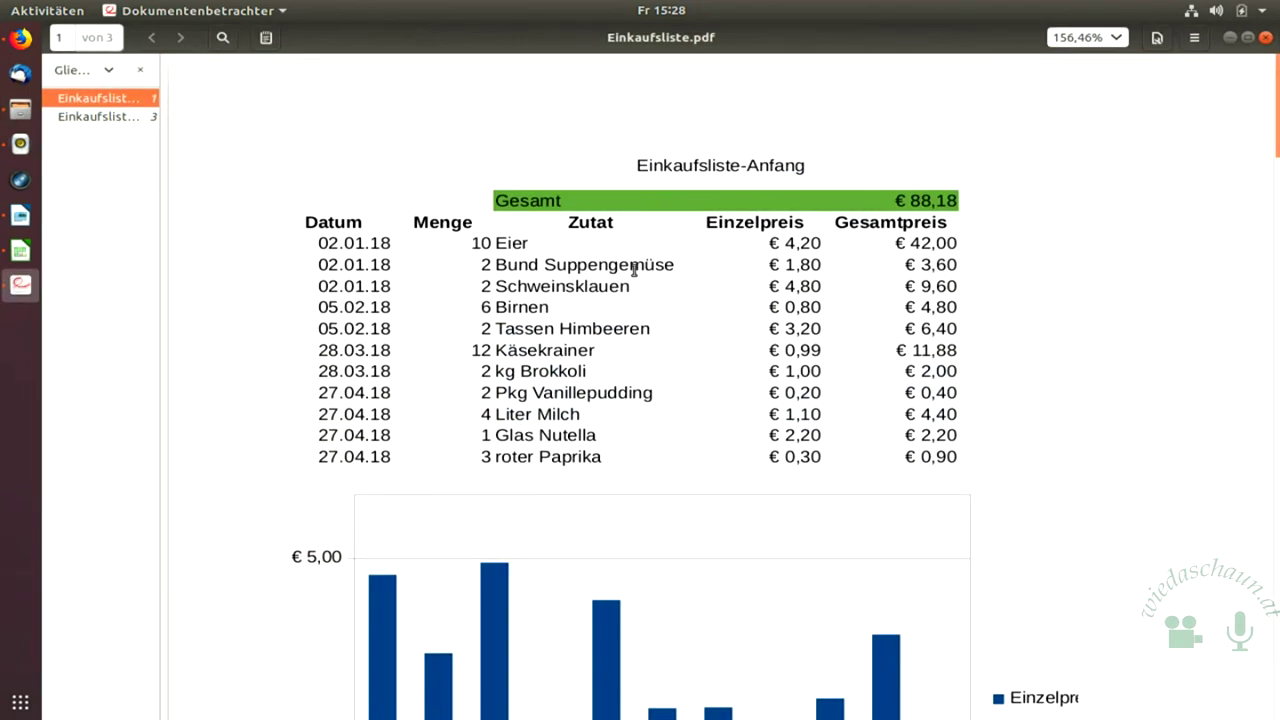
{"action": "scroll", "coordinate": [1089, 346], "scroll_direction": "down", "scroll_amount": 10}
{"action": "scroll", "coordinate": [1089, 347], "scroll_direction": "down", "scroll_amount": 10}
{"action": "scroll", "coordinate": [1083, 351], "scroll_direction": "up", "scroll_amount": 15}
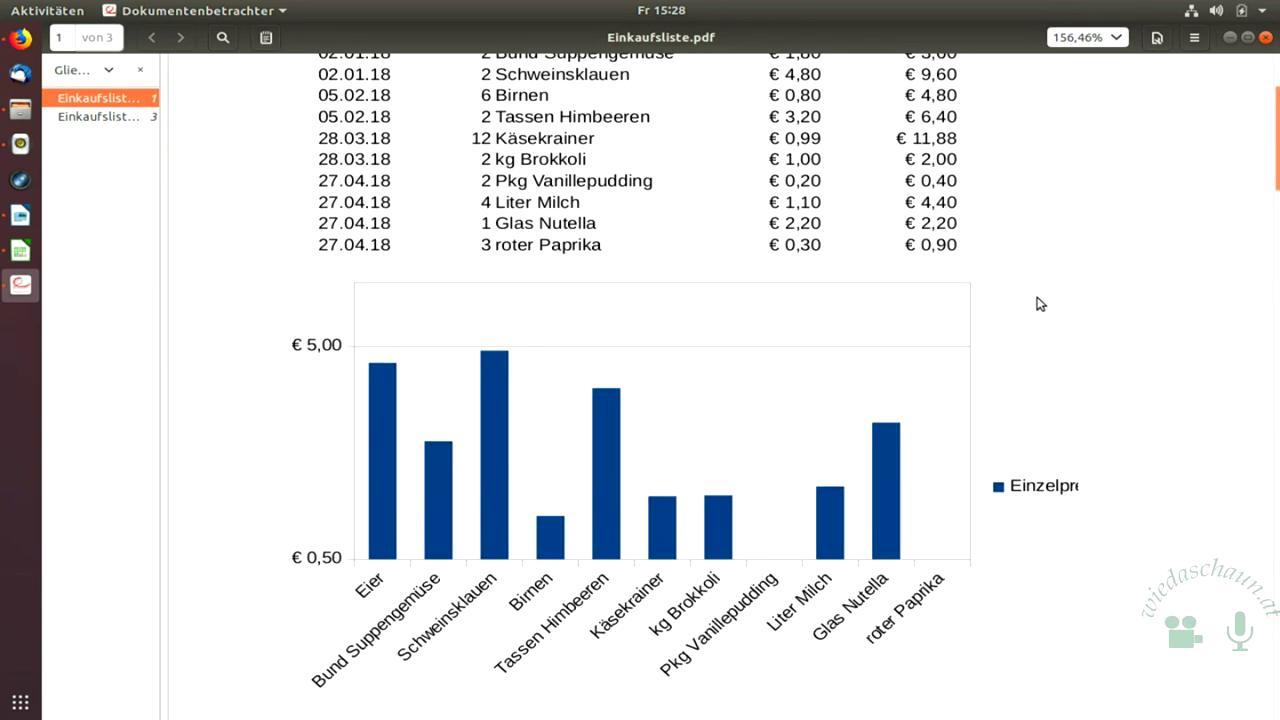
{"action": "scroll", "coordinate": [1040, 304], "scroll_direction": "up", "scroll_amount": 4}
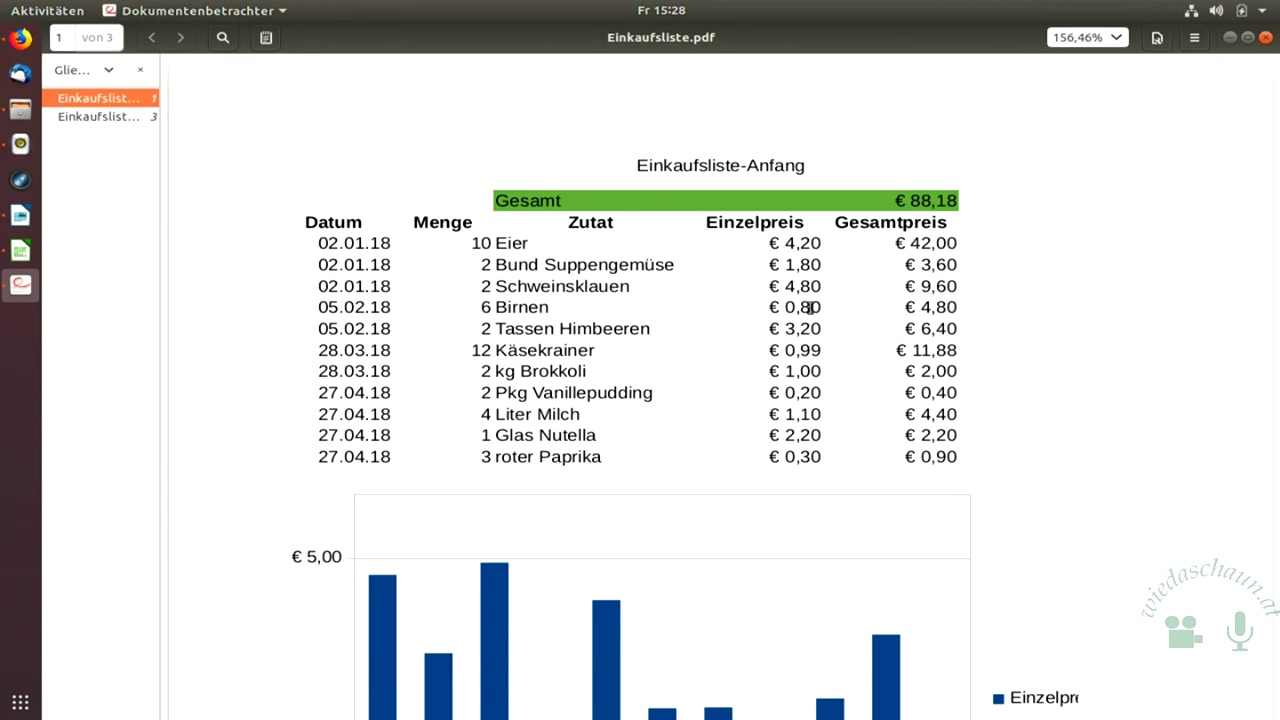
{"action": "left_click", "coordinate": [1265, 37]}
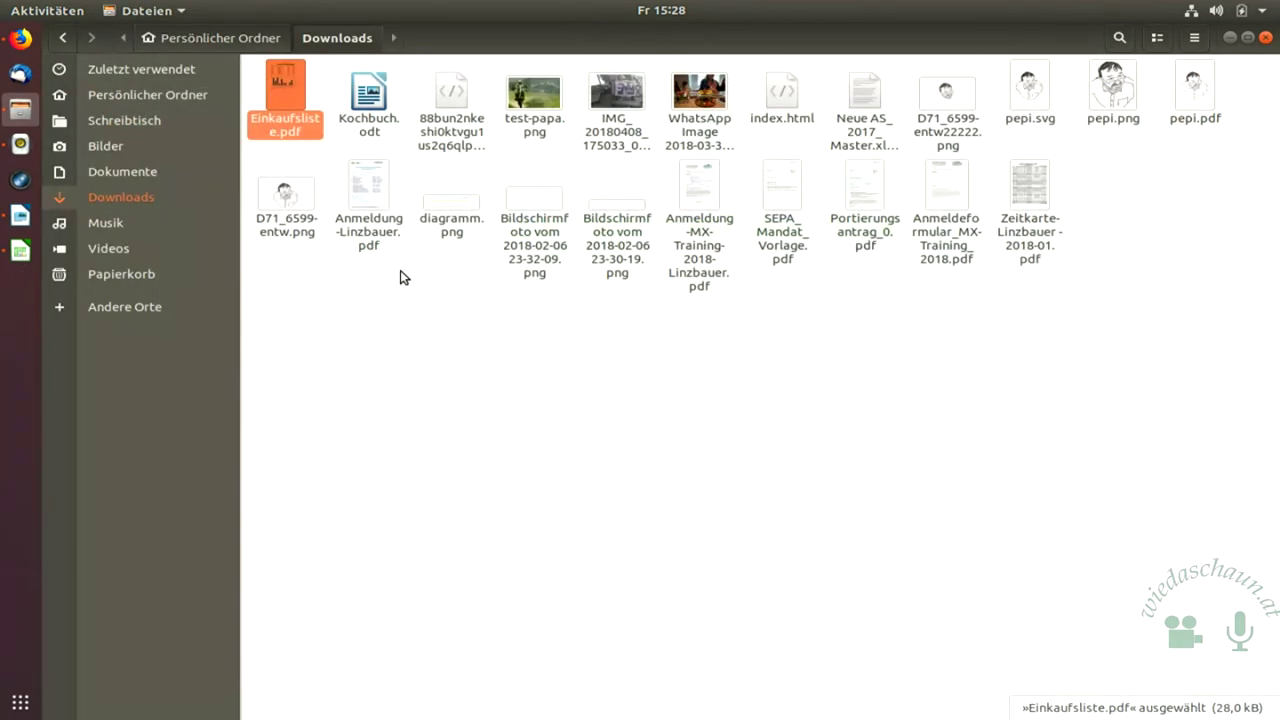
Return to Calc, examine the file formats offered for saving the spreadsheet under another name, and leave without saving.
{"action": "left_click", "coordinate": [20, 252]}
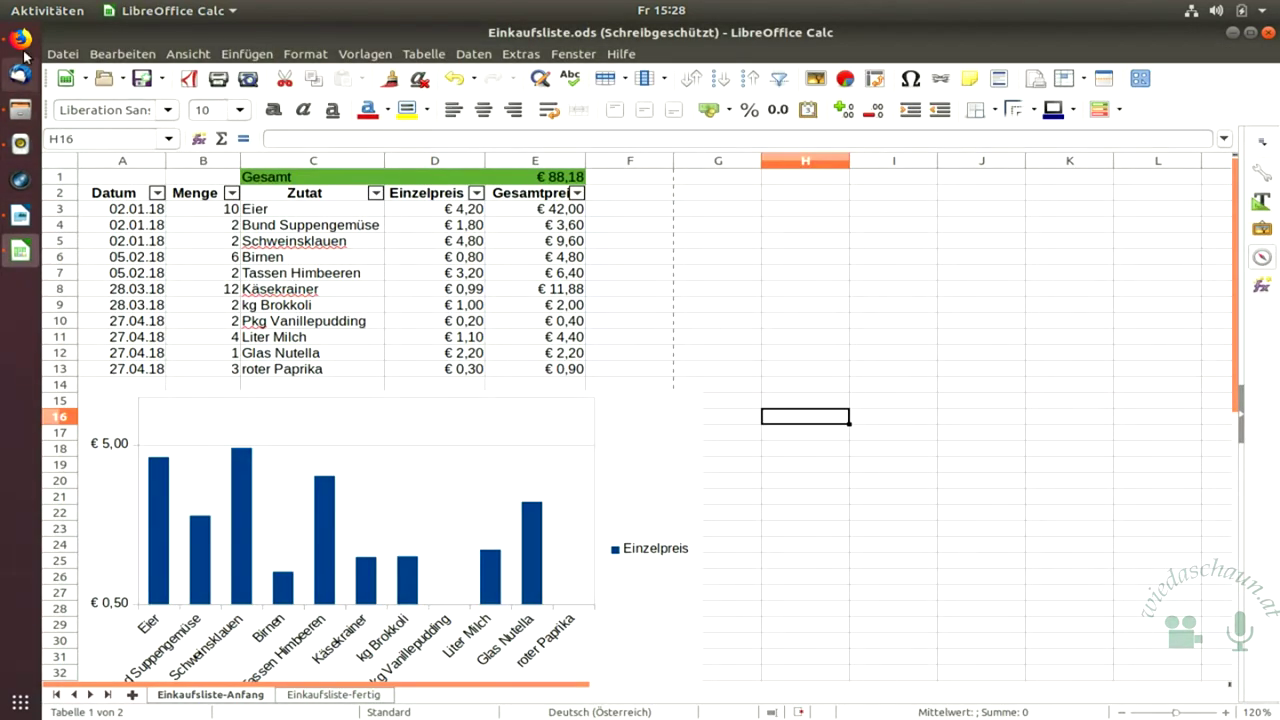
{"action": "left_click", "coordinate": [62, 54]}
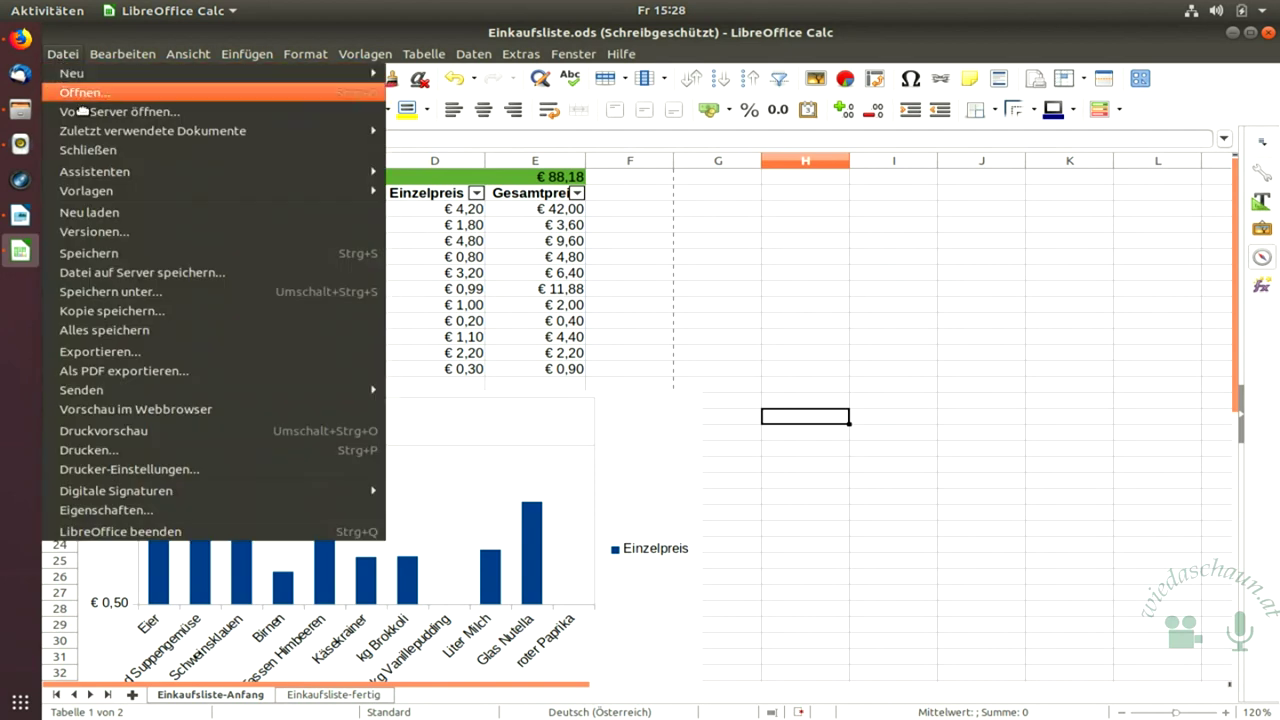
{"action": "left_click", "coordinate": [172, 291]}
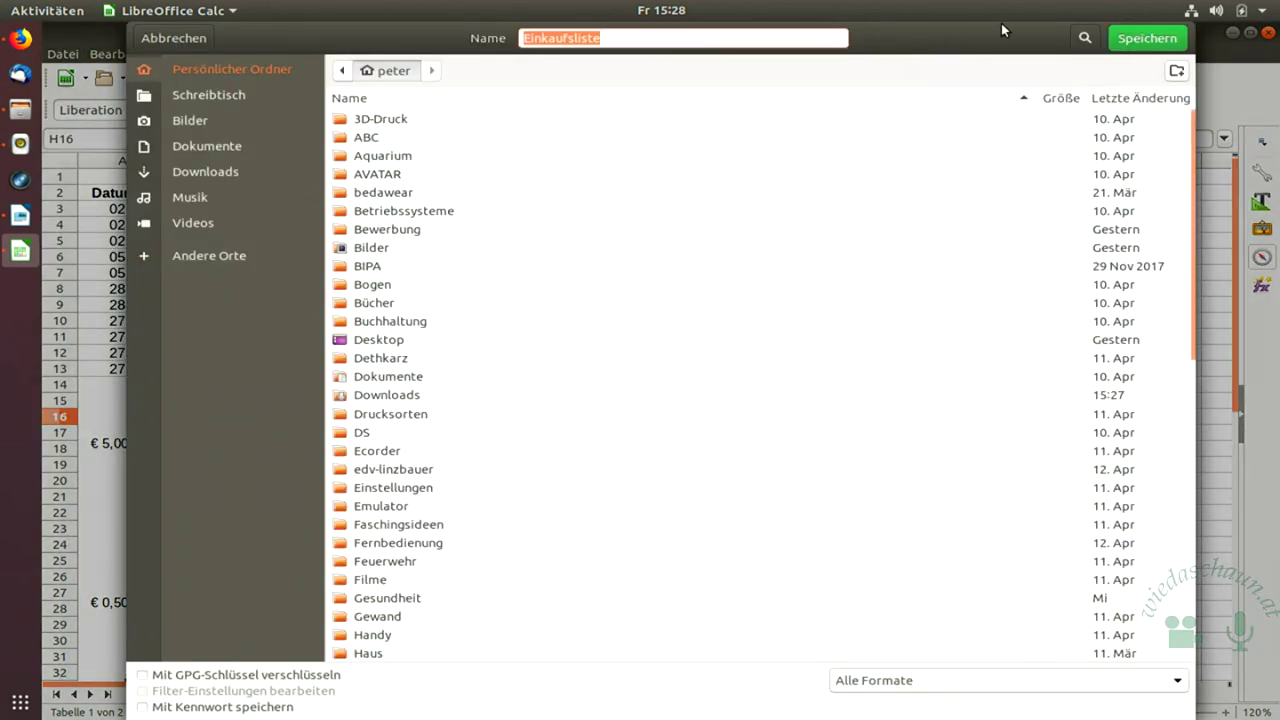
{"action": "left_click", "coordinate": [1090, 684]}
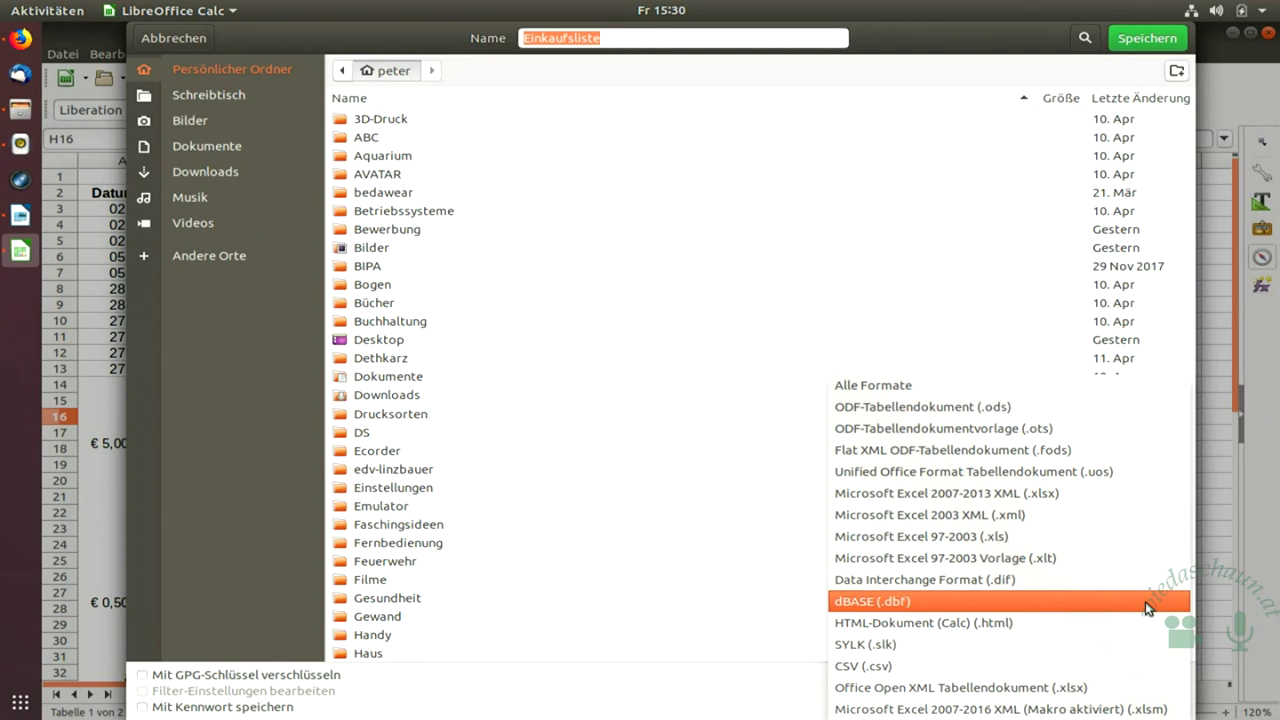
{"action": "key", "text": "Escape"}
{"action": "key", "text": "Escape"}
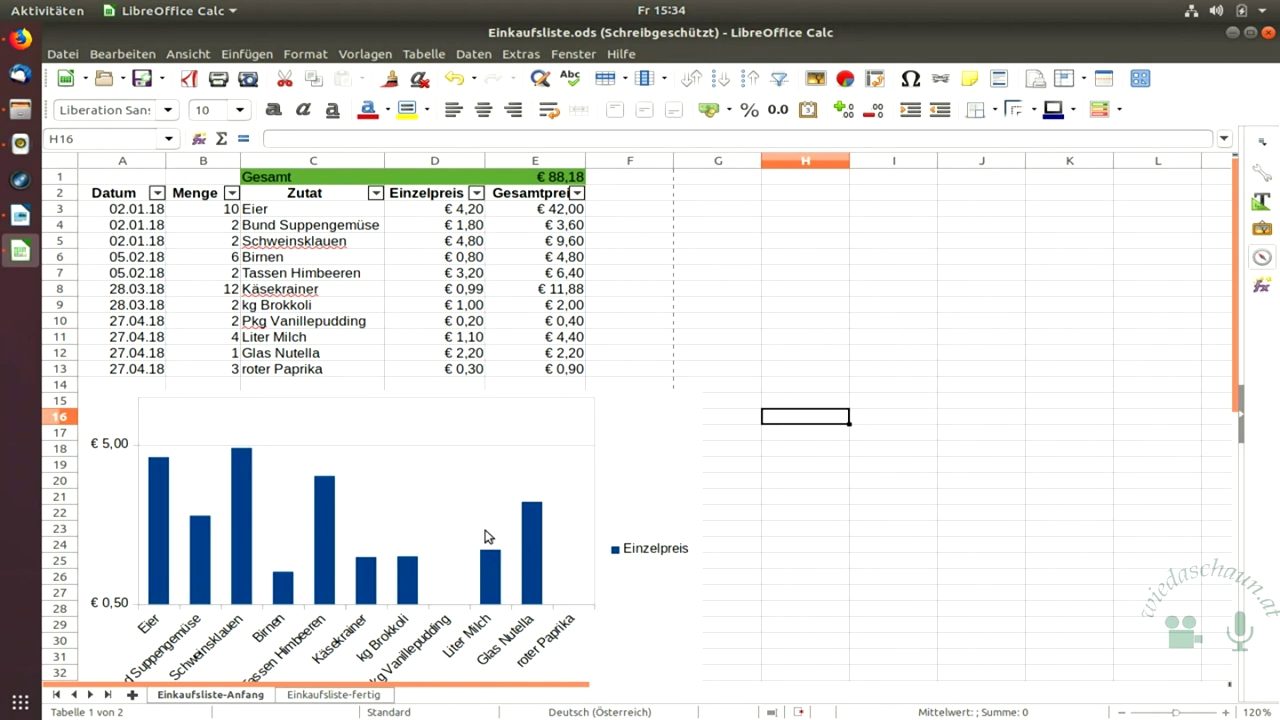
Open Kochbuch.odt from the Downloads folder in Writer and add an empty paragraph below the heading Brokkoliauflauf.
{"action": "left_click", "coordinate": [15, 118]}
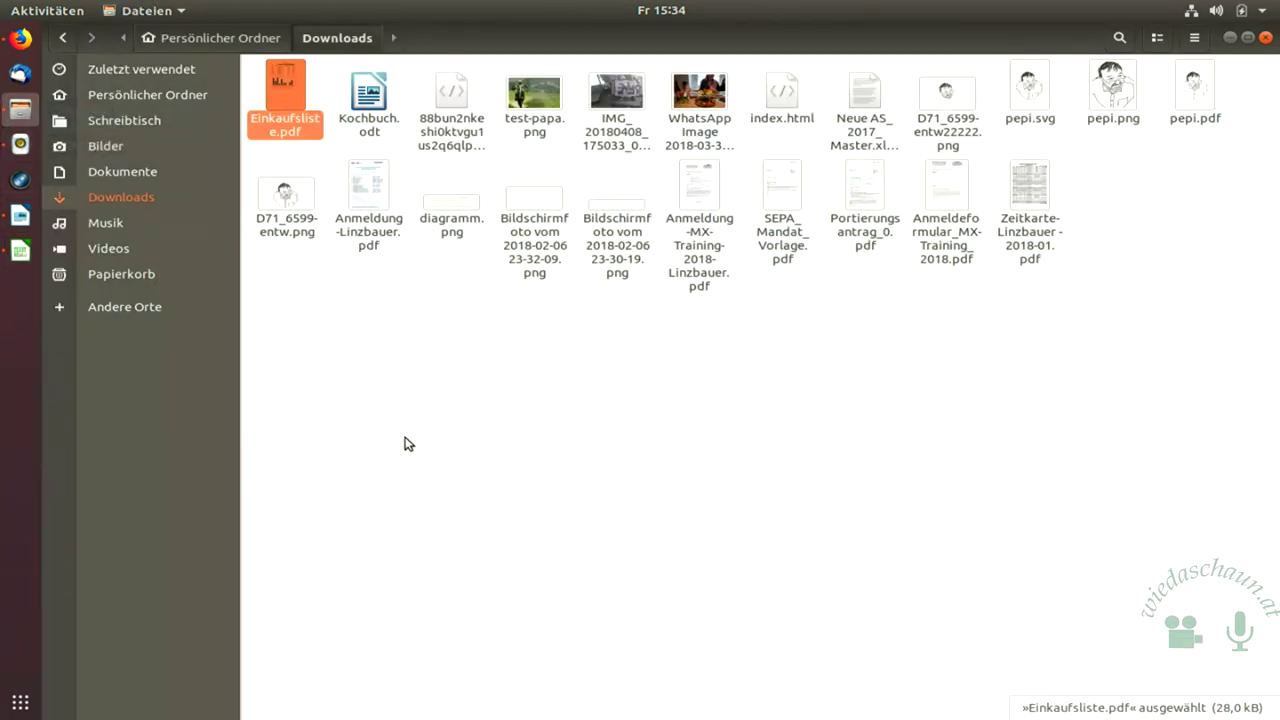
{"action": "double_click", "coordinate": [355, 97]}
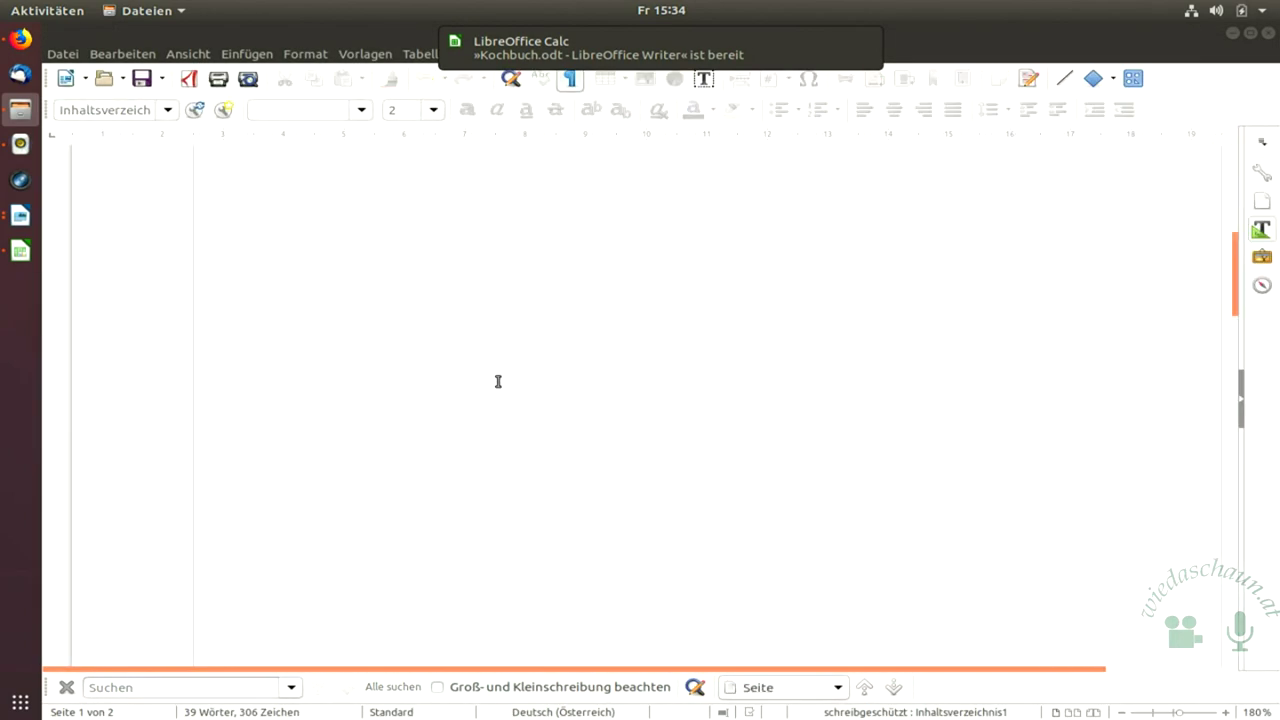
{"action": "scroll", "coordinate": [497, 393], "scroll_direction": "down", "scroll_amount": 8}
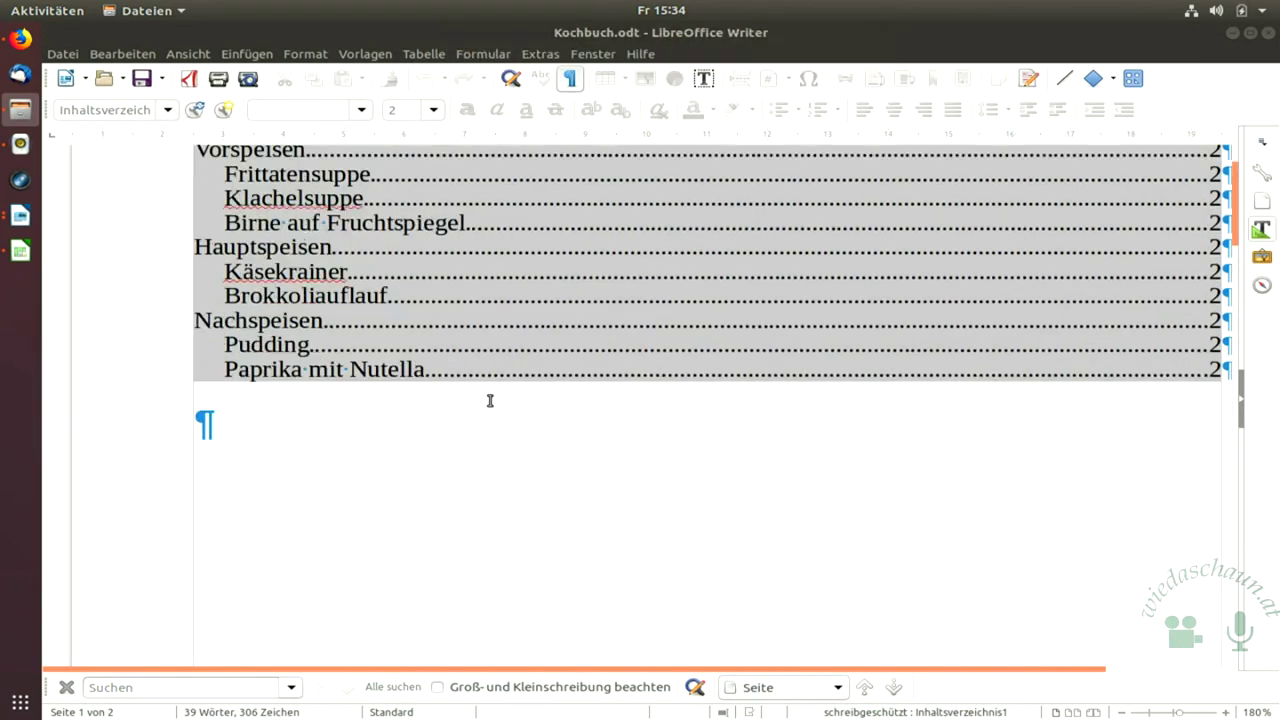
{"action": "scroll", "coordinate": [470, 375], "scroll_direction": "down", "scroll_amount": 6}
{"action": "scroll", "coordinate": [434, 360], "scroll_direction": "up", "scroll_amount": 5}
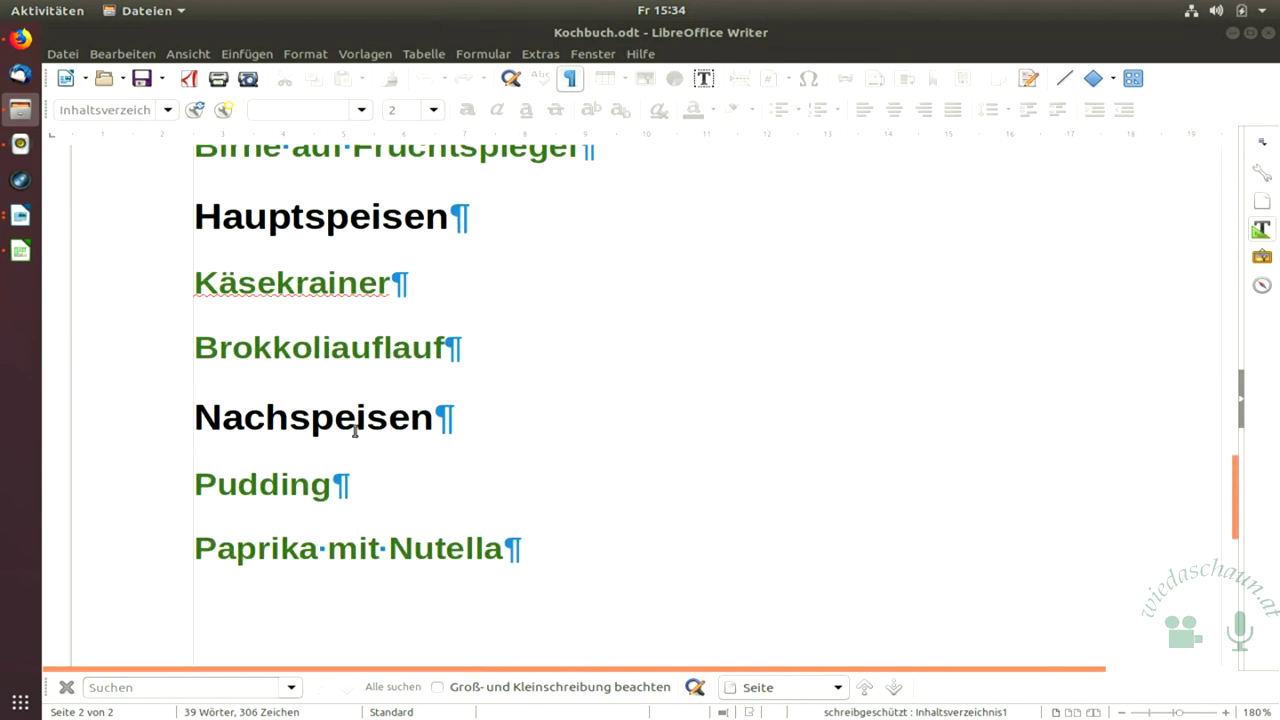
{"action": "left_click", "coordinate": [476, 349]}
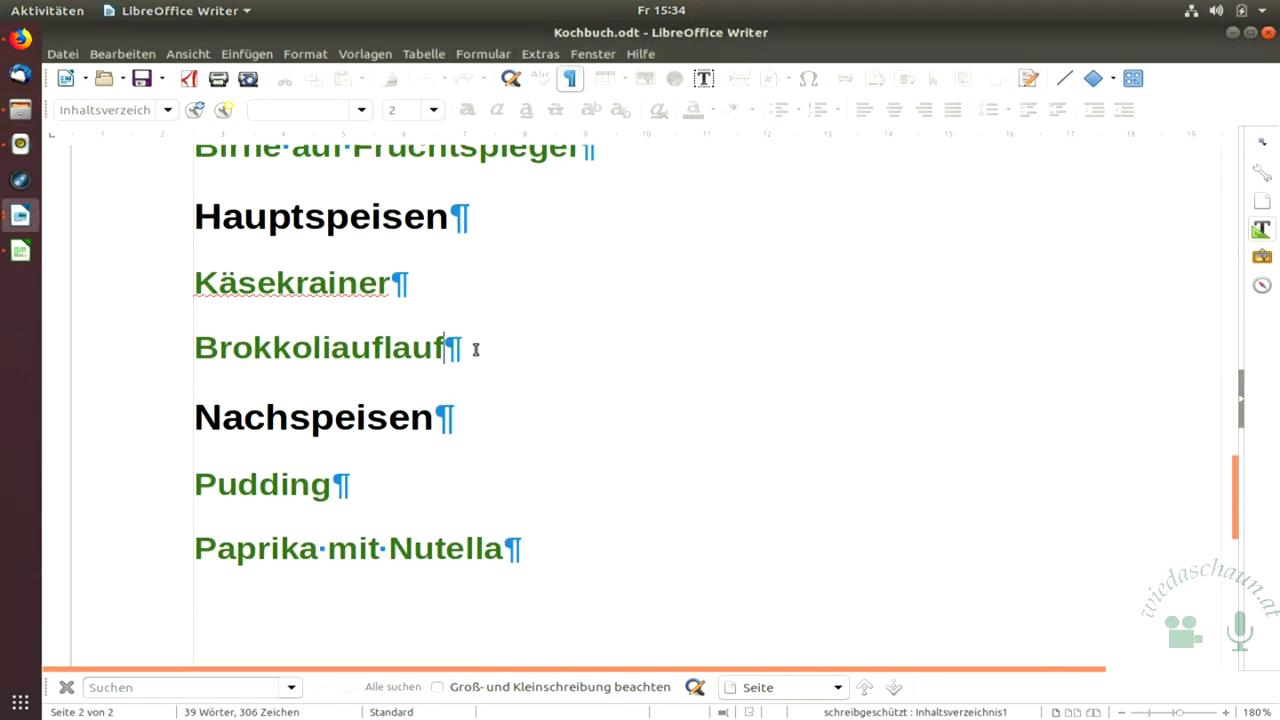
{"action": "key", "text": "Return"}
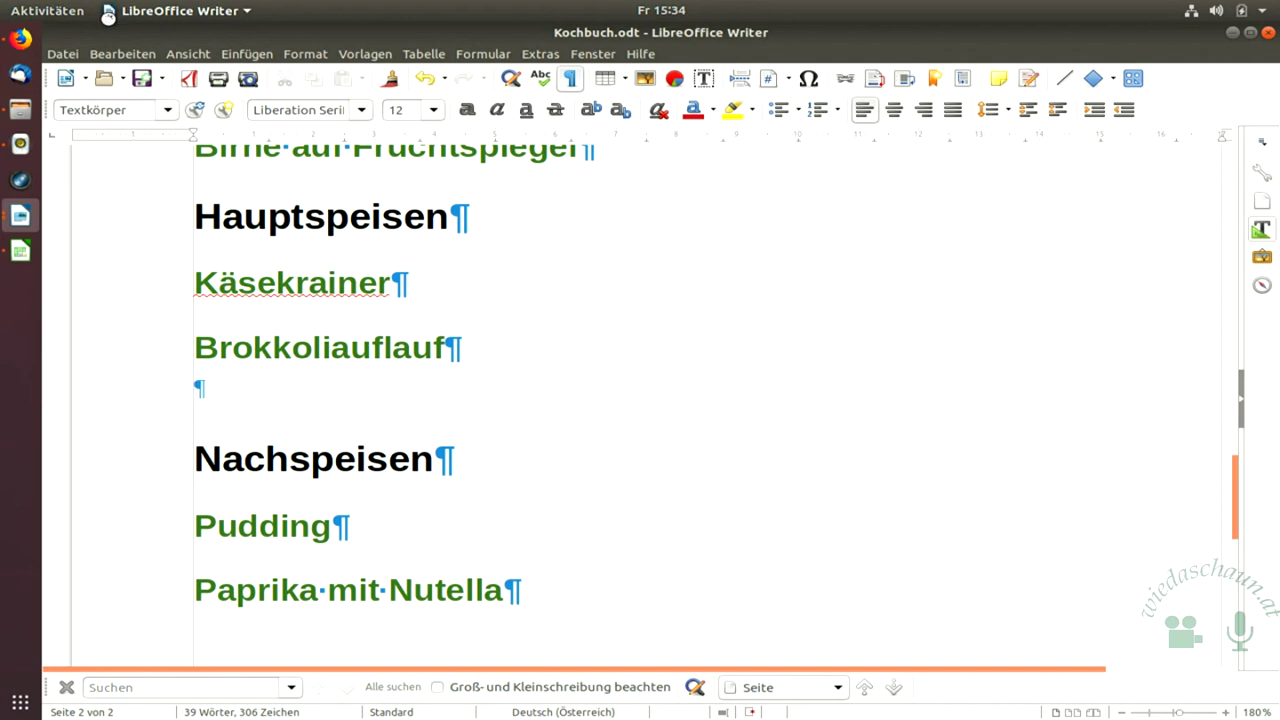
Insert the image DSC_6006.JPG from the ipocksnet folder in Bilder into the empty paragraph below Brokkoliauflauf.
{"action": "left_click", "coordinate": [232, 55]}
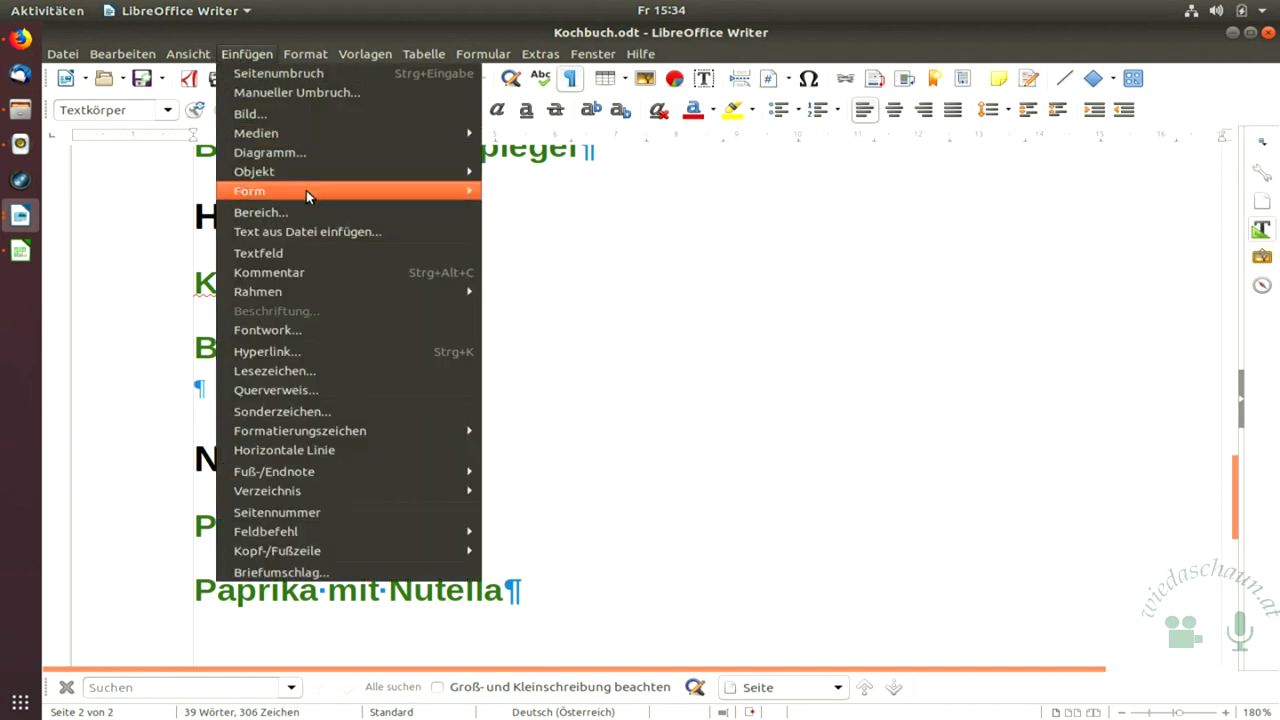
{"action": "left_click", "coordinate": [329, 115]}
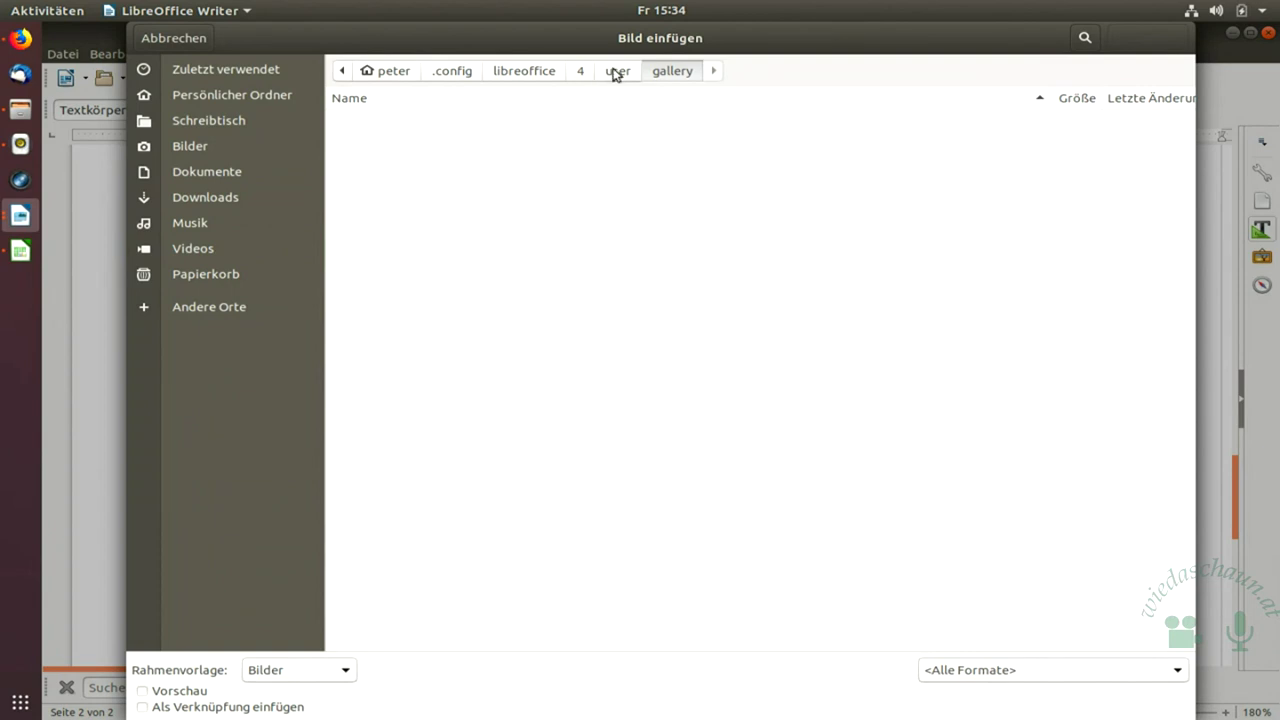
{"action": "left_click", "coordinate": [240, 148]}
{"action": "scroll", "coordinate": [520, 470], "scroll_direction": "down", "scroll_amount": 5}
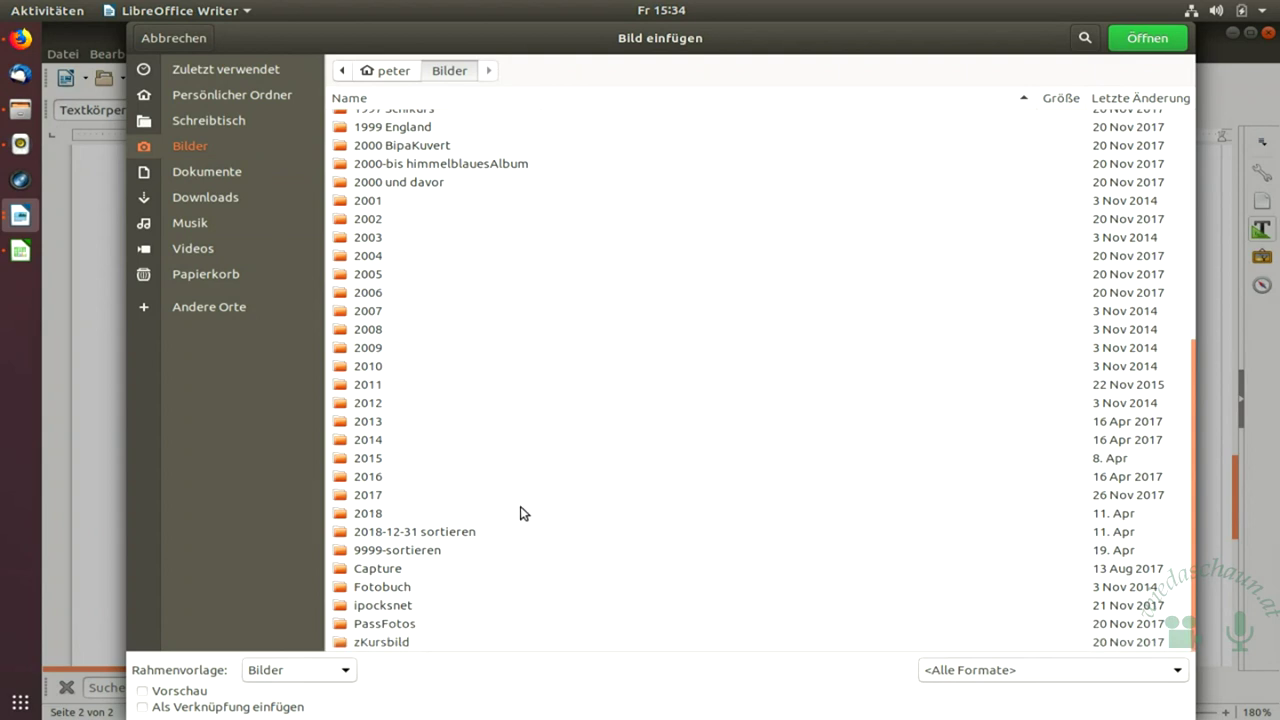
{"action": "double_click", "coordinate": [426, 604]}
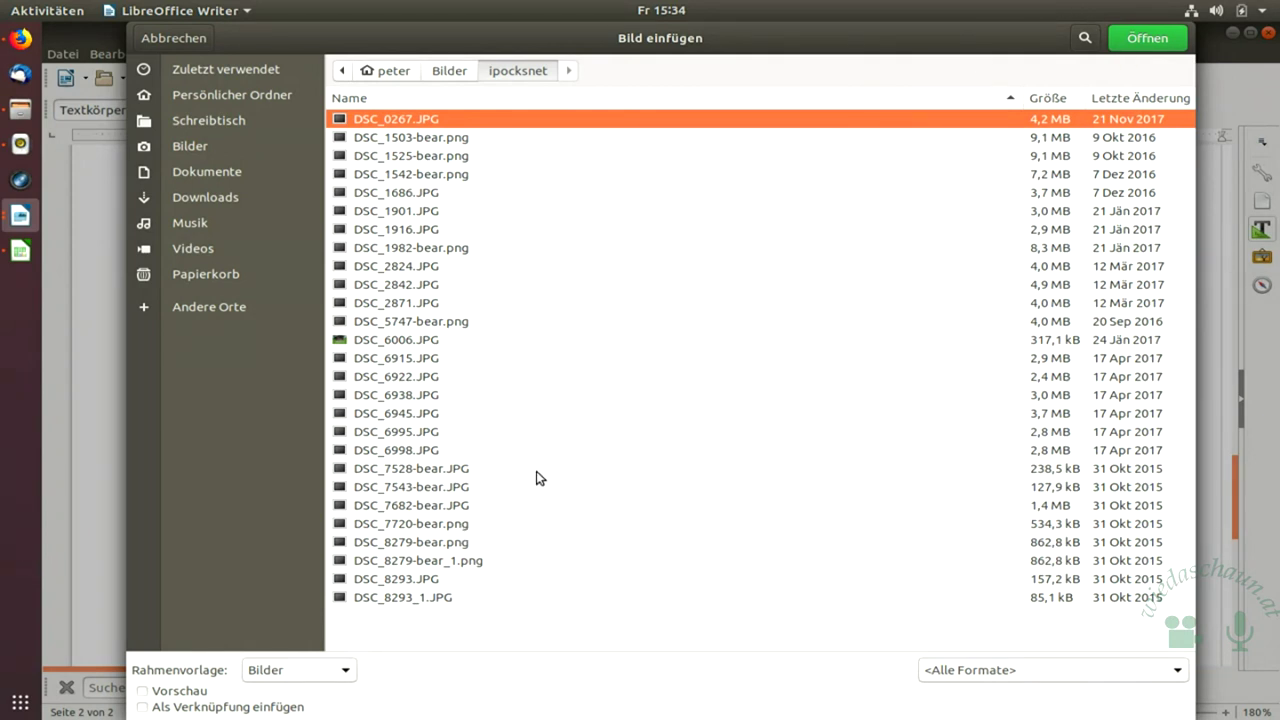
{"action": "left_click", "coordinate": [475, 372]}
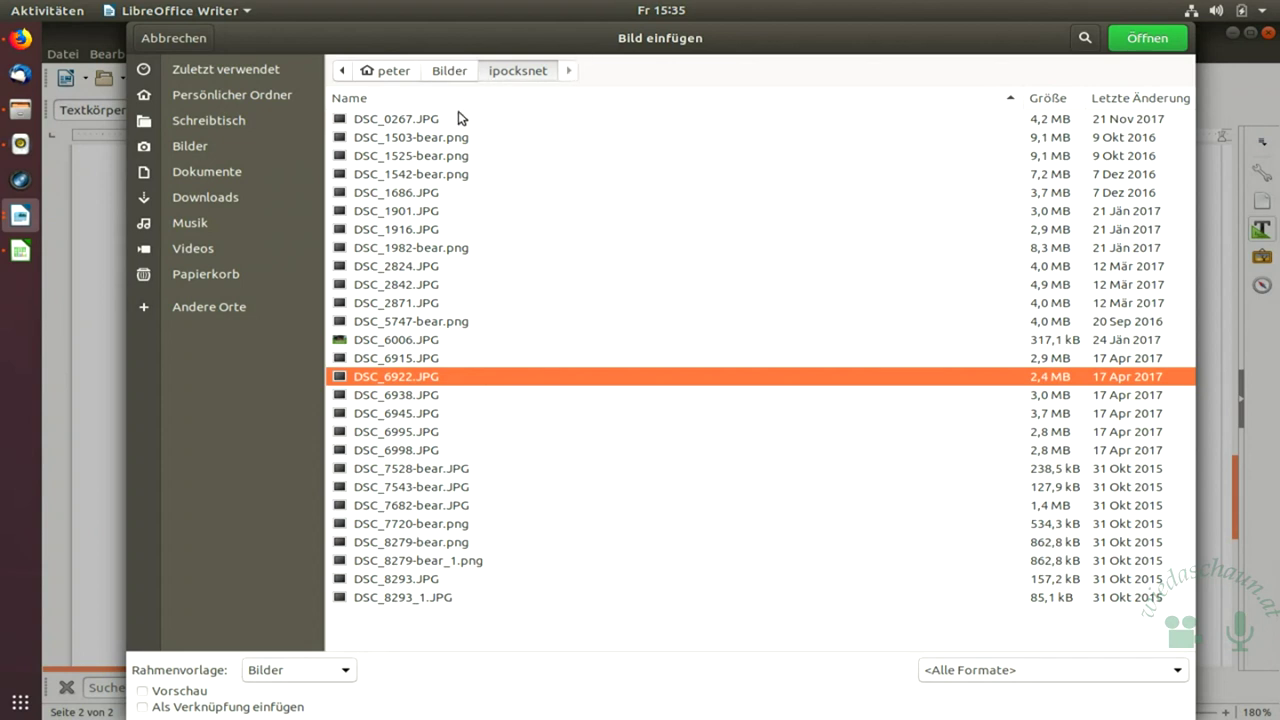
{"action": "double_click", "coordinate": [400, 340]}
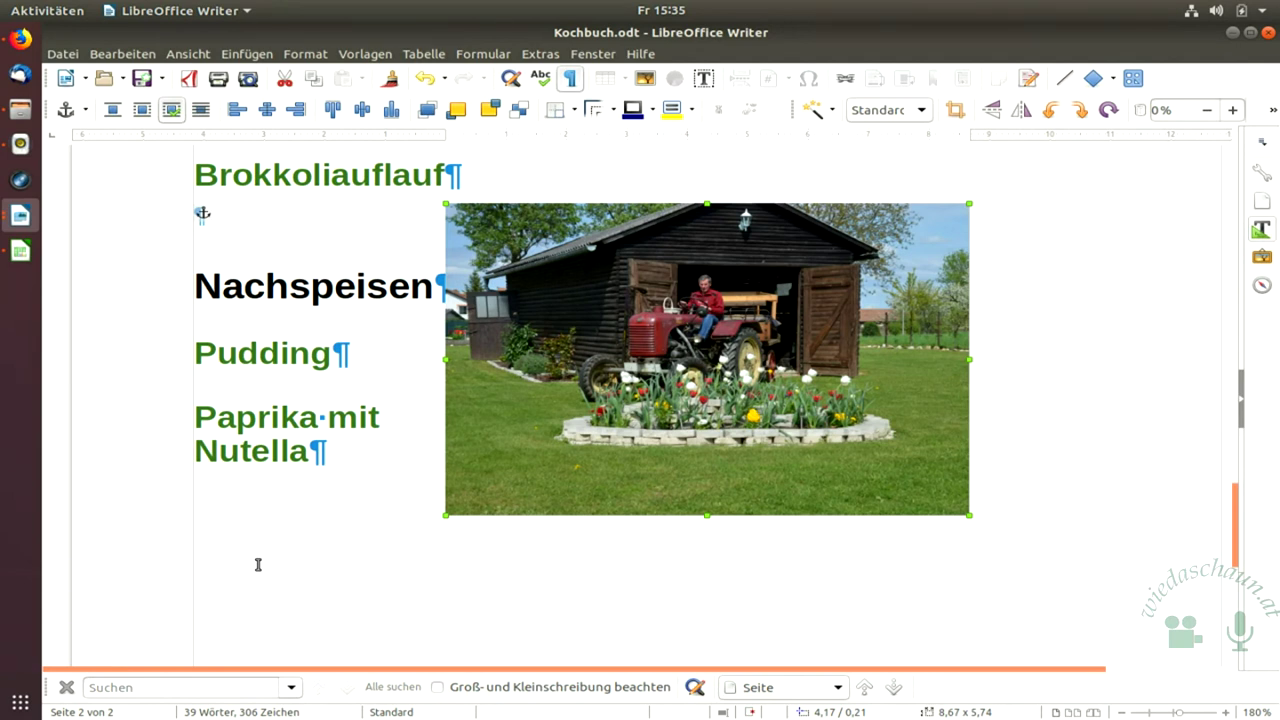
Show the styles for the inserted image, look at the settings of the Bilder frame style, and close them unchanged.
{"action": "left_click", "coordinate": [1262, 229]}
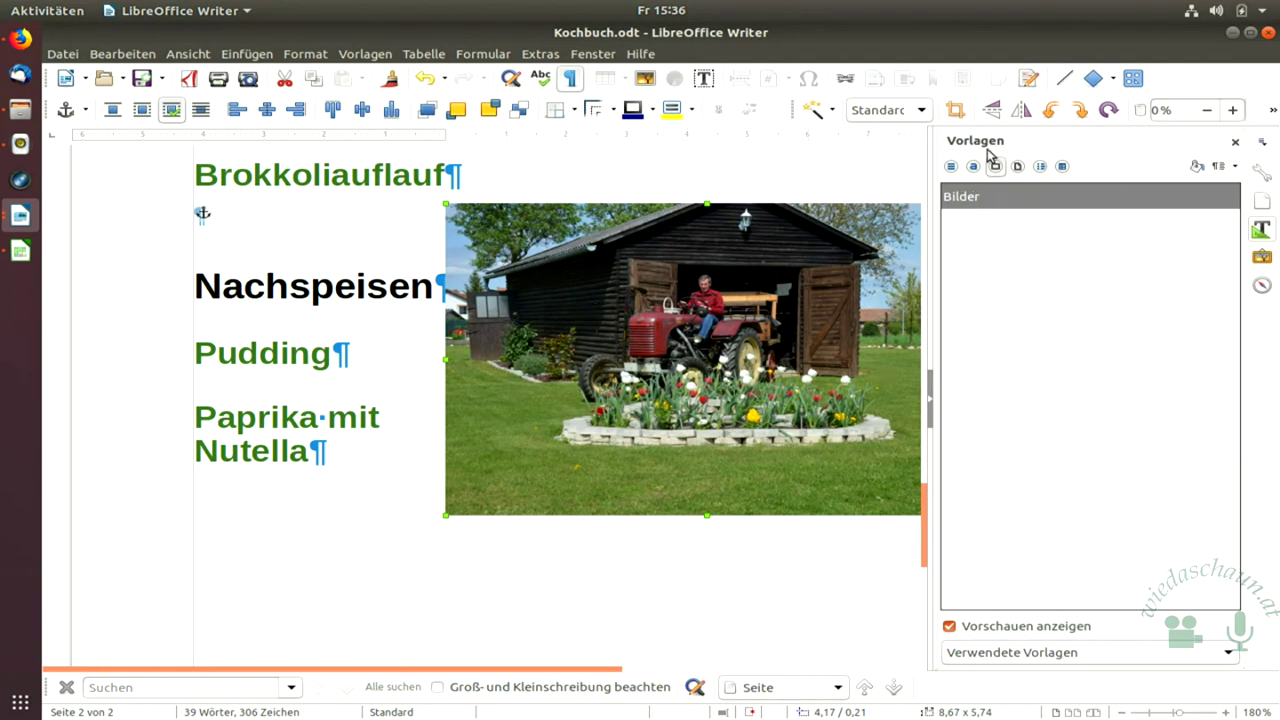
{"action": "right_click", "coordinate": [990, 199]}
{"action": "left_click", "coordinate": [1010, 224]}
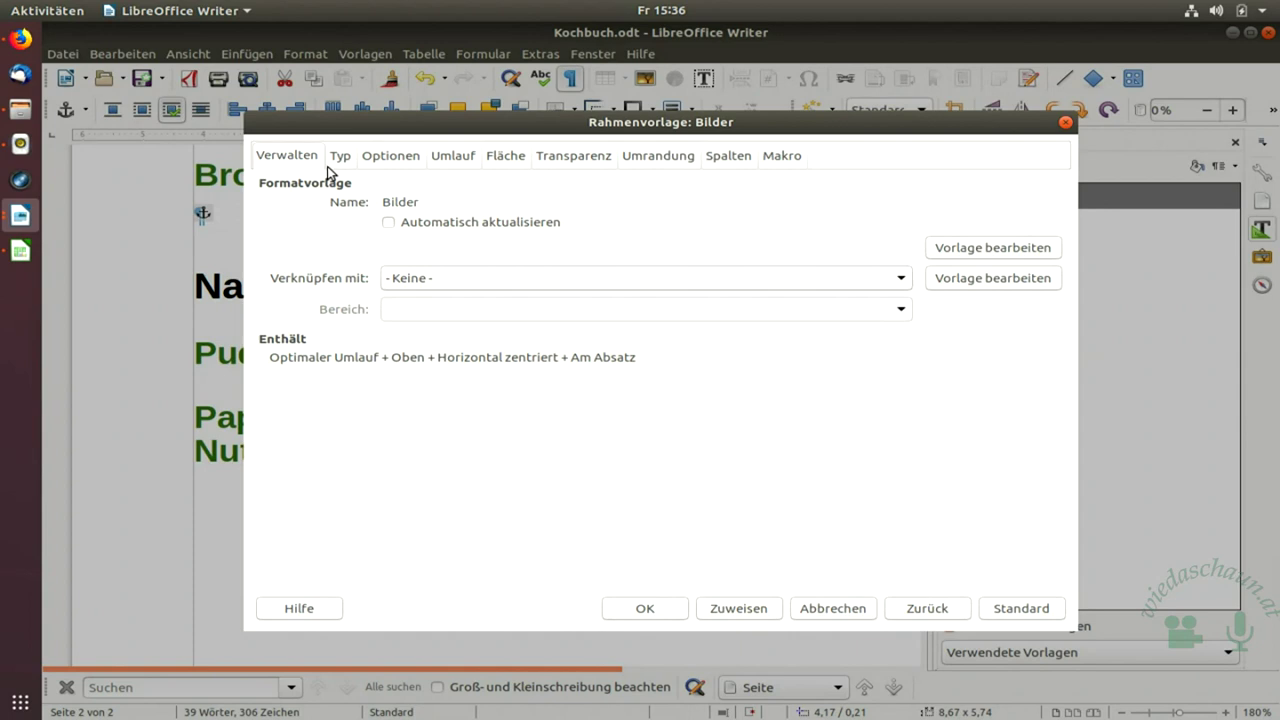
{"action": "left_click", "coordinate": [1065, 123]}
Crop the tractor photo from its corners to about 4.7 × 2.9 cm, keeping the tractor and the flowers in front.
{"action": "right_click", "coordinate": [618, 266]}
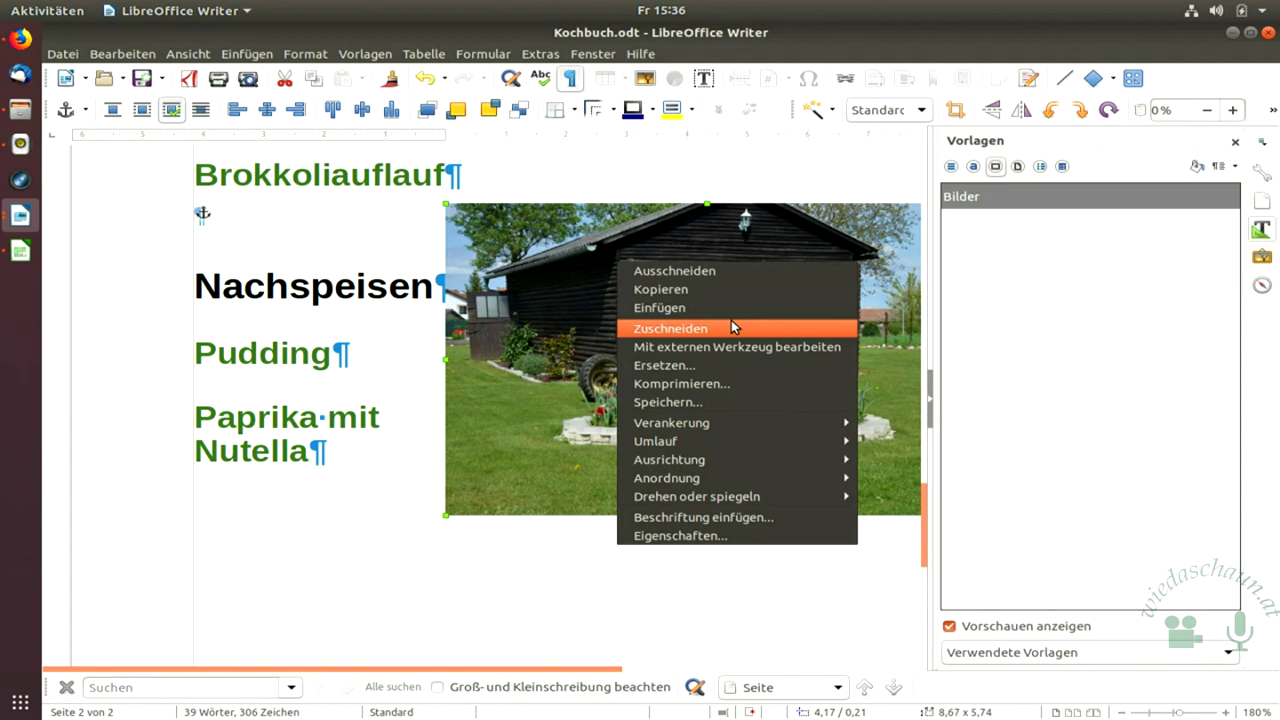
{"action": "left_click", "coordinate": [815, 332]}
{"action": "left_click_drag", "start_coordinate": [447, 513], "coordinate": [518, 474]}
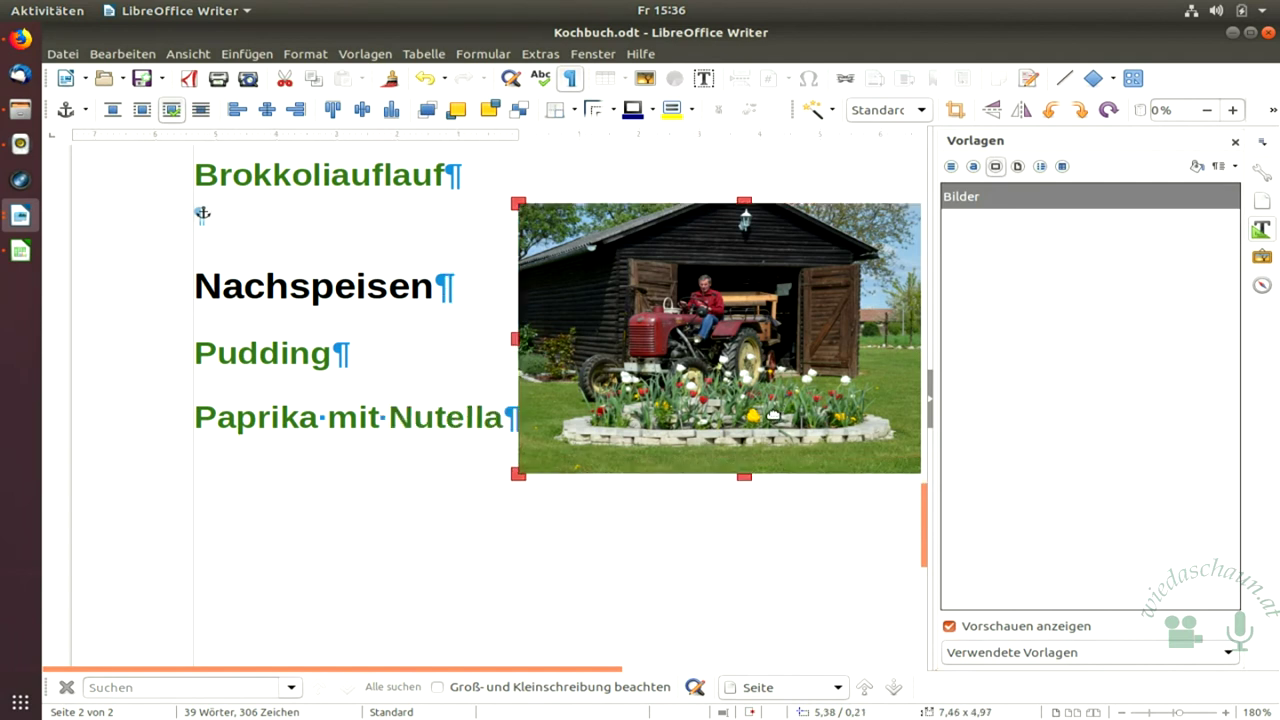
{"action": "left_click_drag", "start_coordinate": [522, 667], "coordinate": [646, 667]}
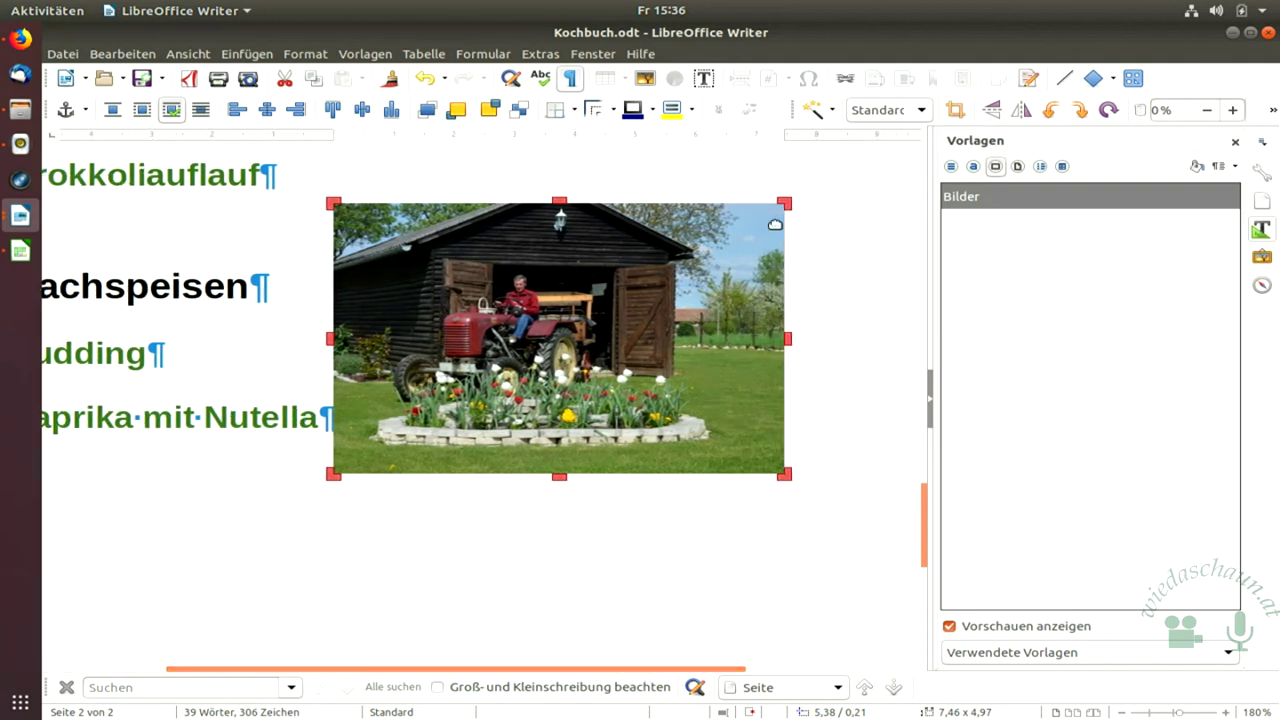
{"action": "left_click_drag", "start_coordinate": [785, 203], "coordinate": [656, 260]}
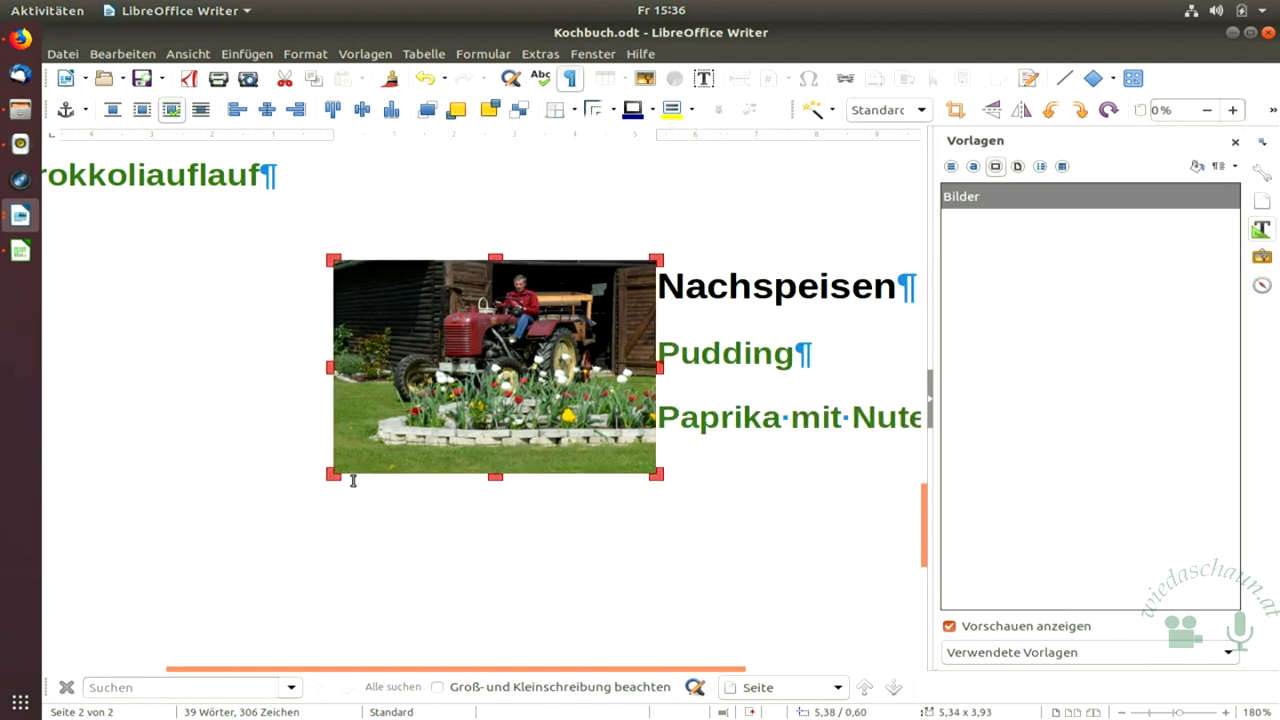
{"action": "left_click_drag", "start_coordinate": [333, 474], "coordinate": [371, 420]}
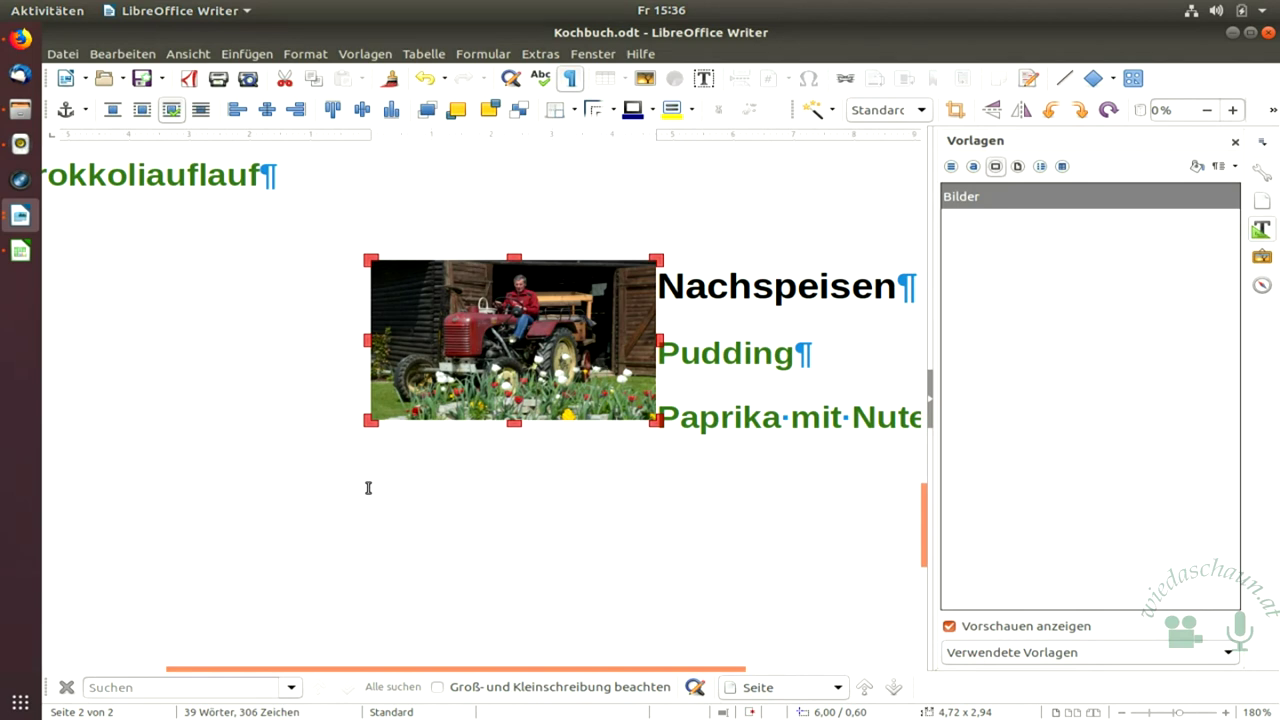
{"action": "right_click", "coordinate": [494, 507]}
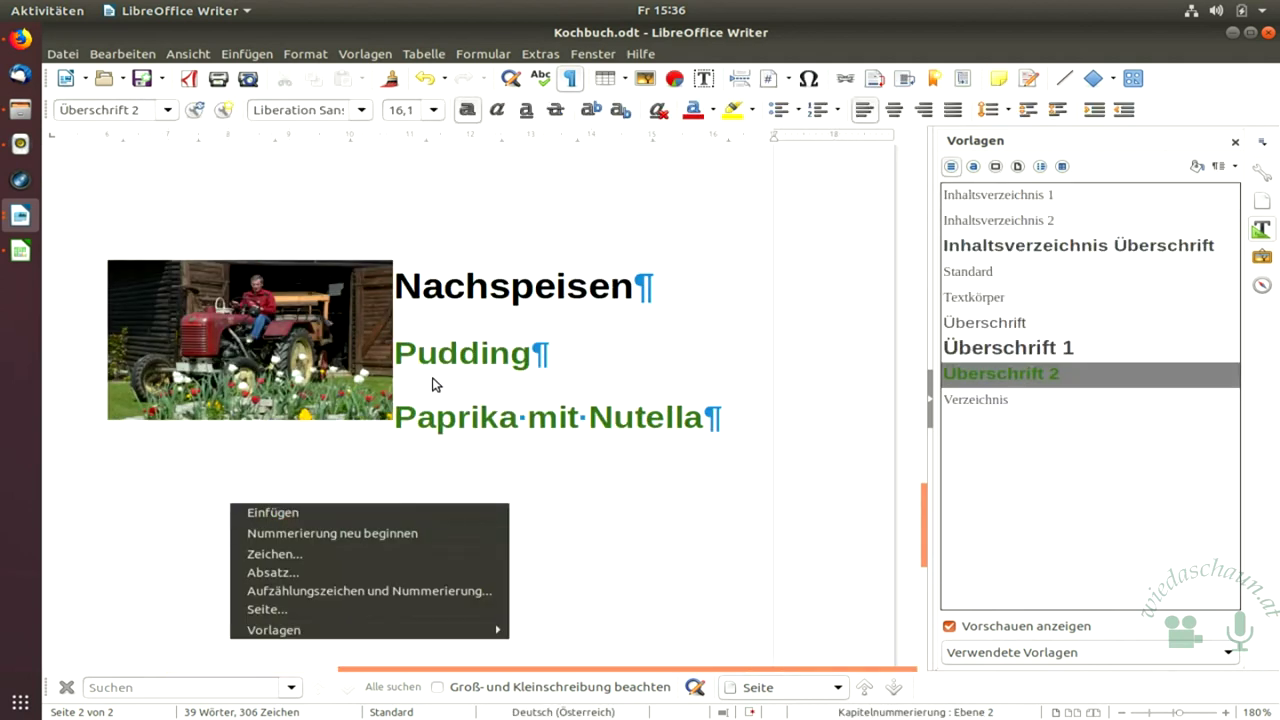
{"action": "left_click", "coordinate": [226, 346]}
Edit the Bilder frame style of the tractor photo and set its text wrap to Kein.
{"action": "left_click", "coordinate": [244, 322]}
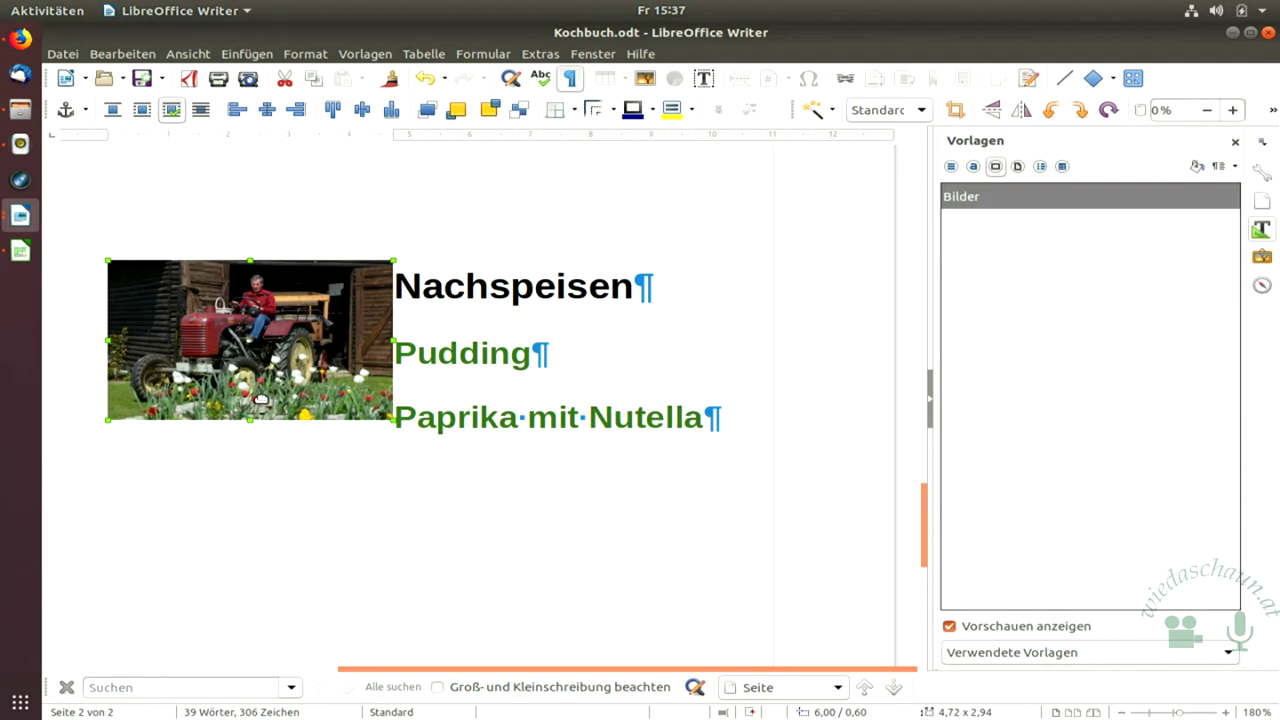
{"action": "right_click", "coordinate": [1010, 200]}
{"action": "left_click", "coordinate": [1030, 224]}
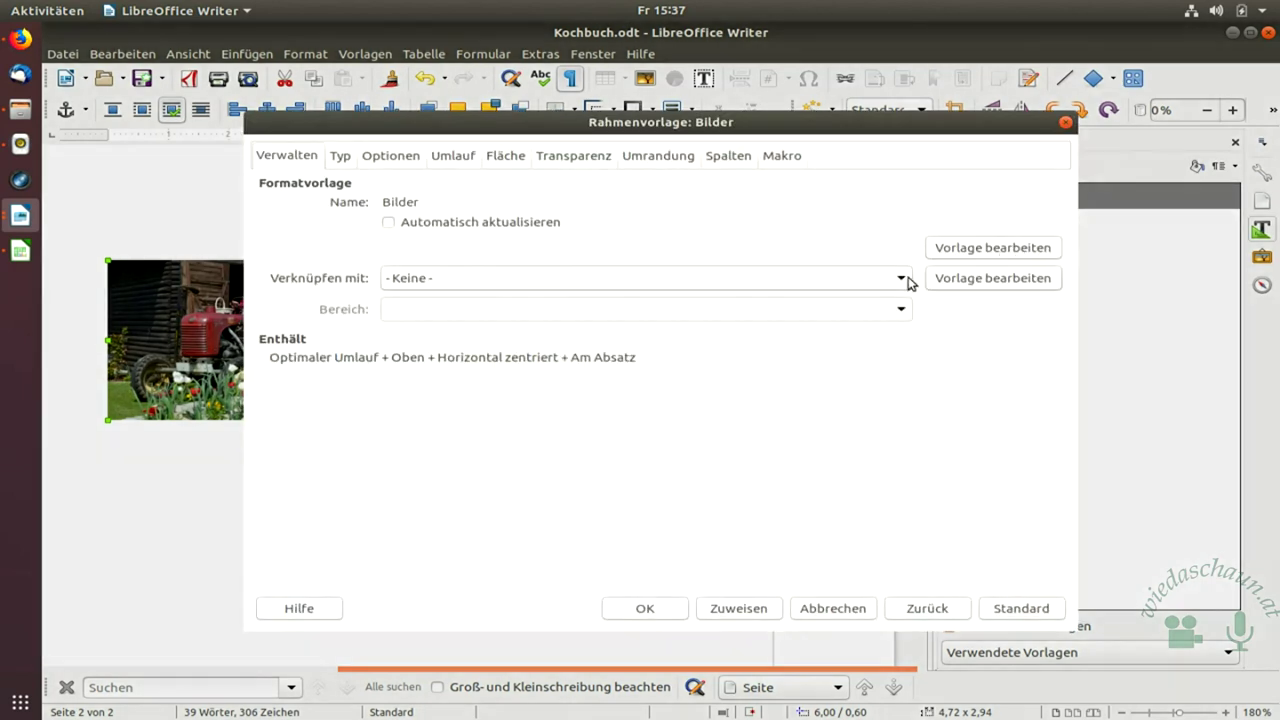
{"action": "left_click", "coordinate": [446, 156]}
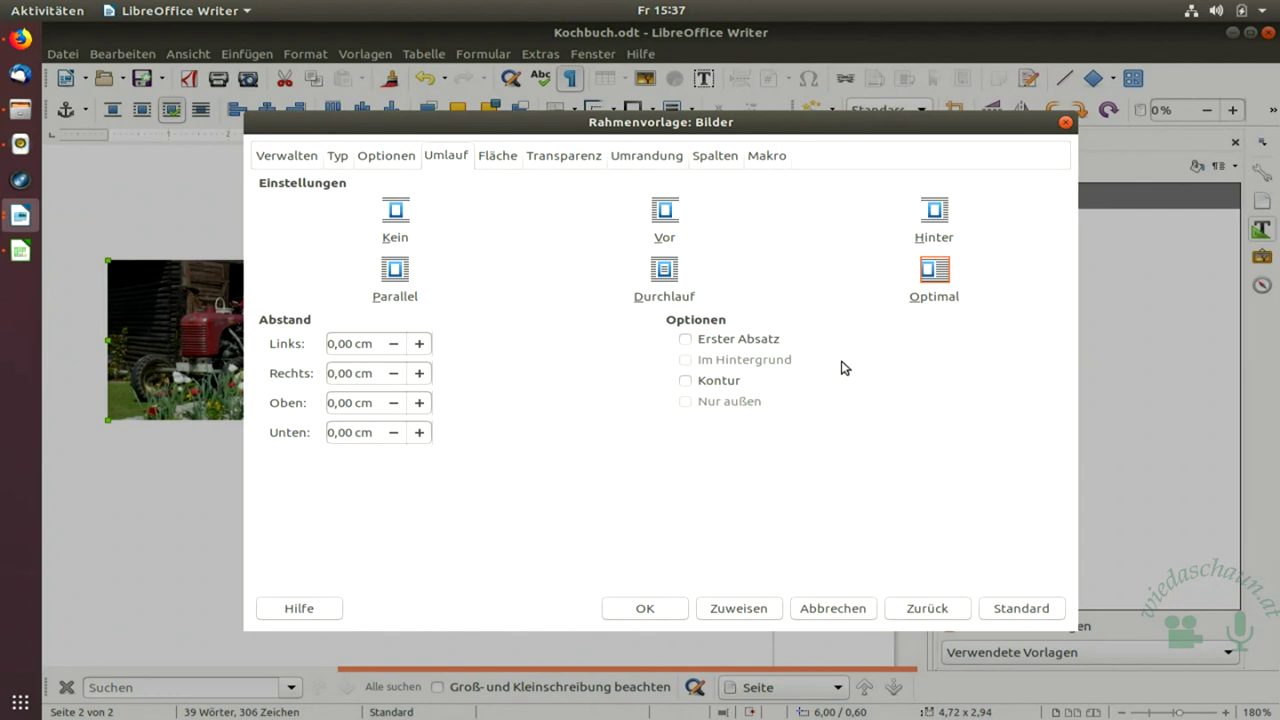
{"action": "left_click", "coordinate": [395, 212]}
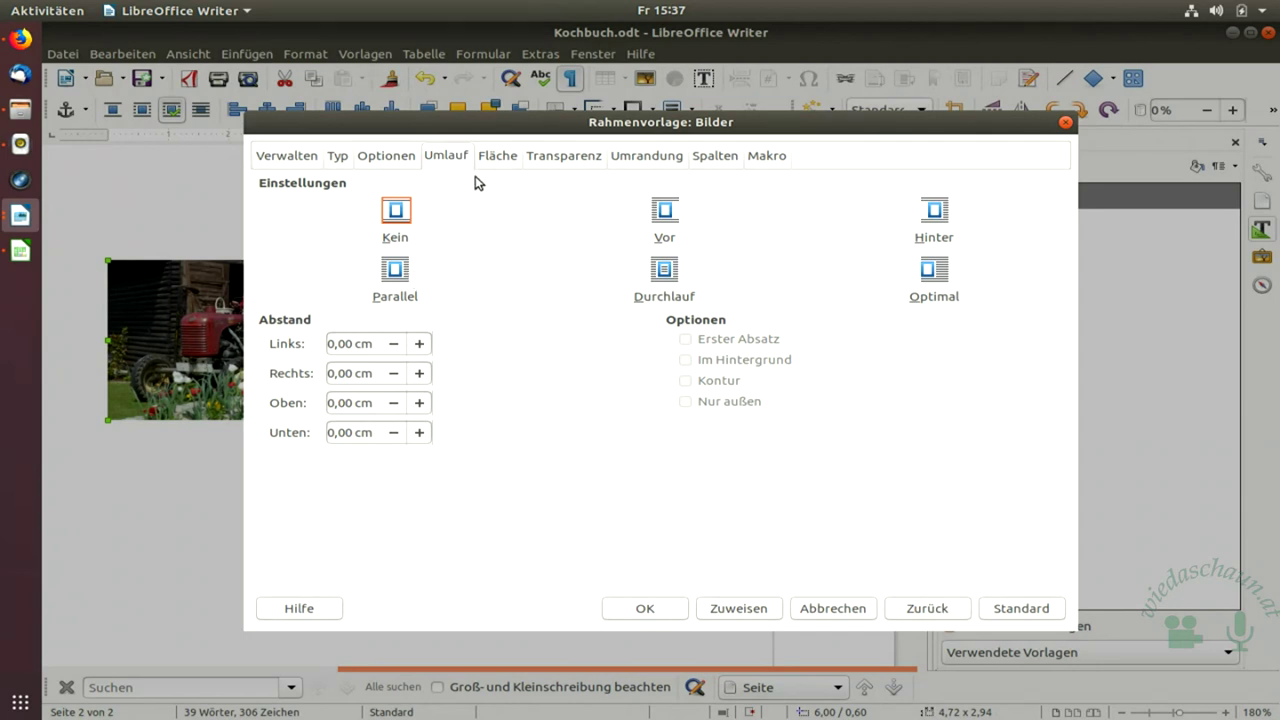
Turn off automatic height in the Bilder frame style, set the width to 10 cm, and apply the style changes.
{"action": "left_click", "coordinate": [381, 157]}
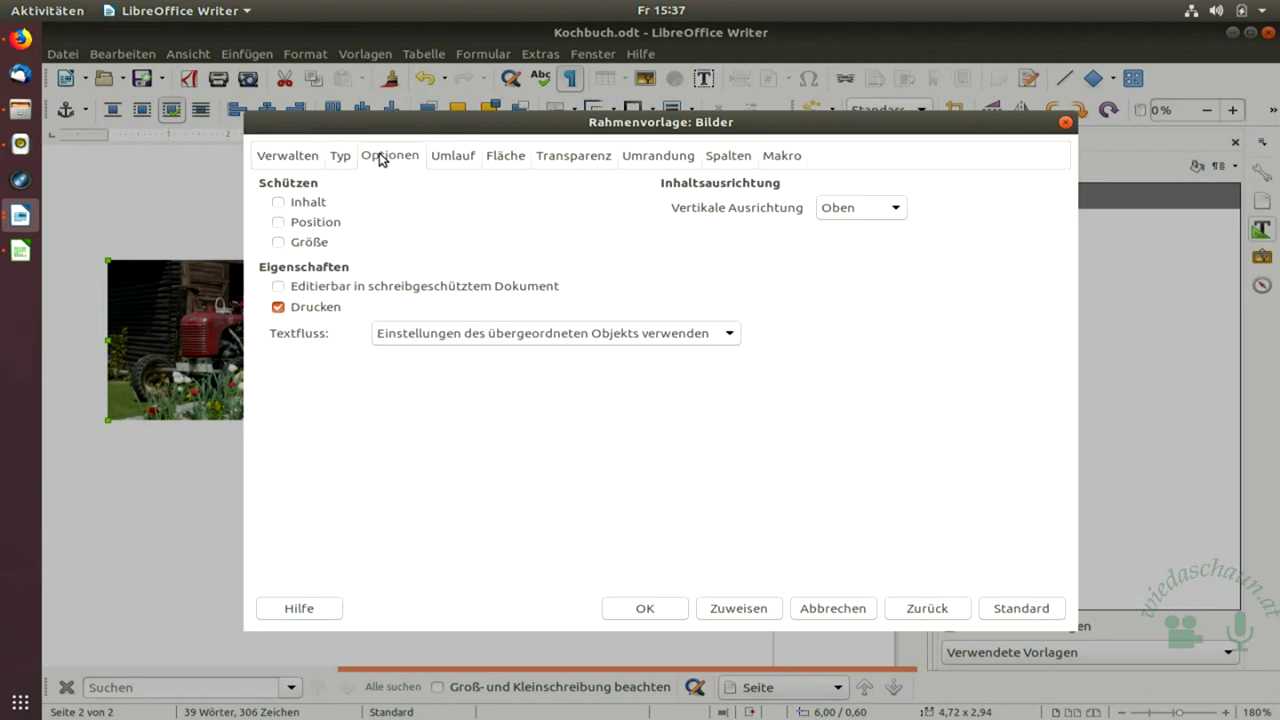
{"action": "left_click", "coordinate": [340, 158]}
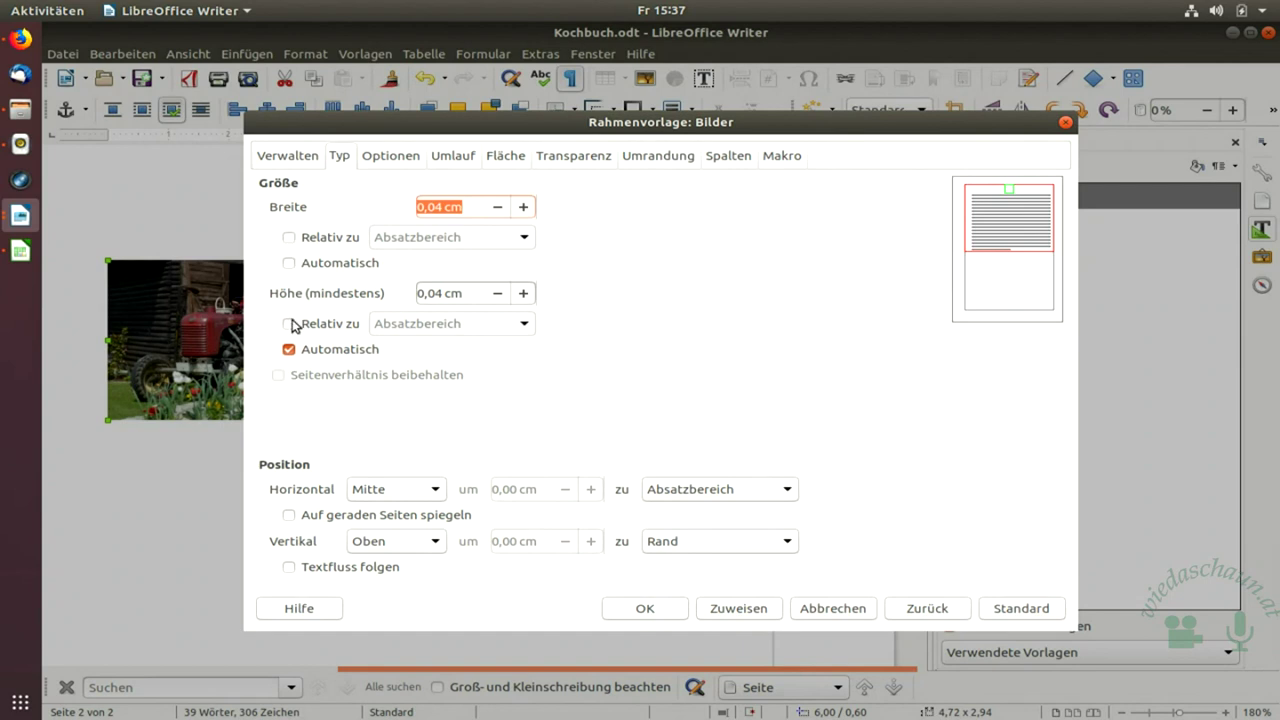
{"action": "left_click", "coordinate": [288, 350]}
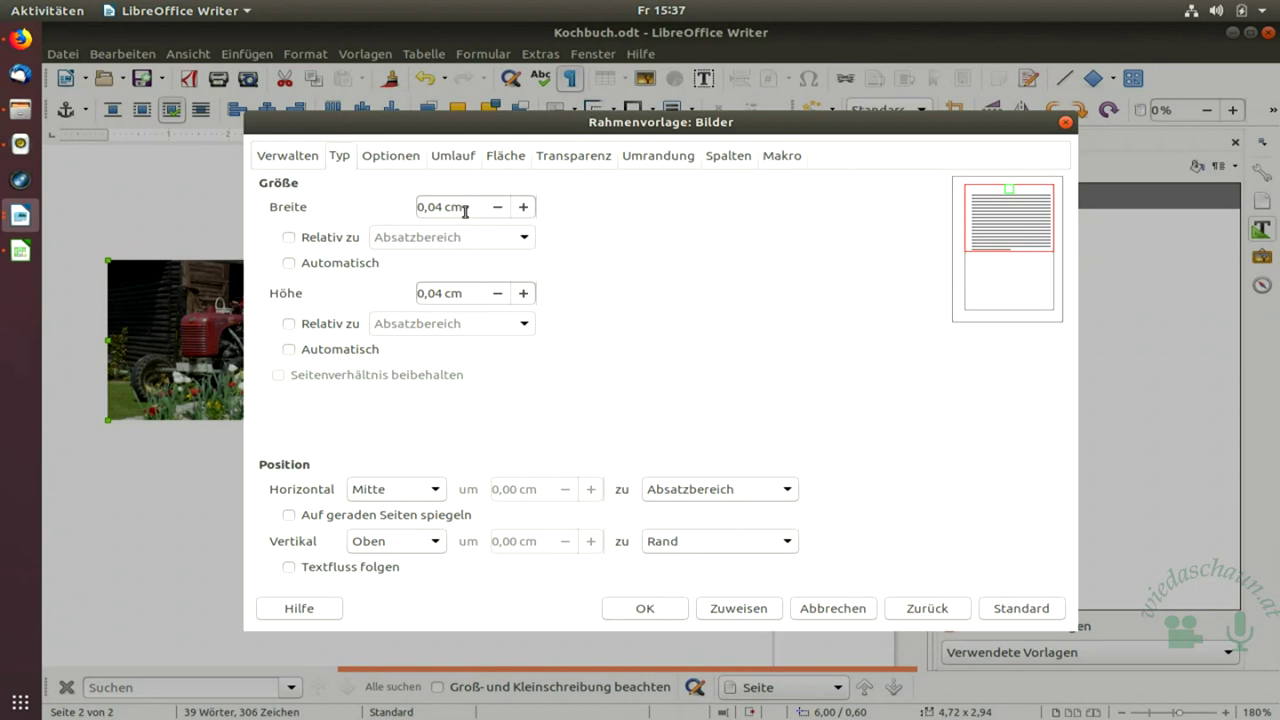
{"action": "left_click_drag", "start_coordinate": [471, 209], "coordinate": [282, 212]}
{"action": "type", "text": "10"}
{"action": "key", "text": "Tab"}
{"action": "left_click", "coordinate": [726, 608]}
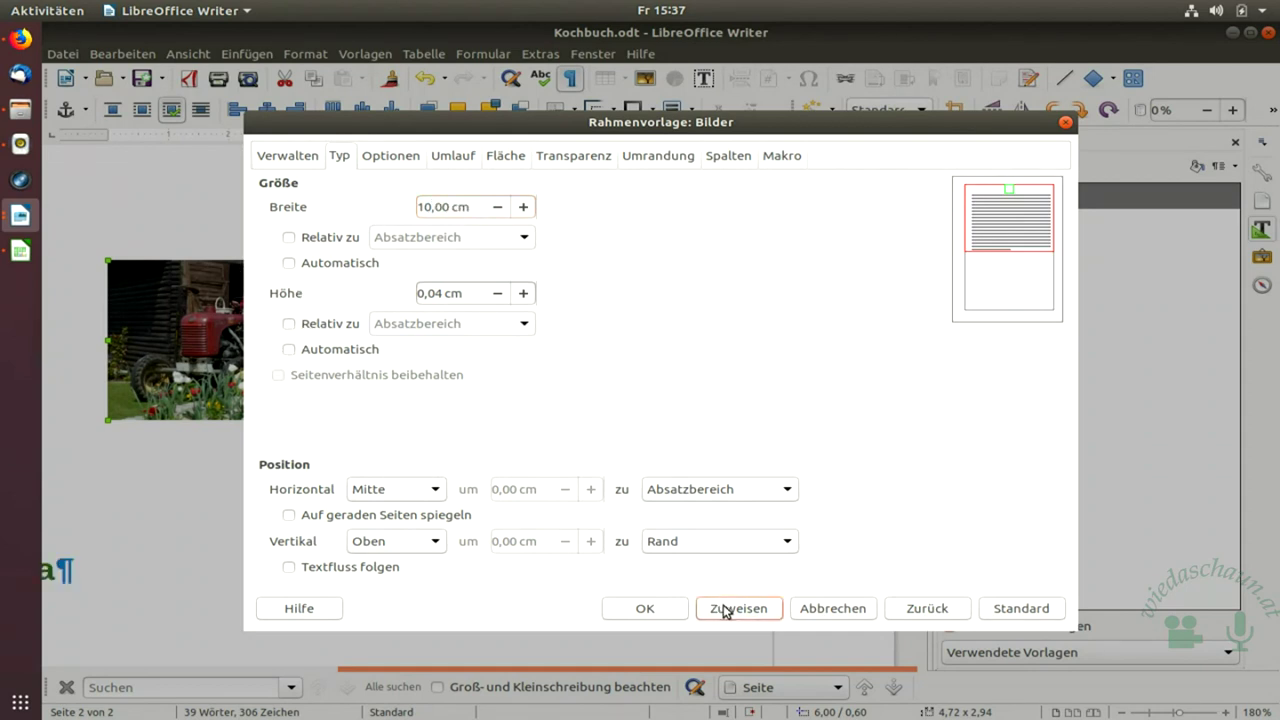
{"action": "left_click", "coordinate": [657, 608]}
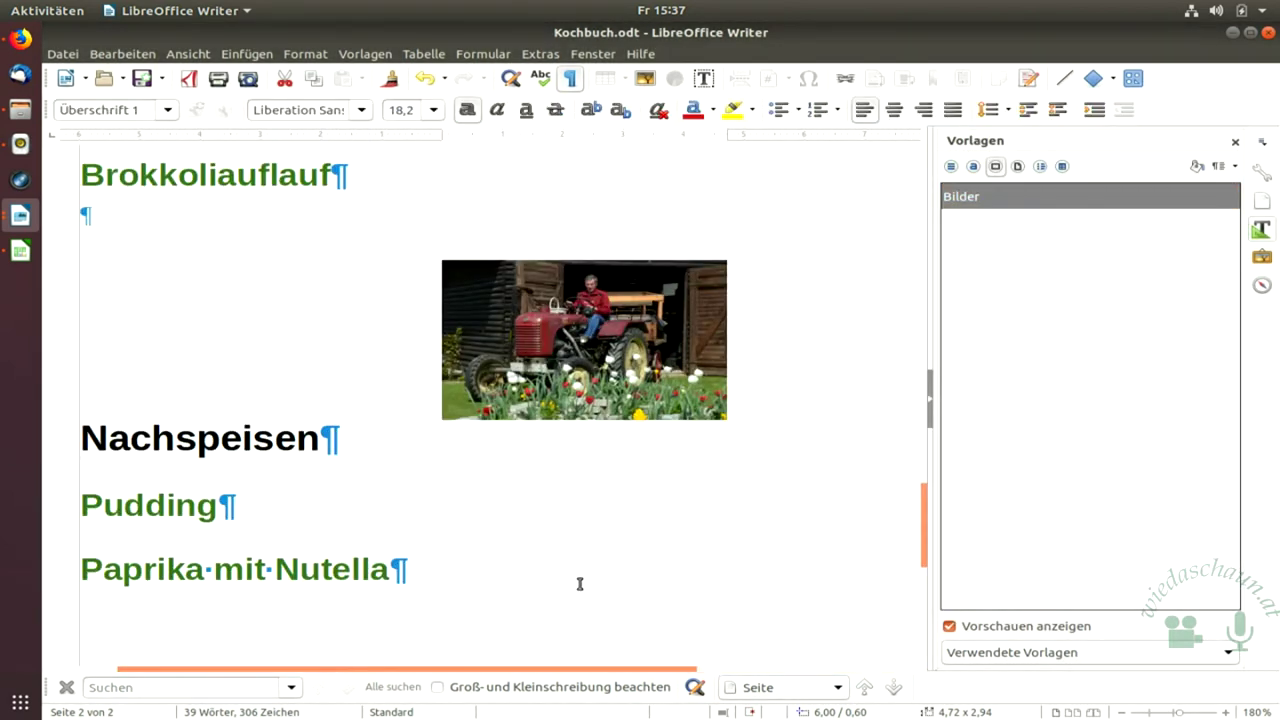
Try the relative width option in the Bilder frame style of the tractor photo and discard the changes.
{"action": "left_click", "coordinate": [578, 321]}
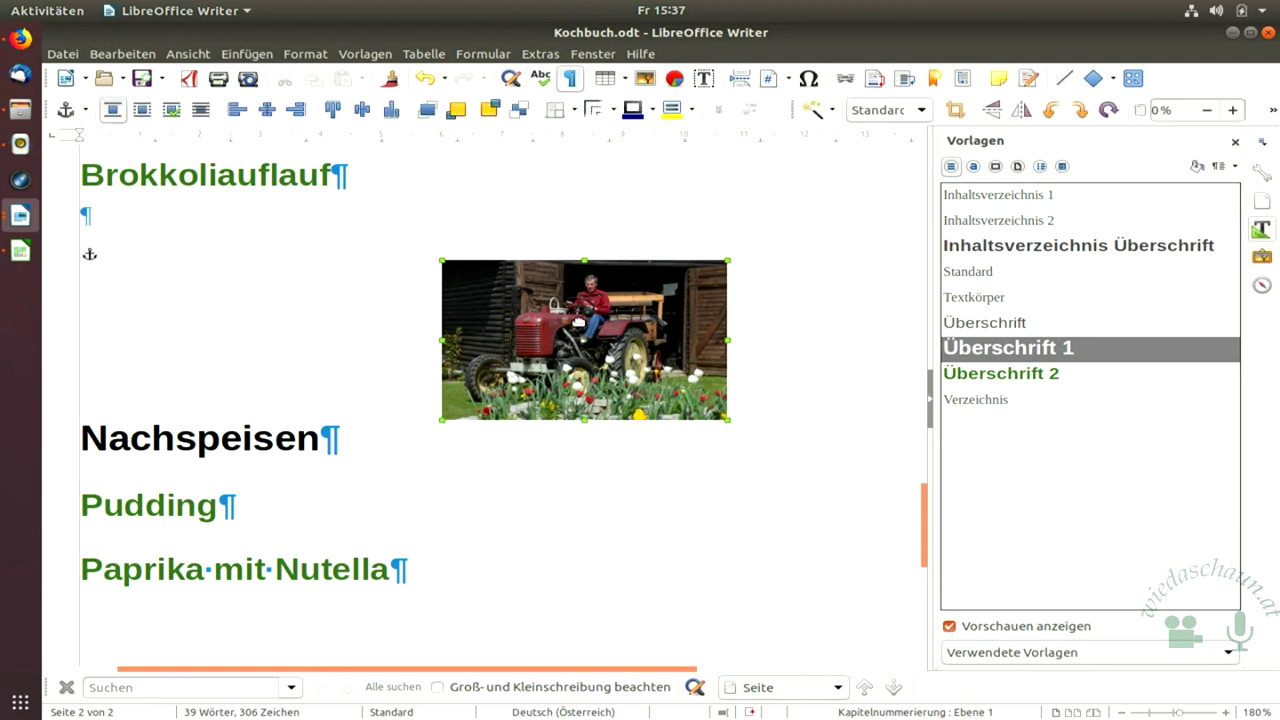
{"action": "right_click", "coordinate": [1005, 196]}
{"action": "left_click", "coordinate": [1030, 222]}
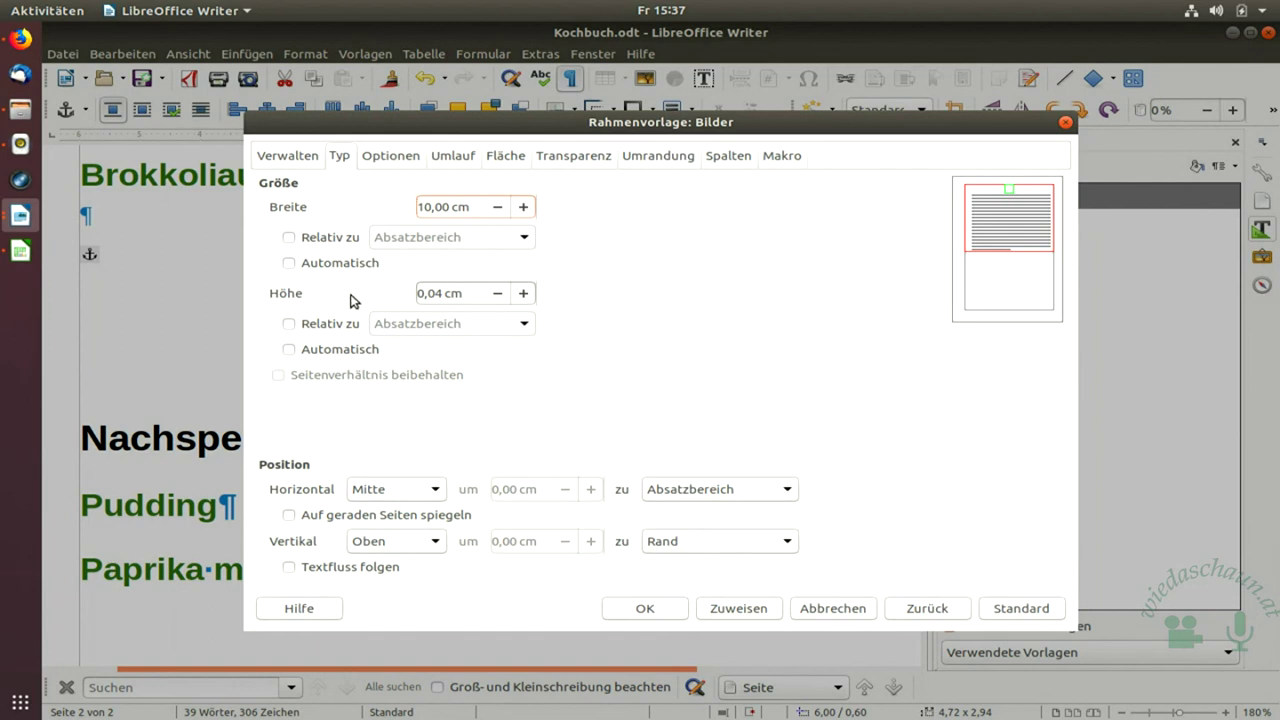
{"action": "left_click", "coordinate": [289, 237]}
{"action": "left_click", "coordinate": [289, 238]}
{"action": "left_click", "coordinate": [811, 609]}
Add an empty paragraph below Pudding and insert the image DSC_6915.JPG there without resetting its rotation.
{"action": "left_click", "coordinate": [490, 500]}
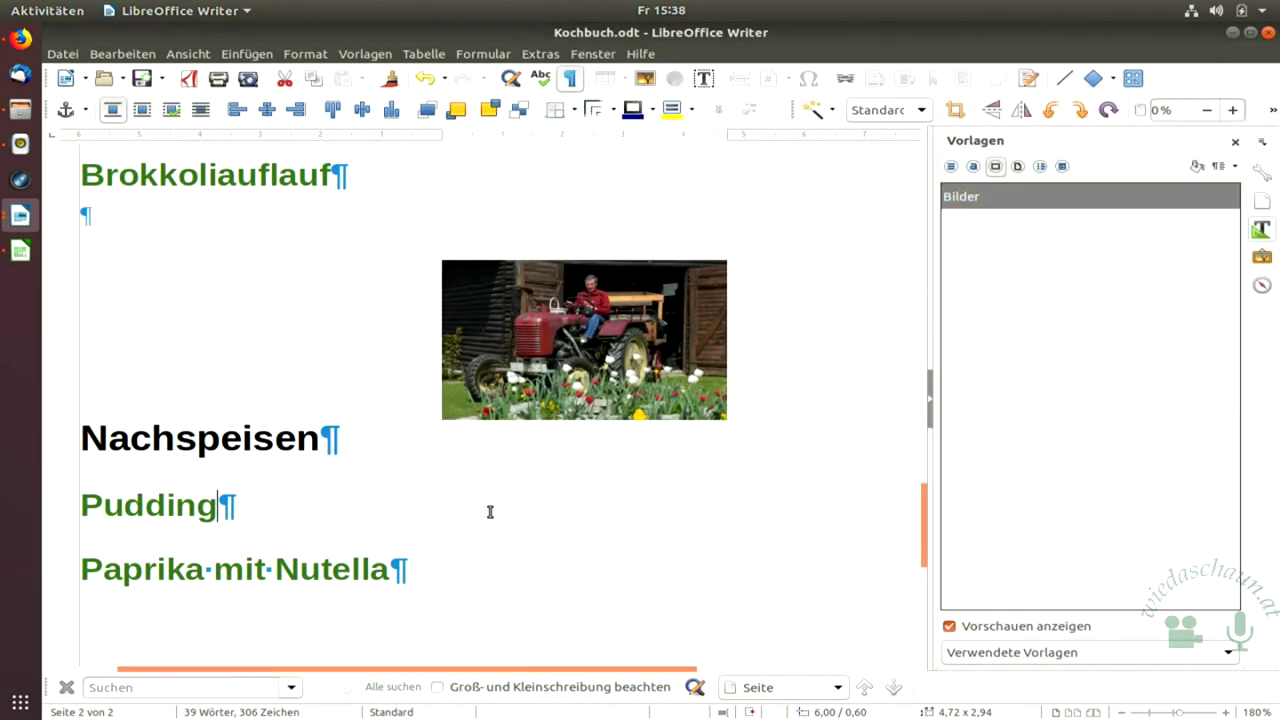
{"action": "key", "text": "Return"}
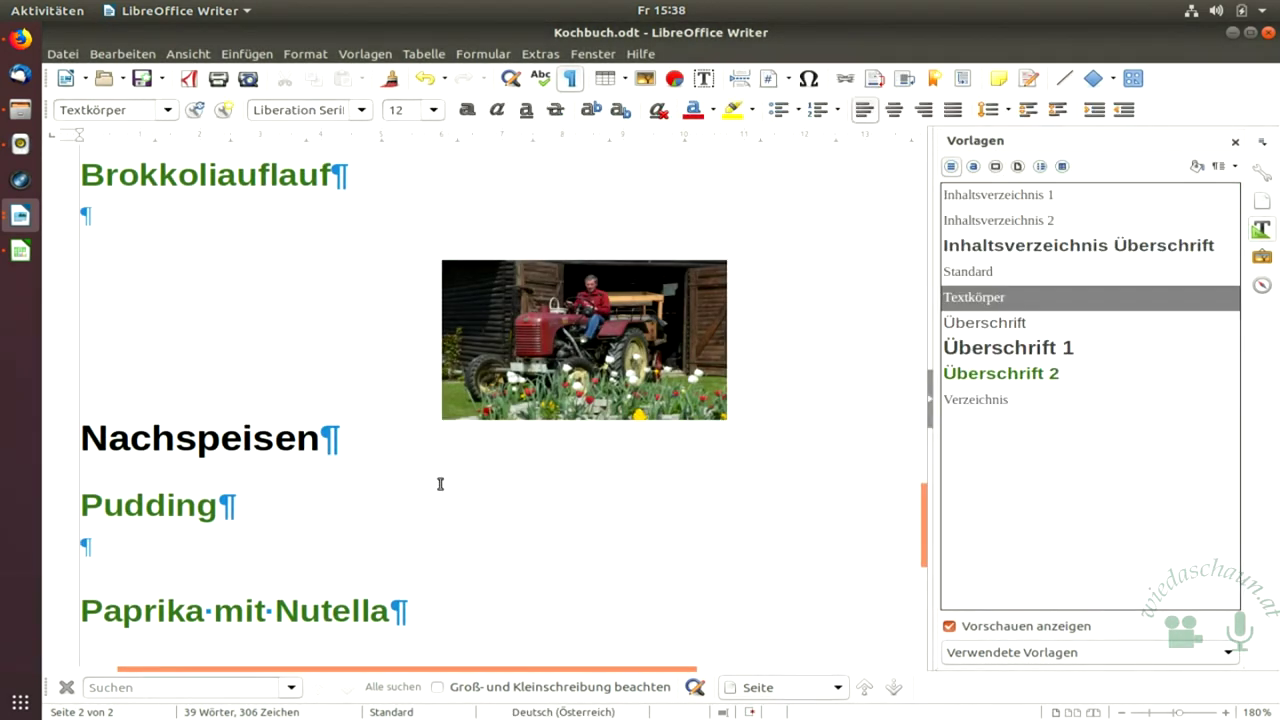
{"action": "left_click", "coordinate": [232, 54]}
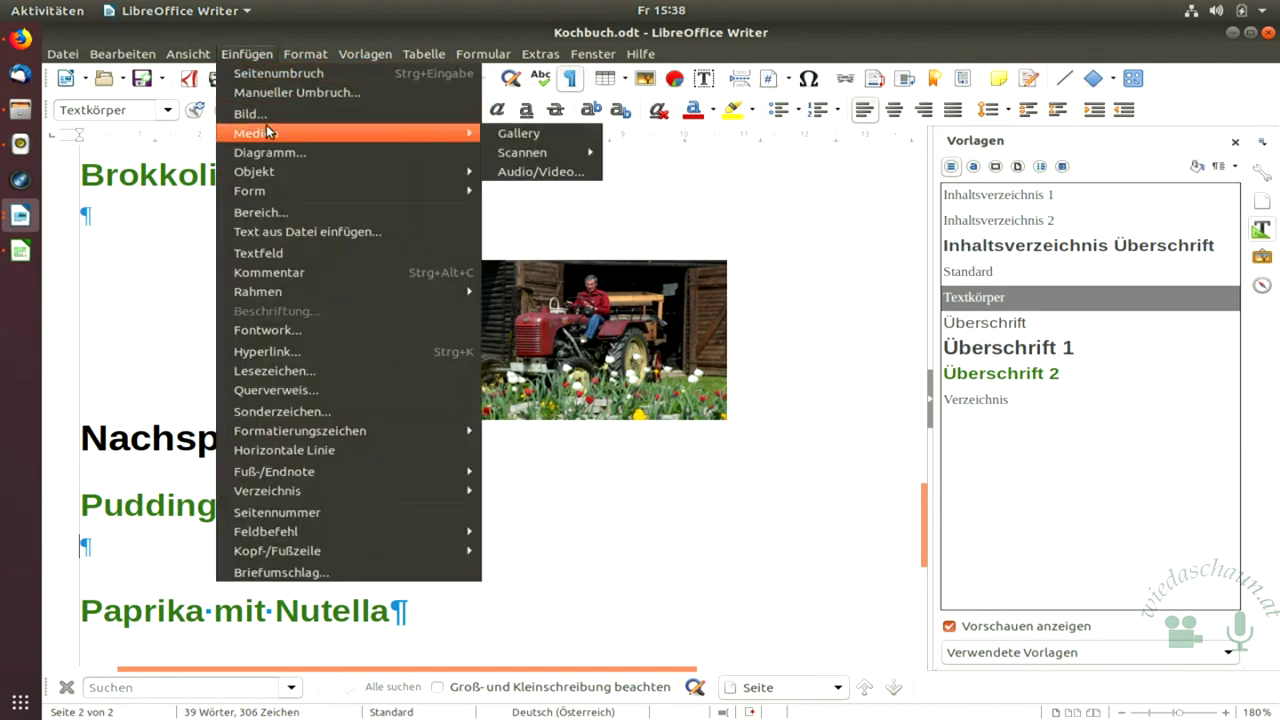
{"action": "left_click", "coordinate": [314, 229]}
{"action": "left_click", "coordinate": [428, 357]}
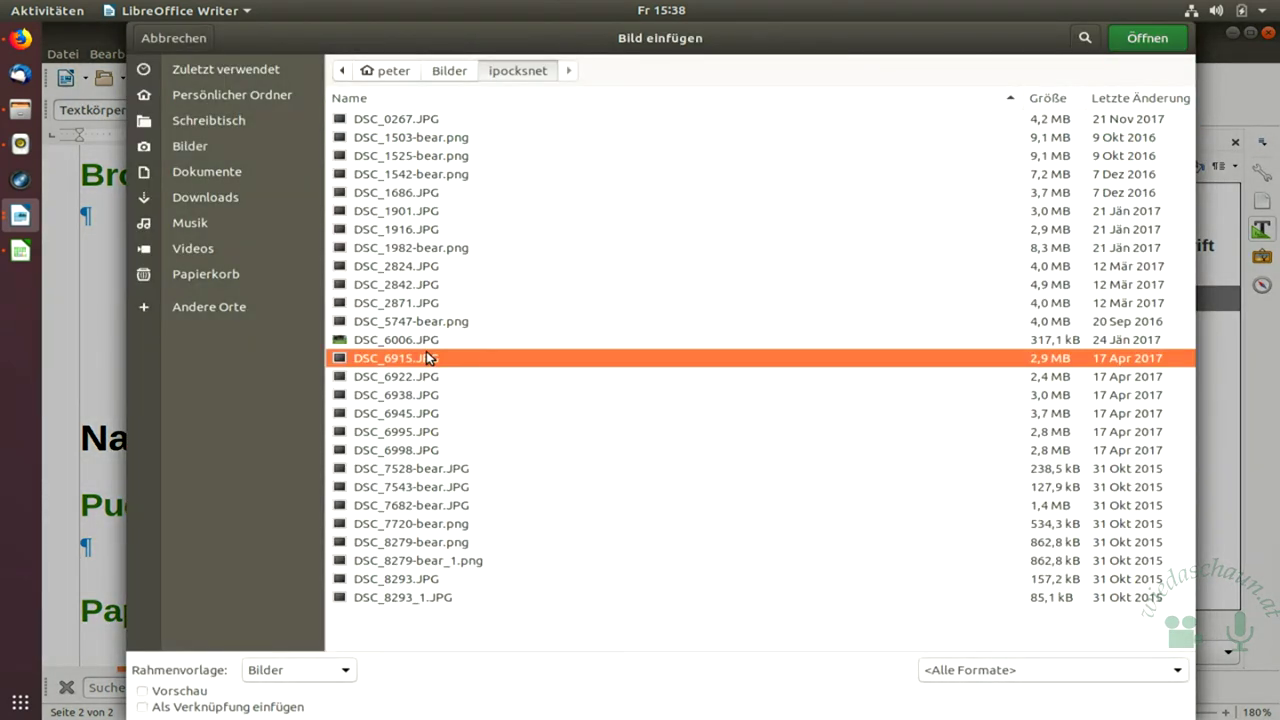
{"action": "double_click", "coordinate": [428, 357]}
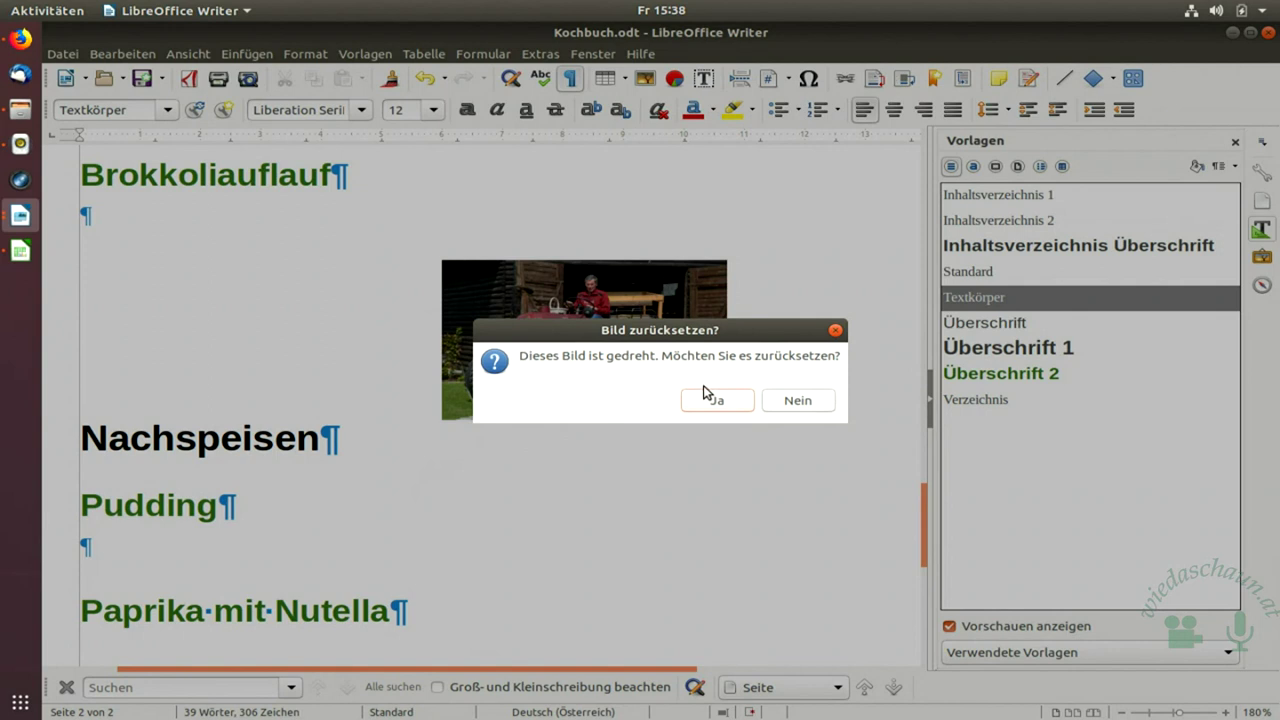
{"action": "left_click", "coordinate": [773, 402]}
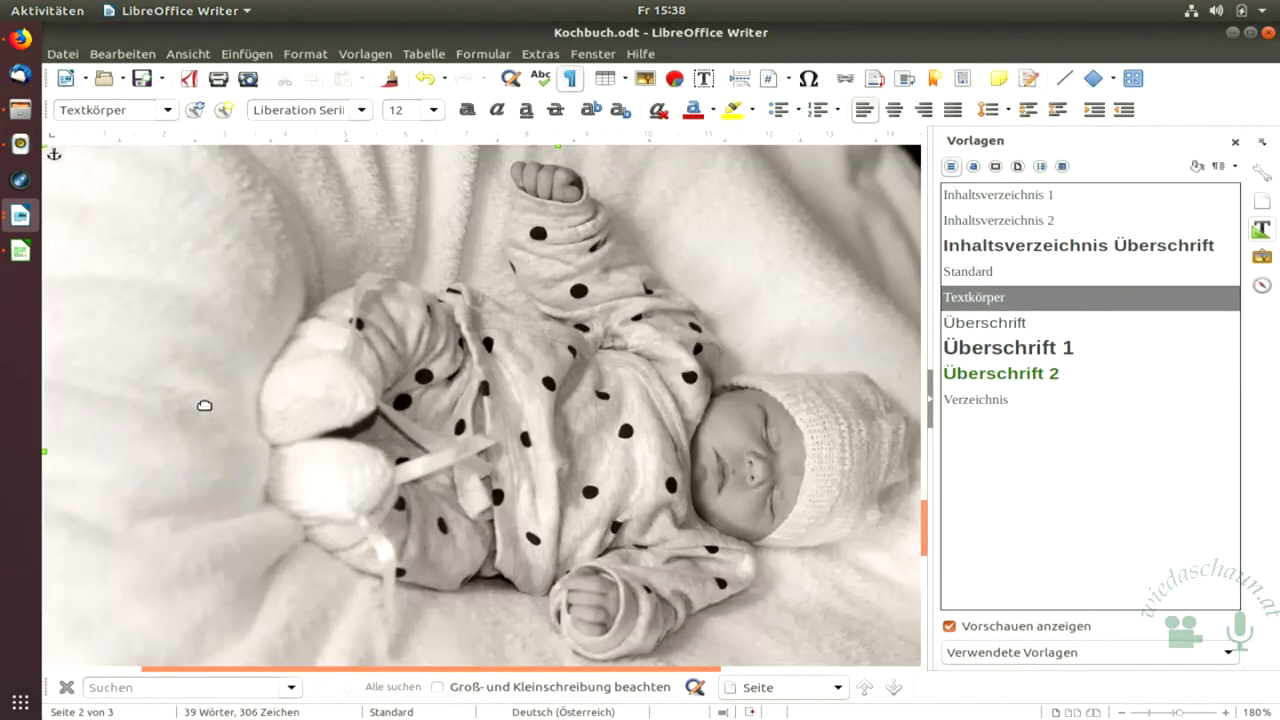
Set the text wrap of the Bilder frame style to Durchlauf and check how the images sit around the headings.
{"action": "scroll", "coordinate": [229, 377], "scroll_direction": "down", "scroll_amount": 3}
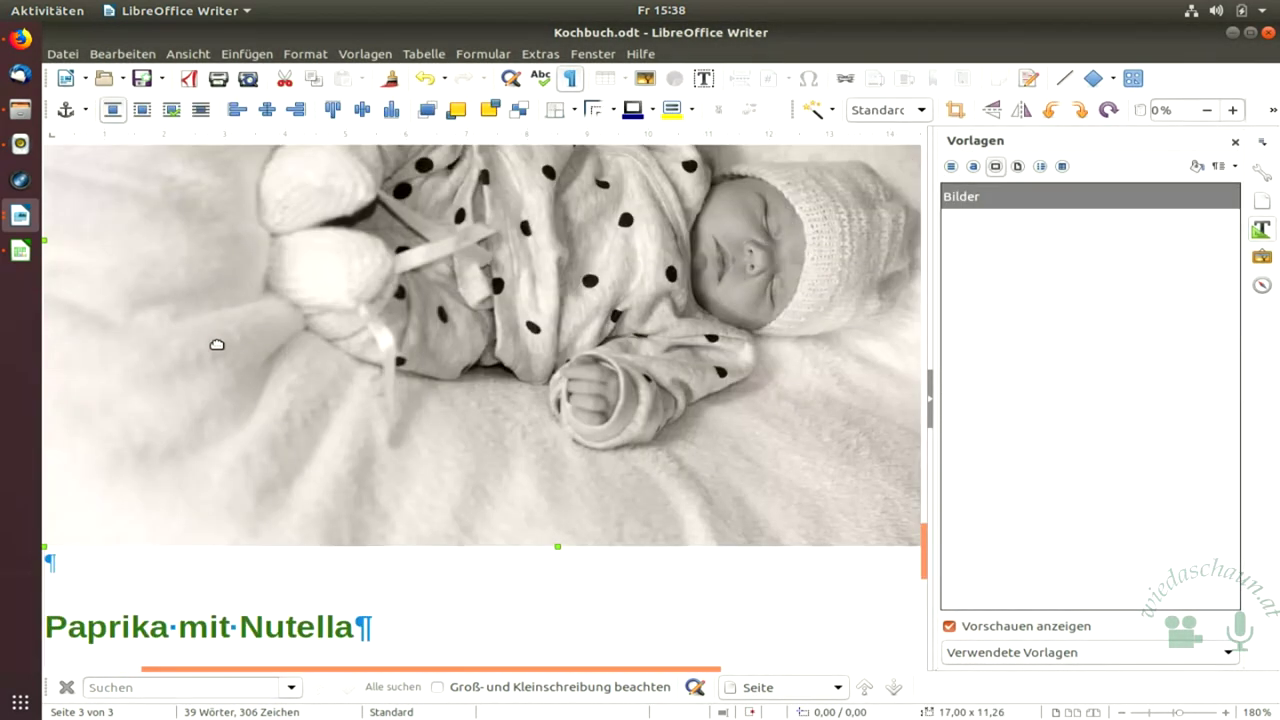
{"action": "scroll", "coordinate": [240, 363], "scroll_direction": "down", "scroll_amount": 3}
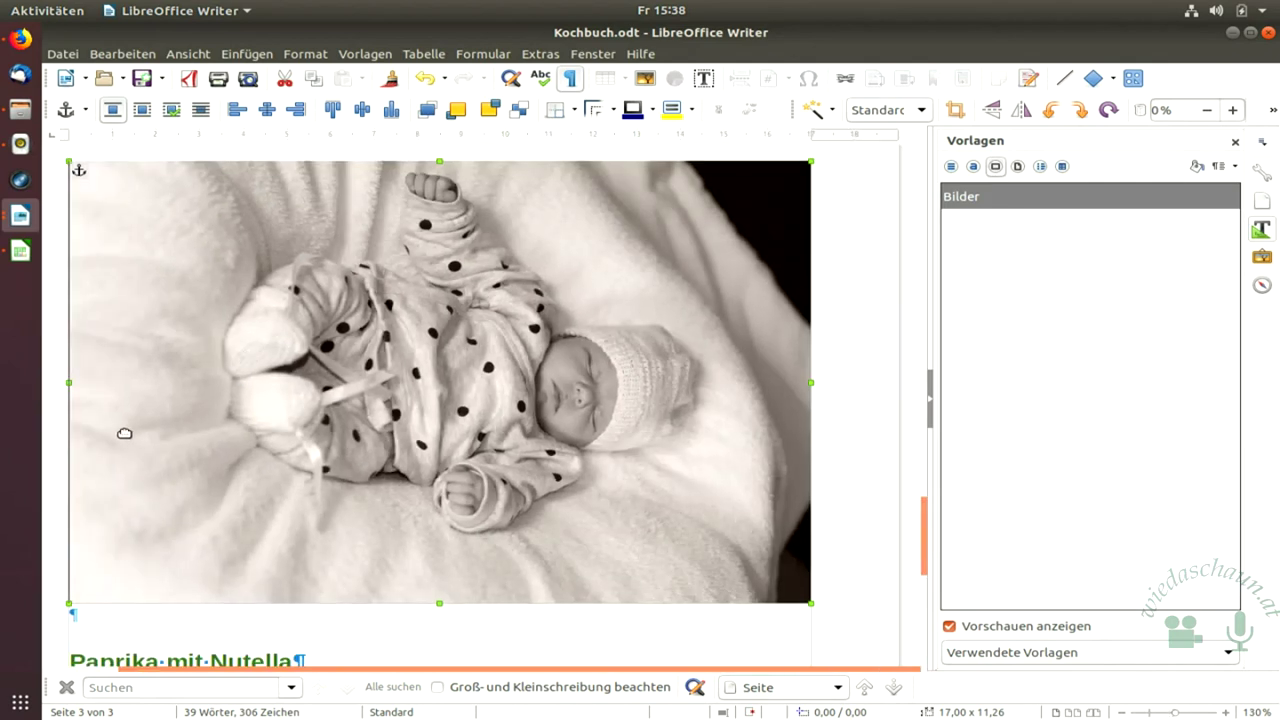
{"action": "scroll", "coordinate": [185, 371], "scroll_direction": "up", "scroll_amount": 3}
{"action": "scroll", "coordinate": [214, 421], "scroll_direction": "down", "scroll_amount": 3}
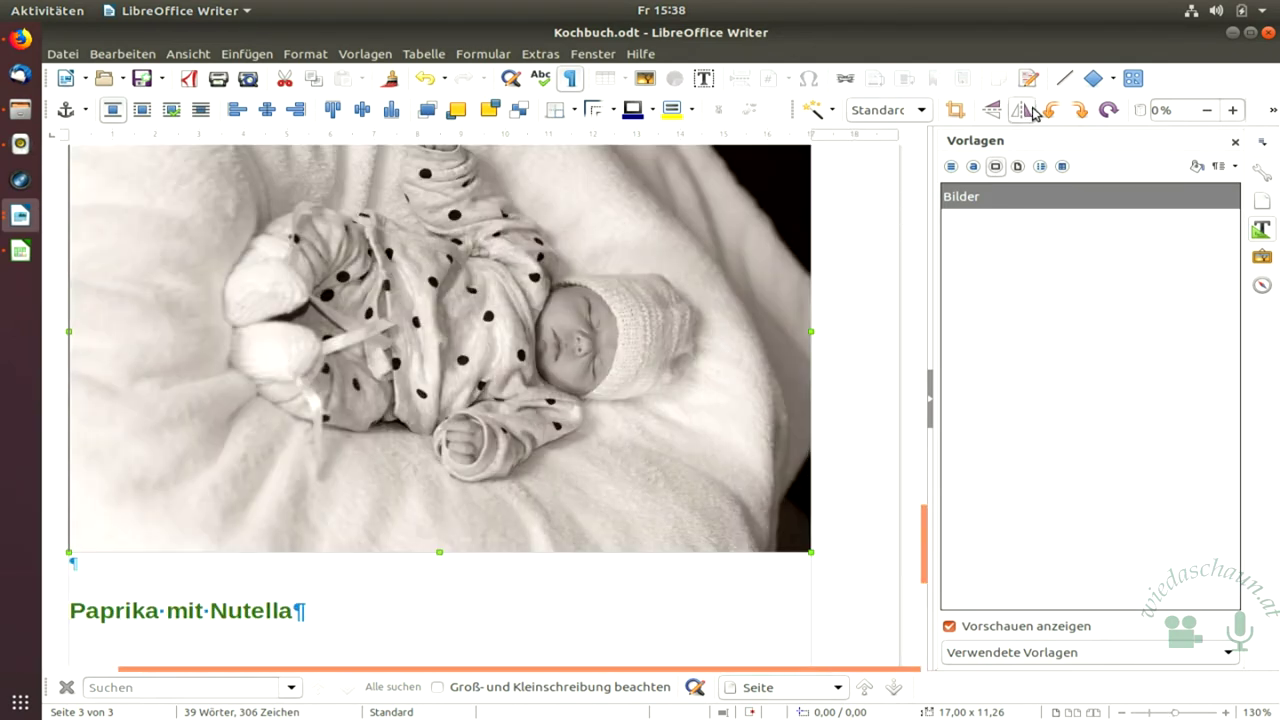
{"action": "right_click", "coordinate": [971, 192]}
{"action": "left_click", "coordinate": [996, 232]}
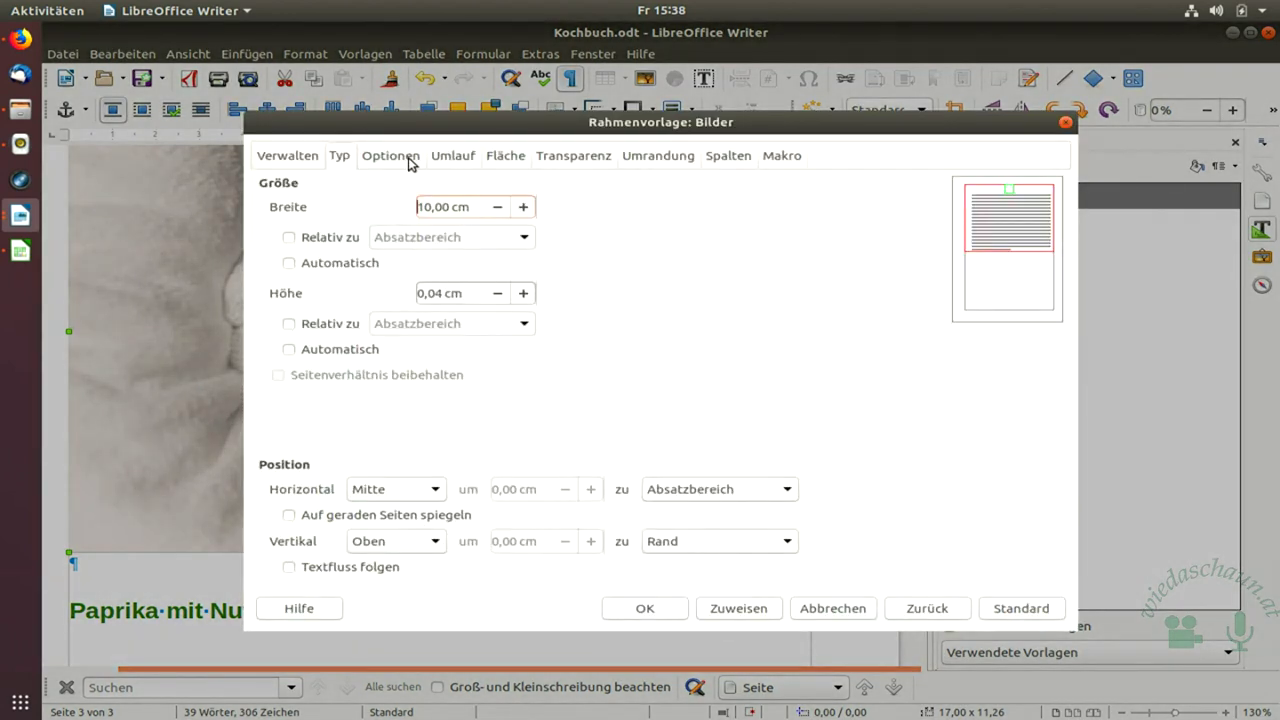
{"action": "left_click", "coordinate": [450, 157]}
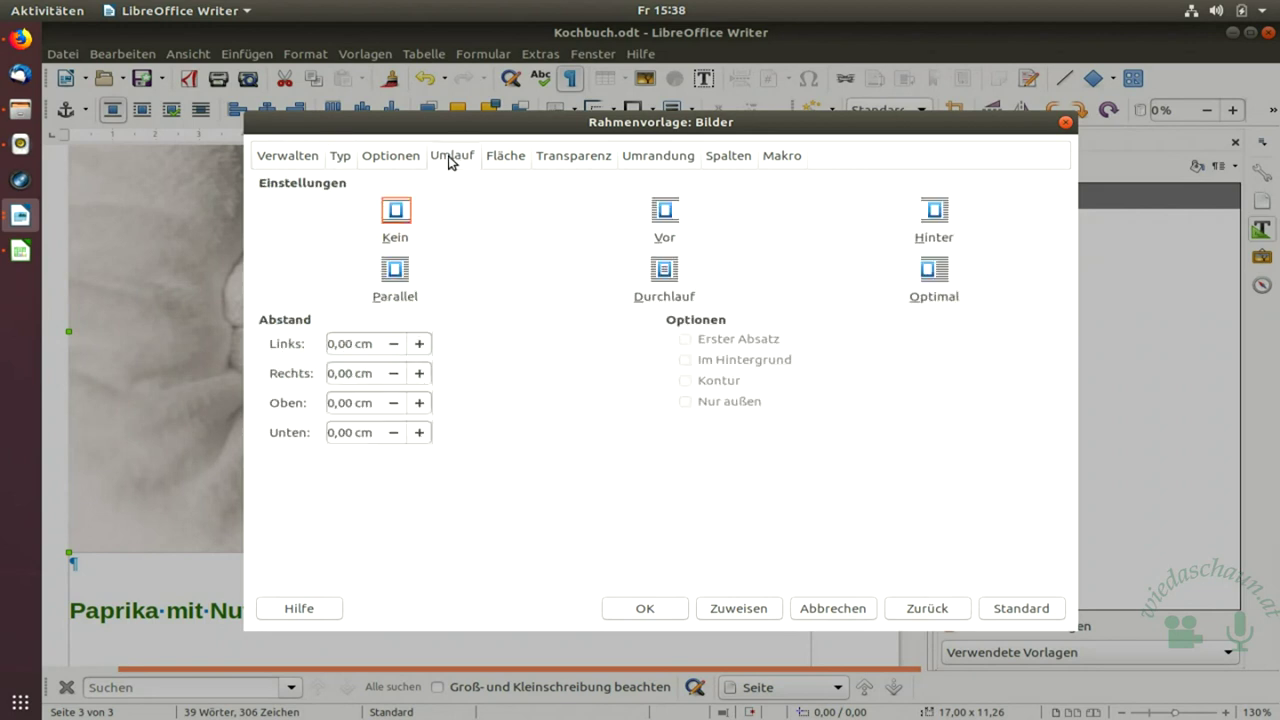
{"action": "left_click", "coordinate": [653, 275]}
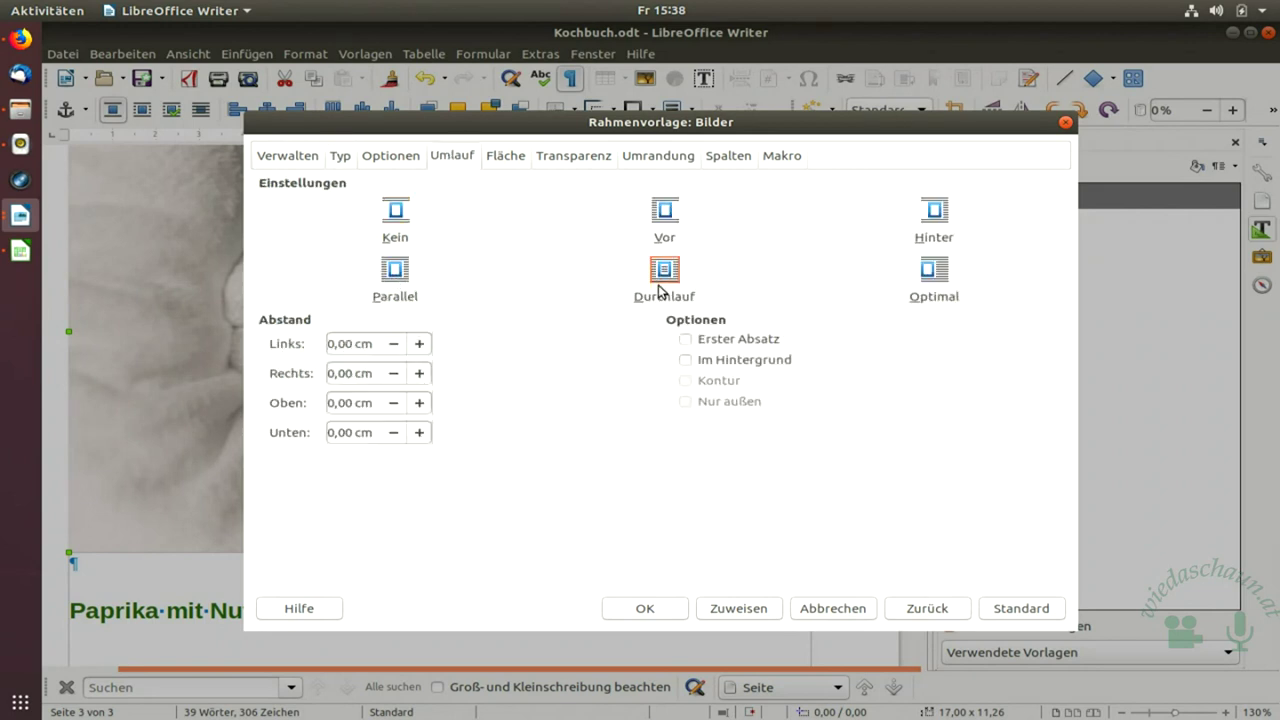
{"action": "left_click", "coordinate": [645, 608]}
{"action": "scroll", "coordinate": [303, 431], "scroll_direction": "down", "scroll_amount": 1}
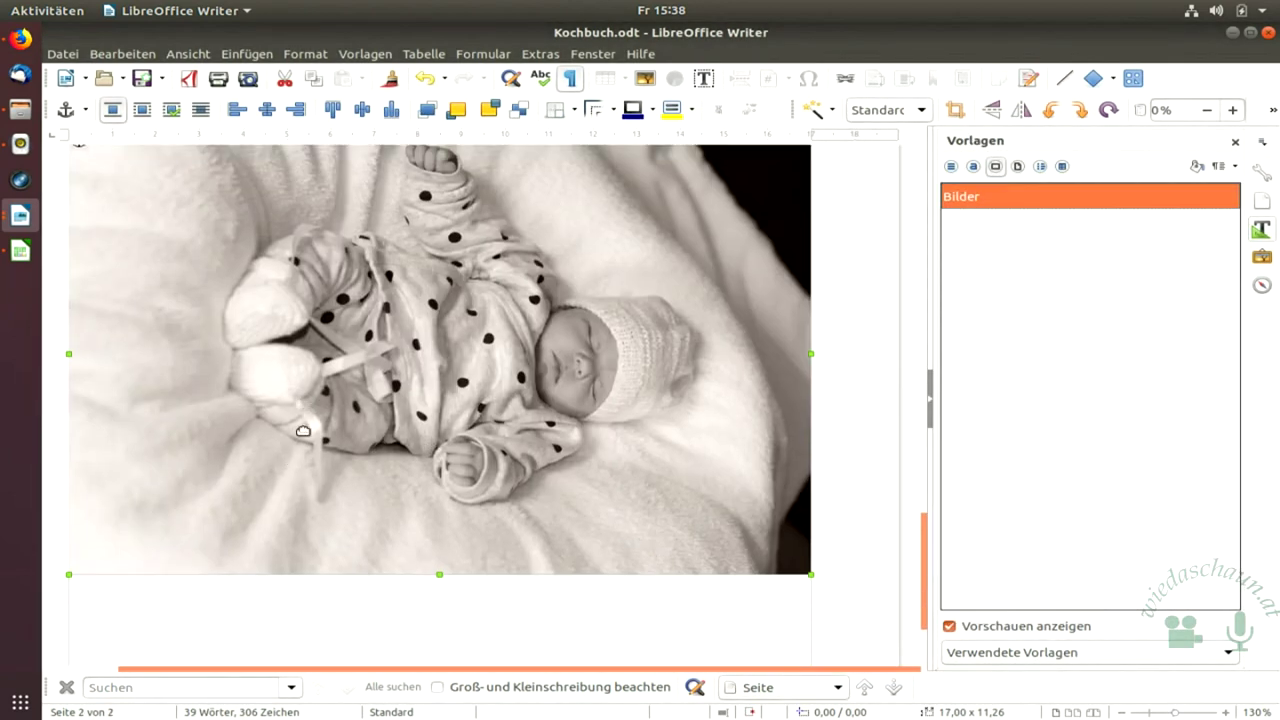
{"action": "scroll", "coordinate": [320, 440], "scroll_direction": "up", "scroll_amount": 5}
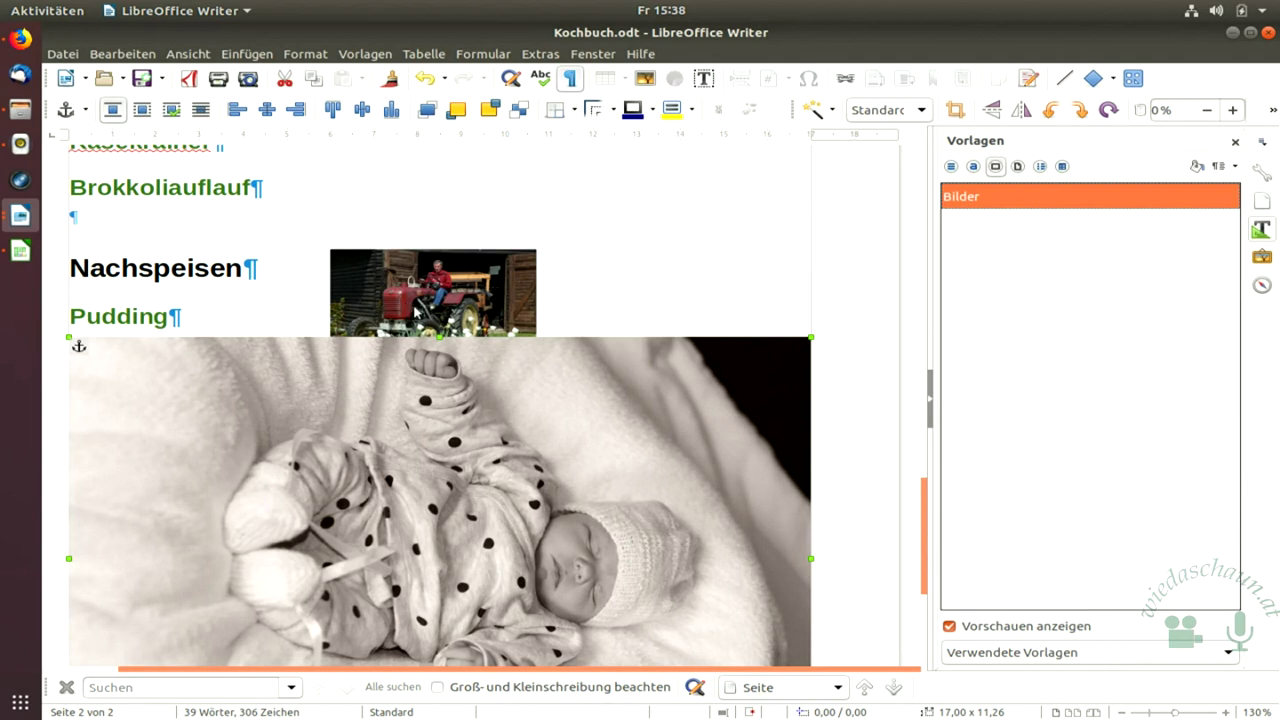
Set the text wrap of the Bilder frame style back to Kein and apply it to the images.
{"action": "right_click", "coordinate": [1024, 206]}
{"action": "left_click", "coordinate": [1040, 229]}
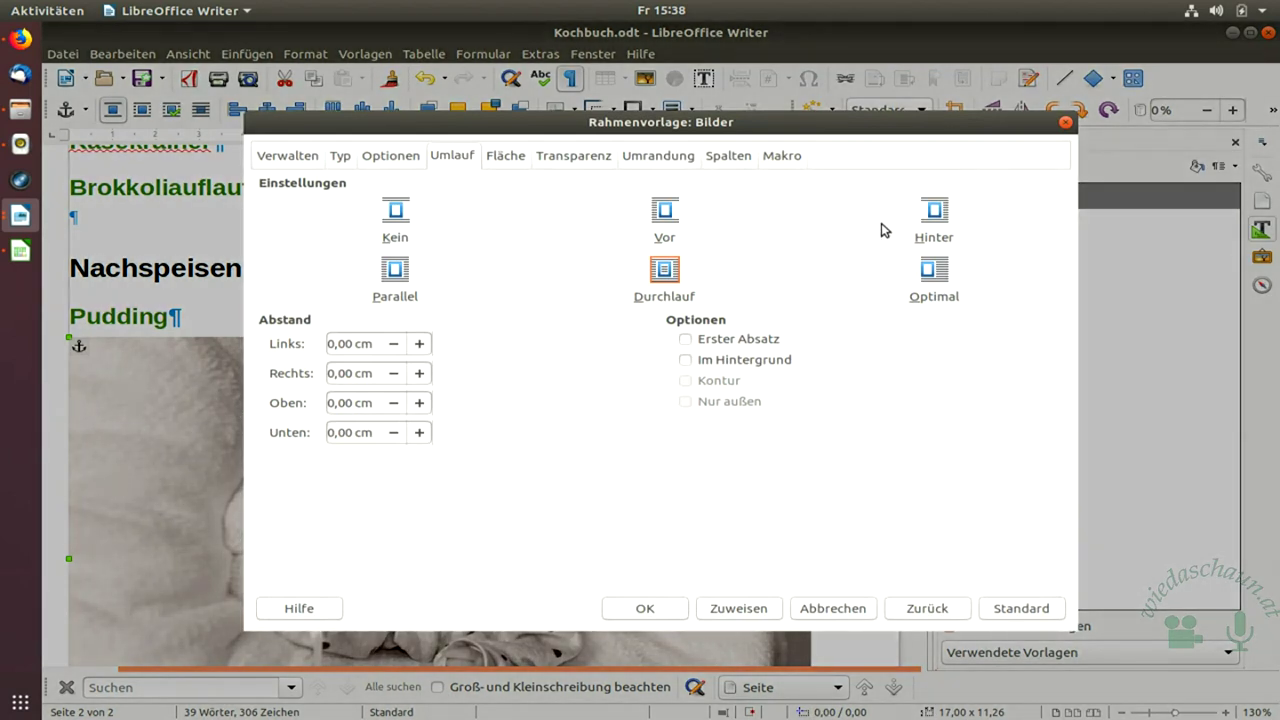
{"action": "left_click", "coordinate": [402, 212]}
{"action": "left_click", "coordinate": [737, 609]}
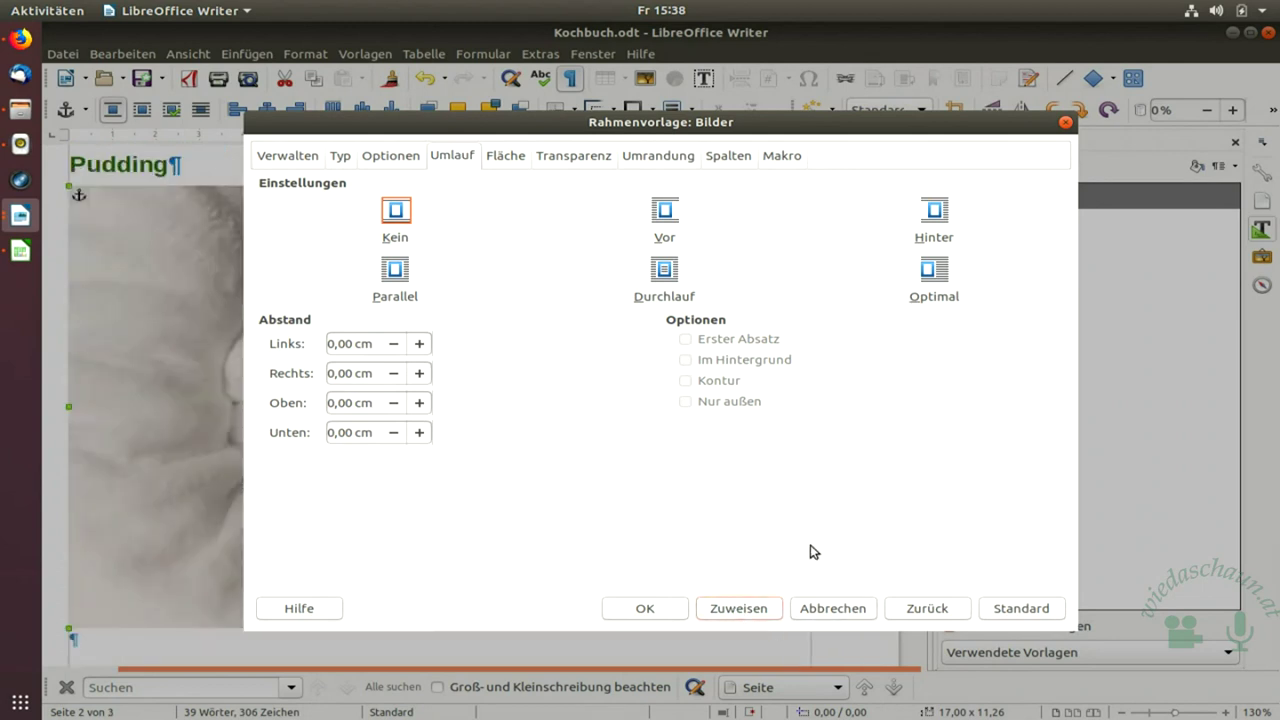
{"action": "left_click", "coordinate": [660, 606]}
{"action": "scroll", "coordinate": [435, 497], "scroll_direction": "down", "scroll_amount": 1}
{"action": "scroll", "coordinate": [420, 502], "scroll_direction": "down", "scroll_amount": 7}
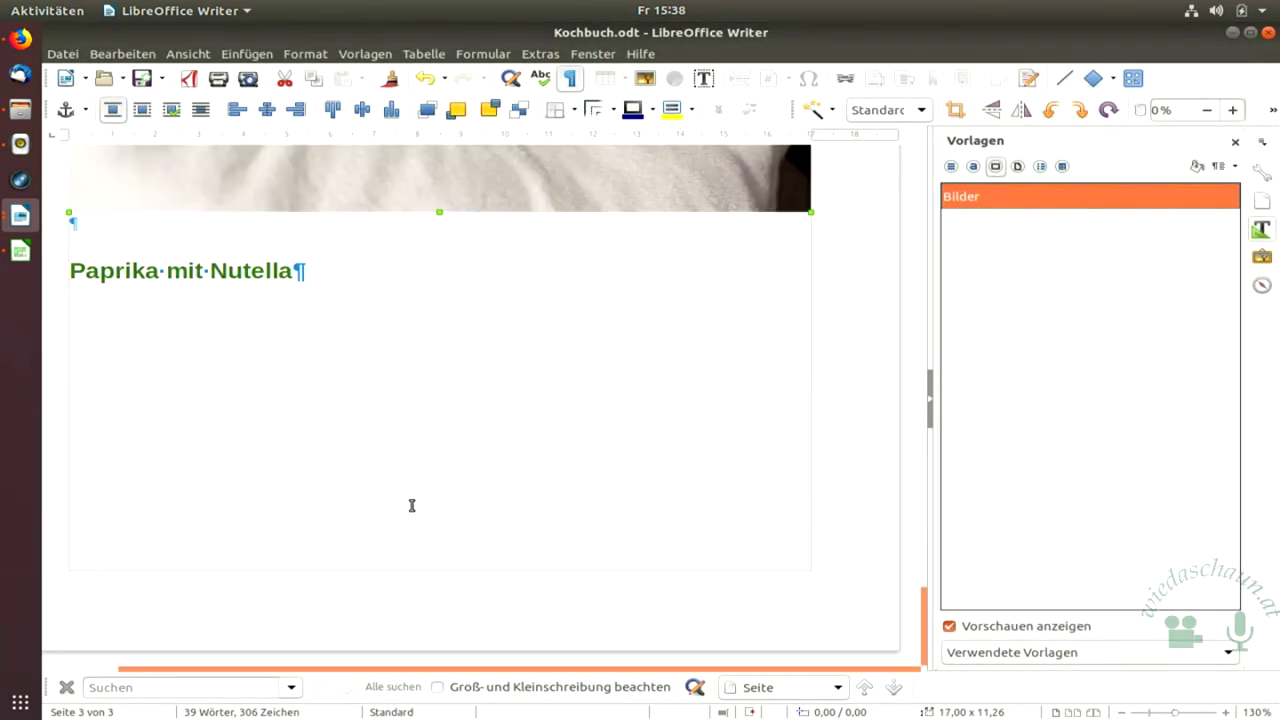
{"action": "scroll", "coordinate": [403, 490], "scroll_direction": "up", "scroll_amount": 10}
{"action": "scroll", "coordinate": [408, 487], "scroll_direction": "down", "scroll_amount": 6}
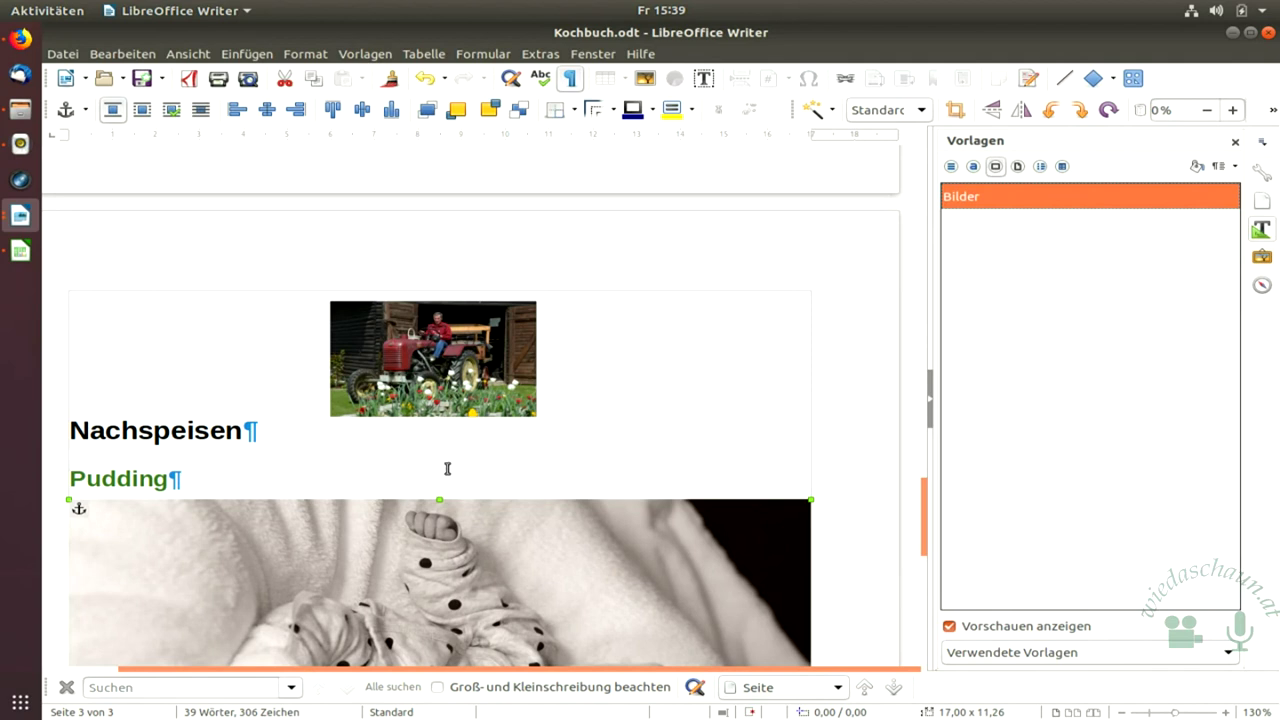
Update the Inhaltsverzeichnis on the first page.
{"action": "scroll", "coordinate": [420, 480], "scroll_direction": "up", "scroll_amount": 1}
{"action": "scroll", "coordinate": [325, 497], "scroll_direction": "up", "scroll_amount": 15}
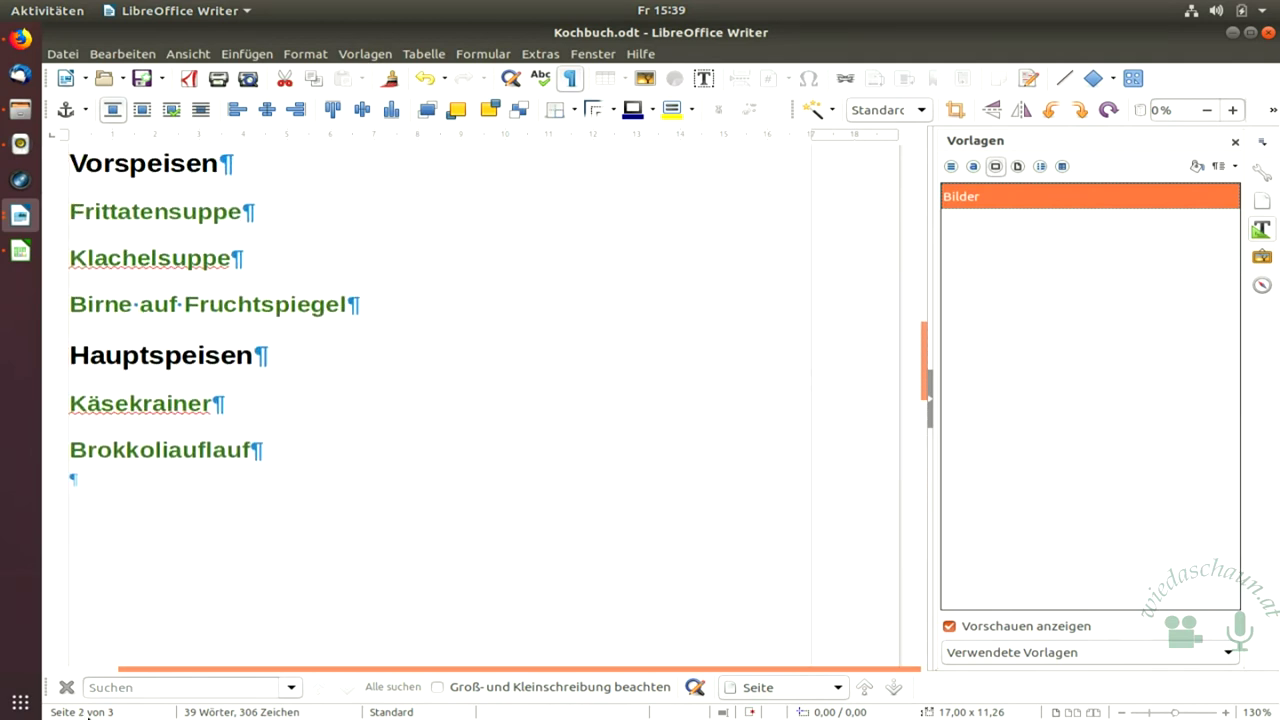
{"action": "scroll", "coordinate": [334, 451], "scroll_direction": "up", "scroll_amount": 10}
{"action": "scroll", "coordinate": [262, 452], "scroll_direction": "up", "scroll_amount": 4}
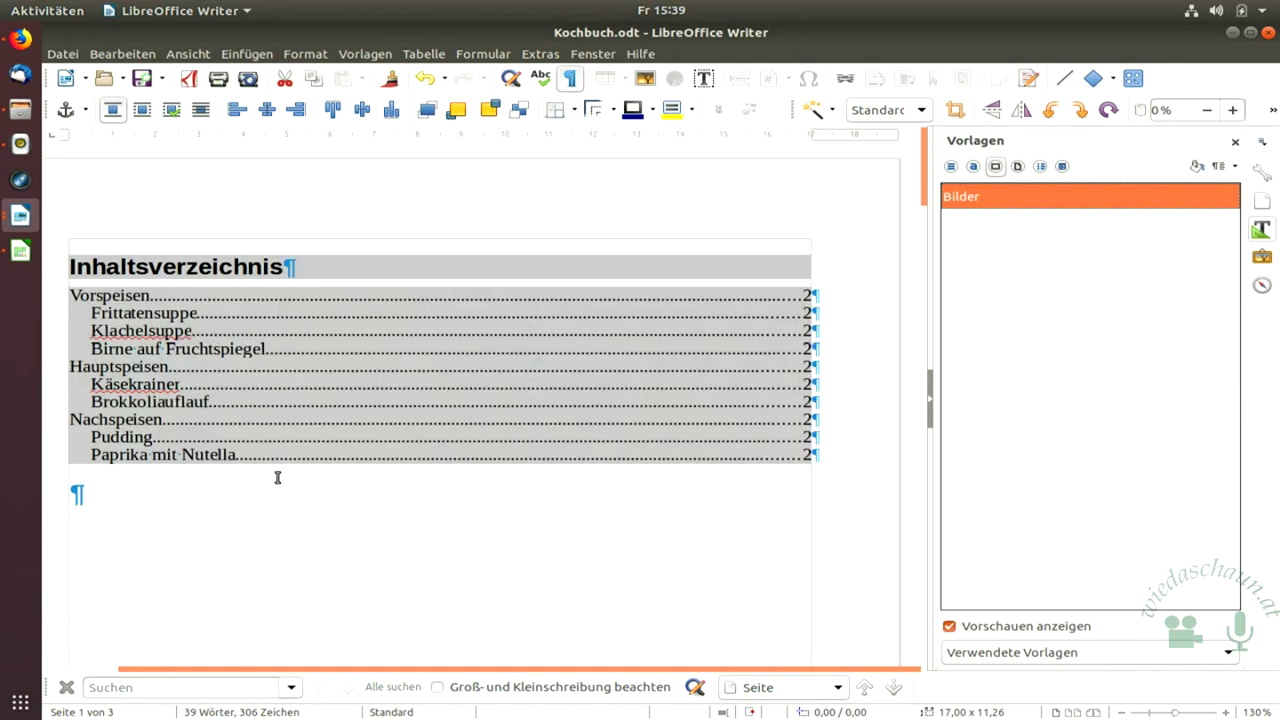
{"action": "right_click", "coordinate": [387, 346]}
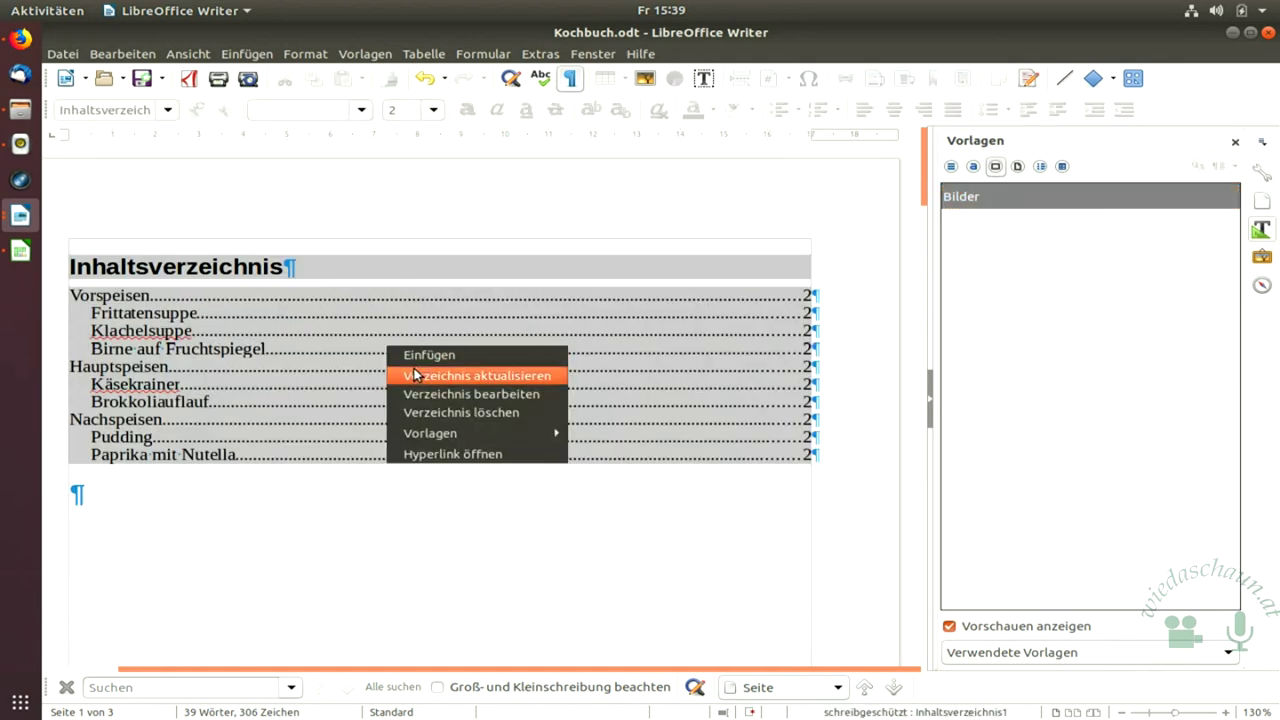
{"action": "left_click", "coordinate": [412, 375]}
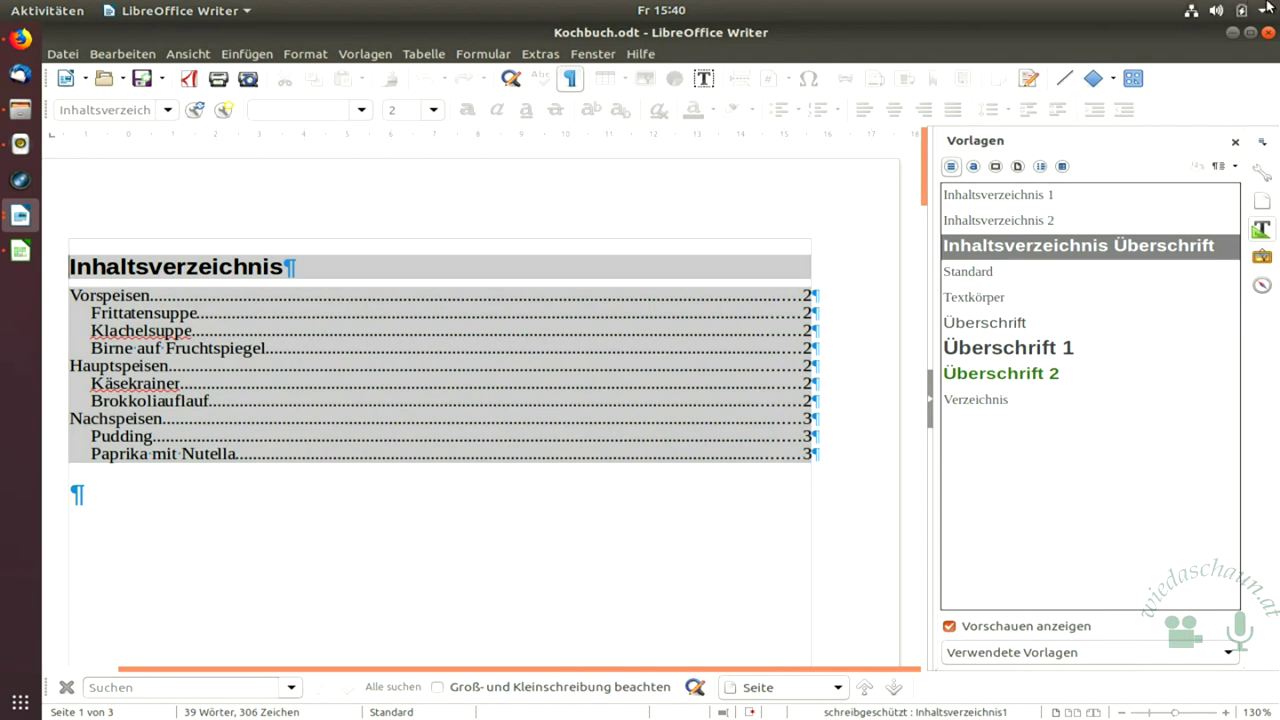
Colour the letters "rittatensup" in the heading Frittatensuppe red and change them to blue with direct formatting.
{"action": "scroll", "coordinate": [346, 586], "scroll_direction": "down", "scroll_amount": 10}
{"action": "scroll", "coordinate": [300, 440], "scroll_direction": "down", "scroll_amount": 10}
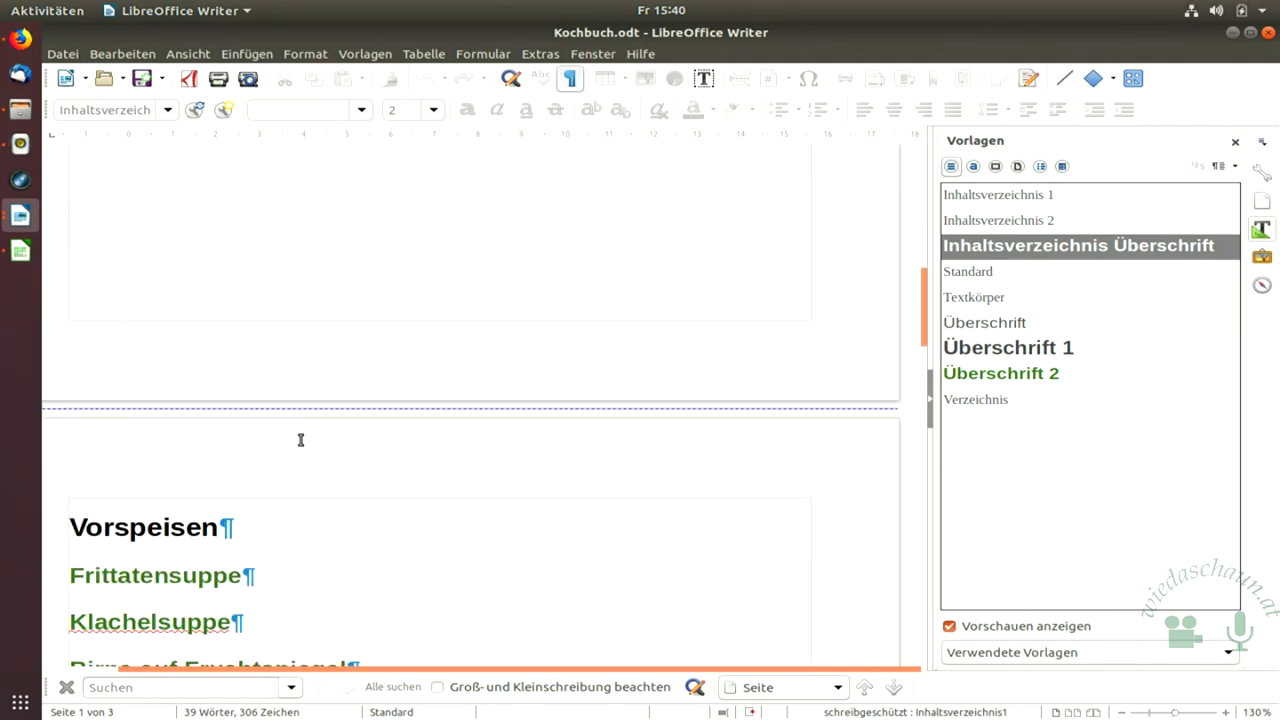
{"action": "scroll", "coordinate": [200, 375], "scroll_direction": "up", "scroll_amount": 4}
{"action": "scroll", "coordinate": [182, 366], "scroll_direction": "down", "scroll_amount": 1}
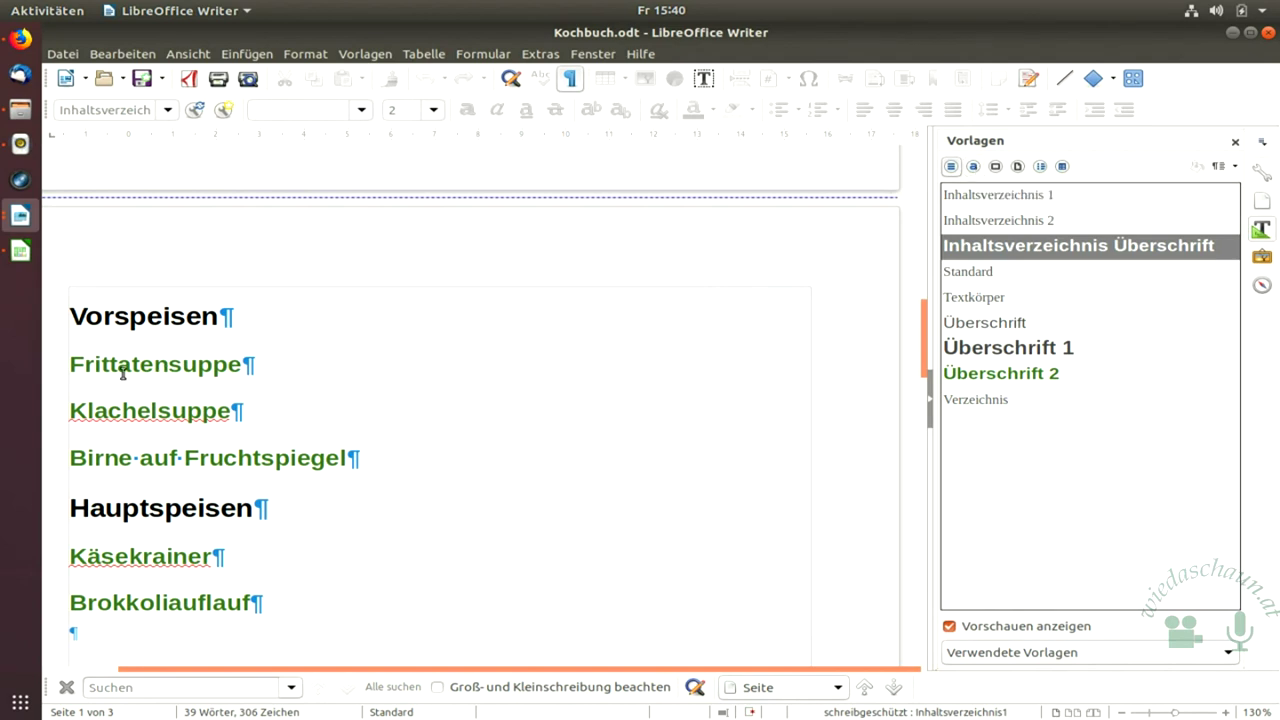
{"action": "left_click", "coordinate": [78, 360]}
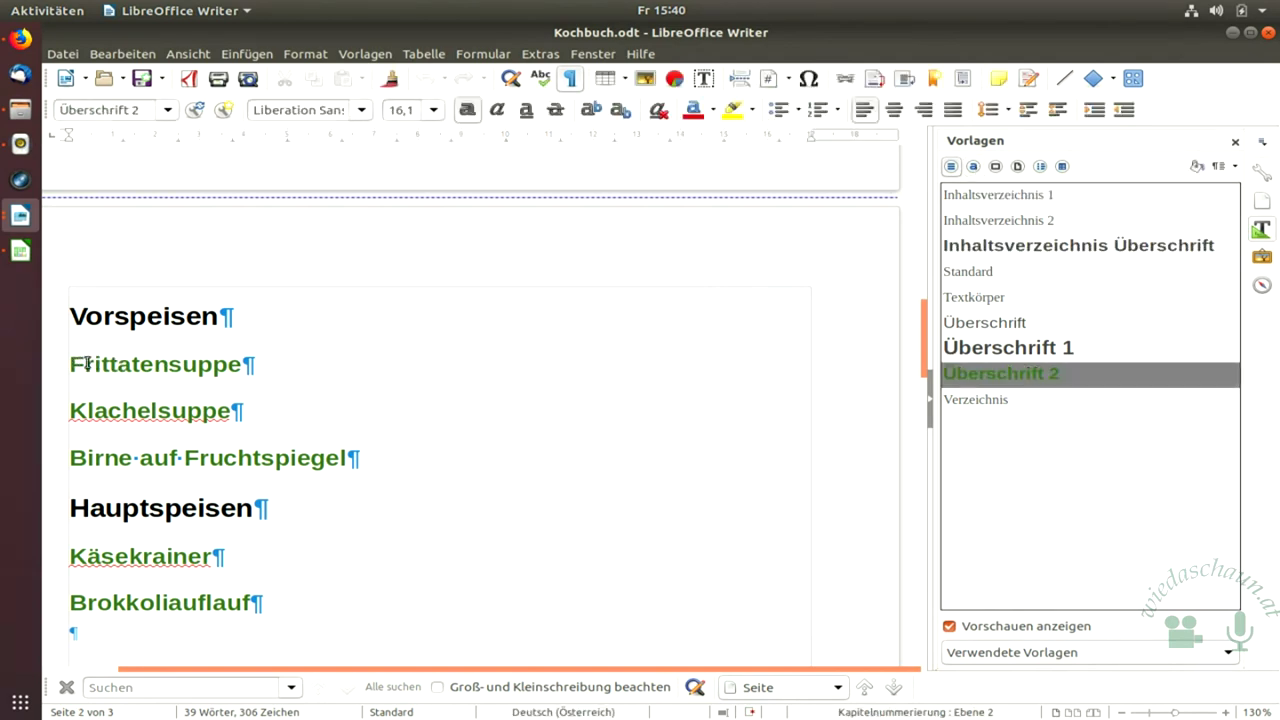
{"action": "left_click_drag", "start_coordinate": [88, 364], "coordinate": [213, 365]}
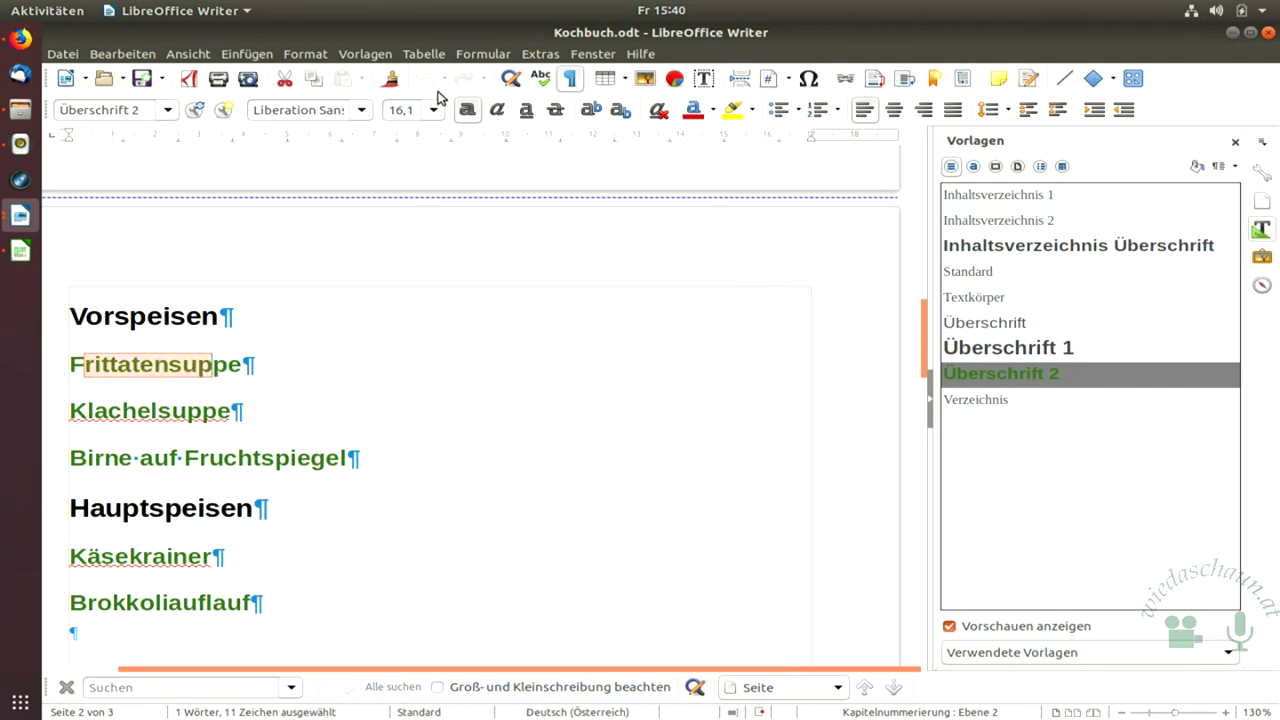
{"action": "left_click", "coordinate": [695, 112]}
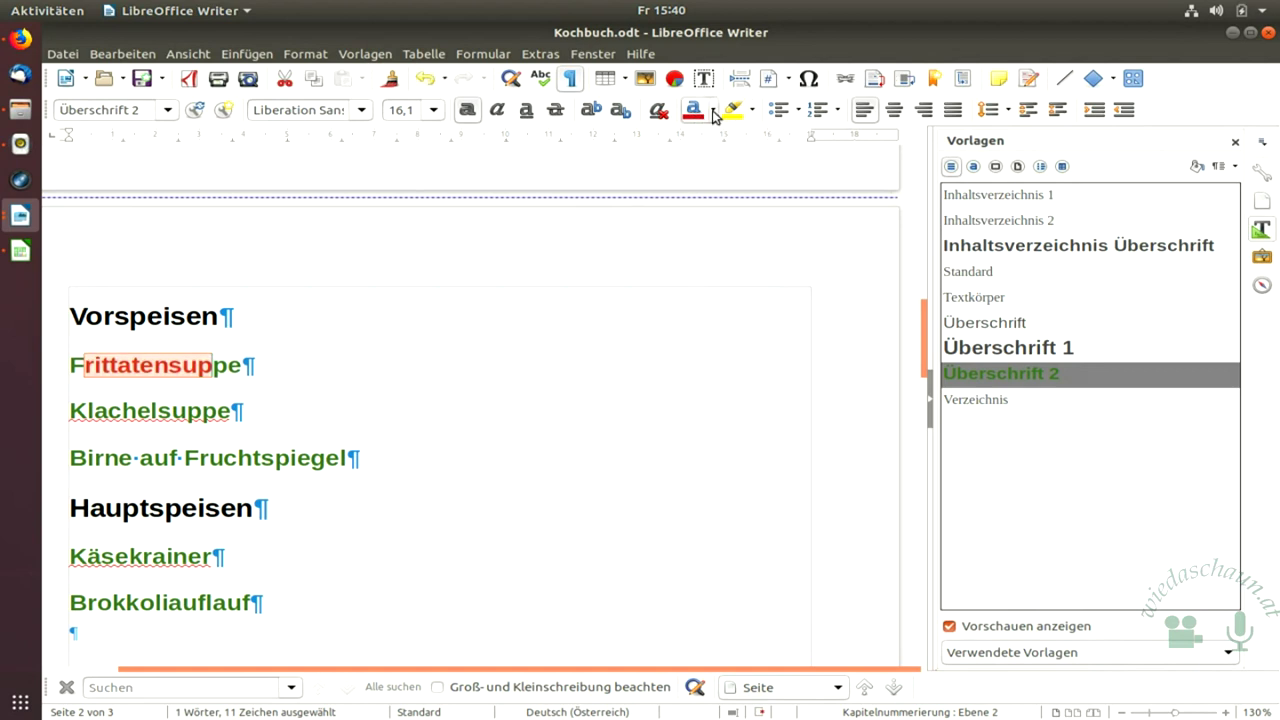
{"action": "left_click", "coordinate": [714, 110]}
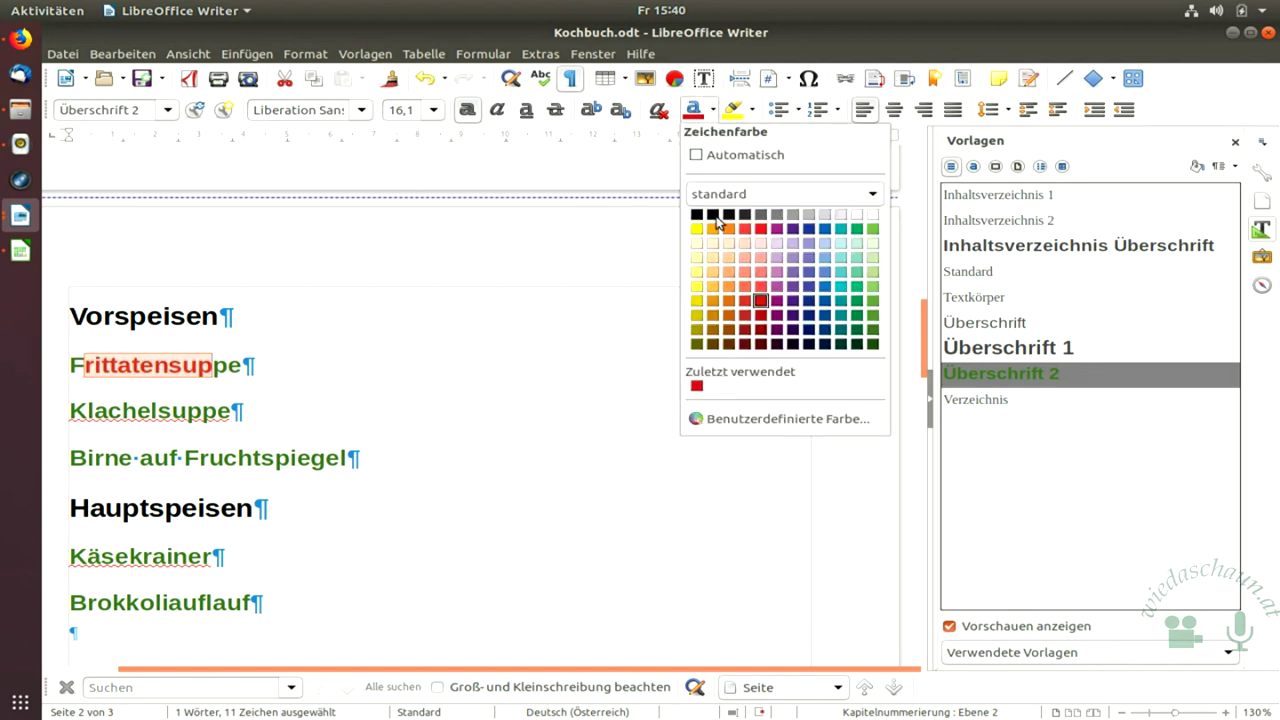
{"action": "left_click", "coordinate": [826, 300]}
{"action": "left_click", "coordinate": [508, 331]}
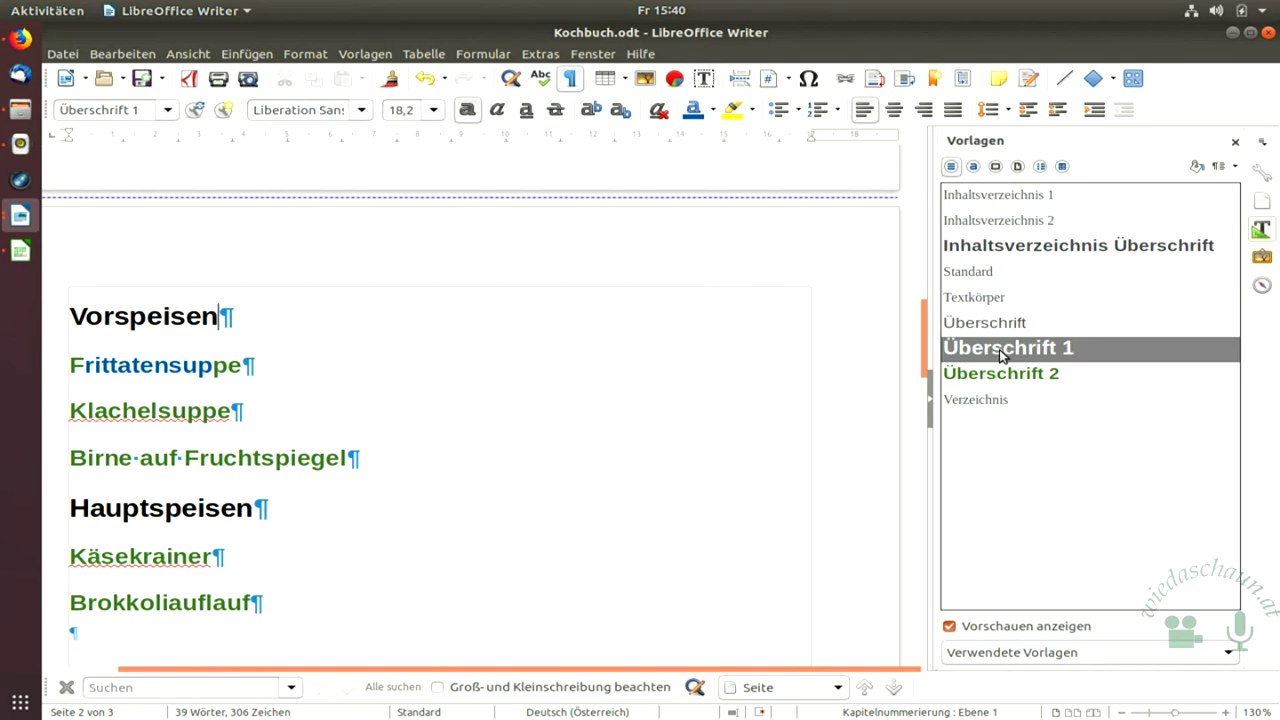
Clear the direct formatting from the whole heading Frittatensuppe.
{"action": "left_click_drag", "start_coordinate": [230, 412], "coordinate": [72, 366]}
{"action": "left_click", "coordinate": [160, 367]}
{"action": "left_click_drag", "start_coordinate": [263, 365], "coordinate": [50, 368]}
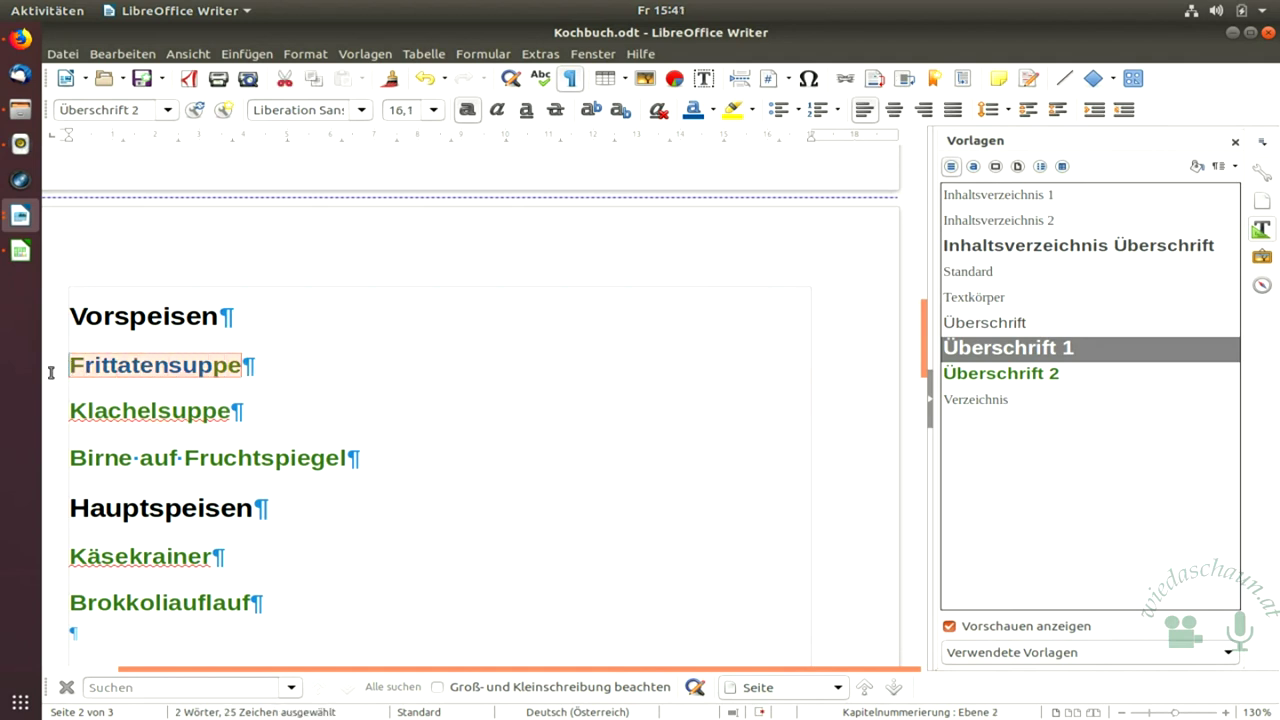
{"action": "left_click", "coordinate": [305, 54]}
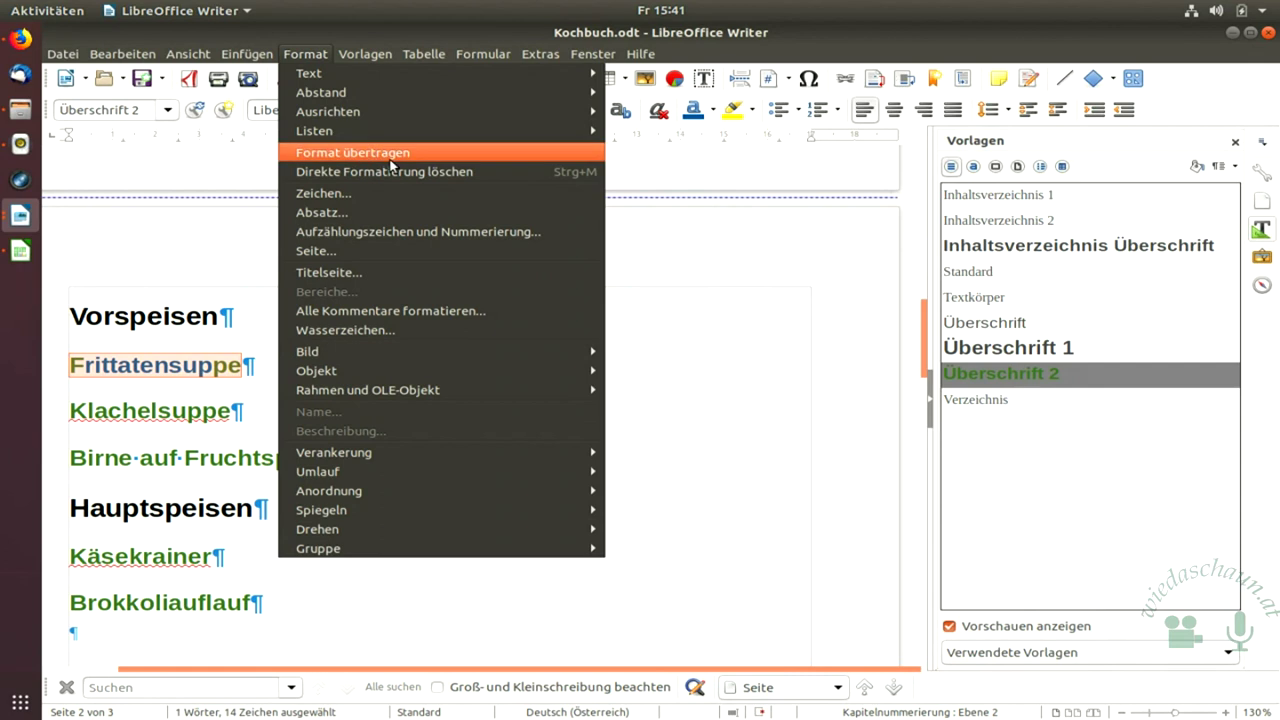
{"action": "left_click", "coordinate": [515, 171]}
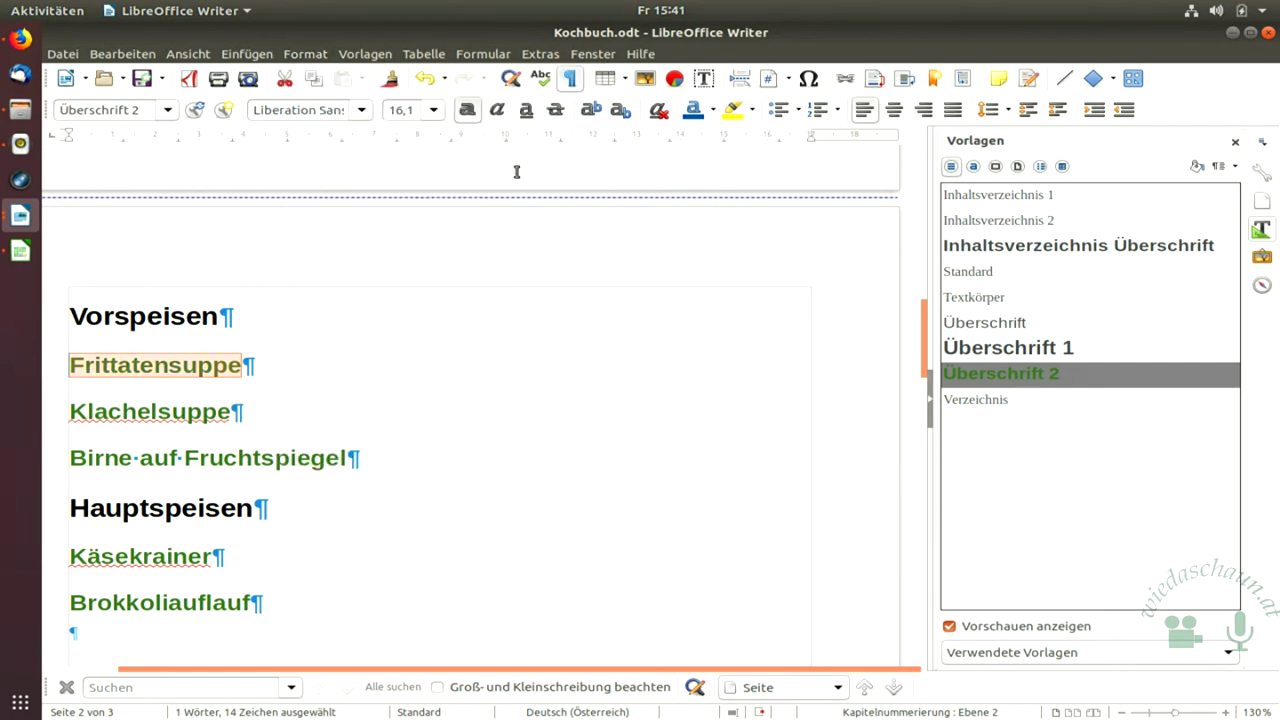
{"action": "left_click", "coordinate": [384, 364]}
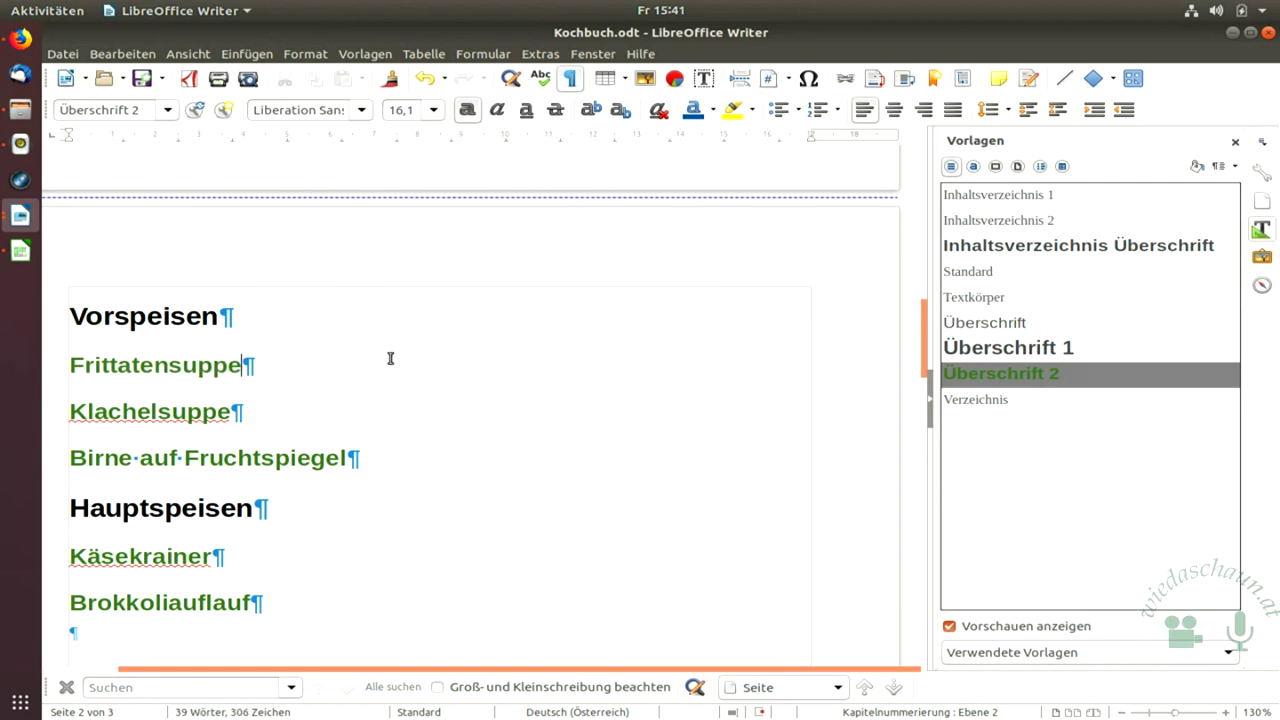
{"action": "left_click_drag", "start_coordinate": [291, 363], "coordinate": [36, 362]}
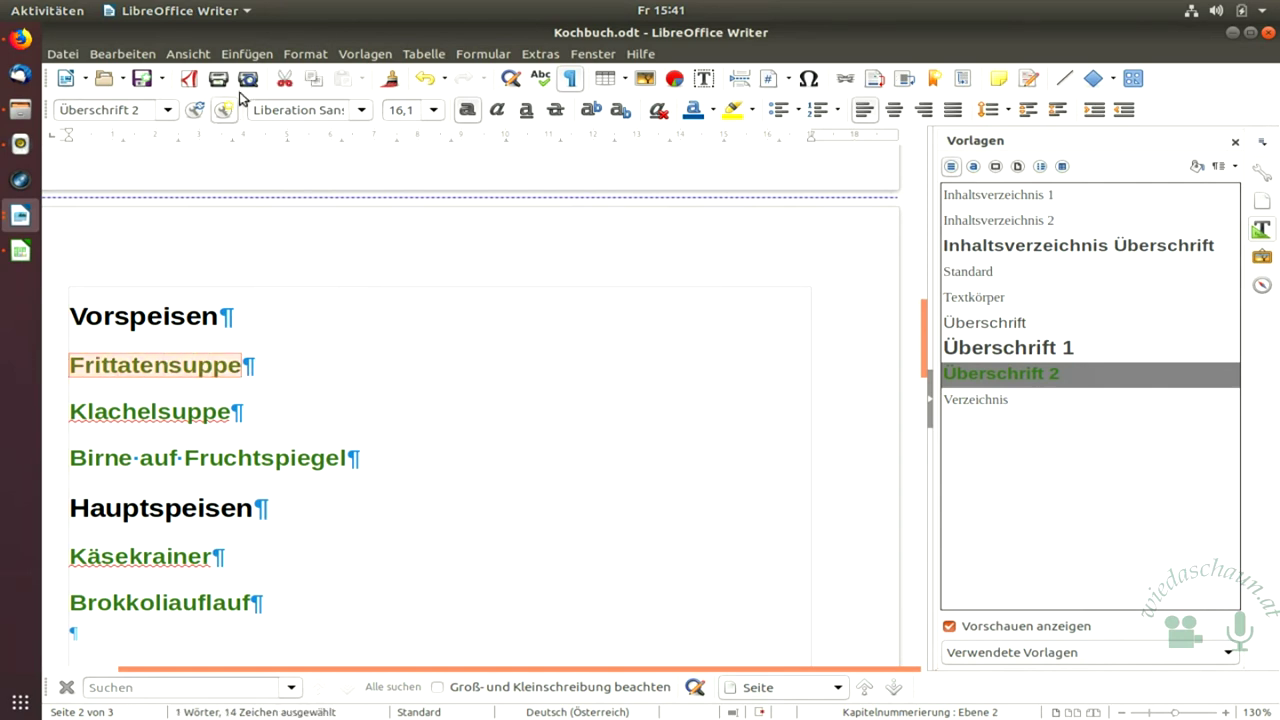
{"action": "left_click", "coordinate": [294, 57]}
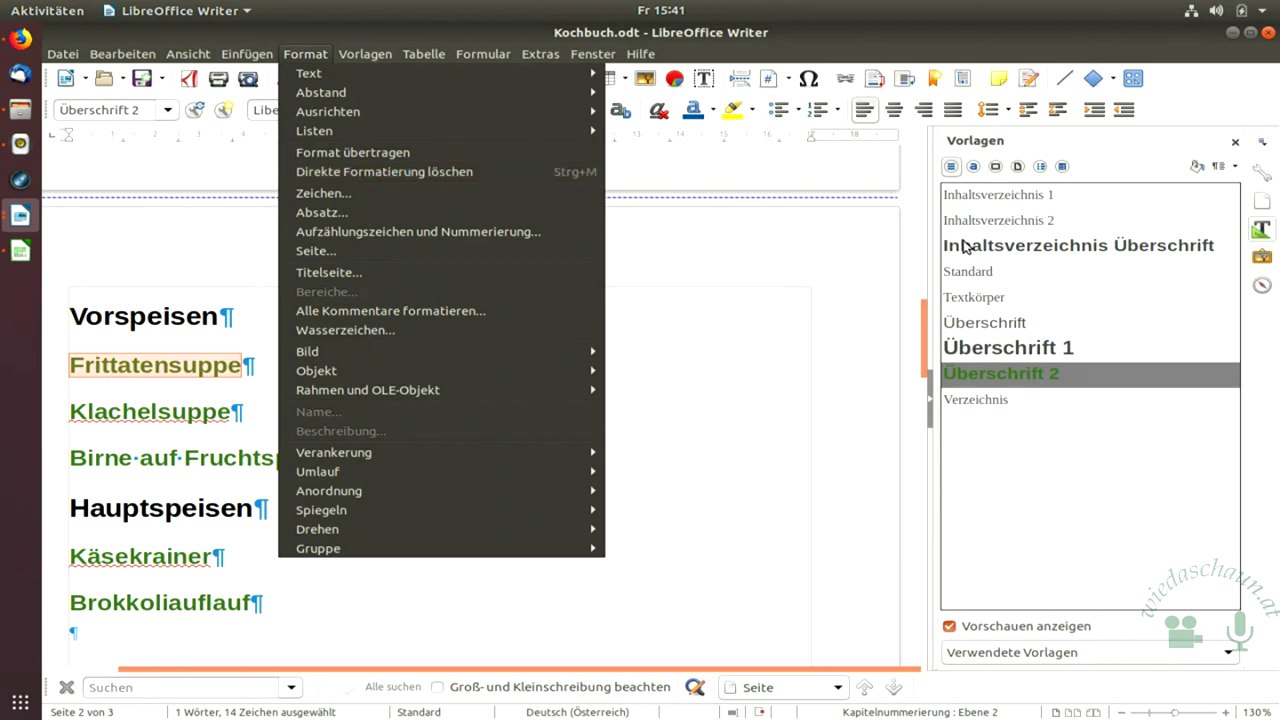
{"action": "left_click", "coordinate": [659, 403]}
Add two more empty paragraphs below the heading Brokkoliauflauf.
{"action": "scroll", "coordinate": [480, 420], "scroll_direction": "down", "scroll_amount": 3}
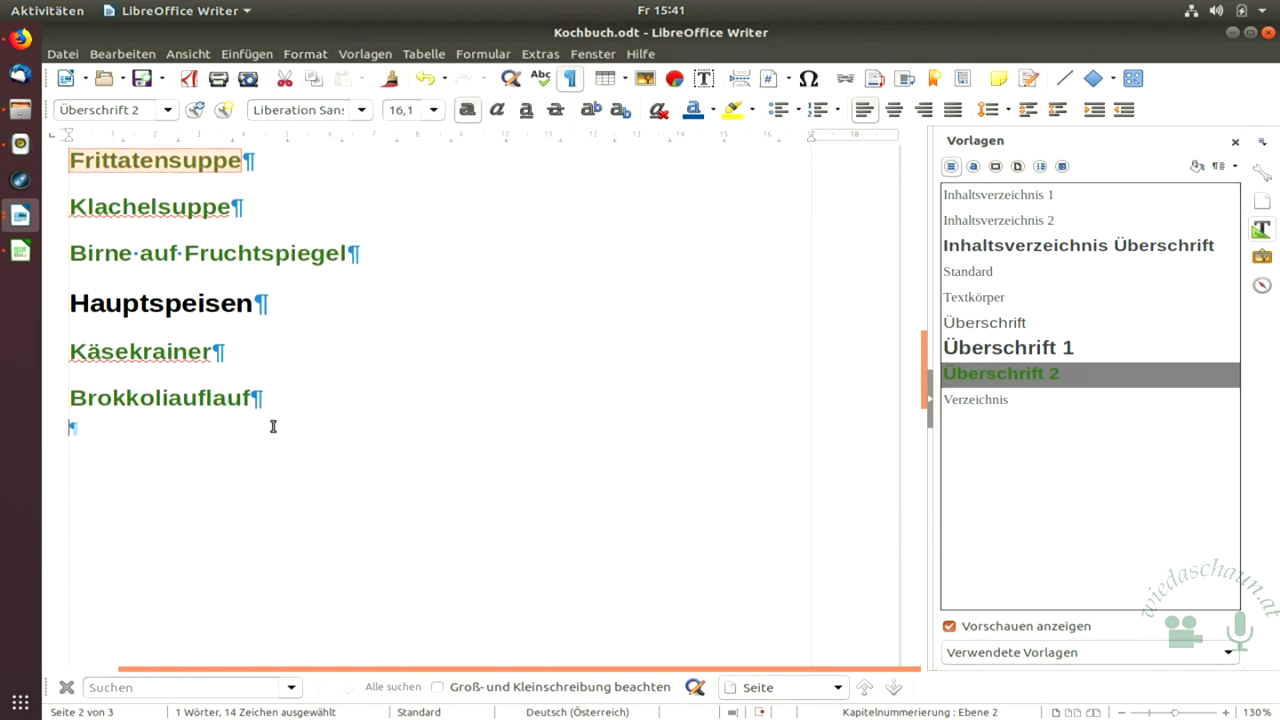
{"action": "left_click", "coordinate": [271, 426]}
{"action": "key", "text": "Return"}
{"action": "key", "text": "Return"}
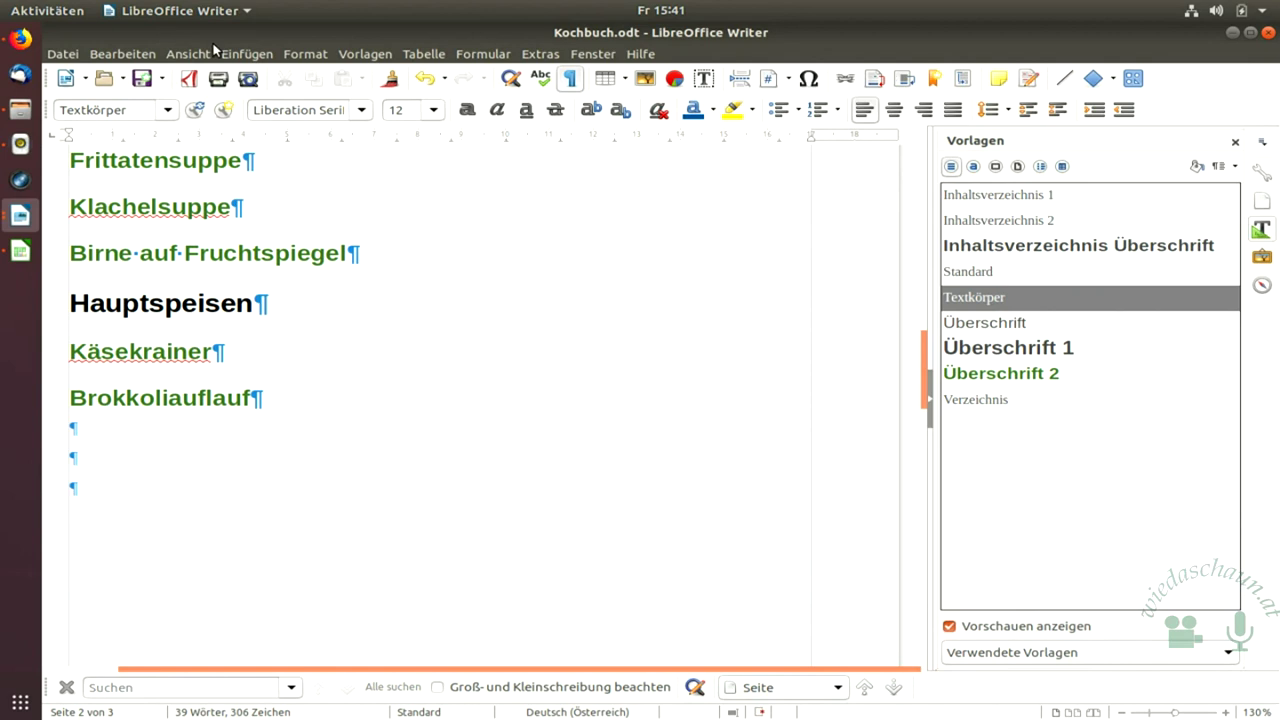
{"action": "left_click", "coordinate": [245, 54]}
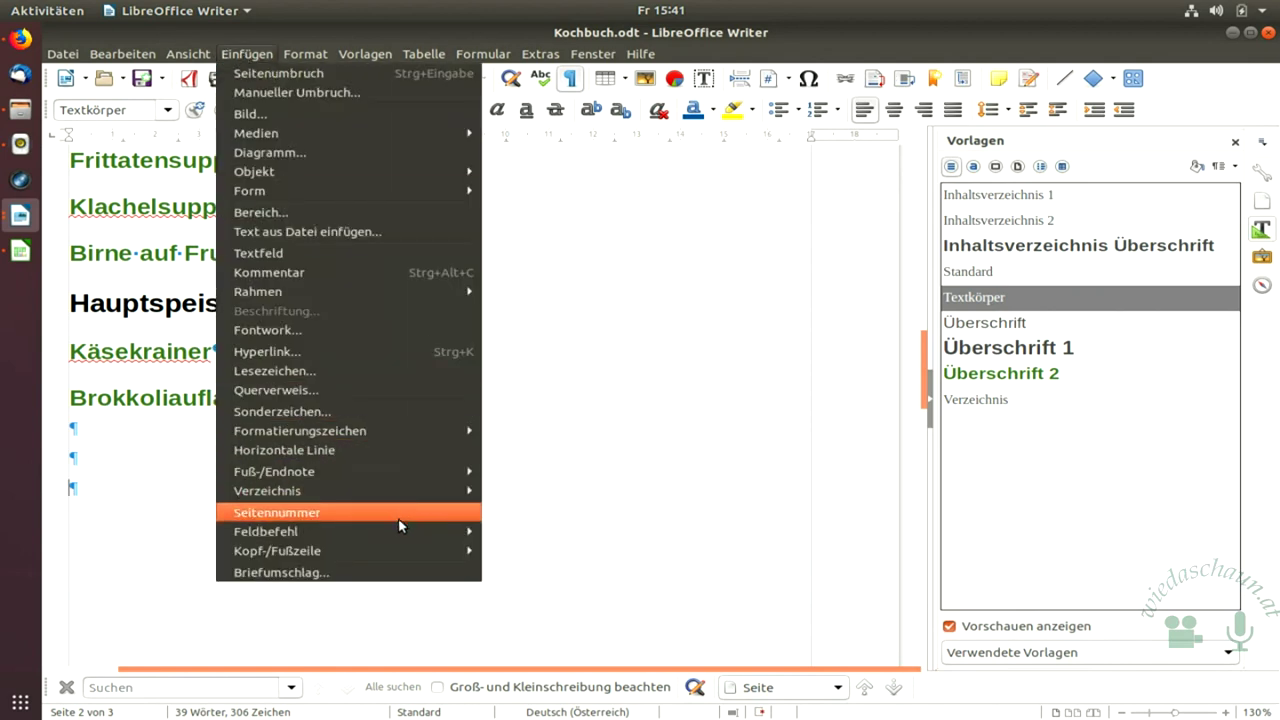
{"action": "mouse_move", "coordinate": [440, 531]}
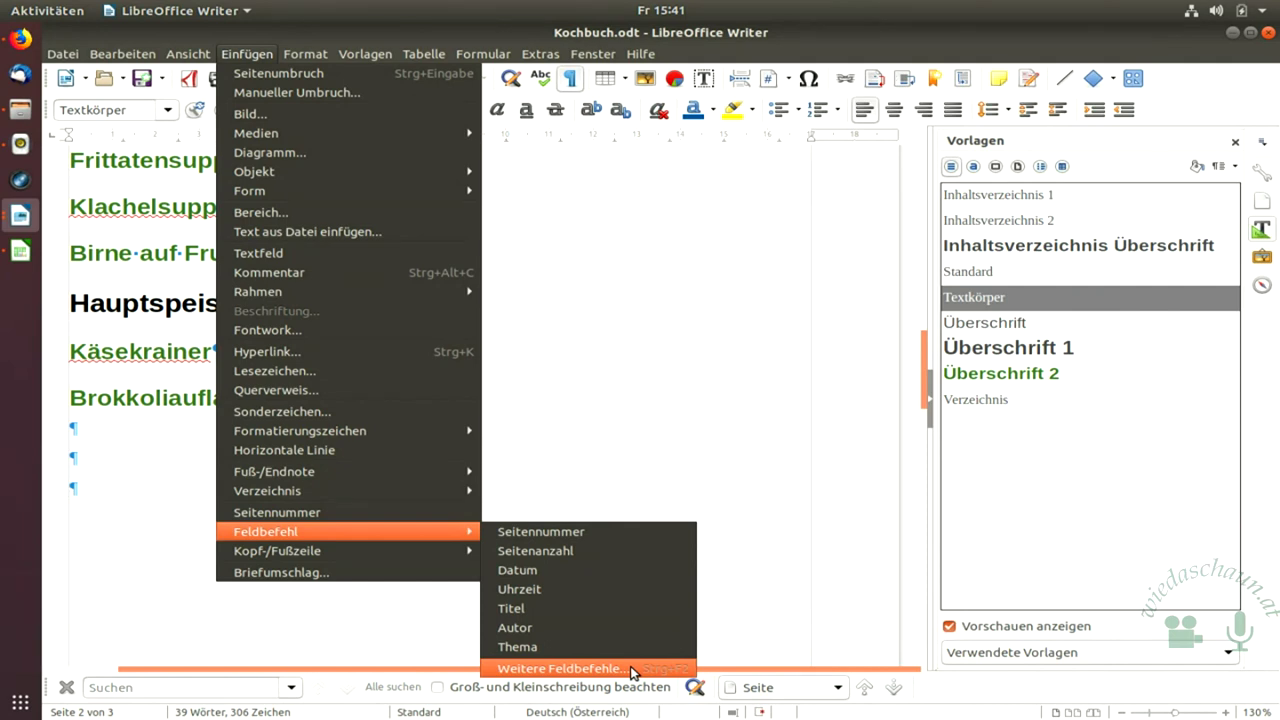
{"action": "left_click", "coordinate": [590, 345]}
{"action": "scroll", "coordinate": [578, 420], "scroll_direction": "down", "scroll_amount": 6}
{"action": "scroll", "coordinate": [394, 457], "scroll_direction": "down", "scroll_amount": 6}
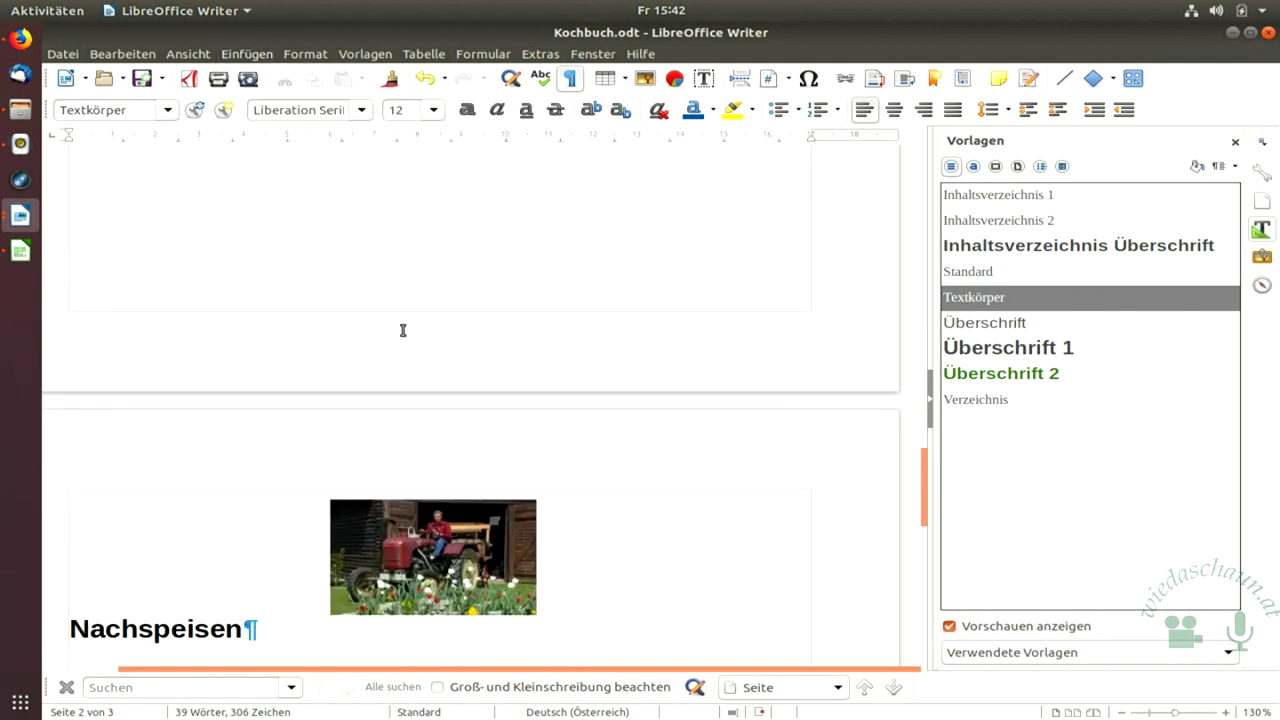
{"action": "scroll", "coordinate": [400, 331], "scroll_direction": "up", "scroll_amount": 5}
{"action": "scroll", "coordinate": [329, 426], "scroll_direction": "down", "scroll_amount": 6}
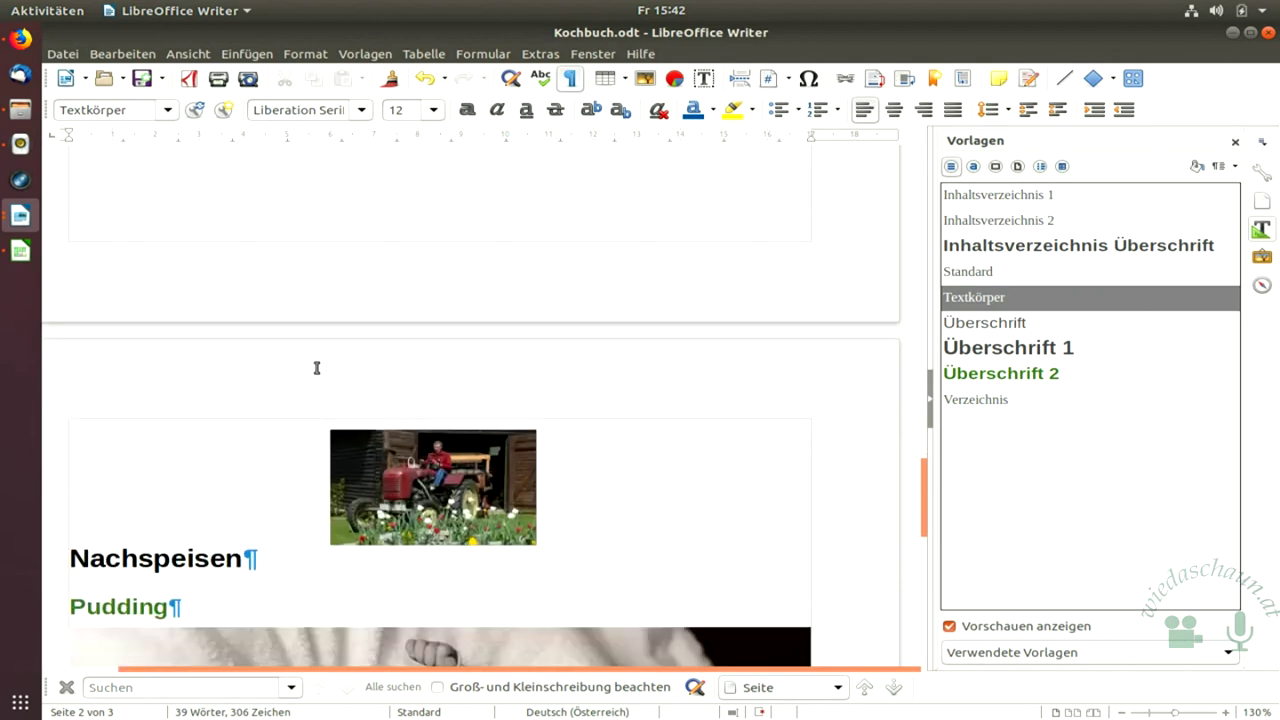
{"action": "left_click", "coordinate": [246, 55]}
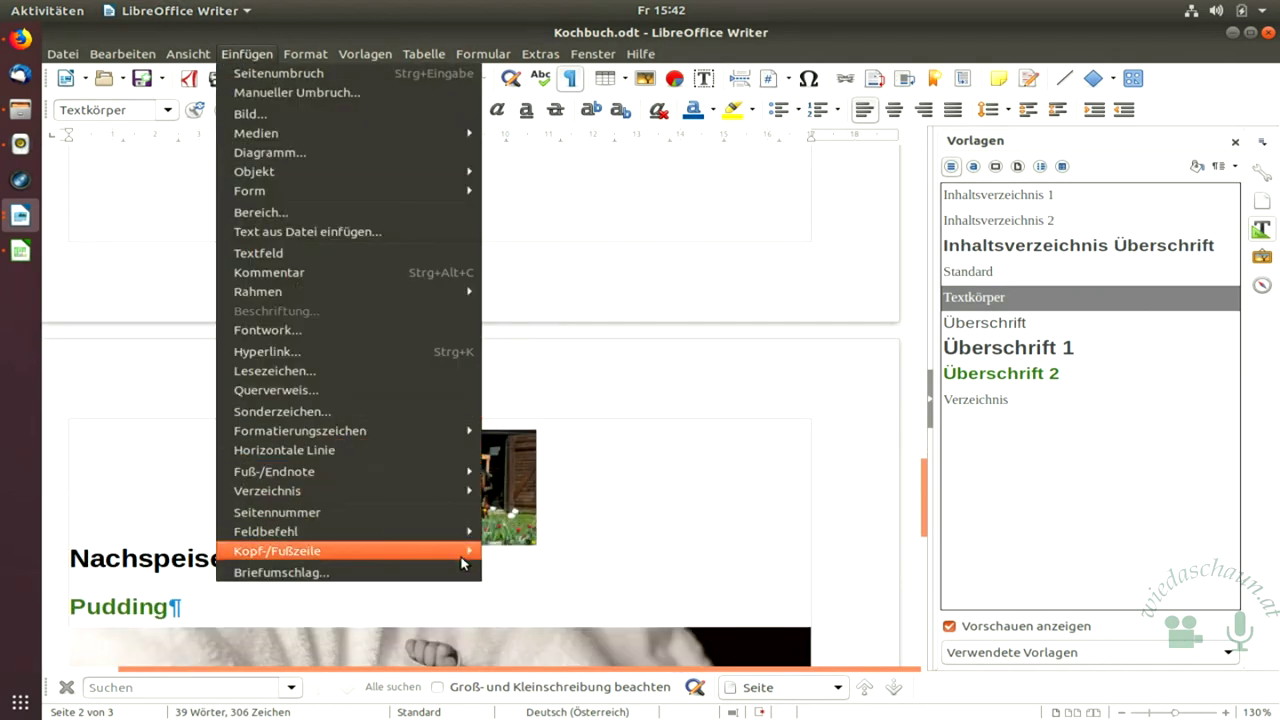
{"action": "mouse_move", "coordinate": [470, 551]}
{"action": "mouse_move", "coordinate": [531, 570]}
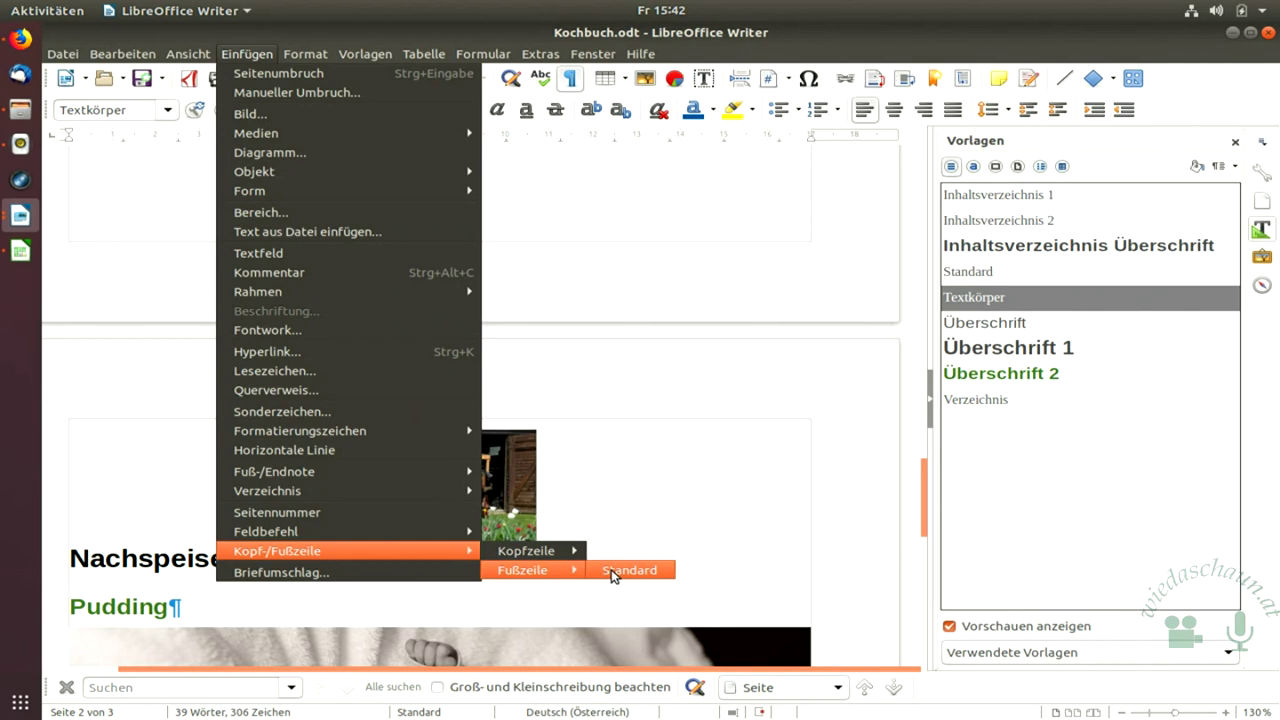
{"action": "left_click", "coordinate": [632, 372]}
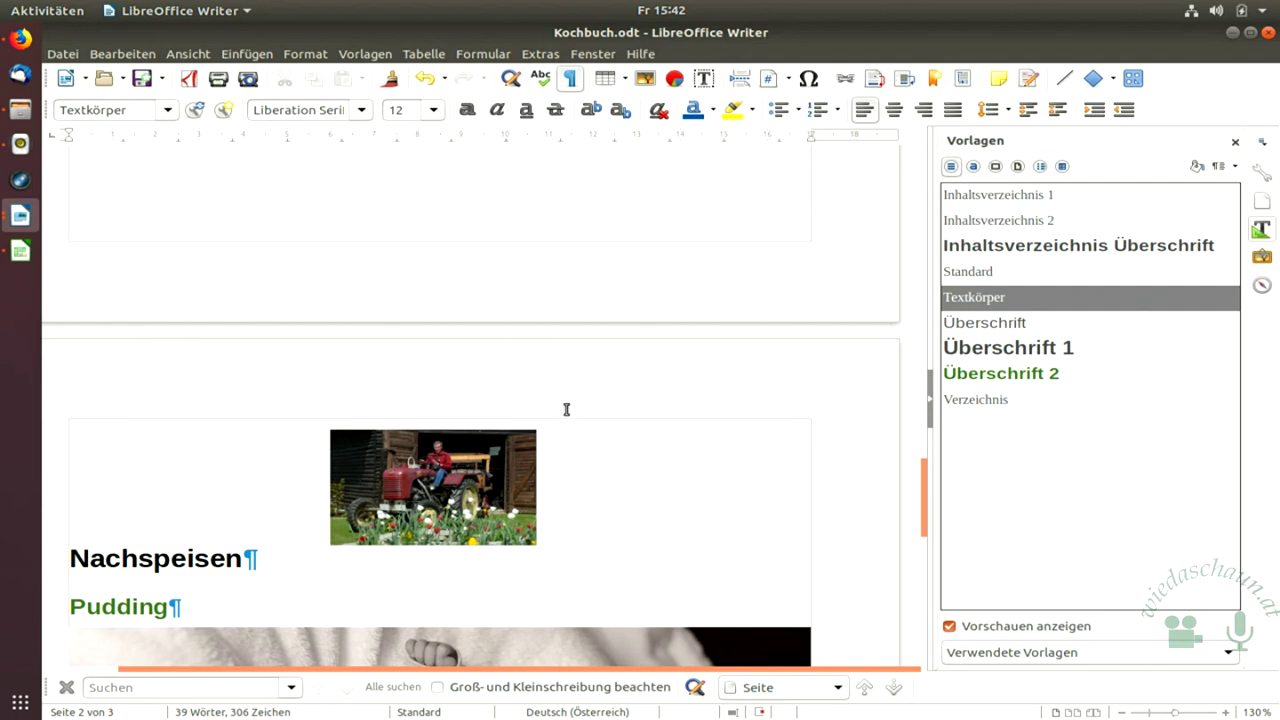
Select the image below the heading Pudding and review the wrap and general settings of its frame style Bilder.
{"action": "scroll", "coordinate": [563, 409], "scroll_direction": "down", "scroll_amount": 10}
{"action": "scroll", "coordinate": [658, 396], "scroll_direction": "up", "scroll_amount": 3}
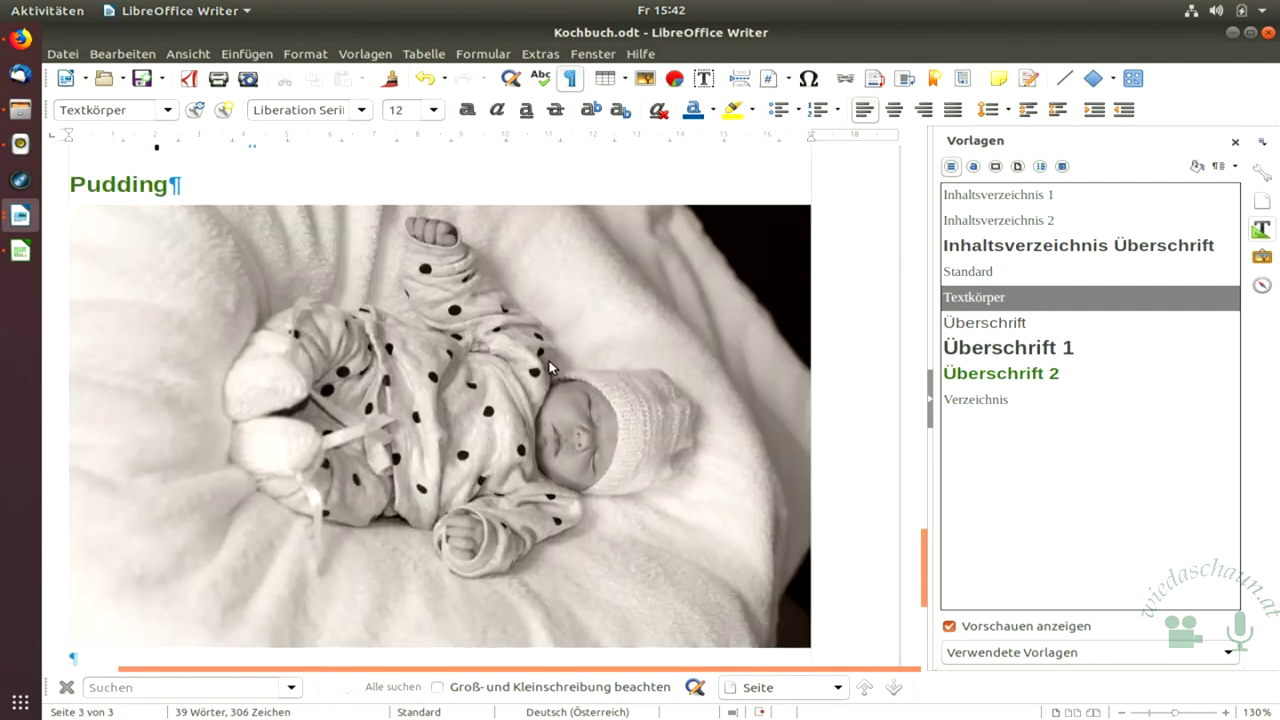
{"action": "left_click", "coordinate": [577, 396]}
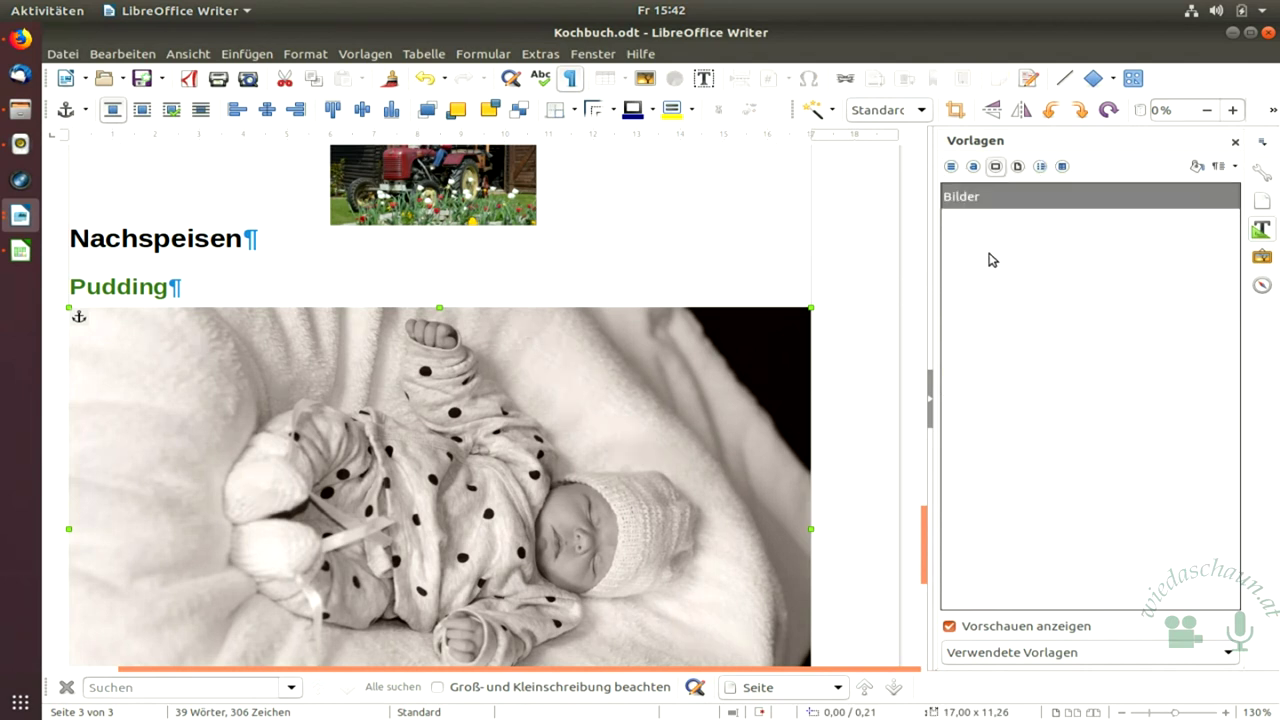
{"action": "right_click", "coordinate": [993, 198]}
{"action": "left_click", "coordinate": [1005, 224]}
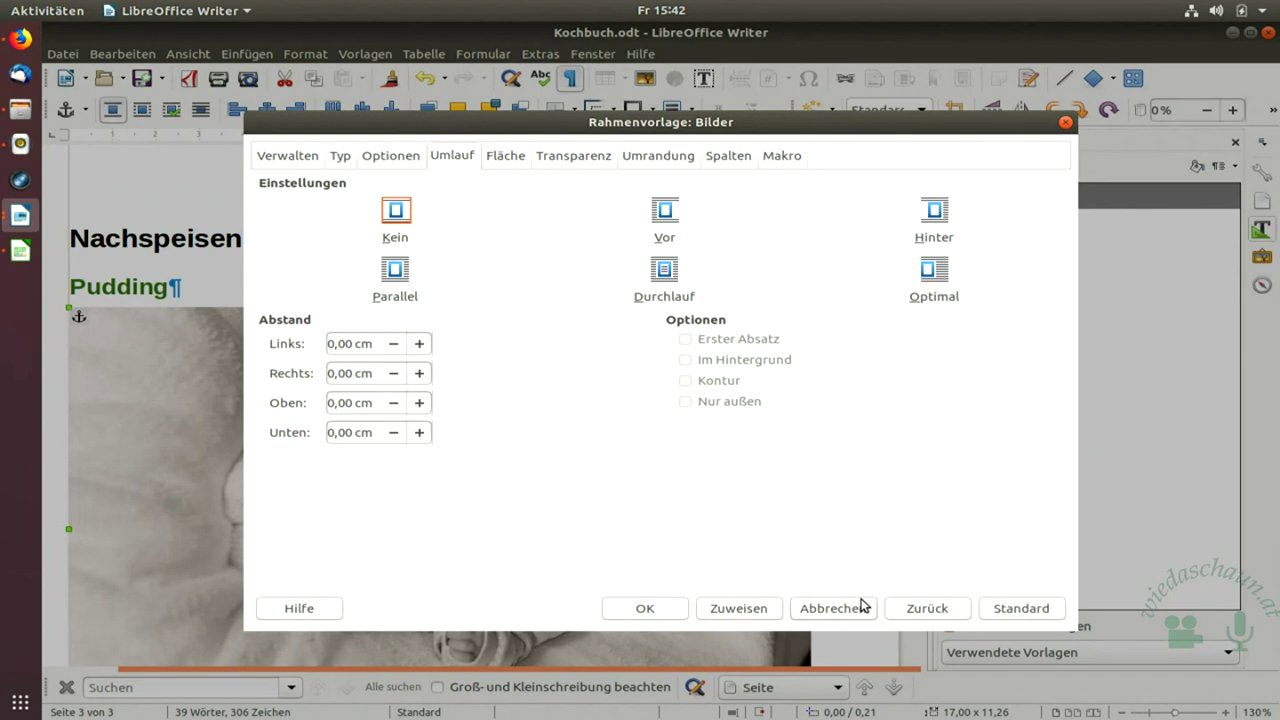
{"action": "left_click", "coordinate": [303, 153]}
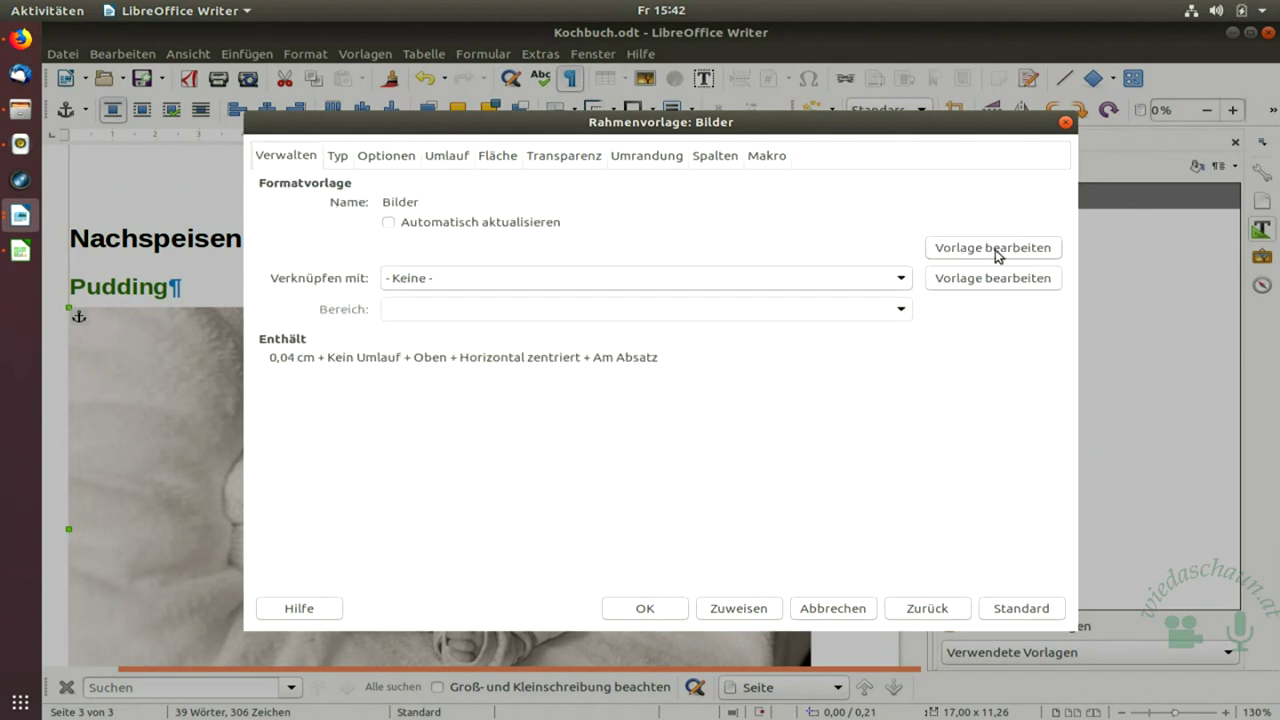
{"action": "left_click", "coordinate": [833, 608]}
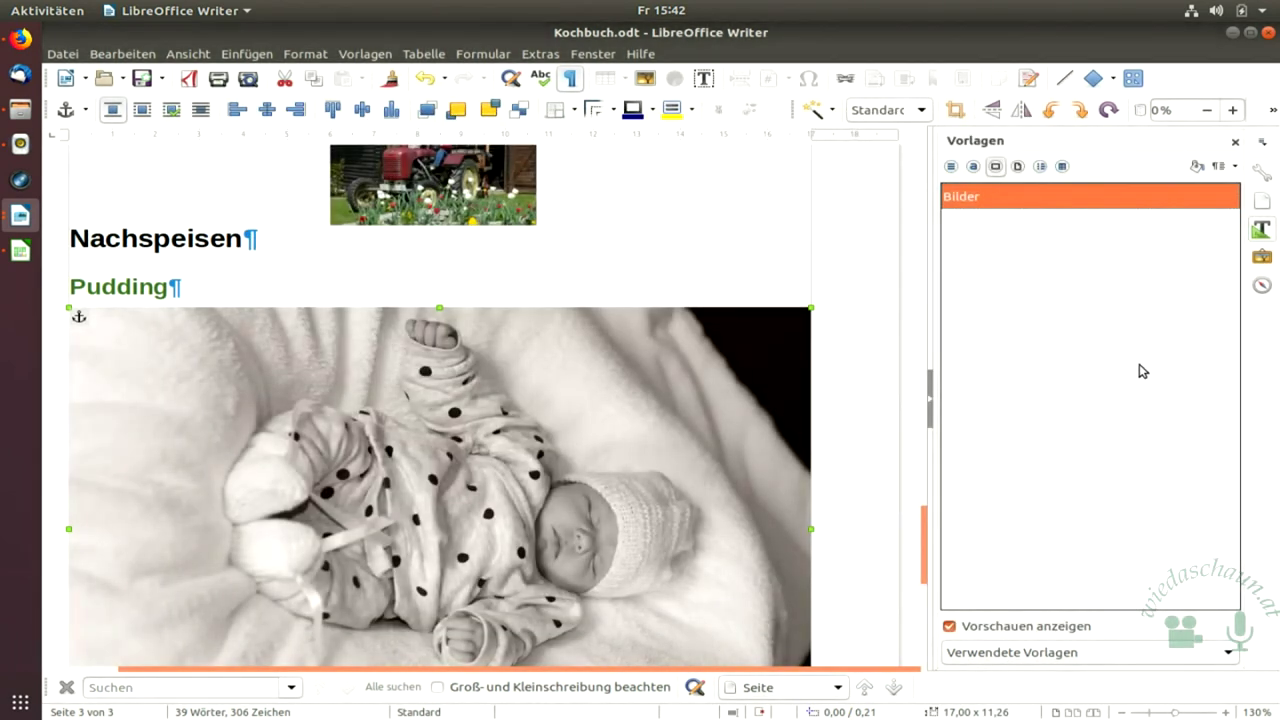
Create a new frame style named Bild2 from the selected Pudding image.
{"action": "left_click", "coordinate": [1231, 166]}
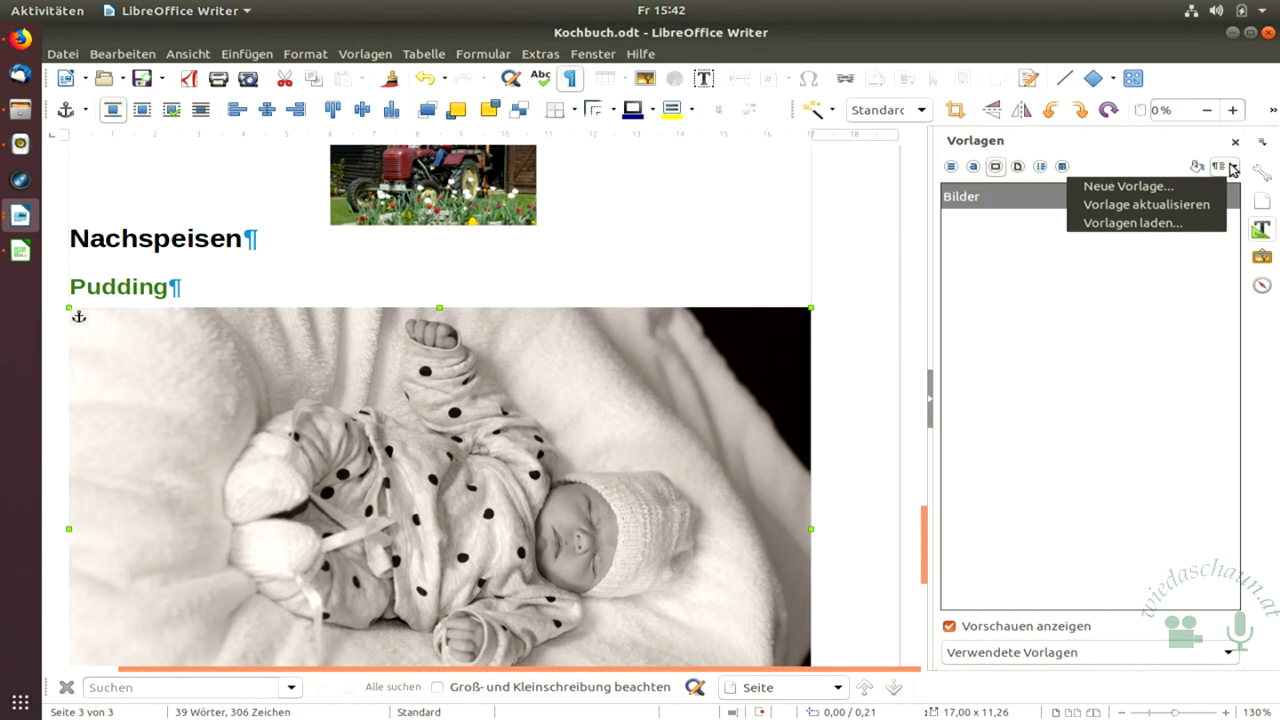
{"action": "left_click", "coordinate": [1183, 186]}
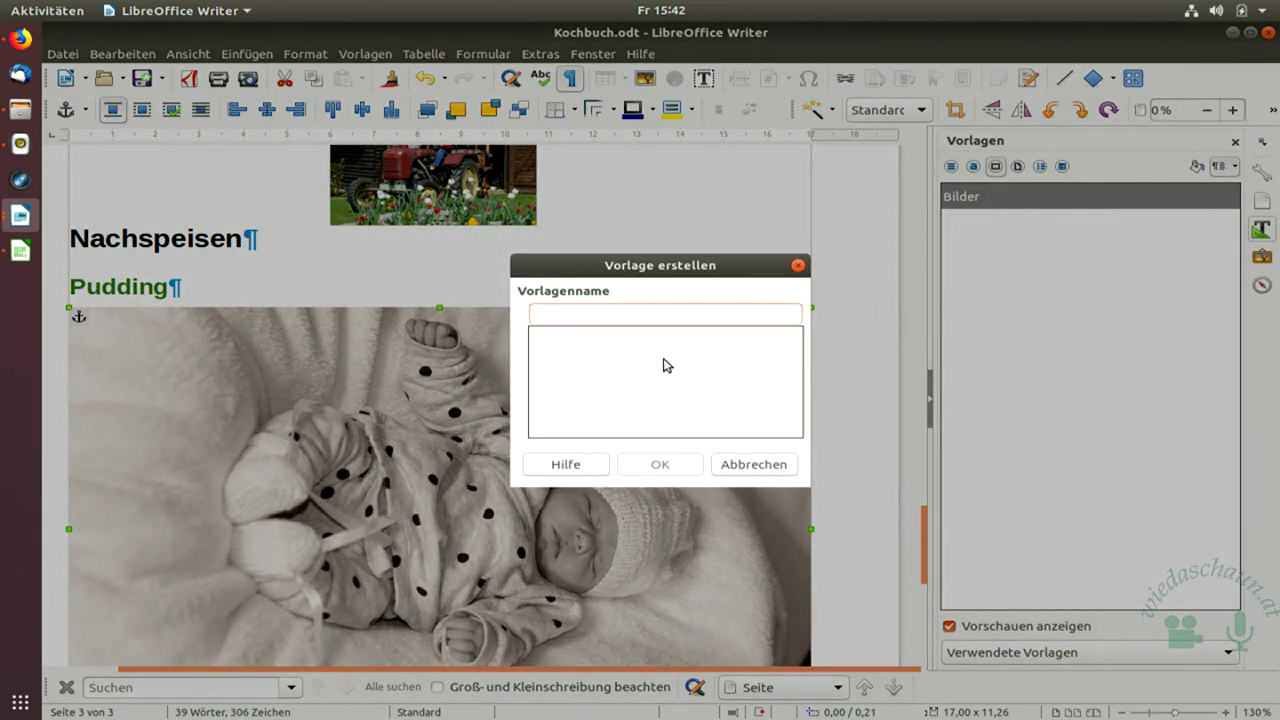
{"action": "type", "text": "Bi"}
{"action": "left_click", "coordinate": [646, 466]}
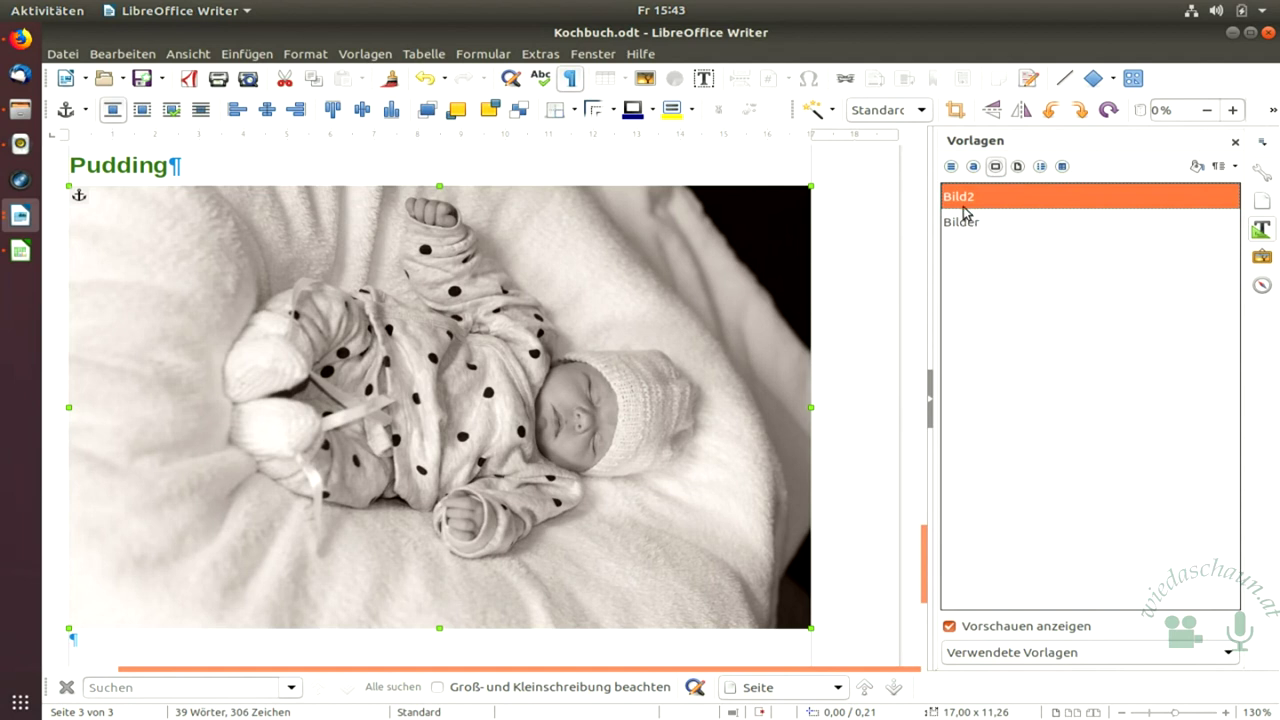
Edit the frame style Bild2 and set its text wrap to Vor.
{"action": "left_click", "coordinate": [967, 222]}
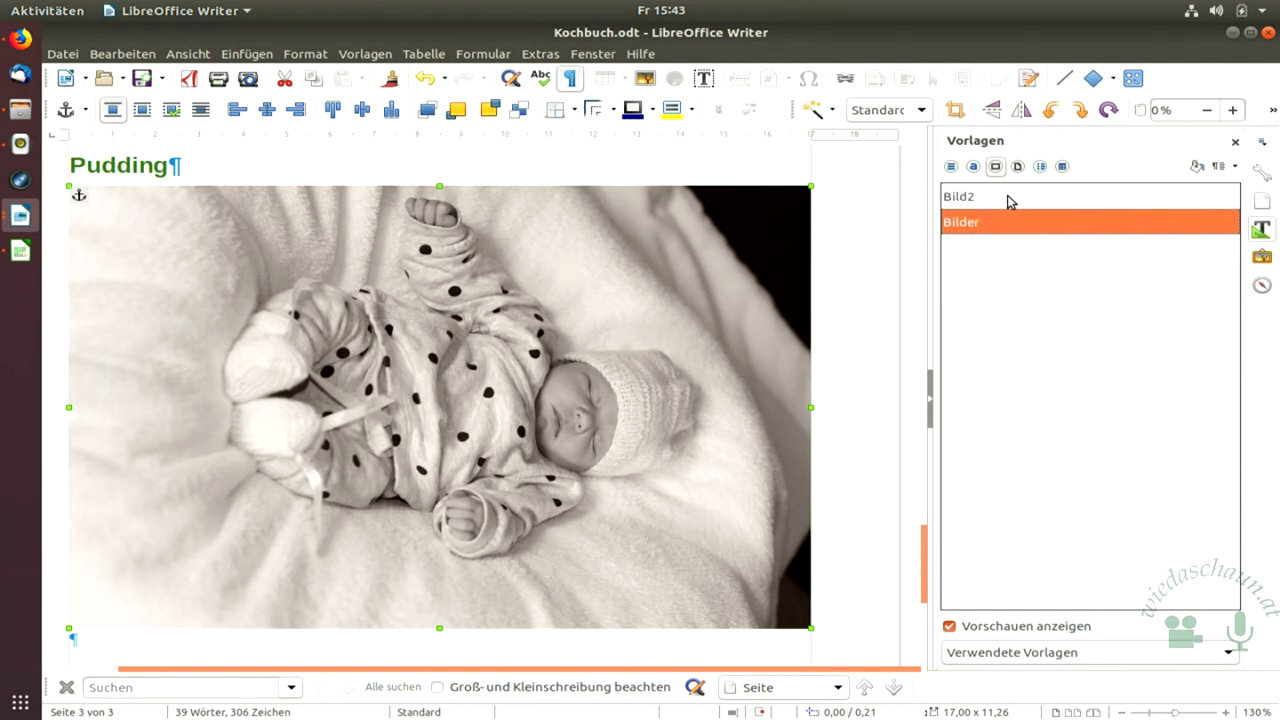
{"action": "left_click", "coordinate": [1011, 199]}
{"action": "left_click", "coordinate": [976, 226]}
{"action": "left_click", "coordinate": [963, 201]}
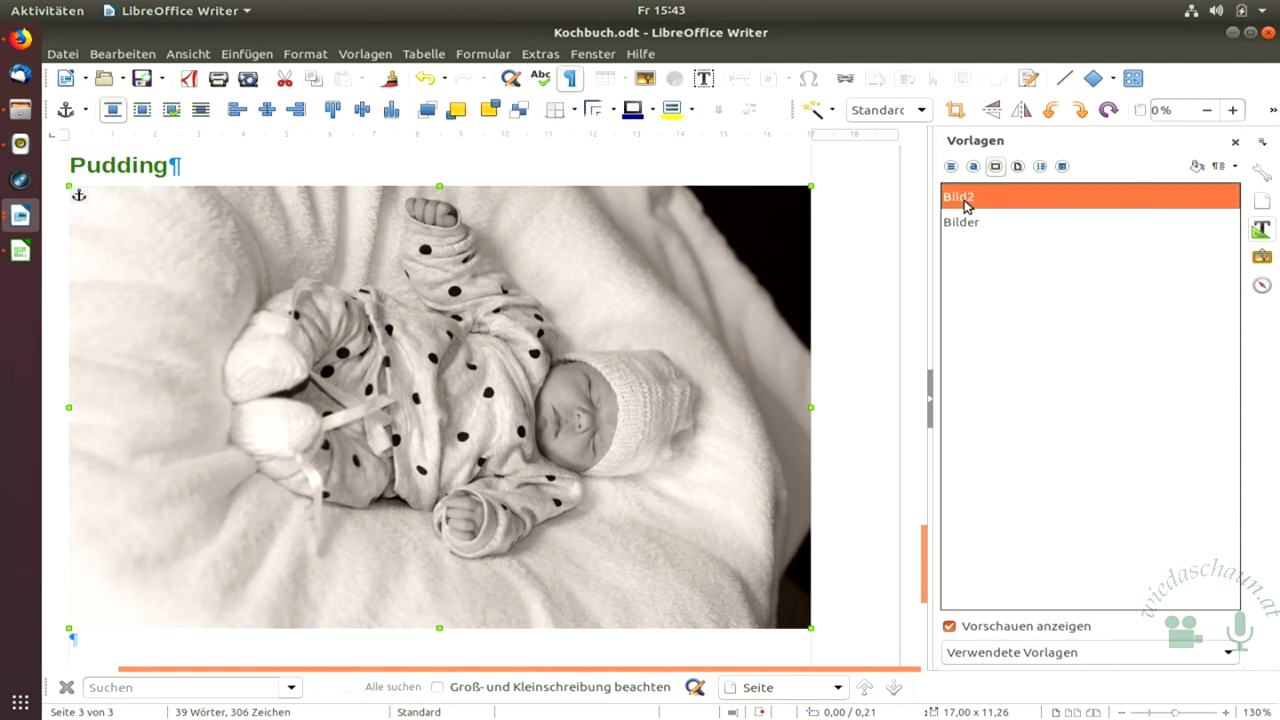
{"action": "right_click", "coordinate": [964, 201]}
{"action": "left_click", "coordinate": [985, 236]}
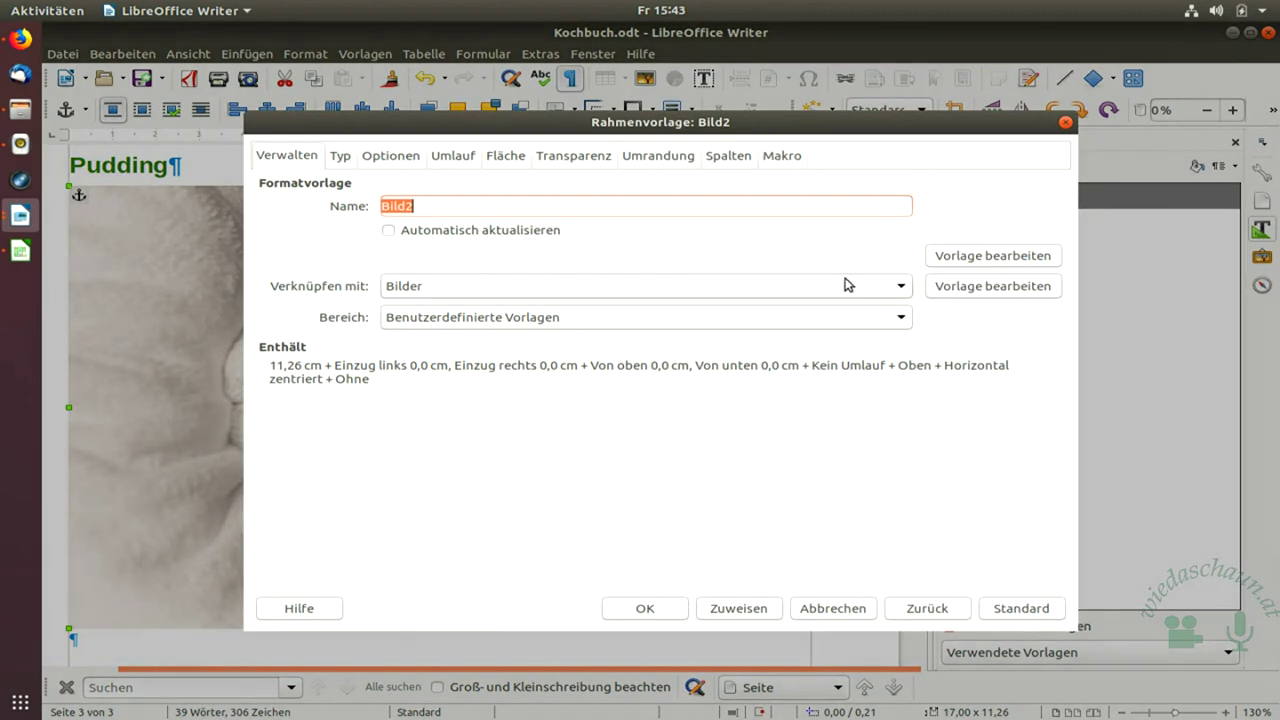
{"action": "left_click", "coordinate": [452, 158]}
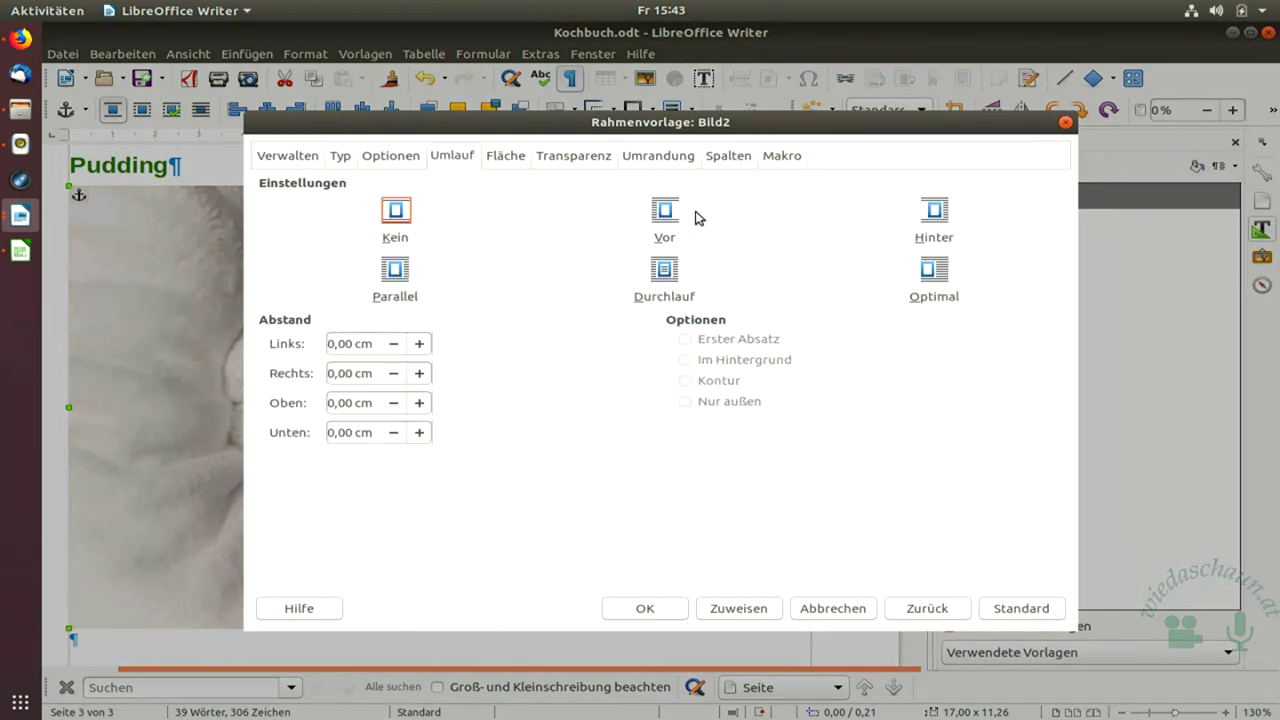
{"action": "left_click", "coordinate": [663, 212]}
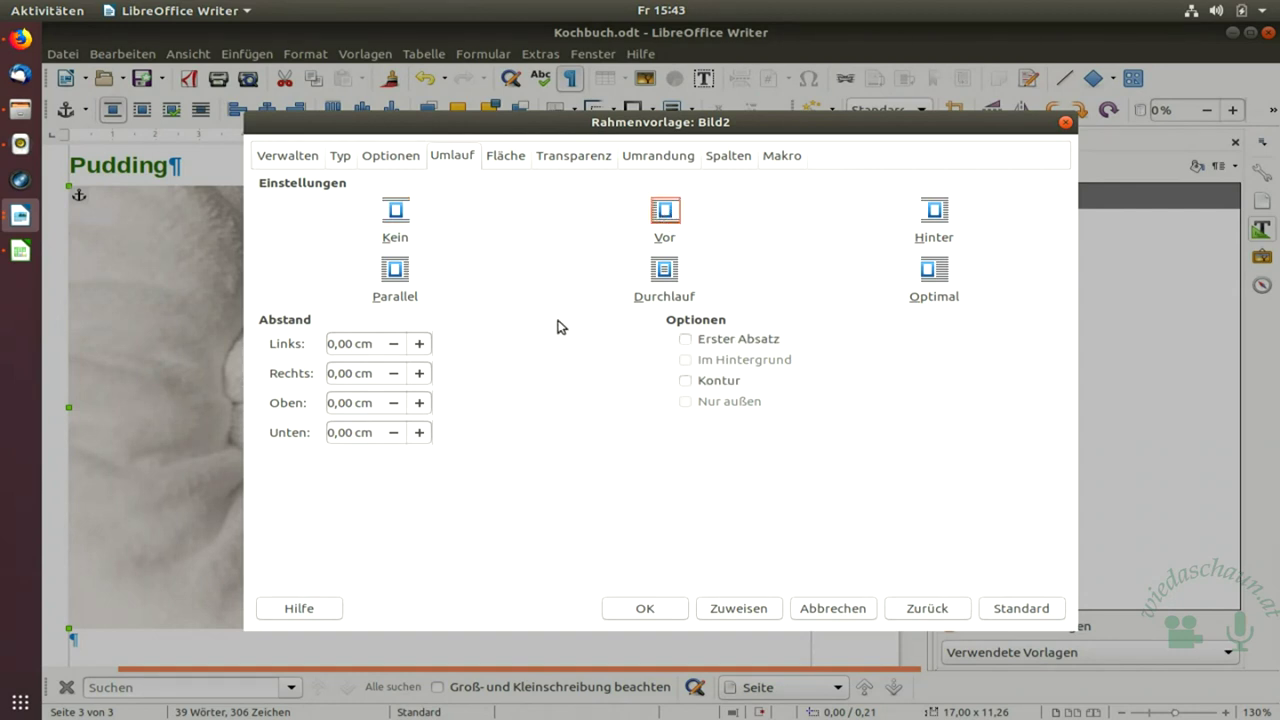
Set the width of the frame style Bild2 to 10 cm and apply it without size protection.
{"action": "left_click", "coordinate": [402, 162]}
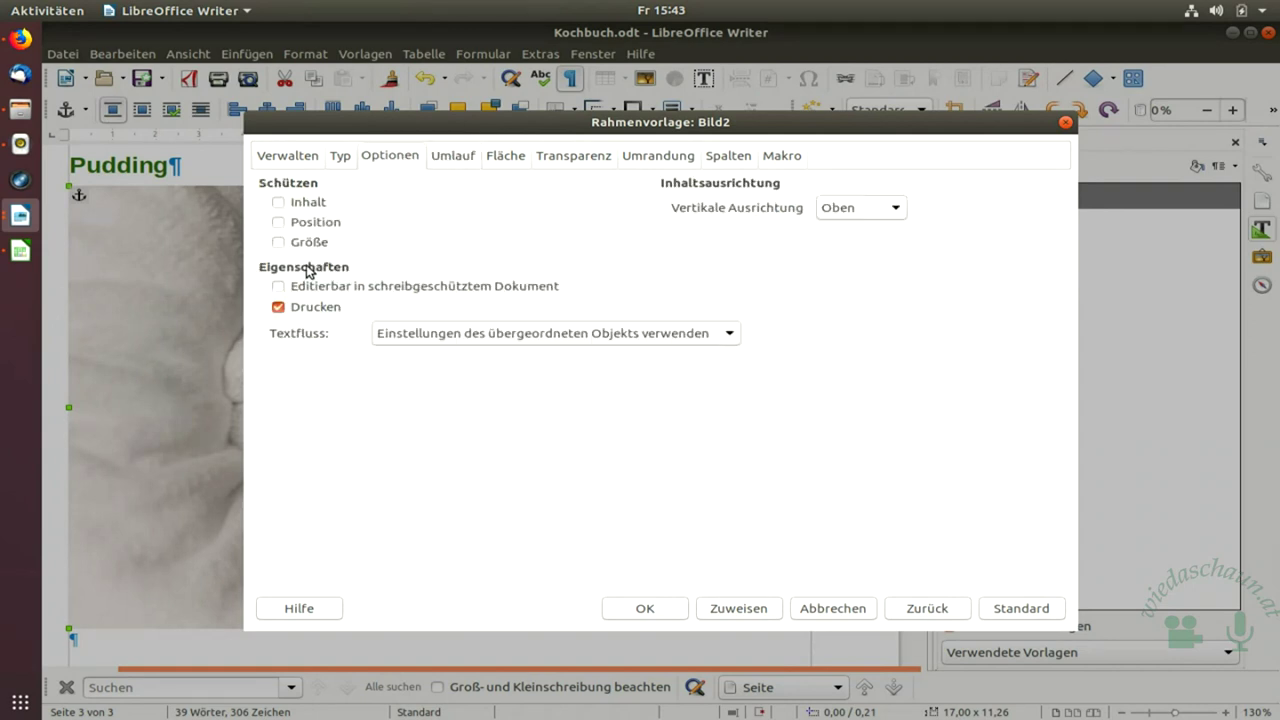
{"action": "left_click", "coordinate": [279, 244]}
{"action": "left_click", "coordinate": [281, 246]}
{"action": "left_click", "coordinate": [340, 156]}
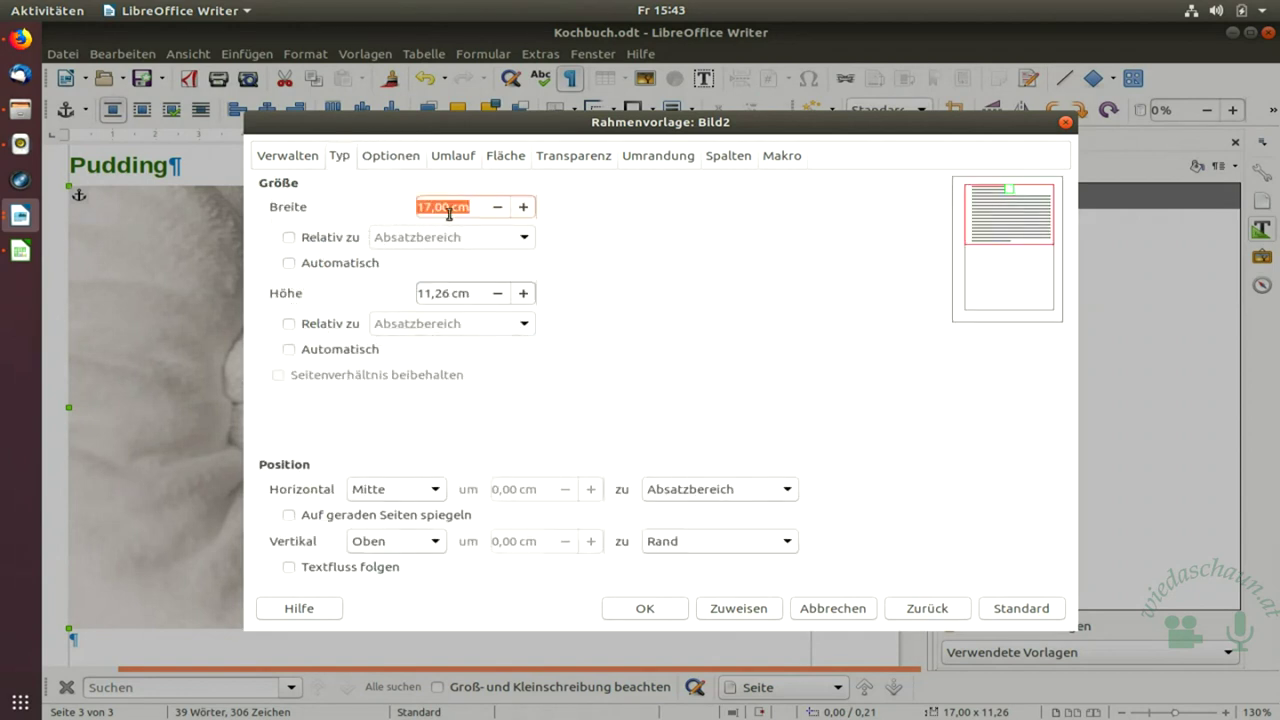
{"action": "type", "text": "10"}
{"action": "left_click", "coordinate": [739, 609]}
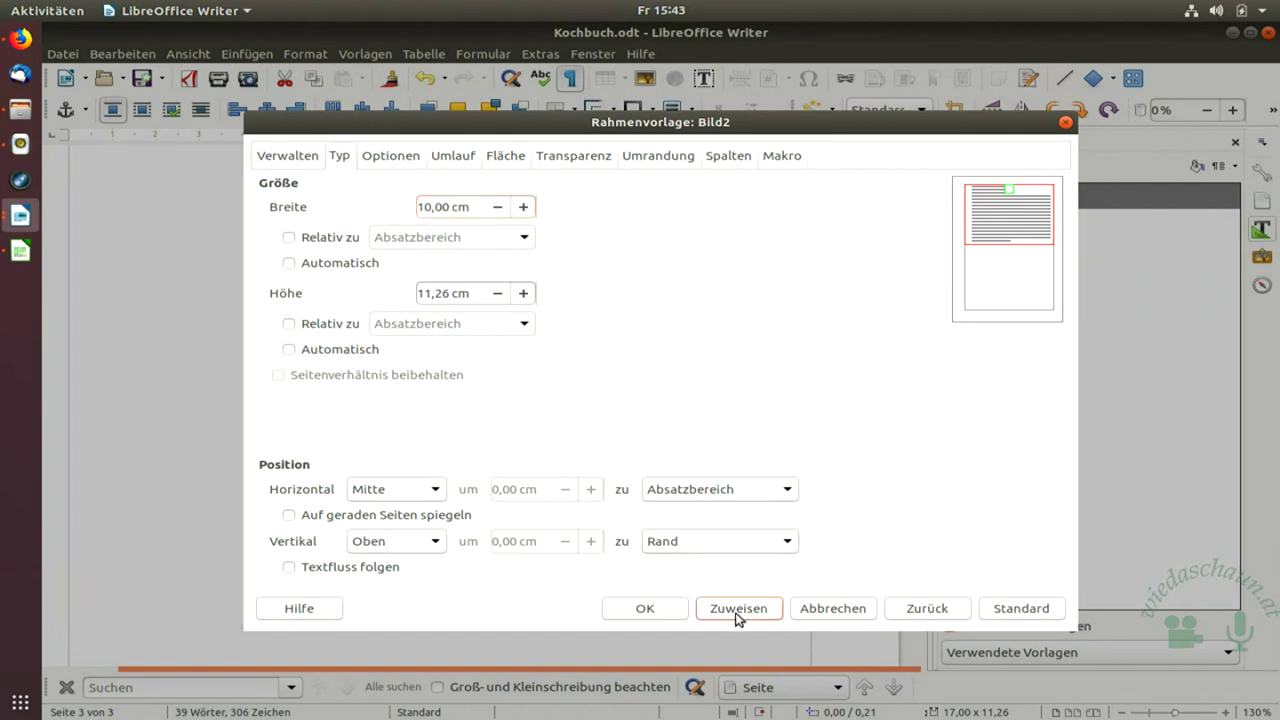
Set the width of the frame style Bild2 to 3 cm, apply it and close the style settings.
{"action": "left_click_drag", "start_coordinate": [474, 210], "coordinate": [388, 205]}
{"action": "type", "text": "3"}
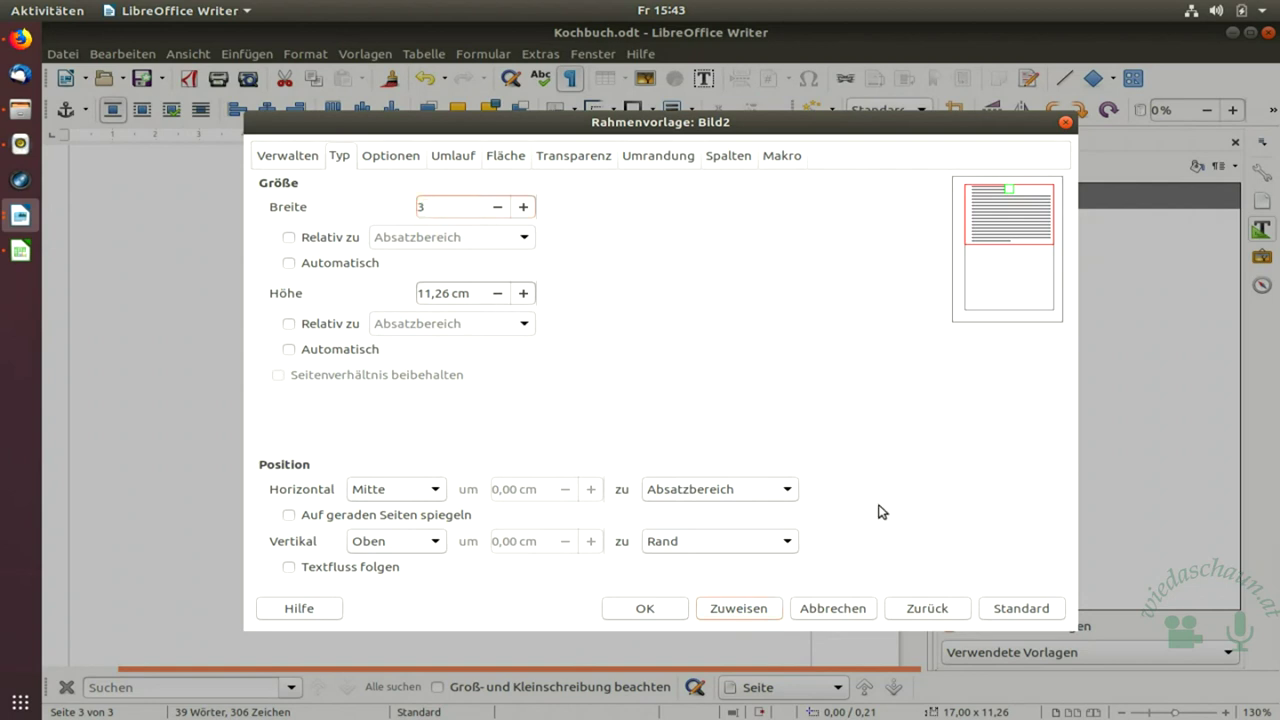
{"action": "left_click", "coordinate": [748, 612]}
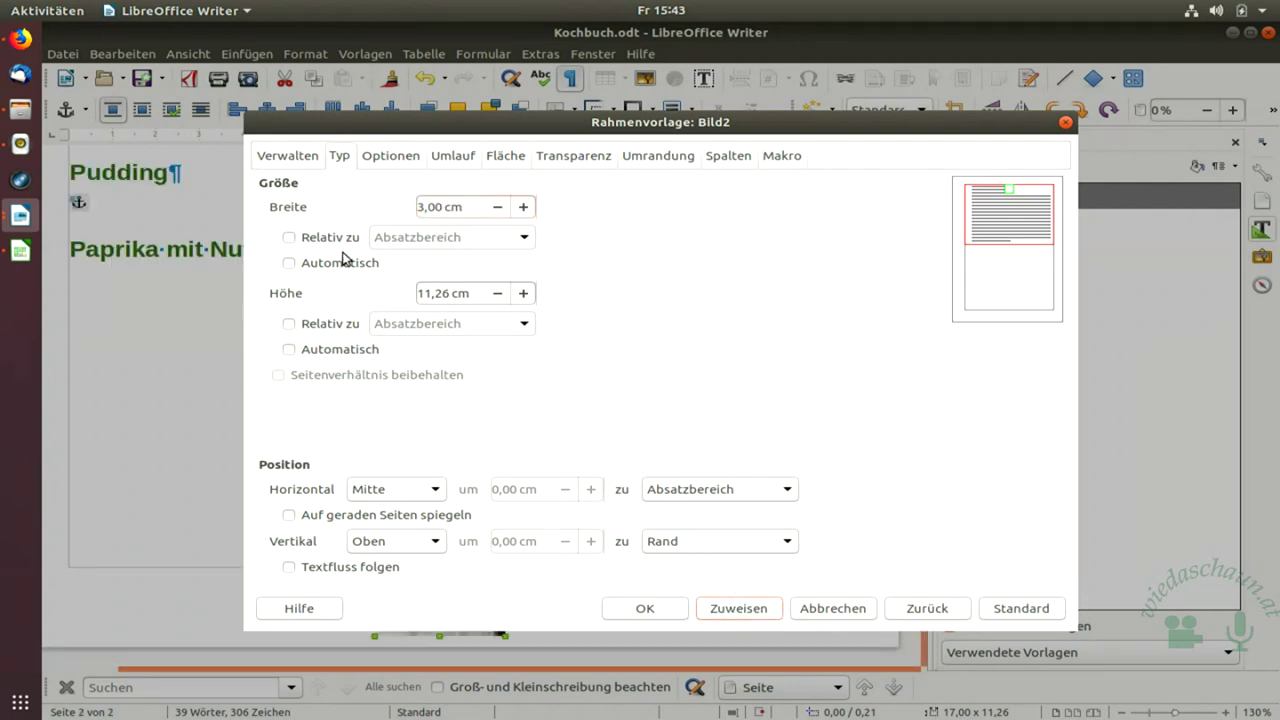
{"action": "left_click", "coordinate": [658, 616]}
{"action": "scroll", "coordinate": [524, 480], "scroll_direction": "up", "scroll_amount": 2}
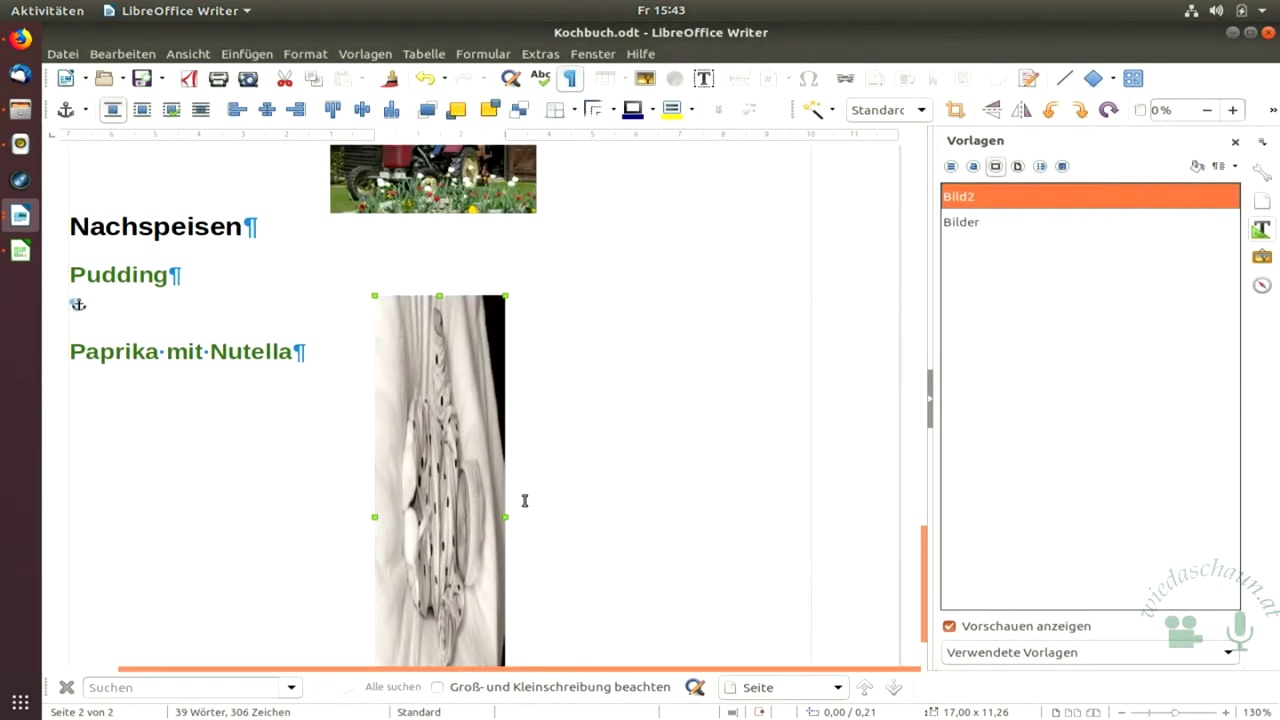
{"action": "scroll", "coordinate": [586, 480], "scroll_direction": "up", "scroll_amount": 3}
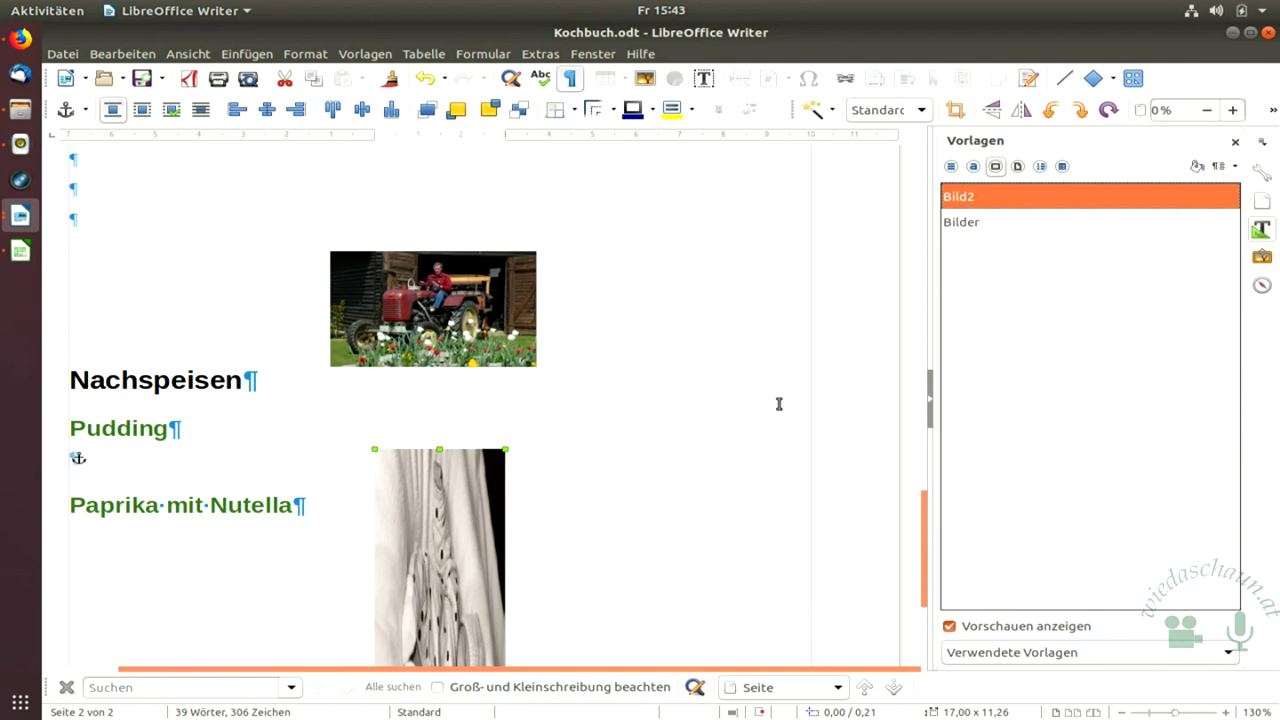
{"action": "scroll", "coordinate": [700, 491], "scroll_direction": "down", "scroll_amount": 3}
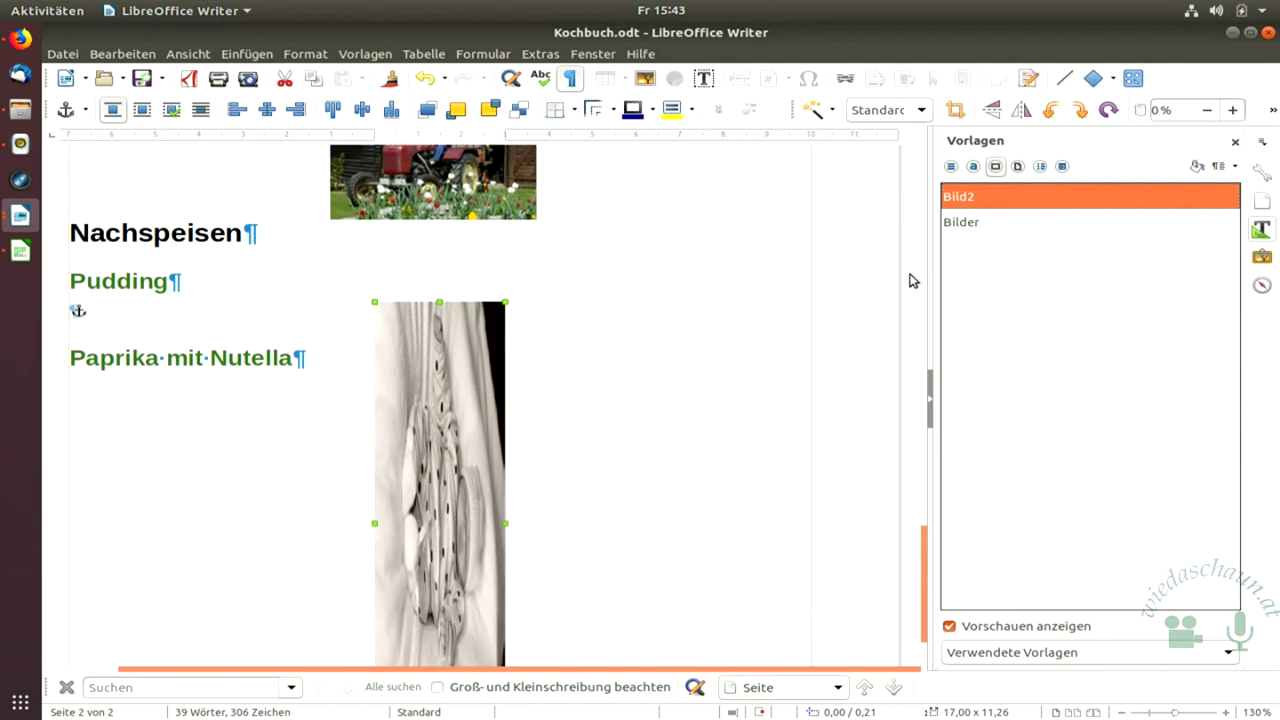
Assign the frame style Bilder to the Pudding image and look for Bild2 among the frame styles in use.
{"action": "left_click", "coordinate": [962, 226]}
{"action": "double_click", "coordinate": [962, 226]}
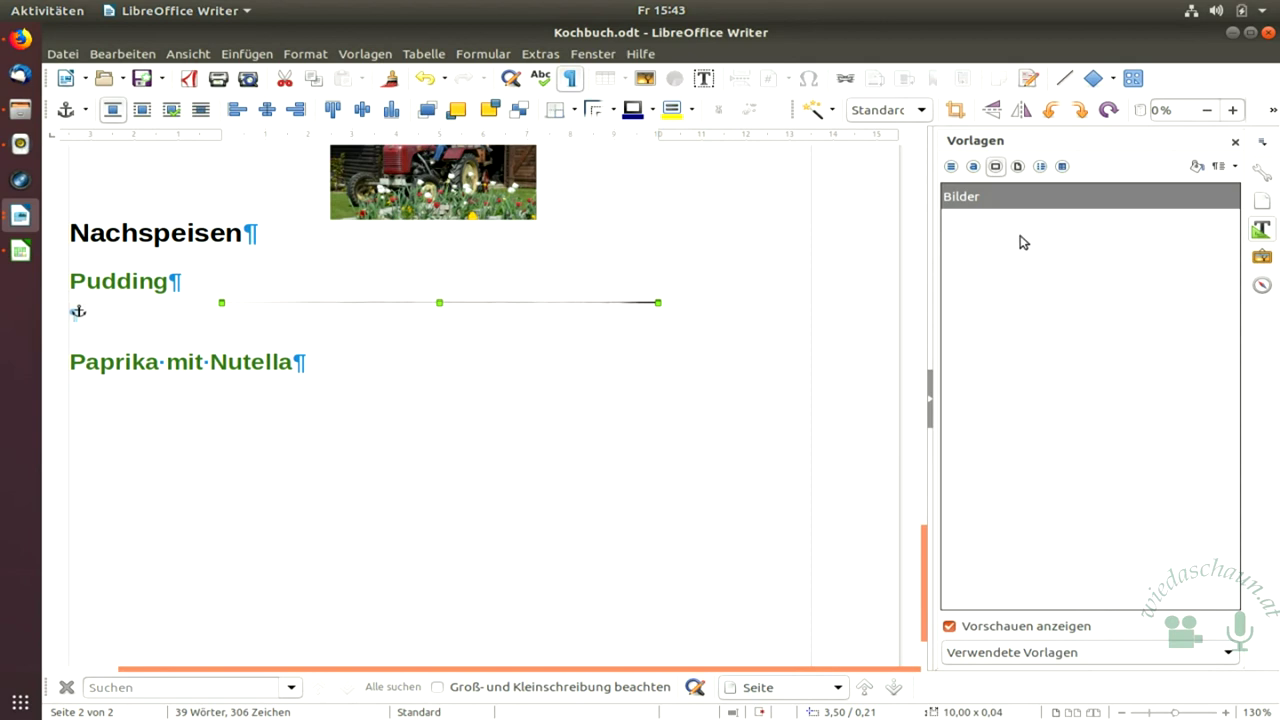
{"action": "left_click", "coordinate": [1263, 229]}
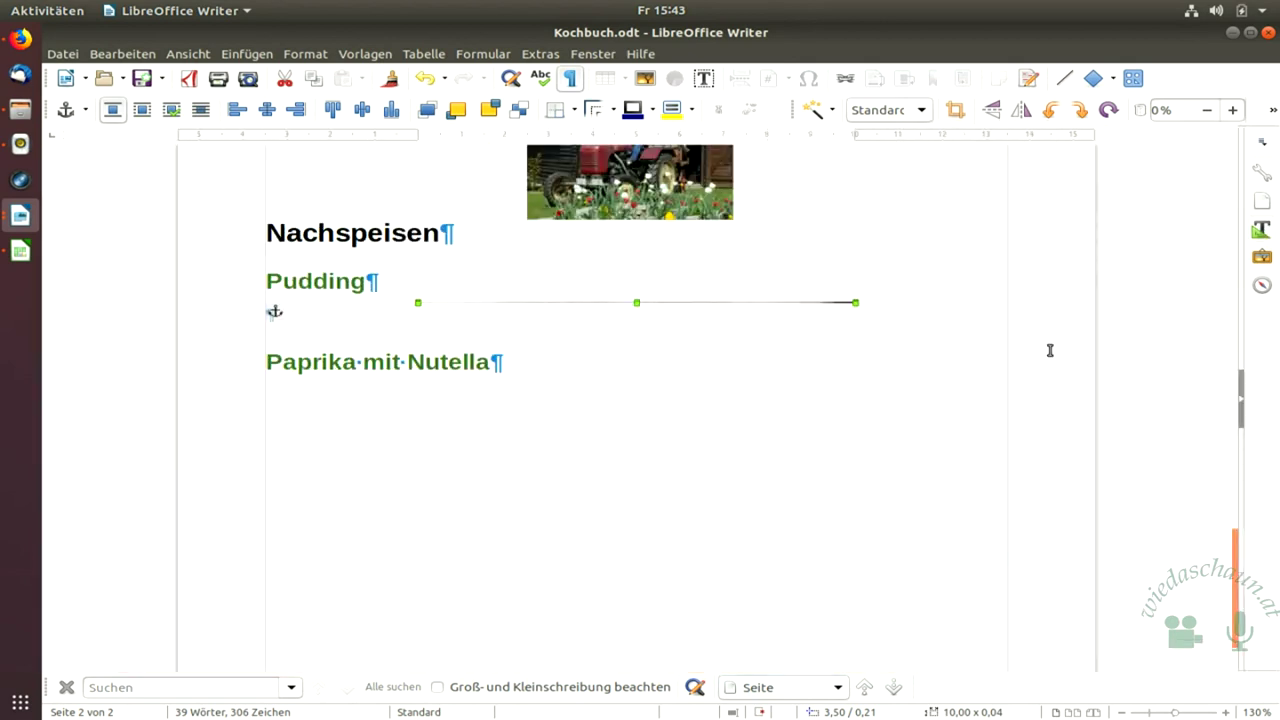
{"action": "left_click", "coordinate": [1262, 229]}
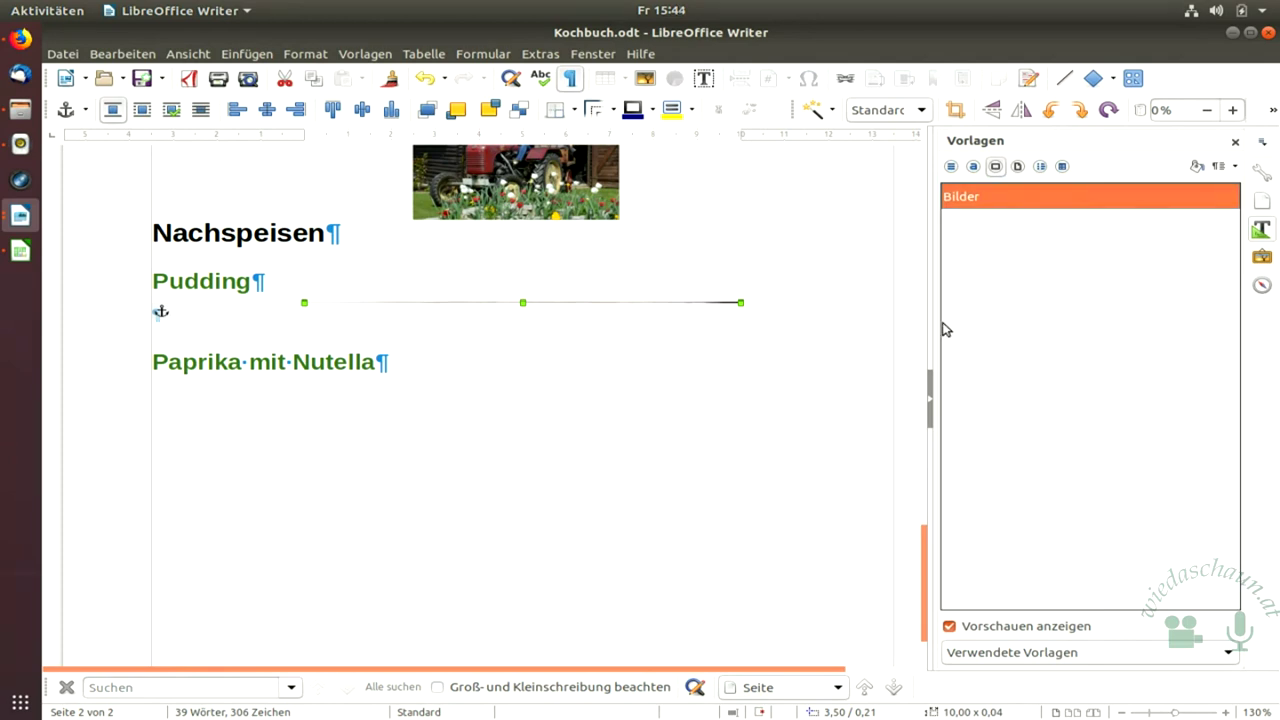
{"action": "left_click", "coordinate": [975, 168]}
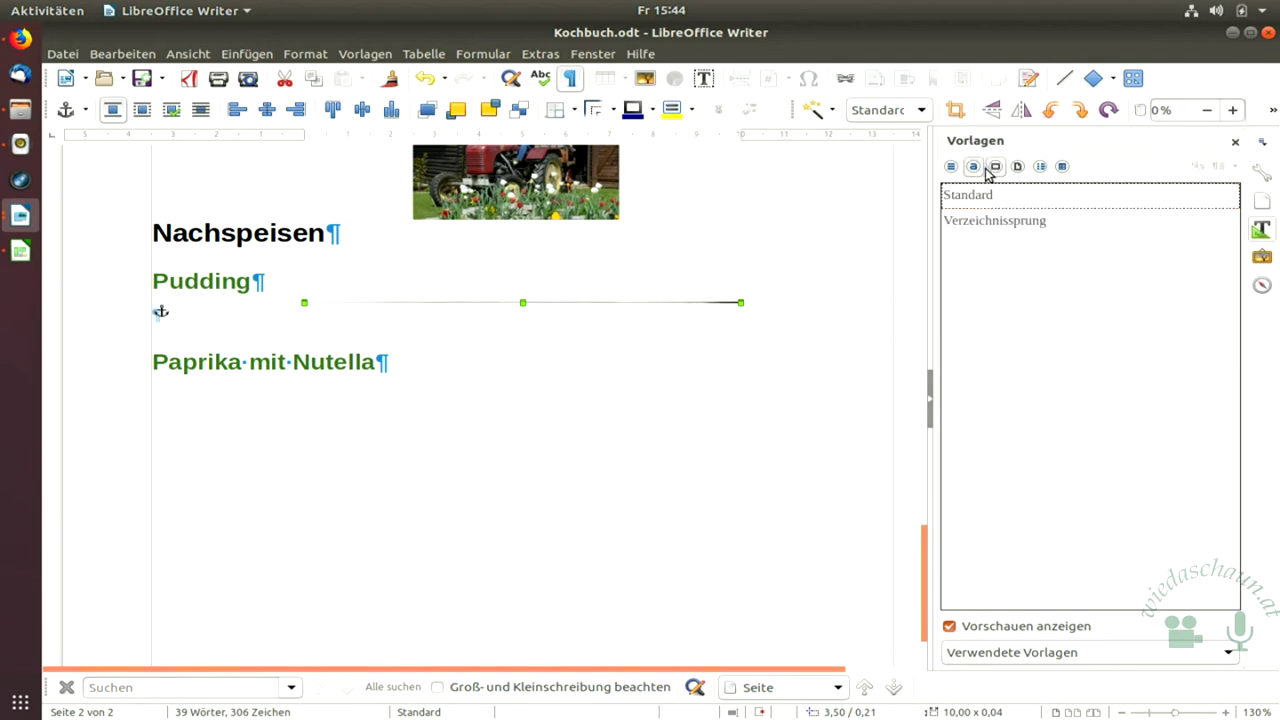
{"action": "left_click", "coordinate": [995, 167]}
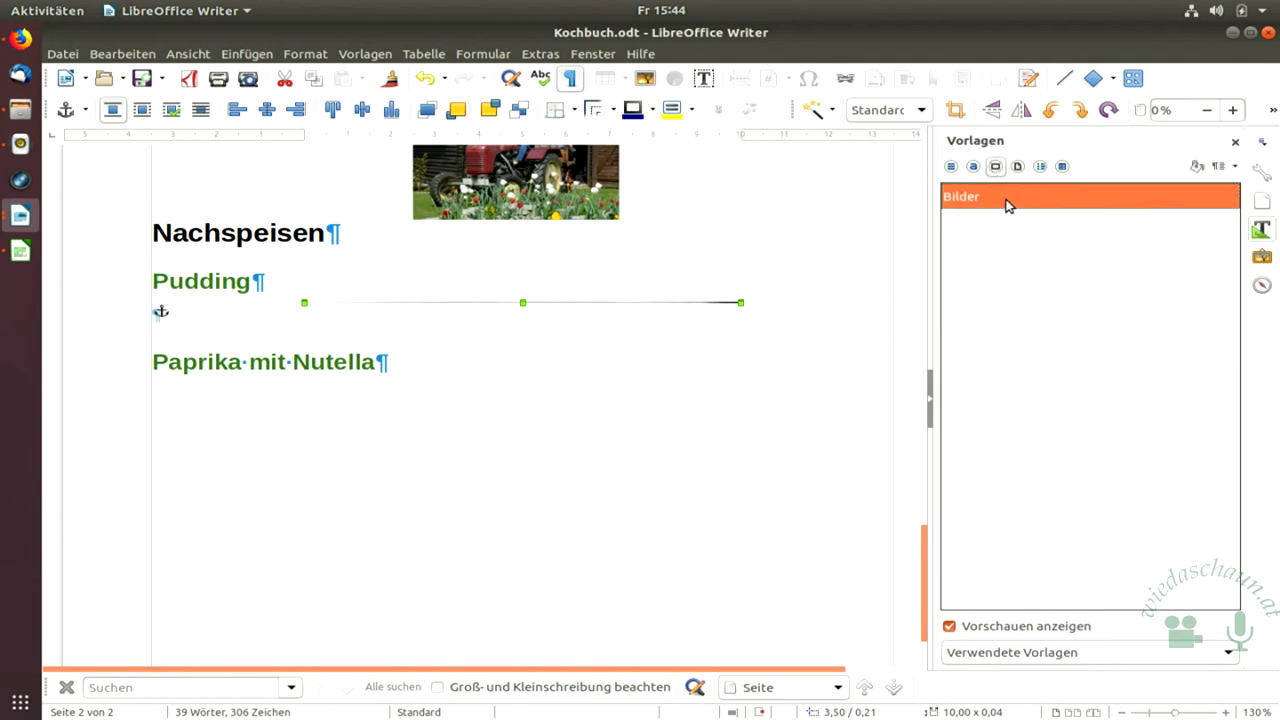
Undo the assignment of the frame style Bilder to the Pudding image.
{"action": "left_click", "coordinate": [105, 66]}
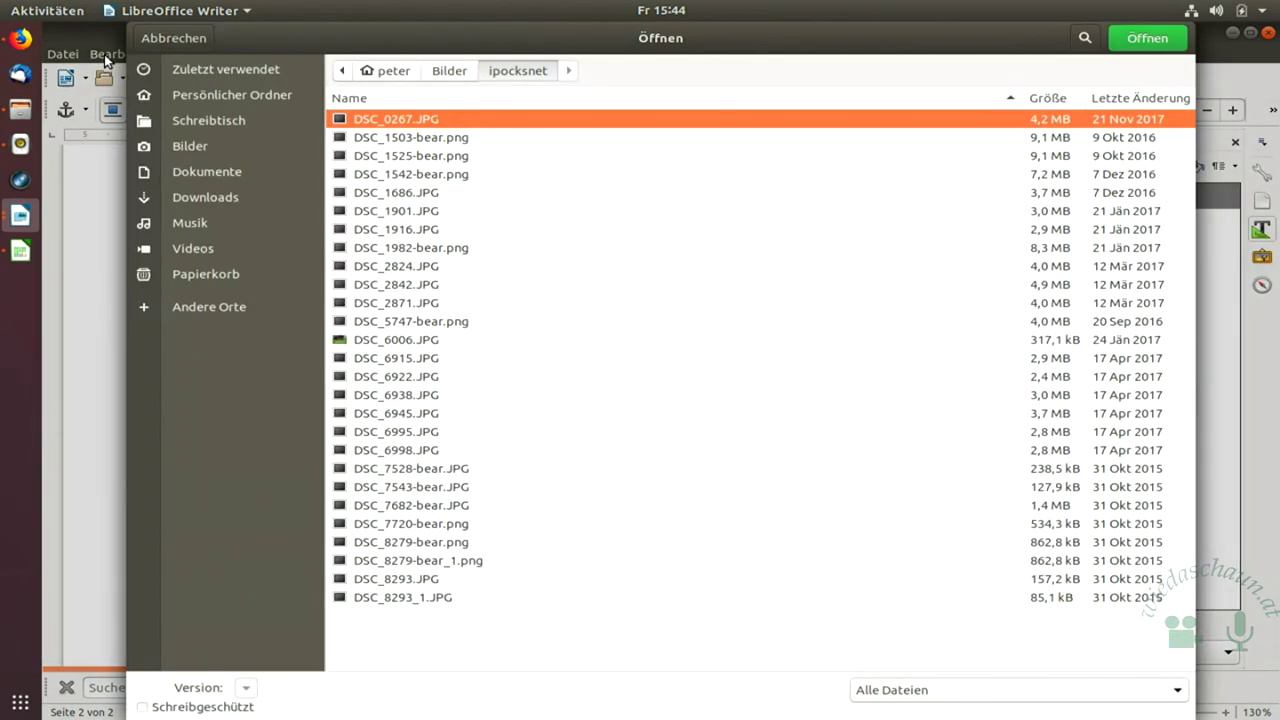
{"action": "left_click", "coordinate": [172, 42]}
{"action": "left_click", "coordinate": [128, 54]}
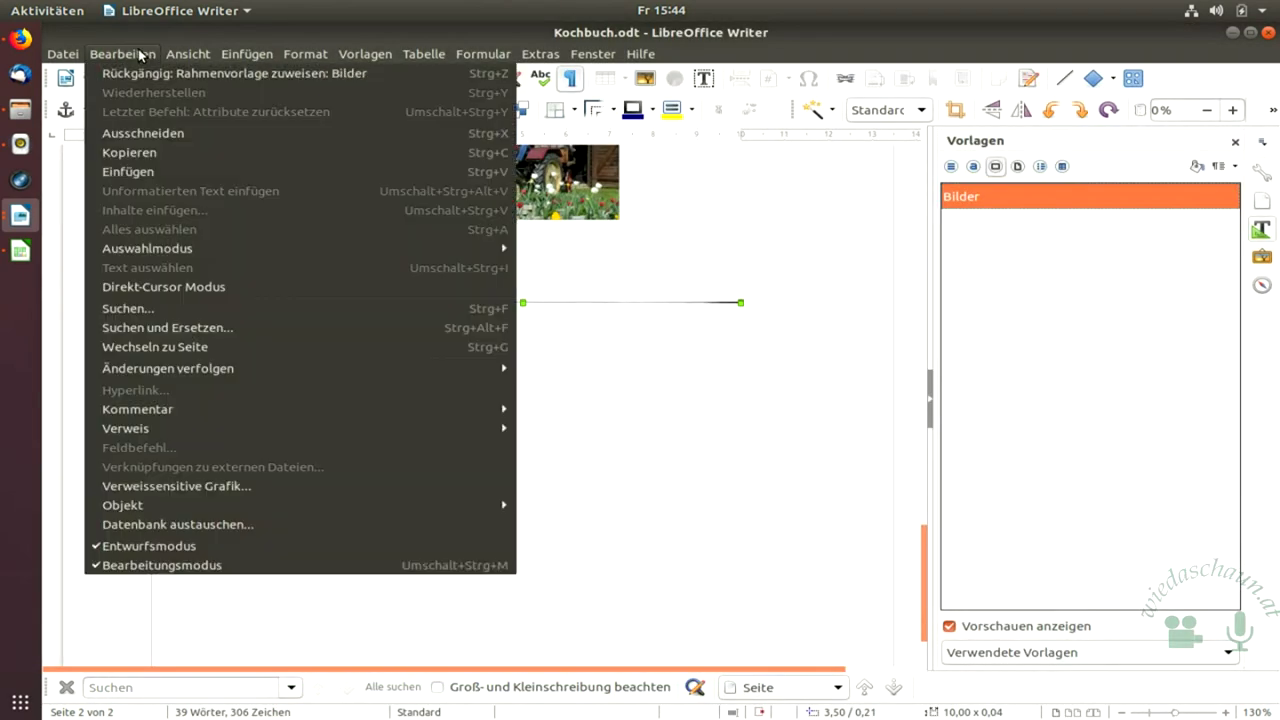
{"action": "left_click", "coordinate": [117, 74]}
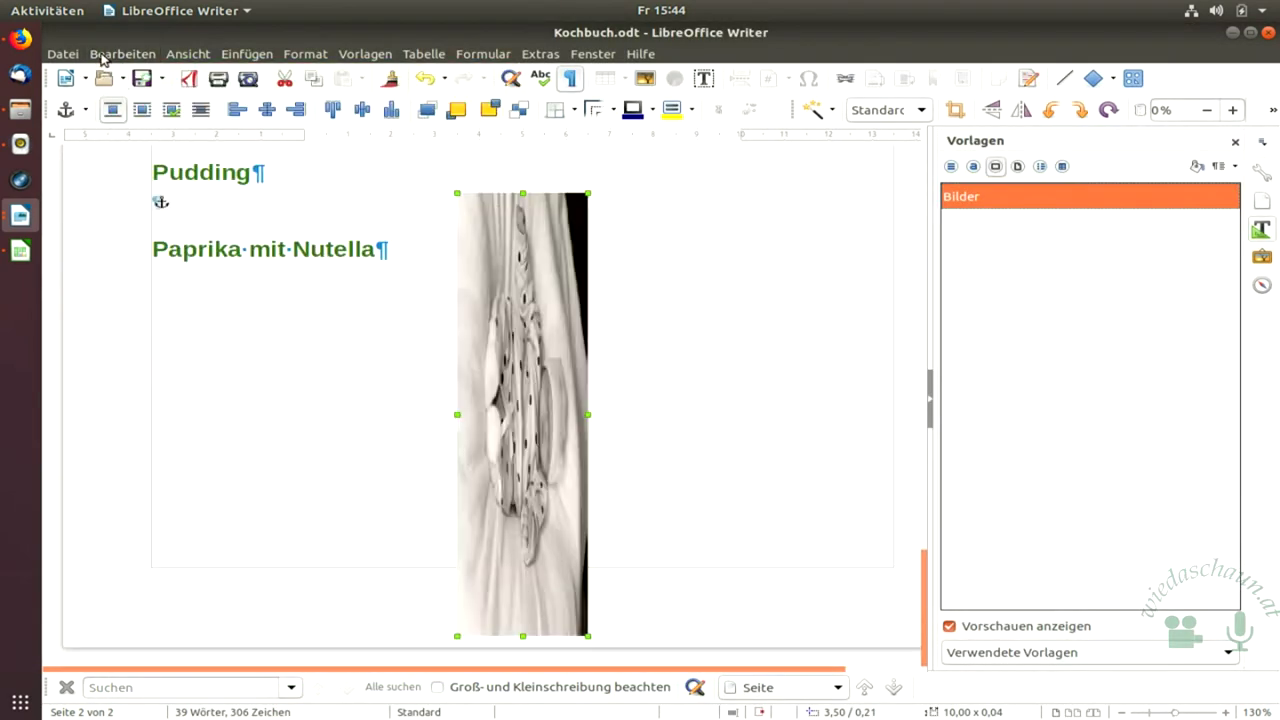
{"action": "left_click", "coordinate": [104, 54]}
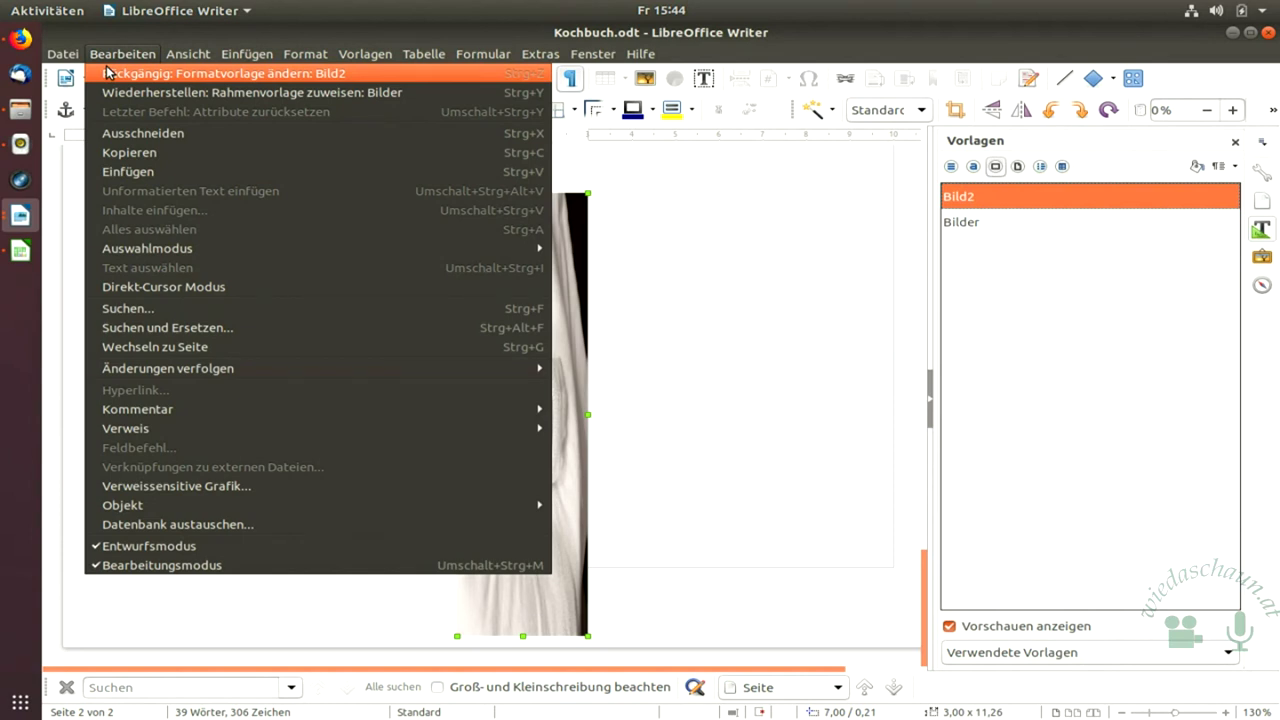
{"action": "left_click", "coordinate": [1014, 258]}
Review the size settings of the frame styles Bild2 and Bilder, closing each dialog with its values as they are.
{"action": "right_click", "coordinate": [980, 197]}
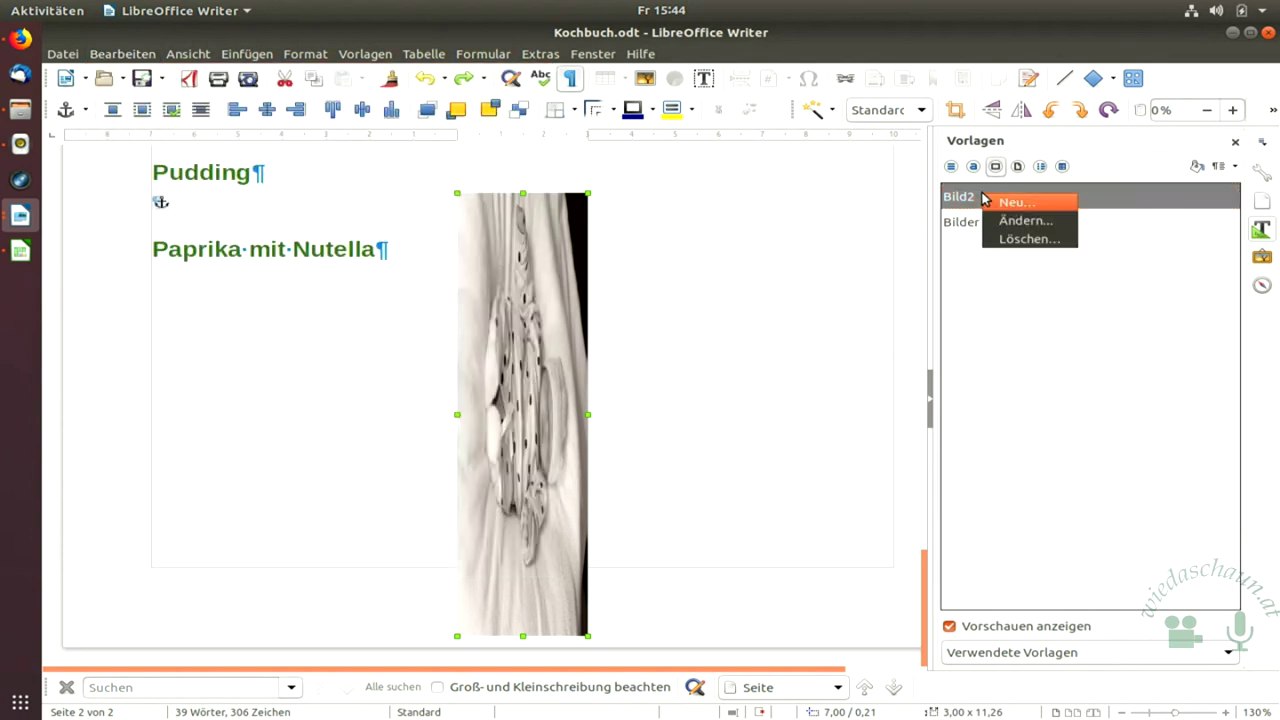
{"action": "left_click", "coordinate": [1030, 221]}
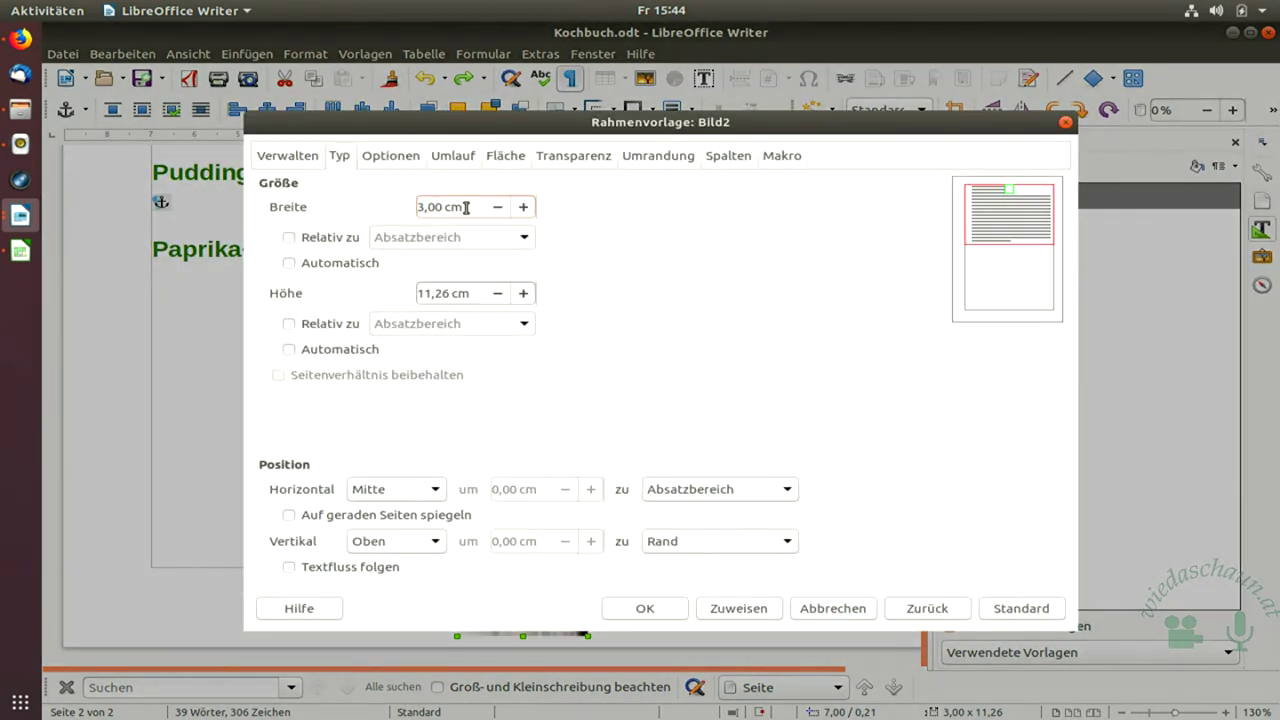
{"action": "left_click", "coordinate": [680, 614]}
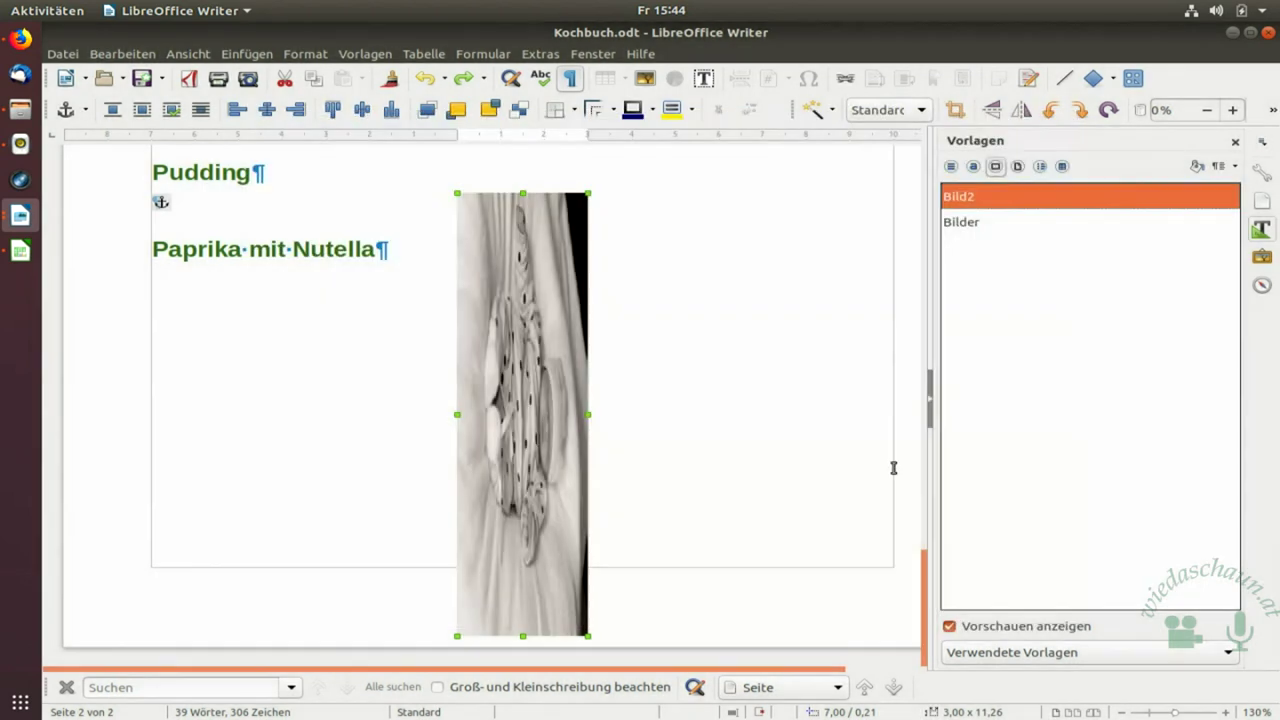
{"action": "right_click", "coordinate": [977, 234]}
{"action": "left_click", "coordinate": [1018, 253]}
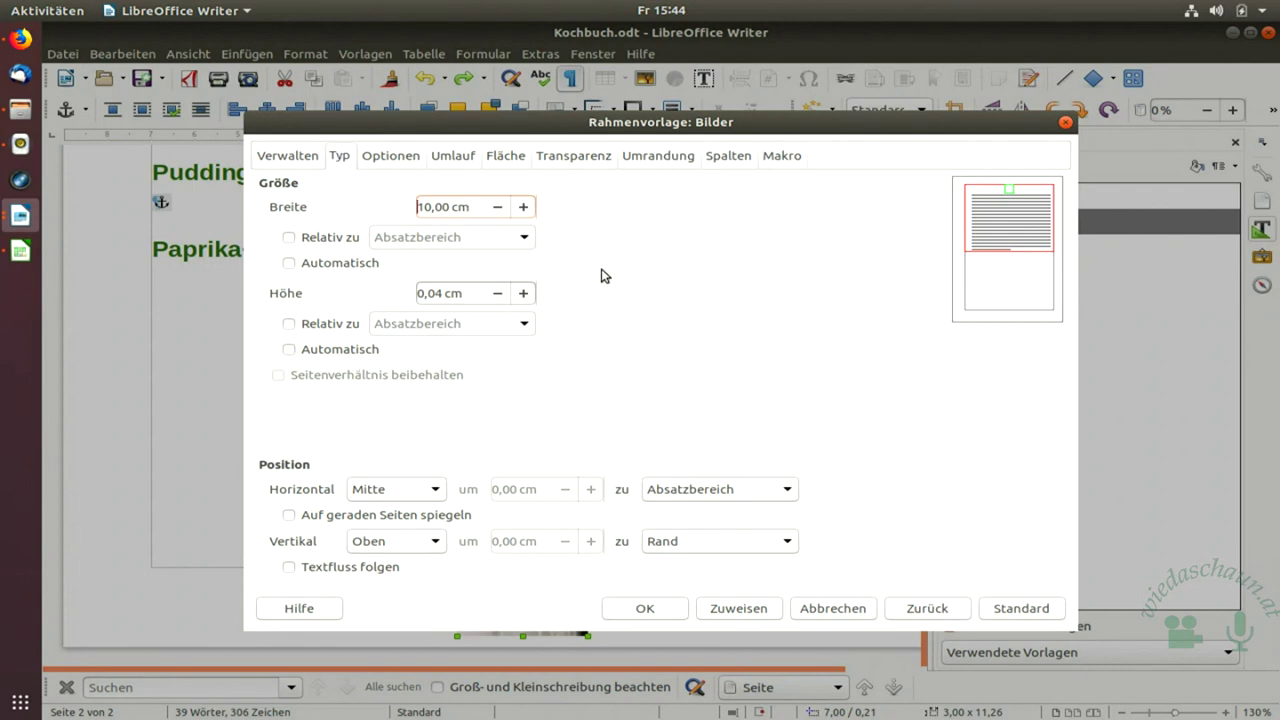
{"action": "left_click", "coordinate": [655, 608]}
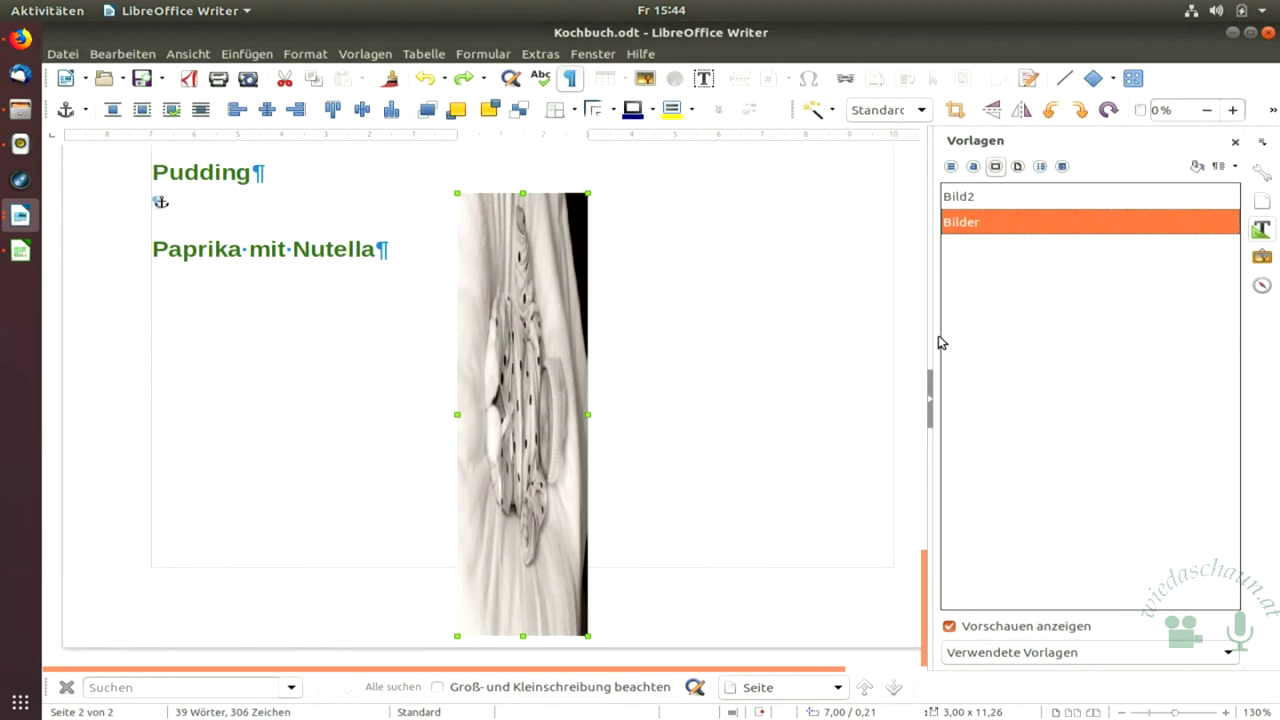
Assign the frame style Bilder to the Pudding image.
{"action": "left_click", "coordinate": [694, 262]}
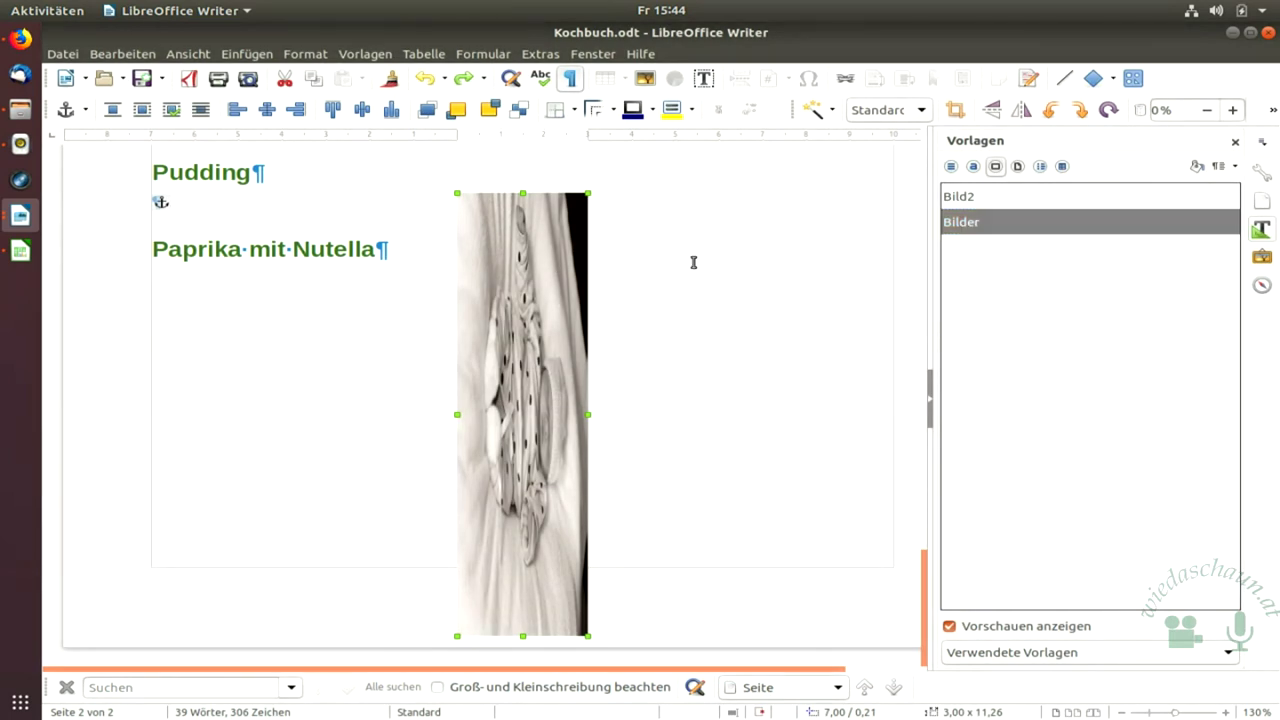
{"action": "left_click", "coordinate": [551, 271]}
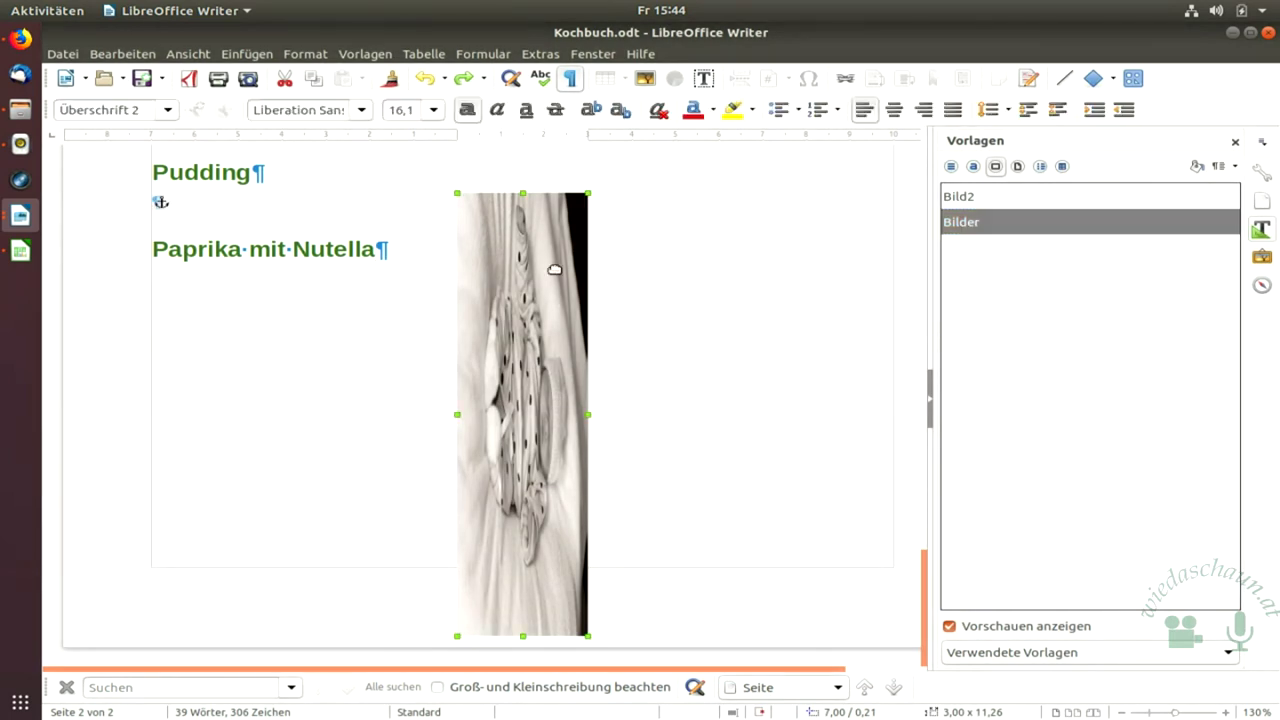
{"action": "double_click", "coordinate": [972, 223]}
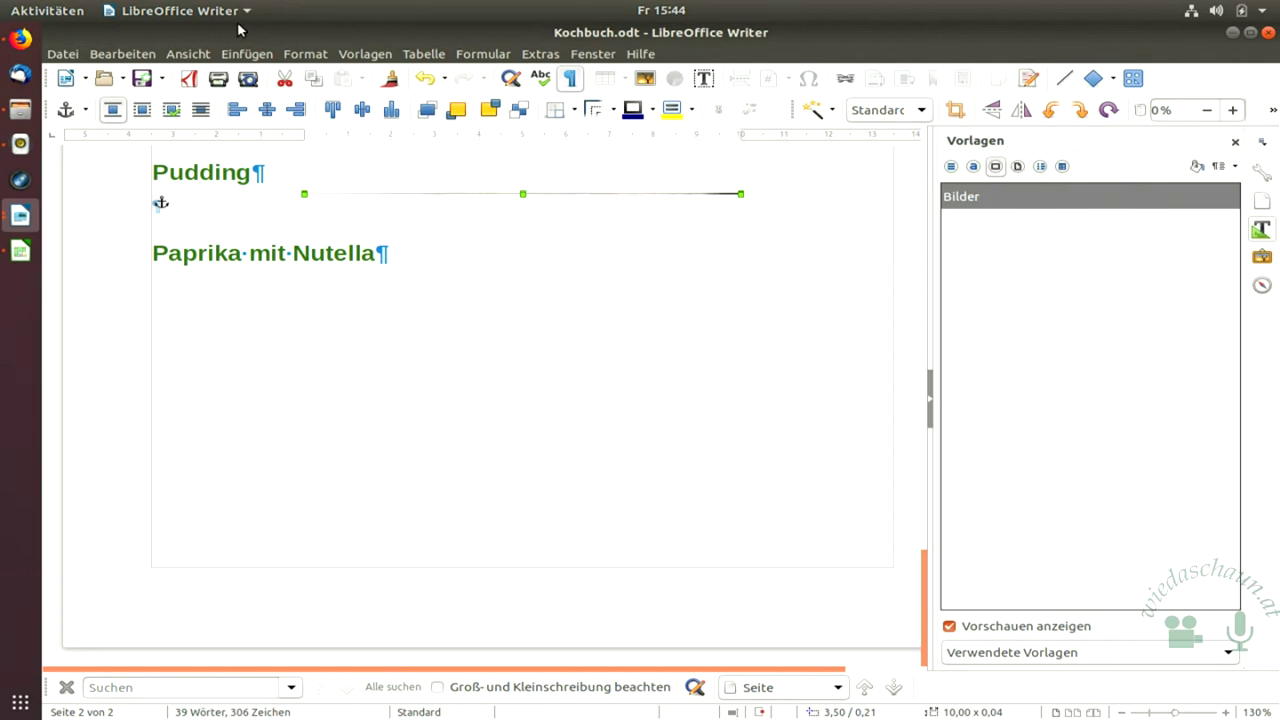
Undo the assignment of the frame style Bilder so the Pudding image uses Bild2 again.
{"action": "left_click", "coordinate": [122, 54]}
{"action": "left_click", "coordinate": [130, 78]}
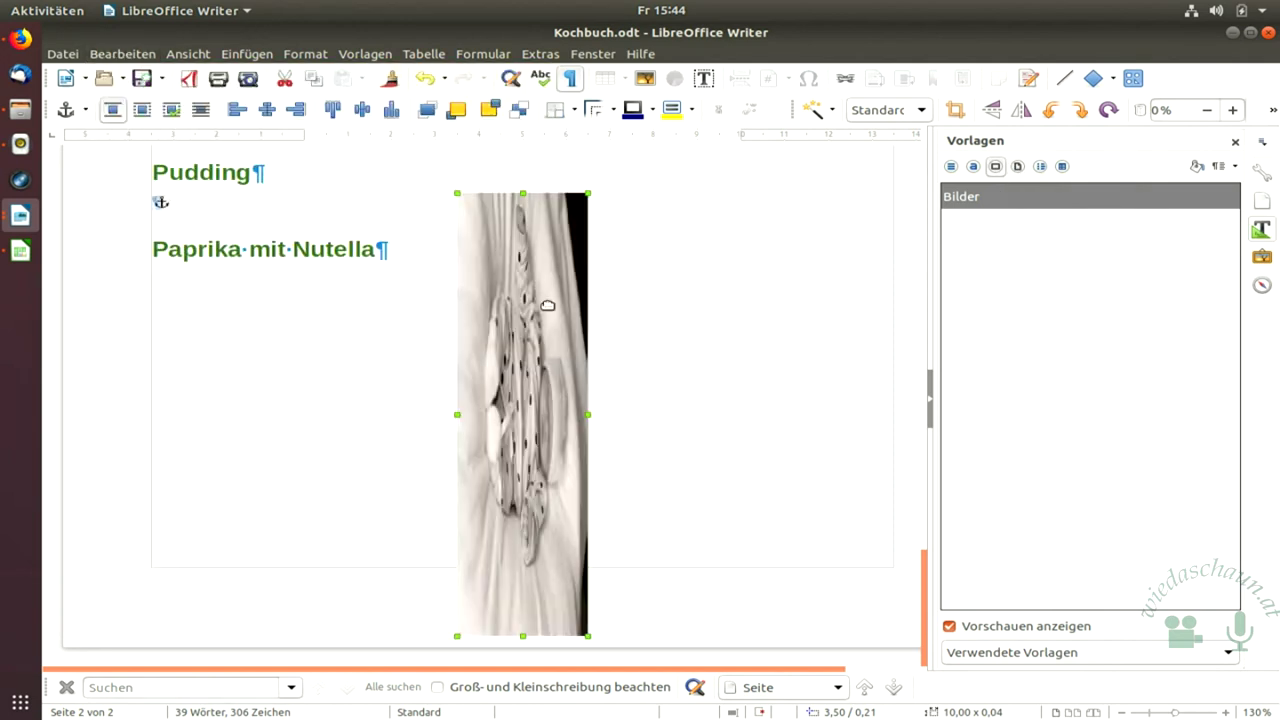
{"action": "left_click", "coordinate": [122, 54]}
{"action": "left_click", "coordinate": [135, 77]}
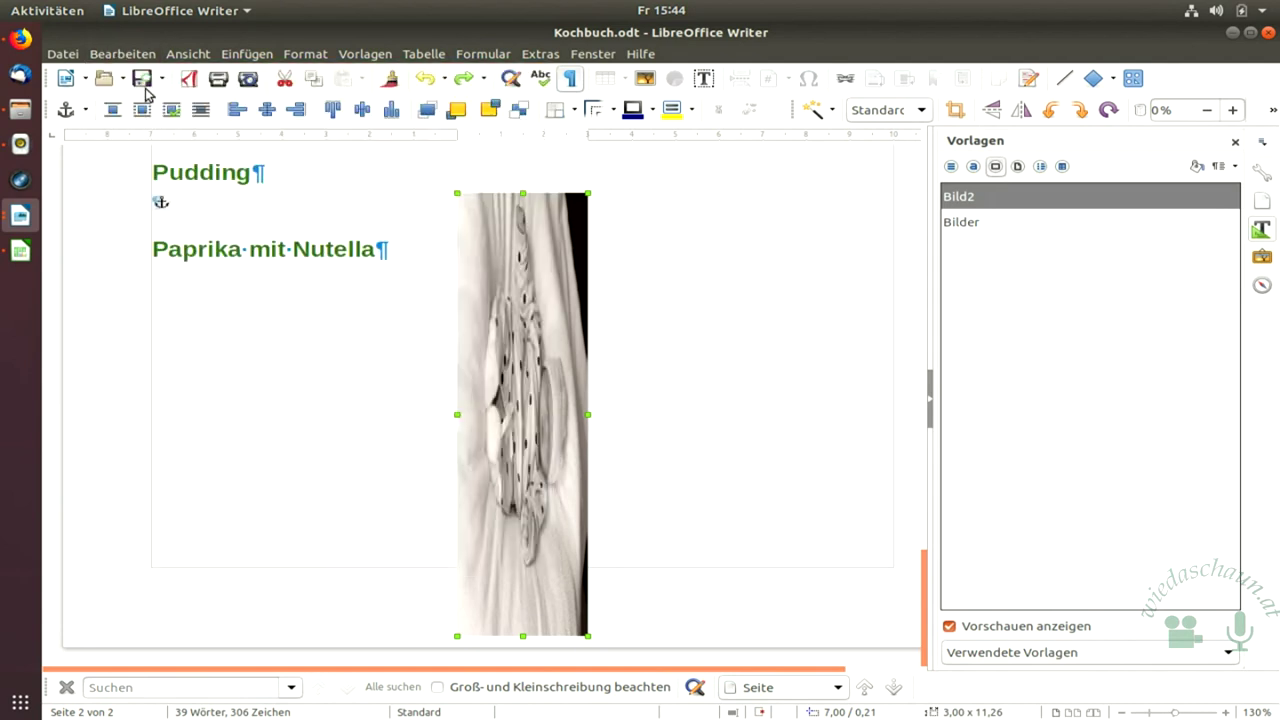
Insert the caption "Traktor" with the category Abbildung below the tractor image, using Arabic numbering.
{"action": "left_click", "coordinate": [437, 334]}
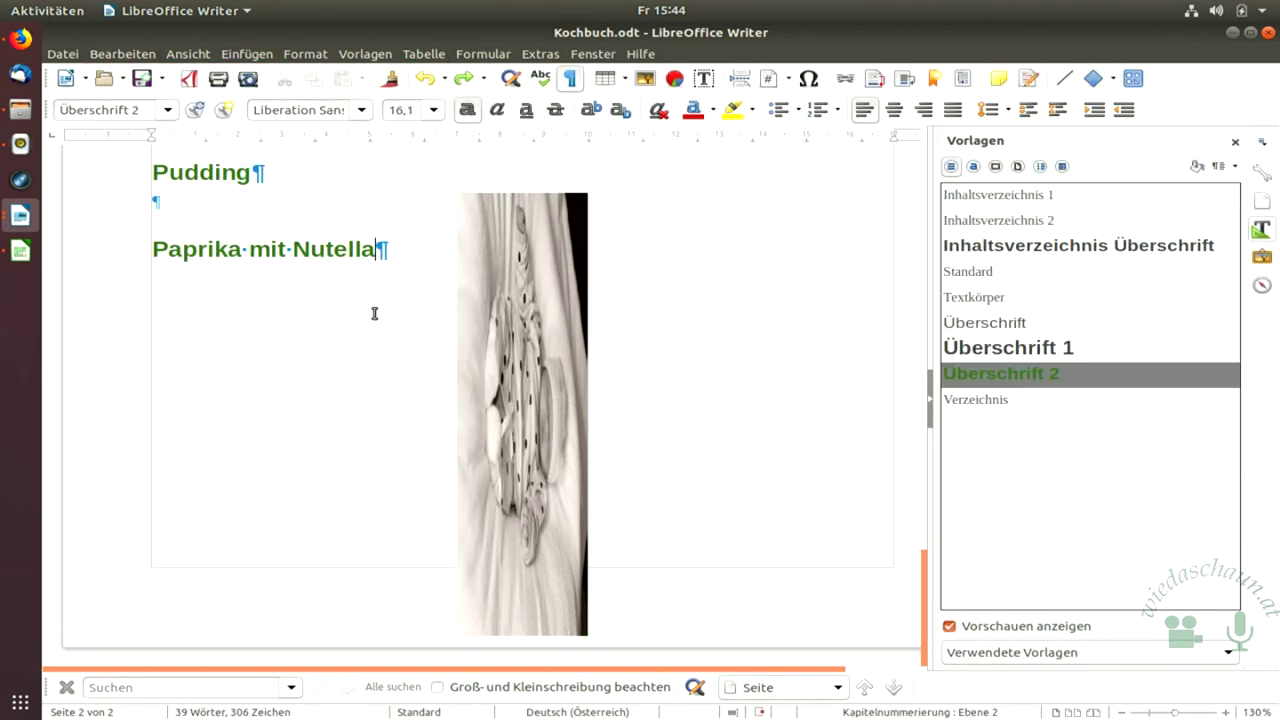
{"action": "scroll", "coordinate": [374, 314], "scroll_direction": "up", "scroll_amount": 3}
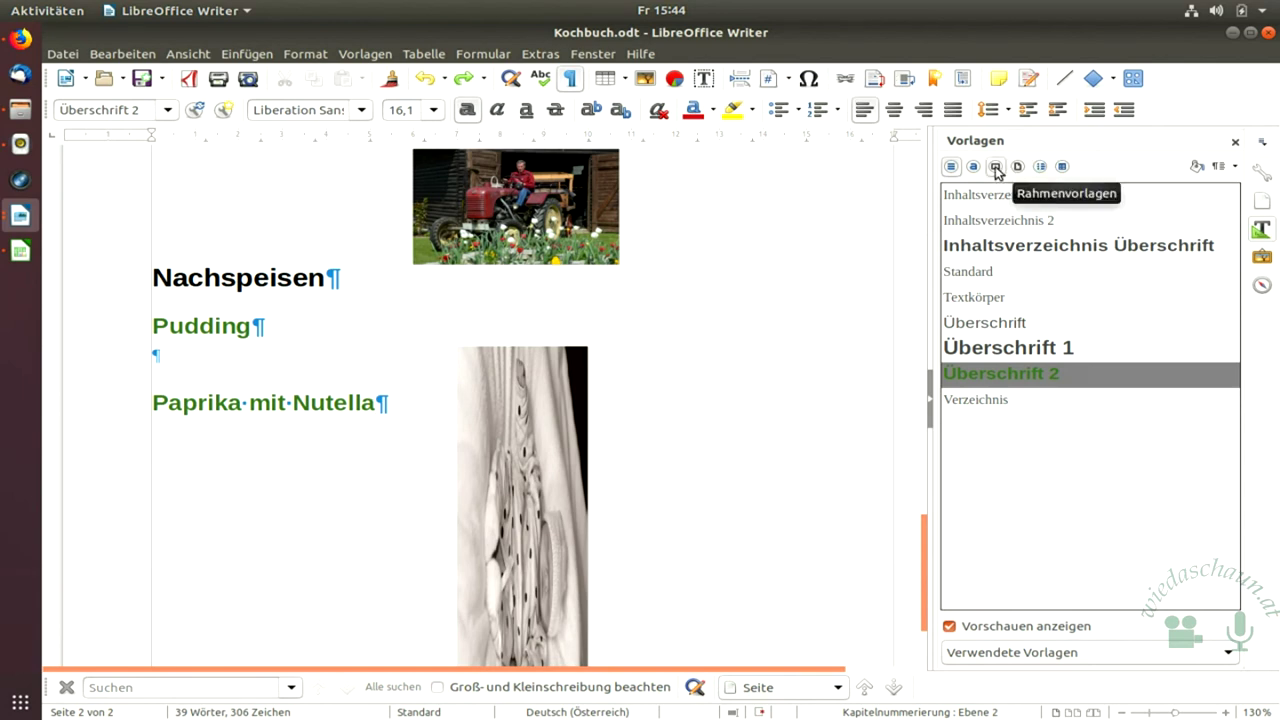
{"action": "left_click", "coordinate": [1030, 441]}
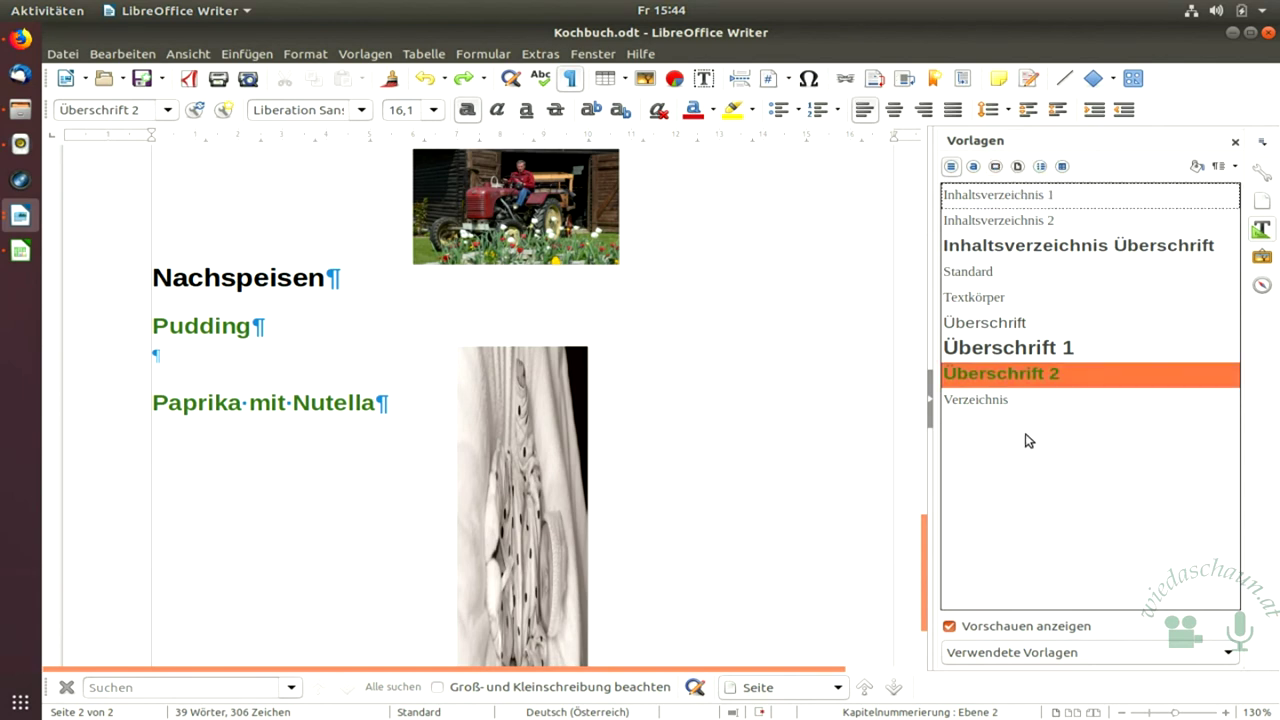
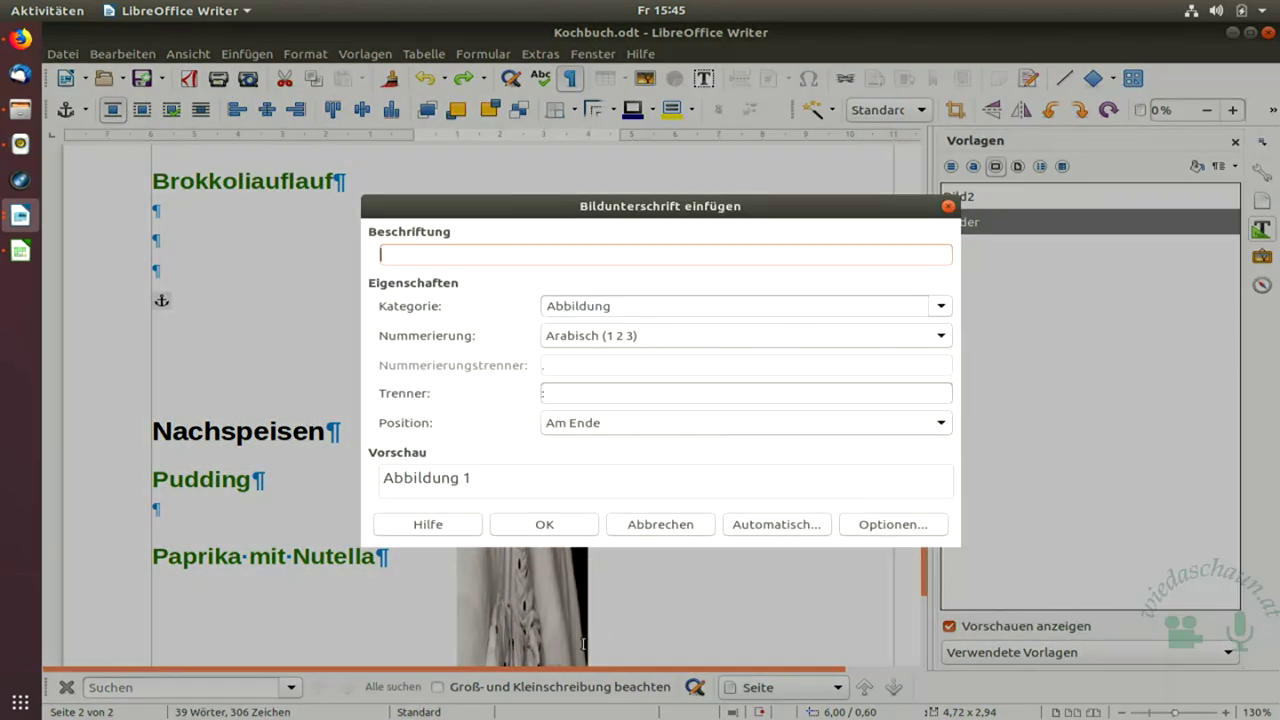
{"action": "type", "text": "Traktor"}
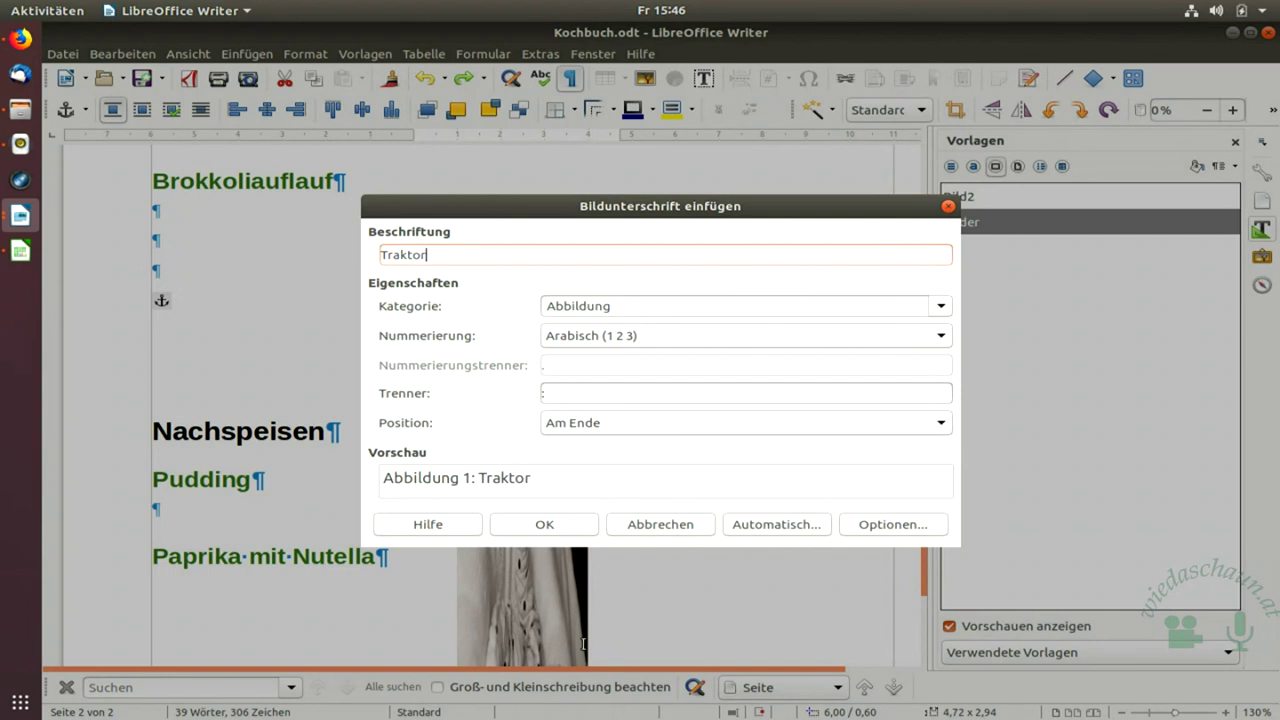
{"action": "left_click", "coordinate": [525, 525]}
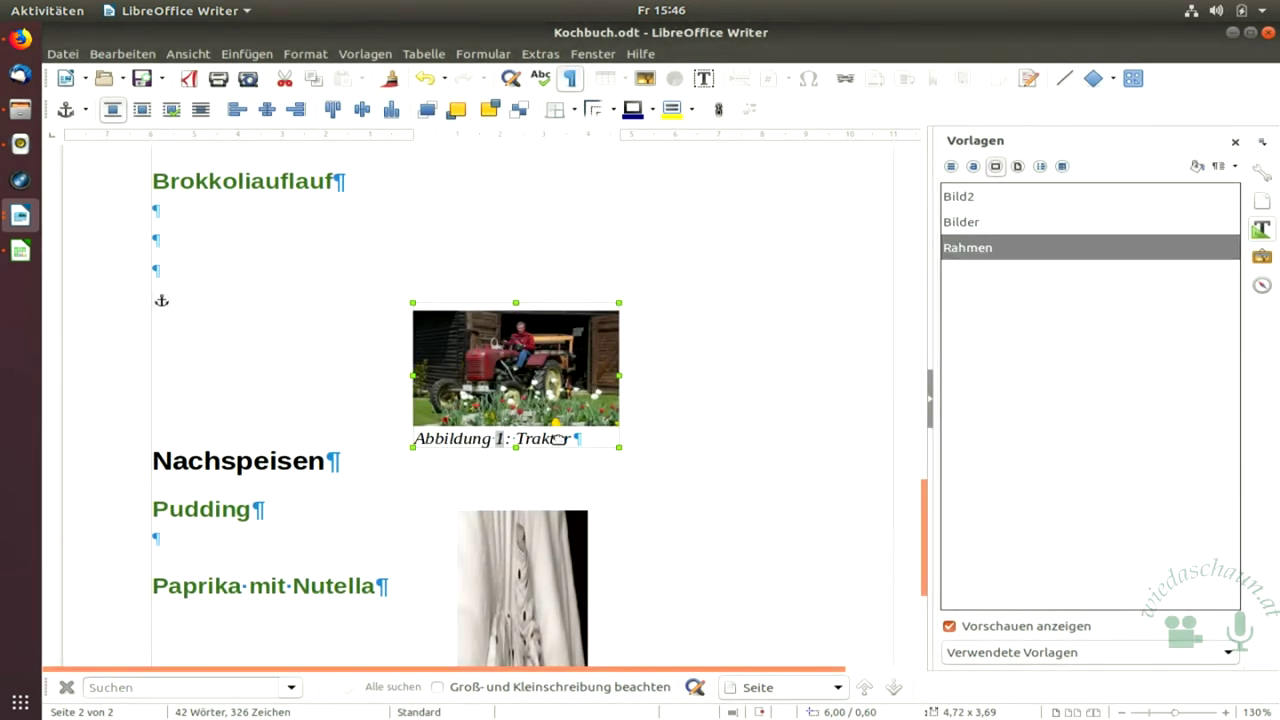
Insert a footer for the page style Standard.
{"action": "left_click", "coordinate": [239, 290]}
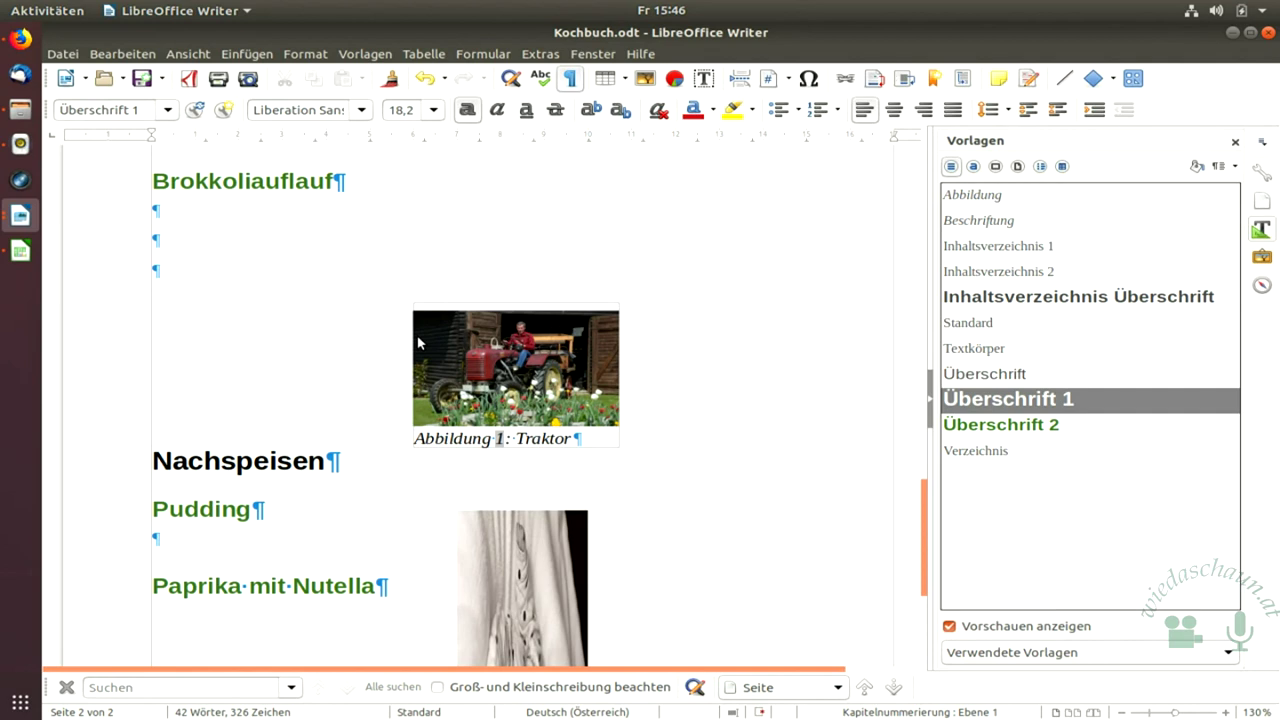
{"action": "scroll", "coordinate": [405, 405], "scroll_direction": "down", "scroll_amount": 5}
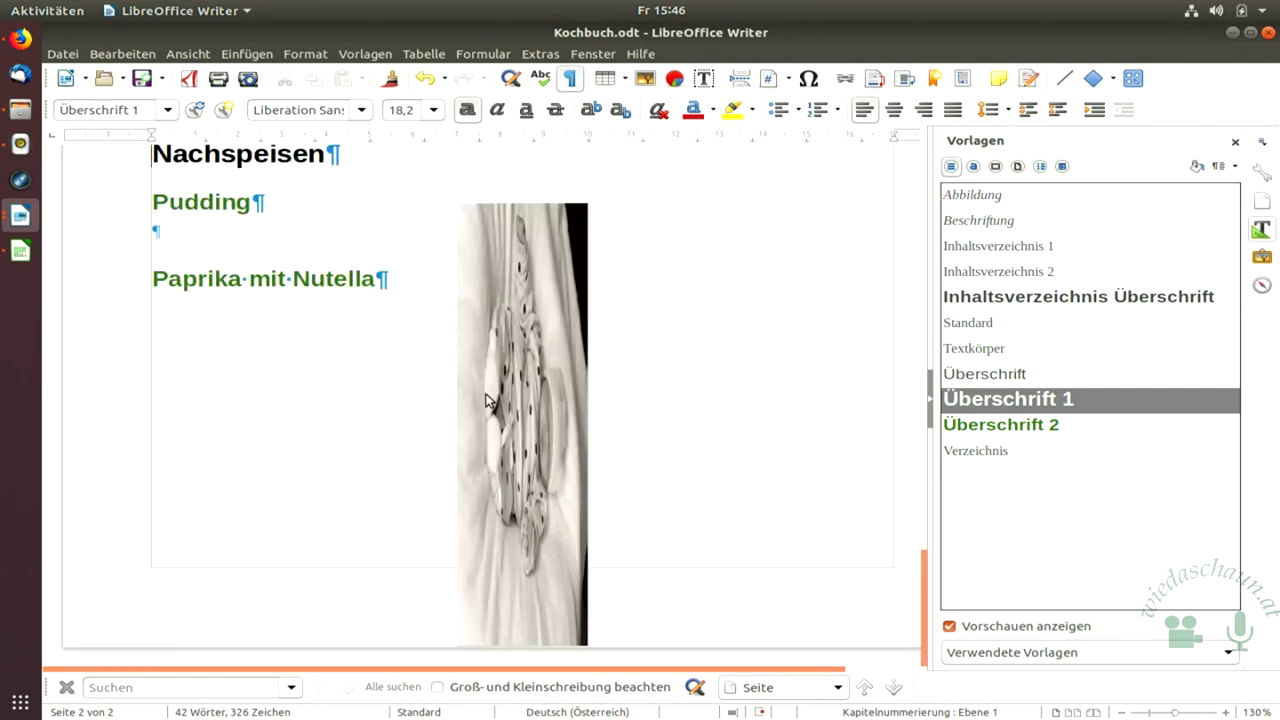
{"action": "scroll", "coordinate": [367, 347], "scroll_direction": "up", "scroll_amount": 10}
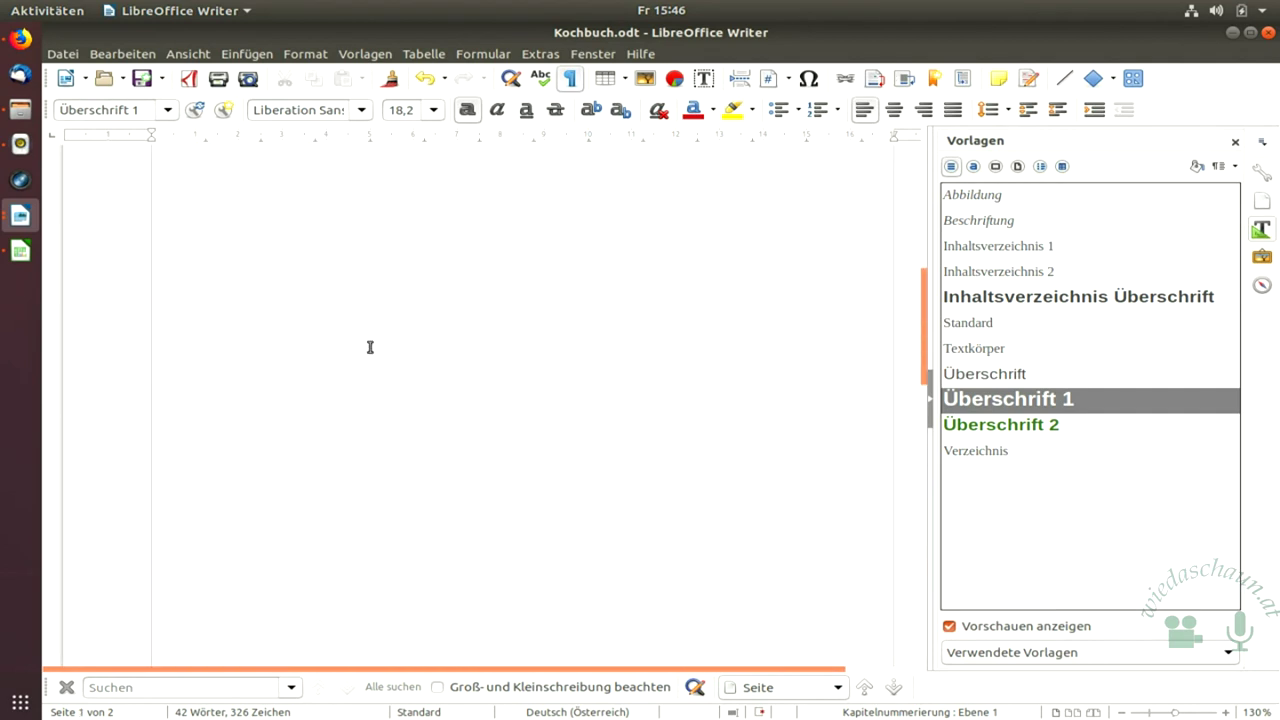
{"action": "scroll", "coordinate": [370, 347], "scroll_direction": "down", "scroll_amount": 3}
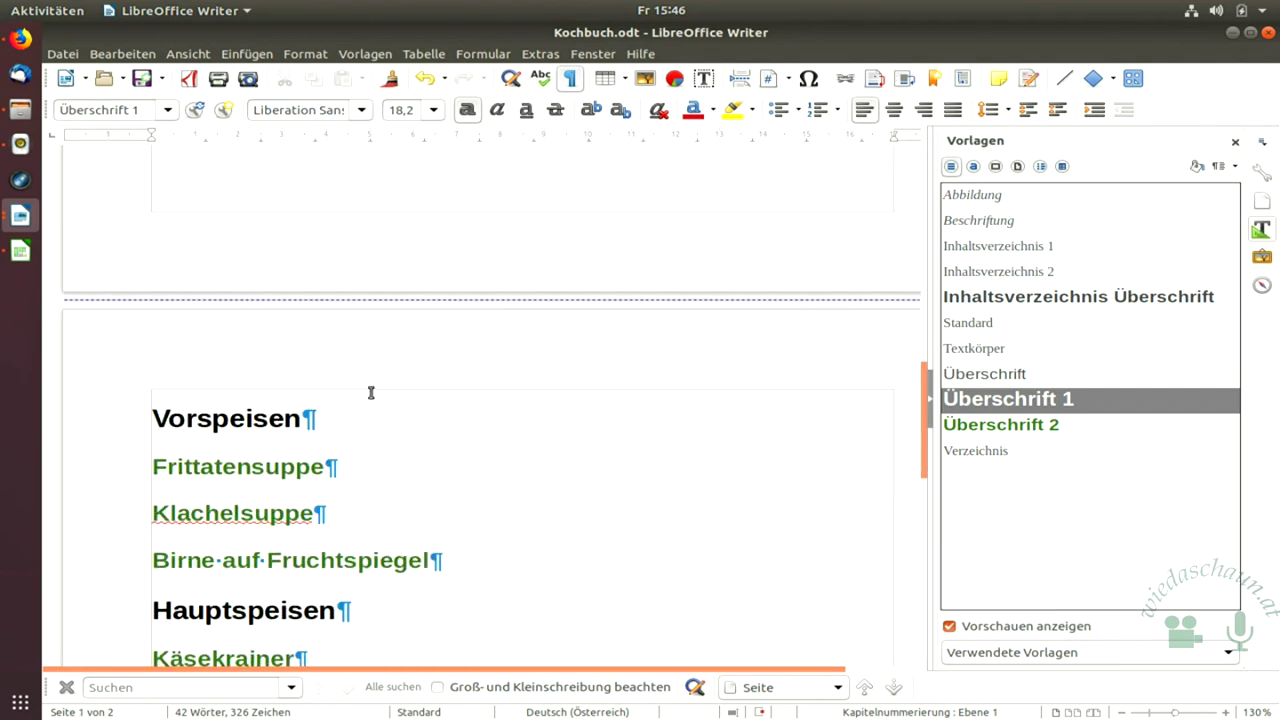
{"action": "left_click", "coordinate": [270, 53]}
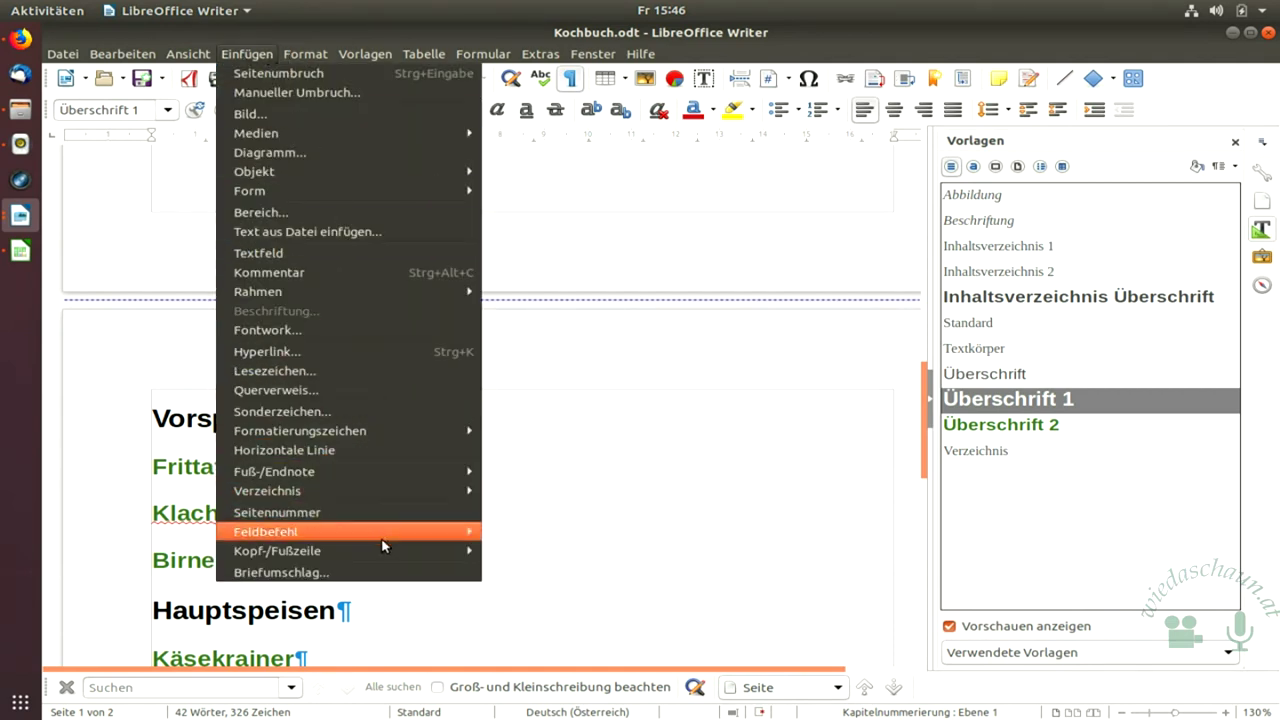
{"action": "mouse_move", "coordinate": [385, 553]}
{"action": "mouse_move", "coordinate": [535, 573]}
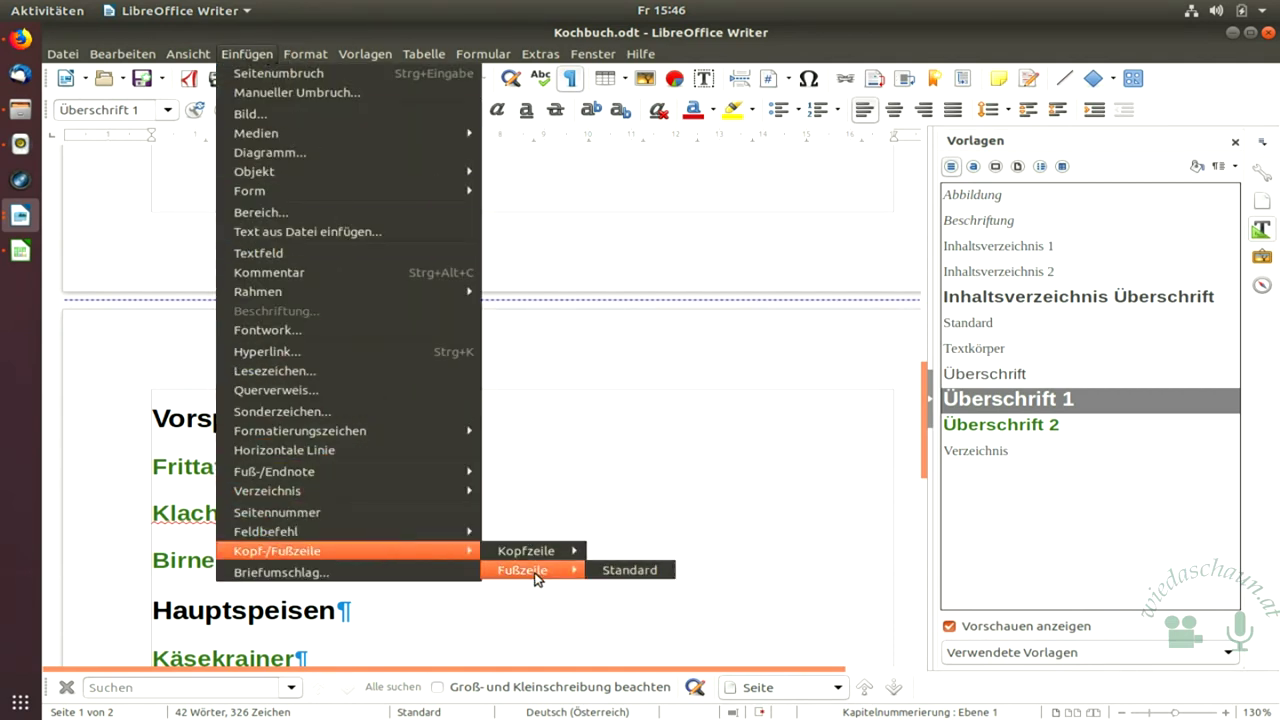
{"action": "left_click", "coordinate": [592, 574]}
Insert a page number field into the footer of the first page.
{"action": "scroll", "coordinate": [345, 340], "scroll_direction": "up", "scroll_amount": 8}
{"action": "scroll", "coordinate": [358, 314], "scroll_direction": "up", "scroll_amount": 5}
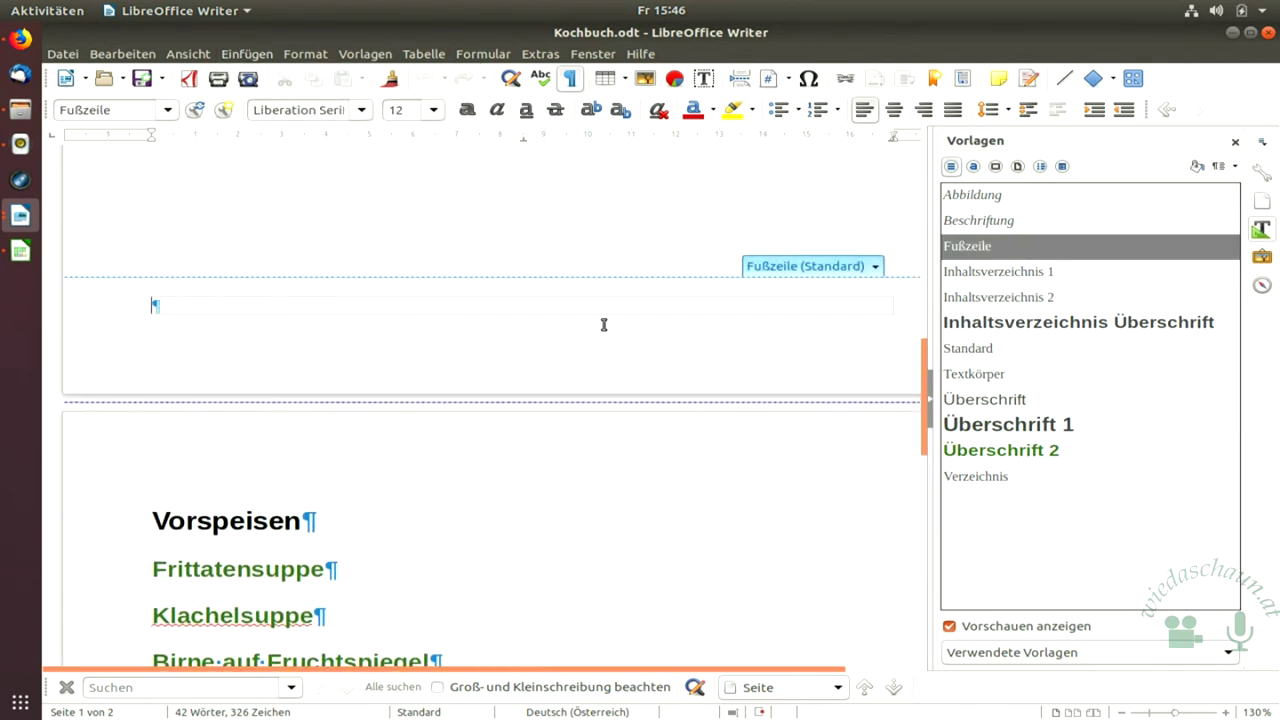
{"action": "scroll", "coordinate": [460, 343], "scroll_direction": "up", "scroll_amount": 2}
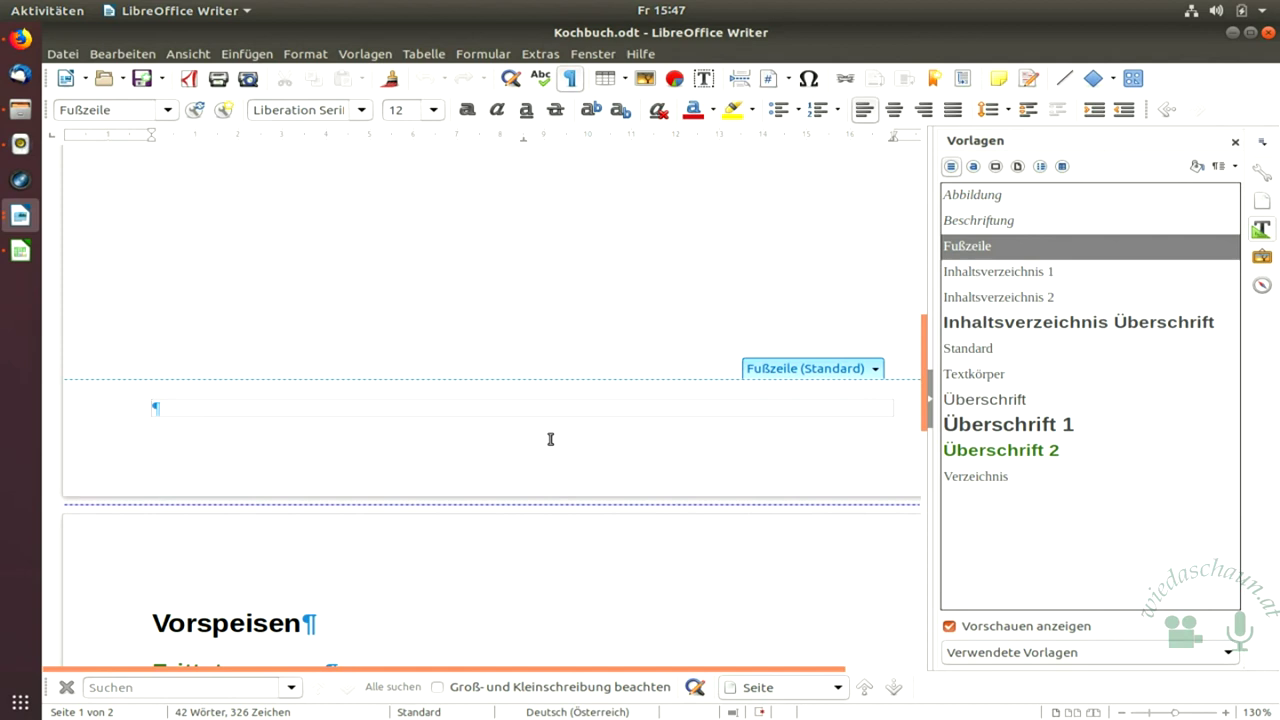
{"action": "left_click", "coordinate": [259, 54]}
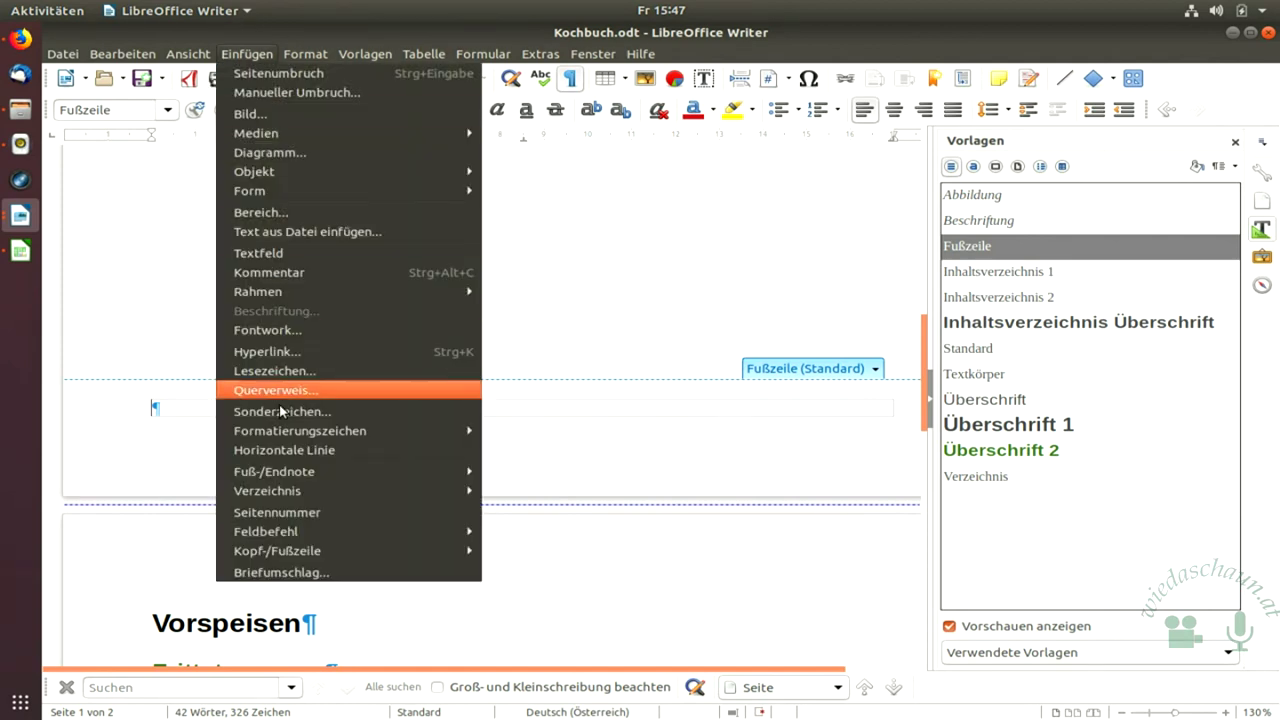
{"action": "mouse_move", "coordinate": [316, 538]}
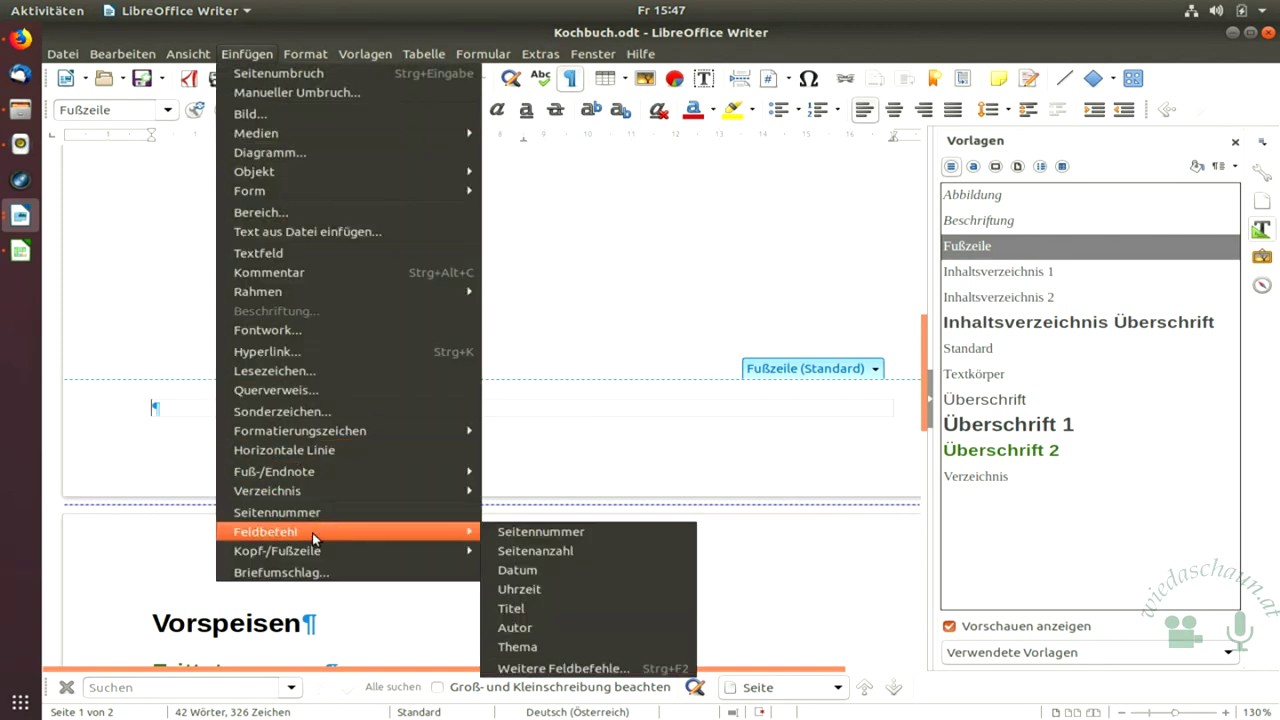
{"action": "left_click", "coordinate": [597, 543]}
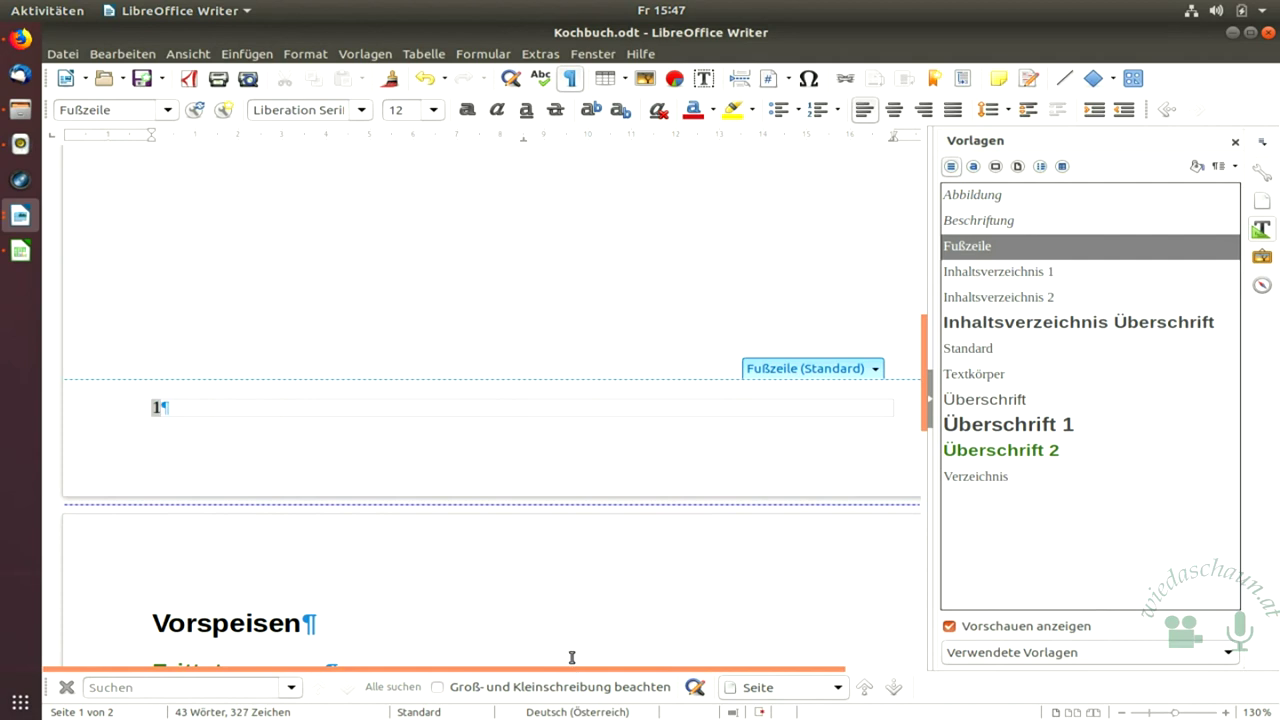
Add "Seite" before the page number and "von" with a page count field after it, followed by a tab.
{"action": "type", "text": "Seite"}
{"action": "key", "text": "End"}
{"action": "type", "text": "von"}
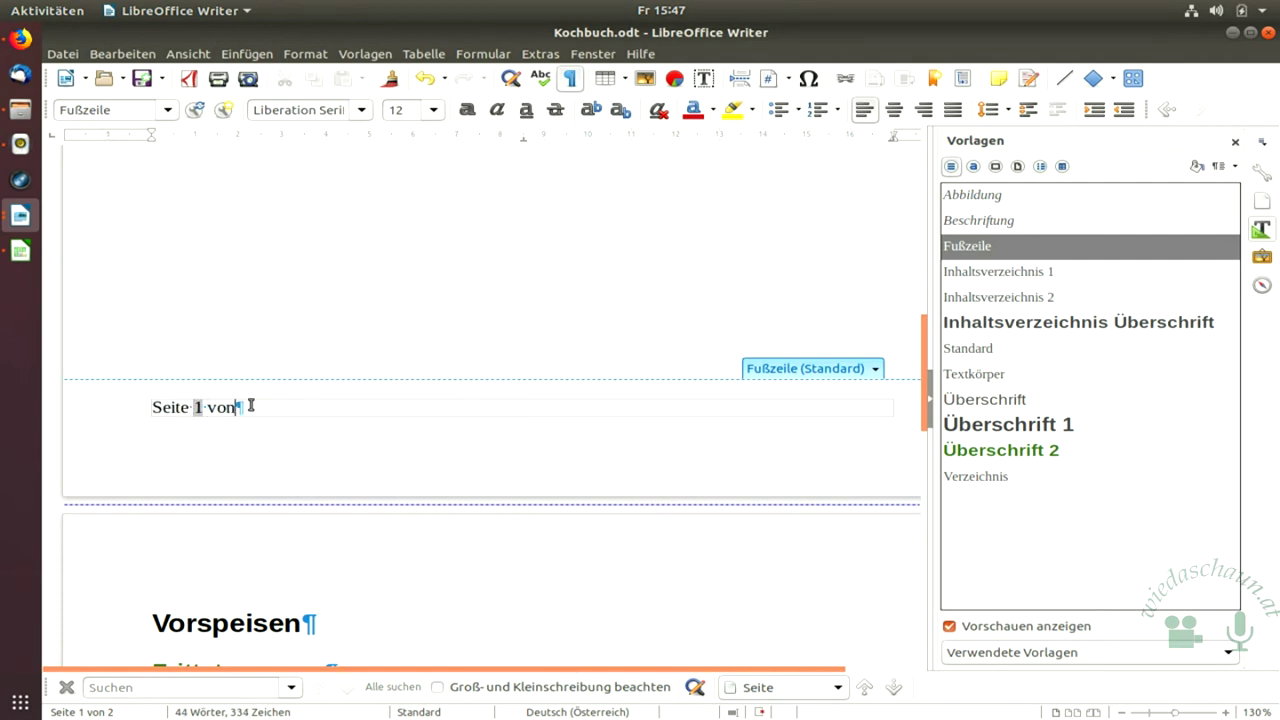
{"action": "left_click", "coordinate": [240, 53]}
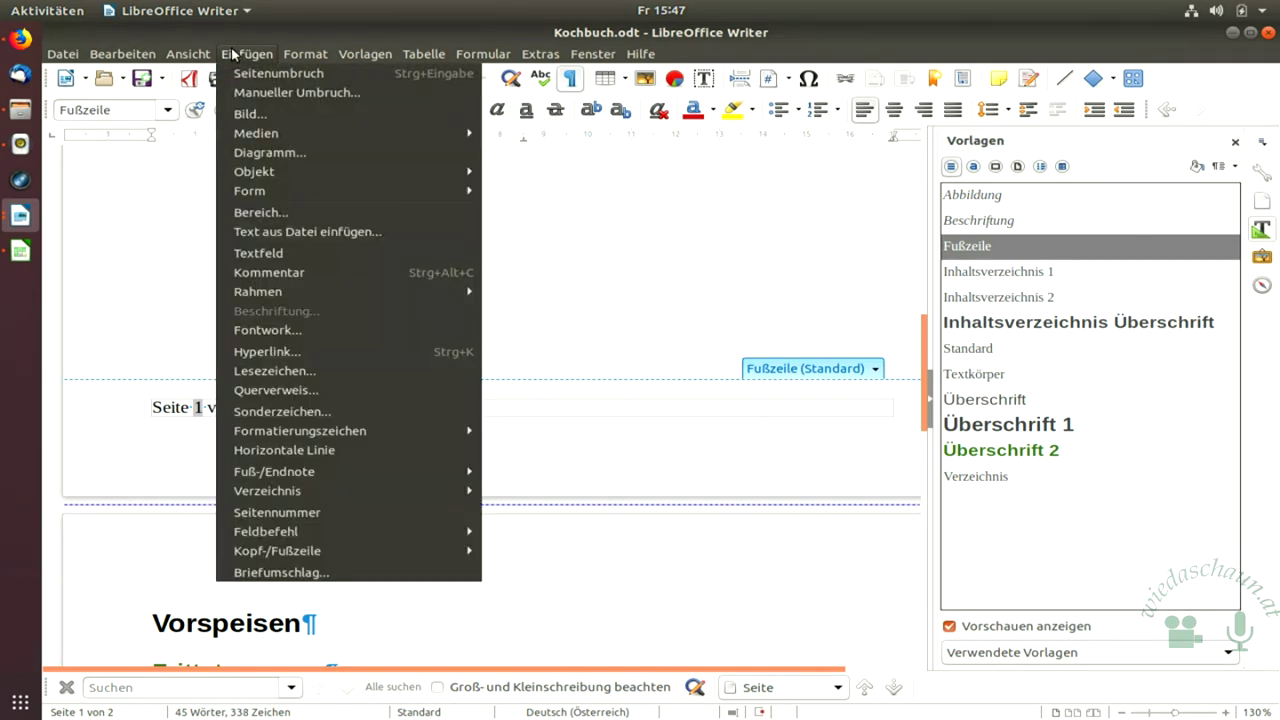
{"action": "mouse_move", "coordinate": [376, 540]}
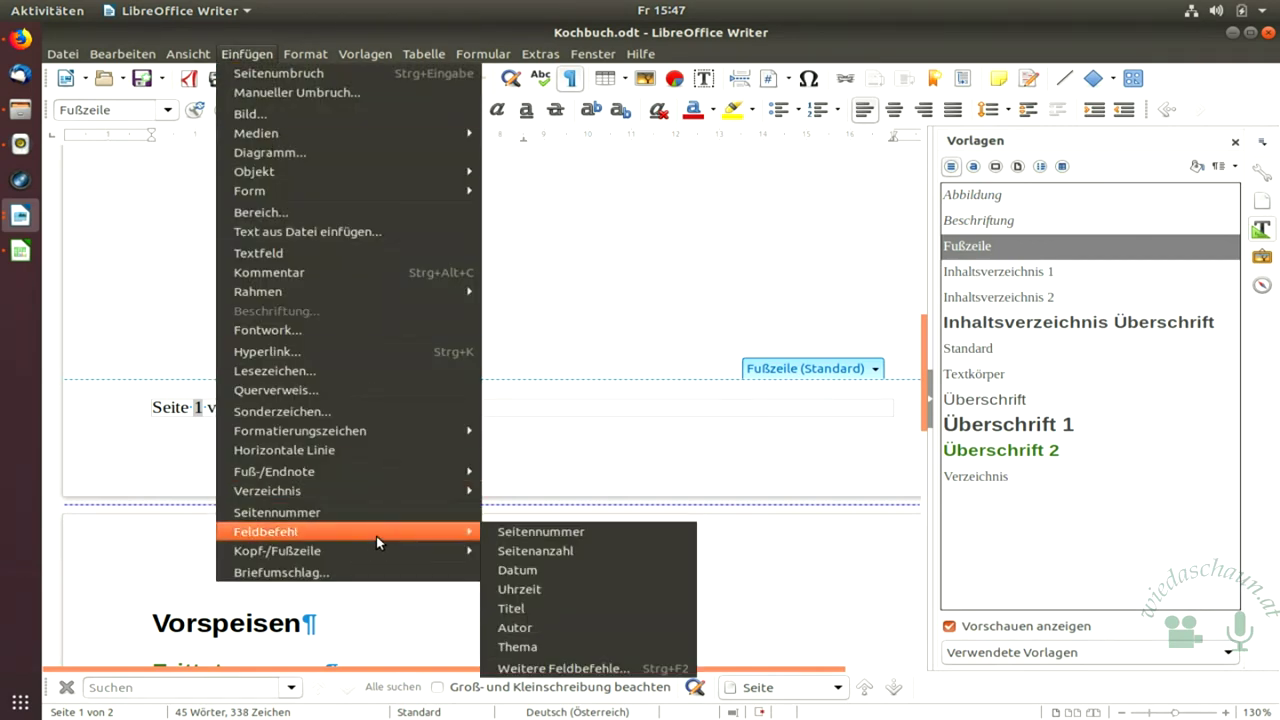
{"action": "left_click", "coordinate": [580, 551]}
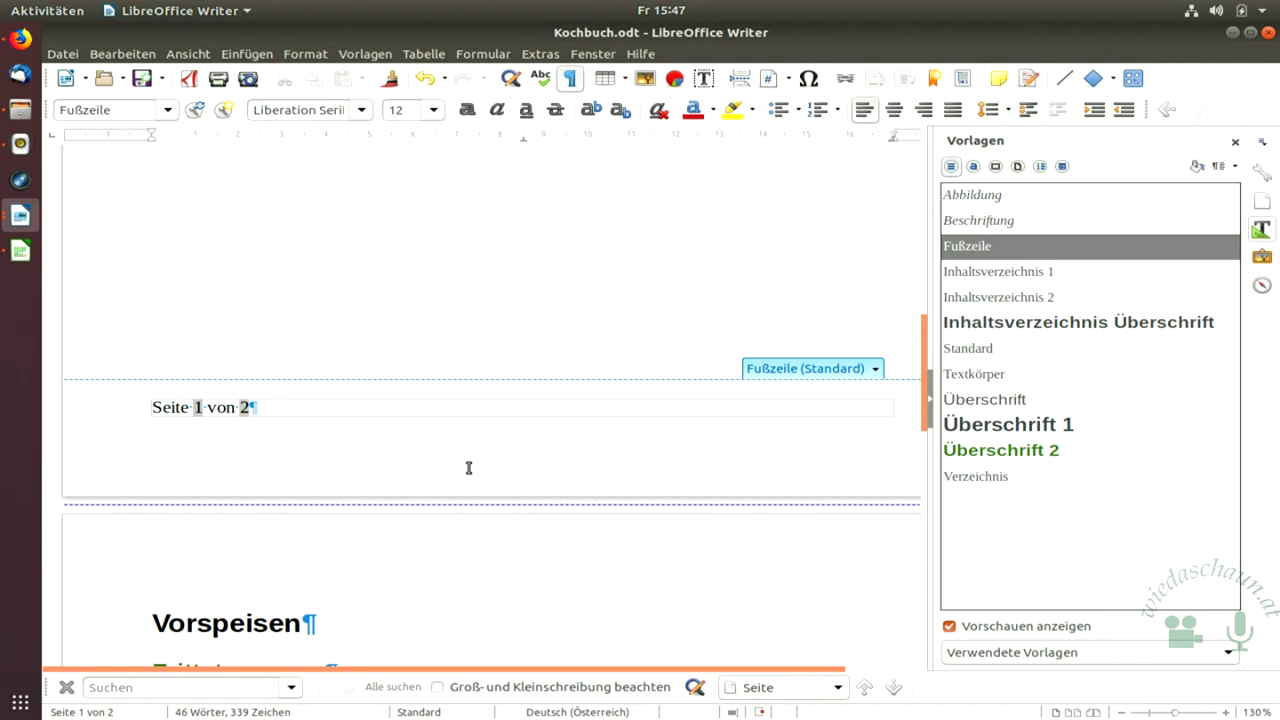
{"action": "key", "text": "Tab"}
{"action": "scroll", "coordinate": [469, 440], "scroll_direction": "down", "scroll_amount": 5}
{"action": "scroll", "coordinate": [678, 500], "scroll_direction": "up", "scroll_amount": 15}
{"action": "left_click", "coordinate": [426, 501]}
{"action": "key", "text": "Return"}
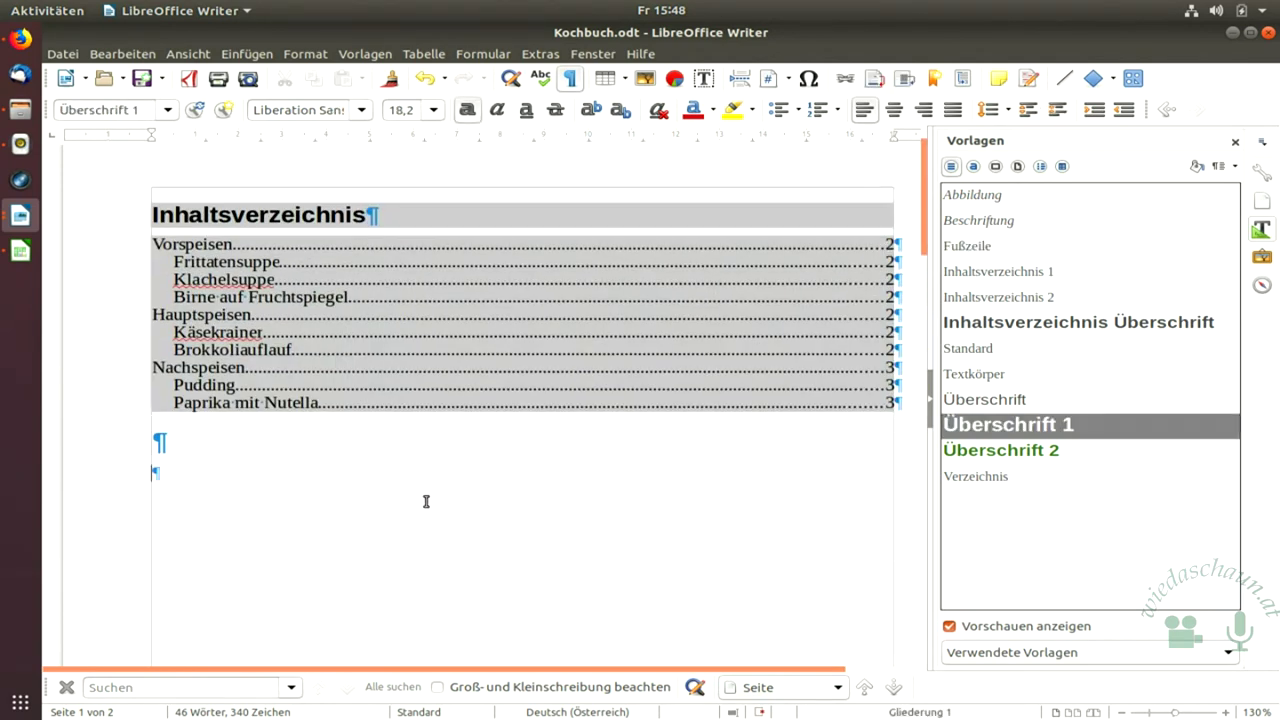
{"action": "key", "text": "BackSpace"}
{"action": "scroll", "coordinate": [314, 465], "scroll_direction": "down", "scroll_amount": 15}
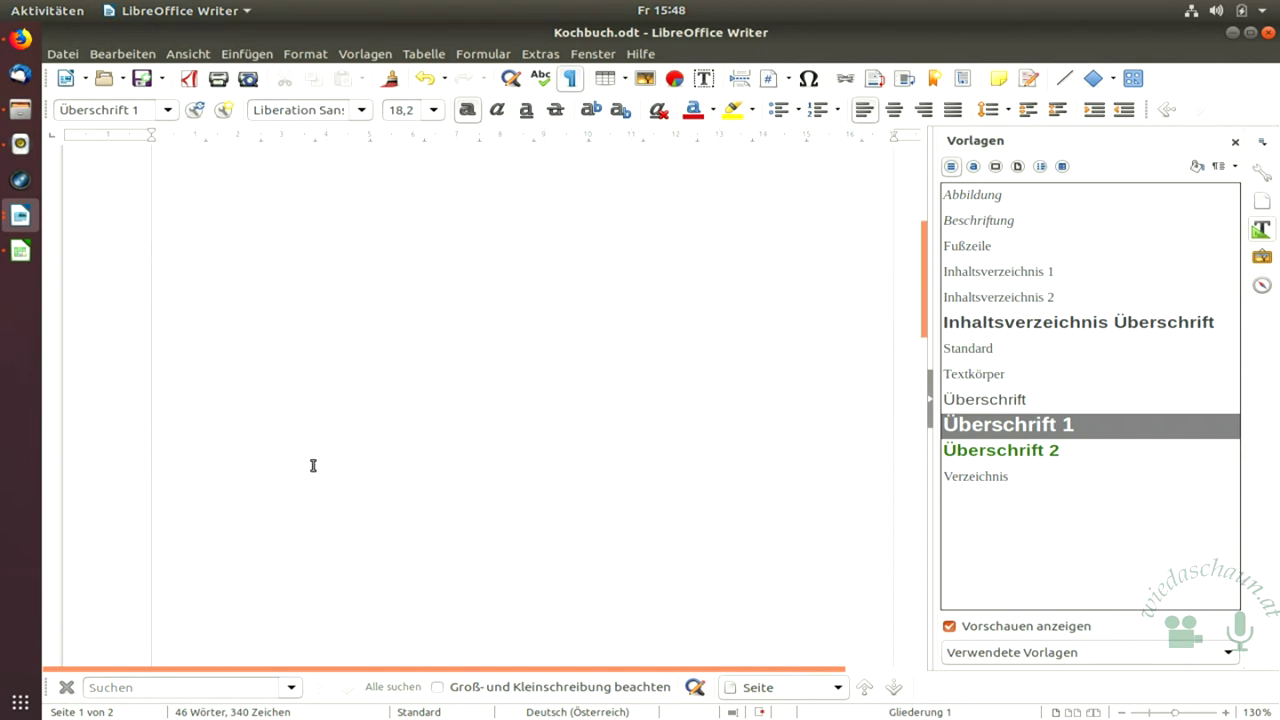
Insert the document's last-modified date (Geändert, Datum) as a document info field after the tab in the first page's footer.
{"action": "left_click", "coordinate": [520, 412]}
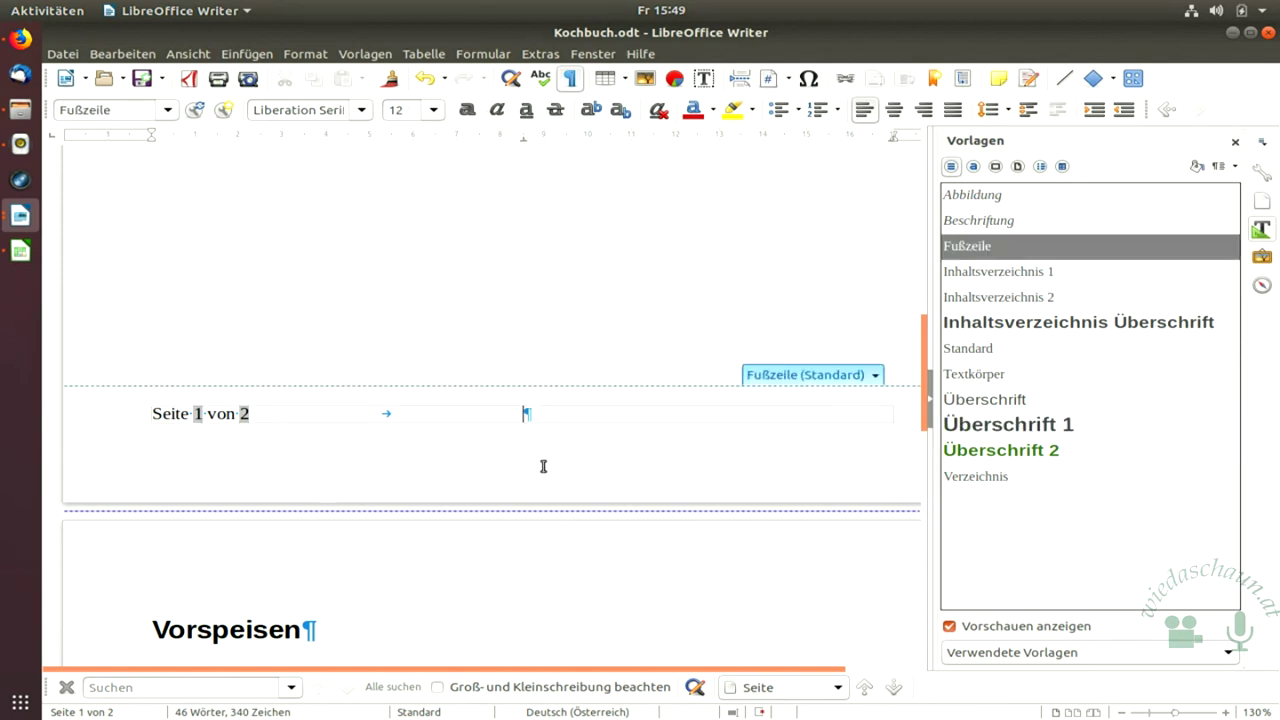
{"action": "left_click", "coordinate": [229, 56]}
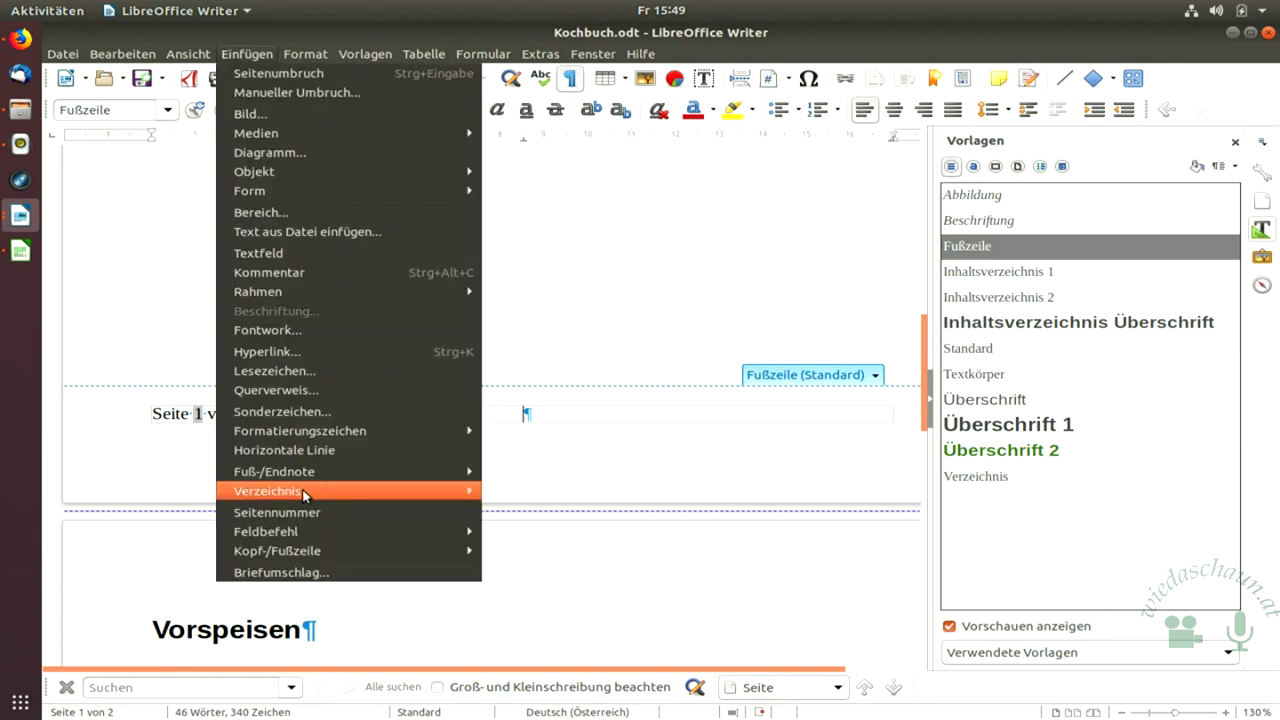
{"action": "mouse_move", "coordinate": [380, 533]}
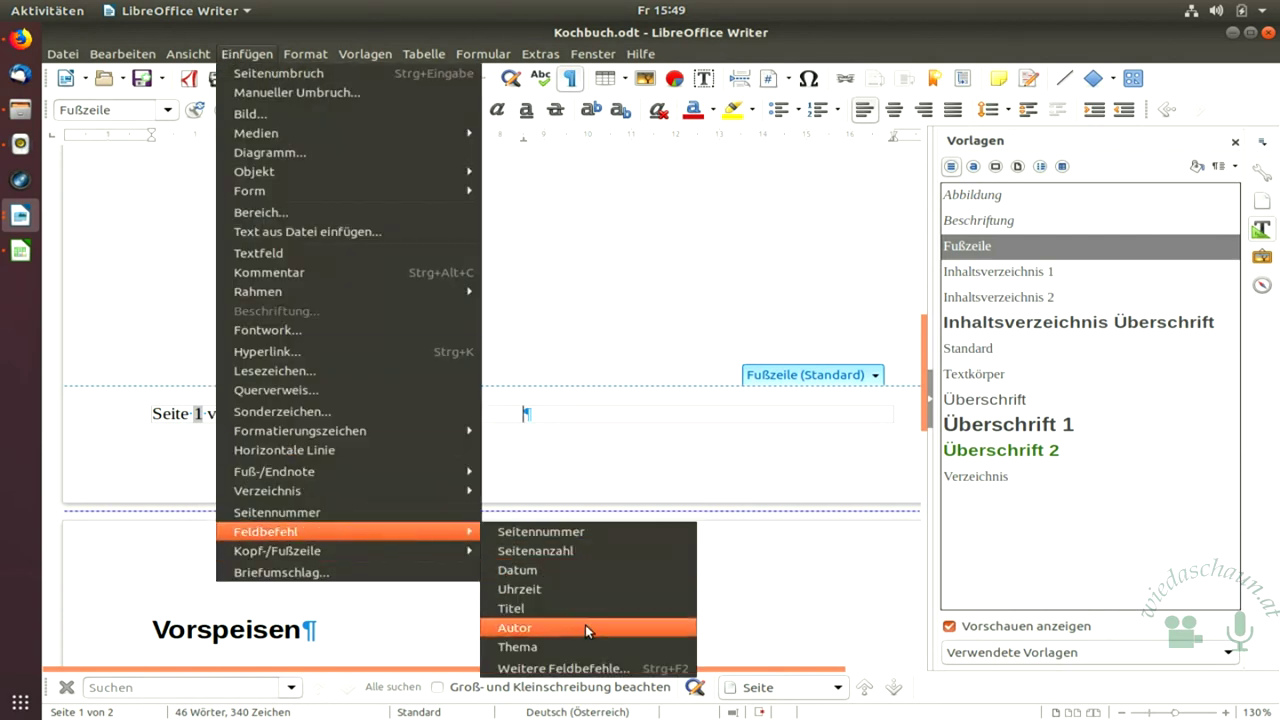
{"action": "left_click", "coordinate": [560, 668]}
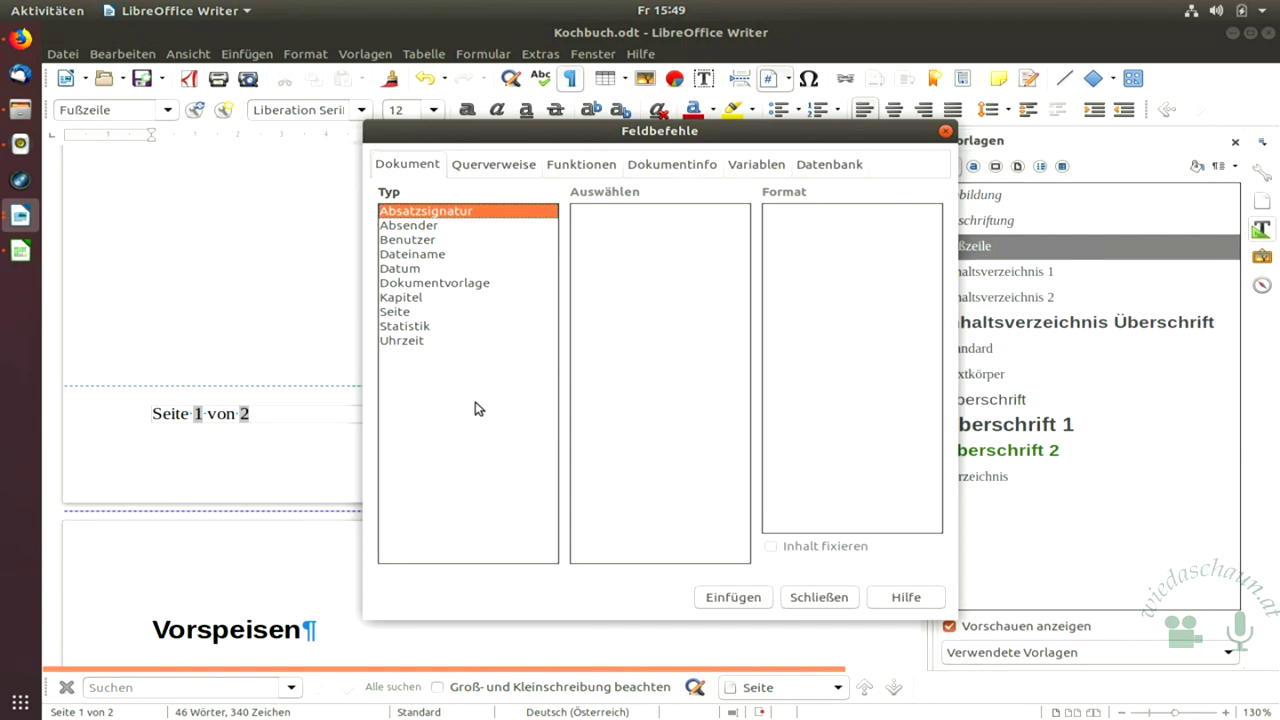
{"action": "left_click", "coordinate": [652, 164]}
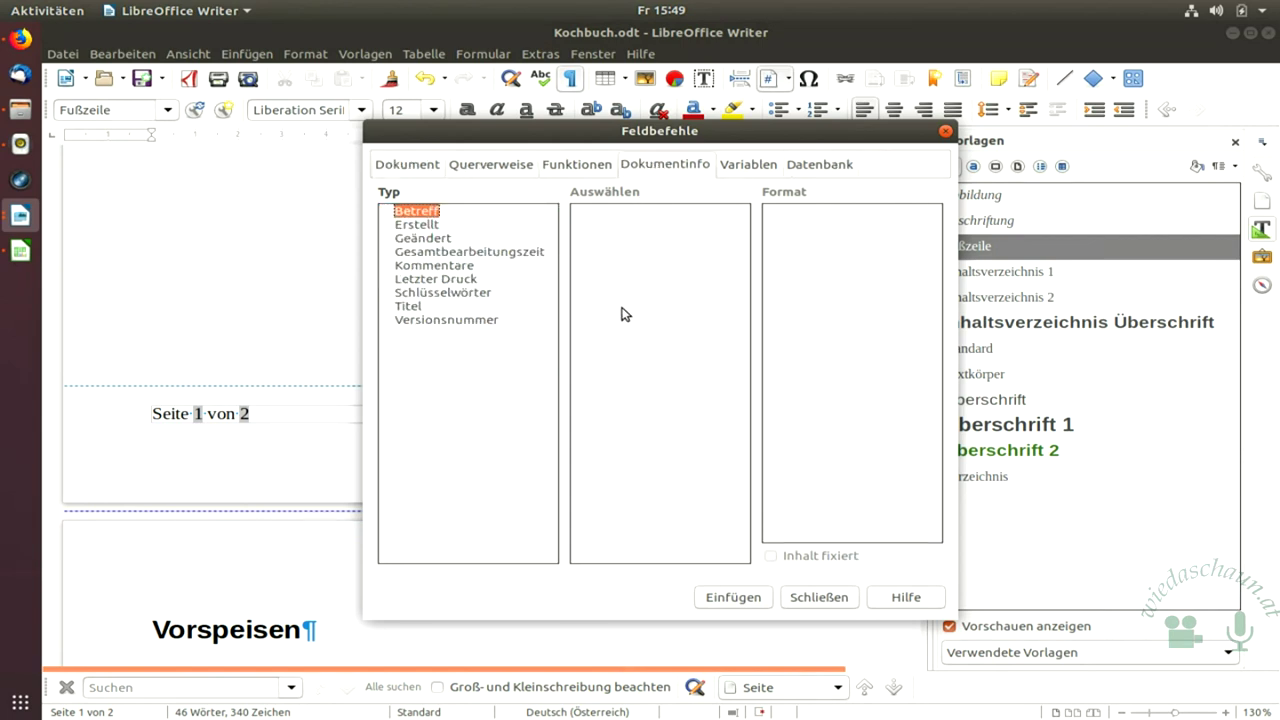
{"action": "left_click", "coordinate": [426, 238]}
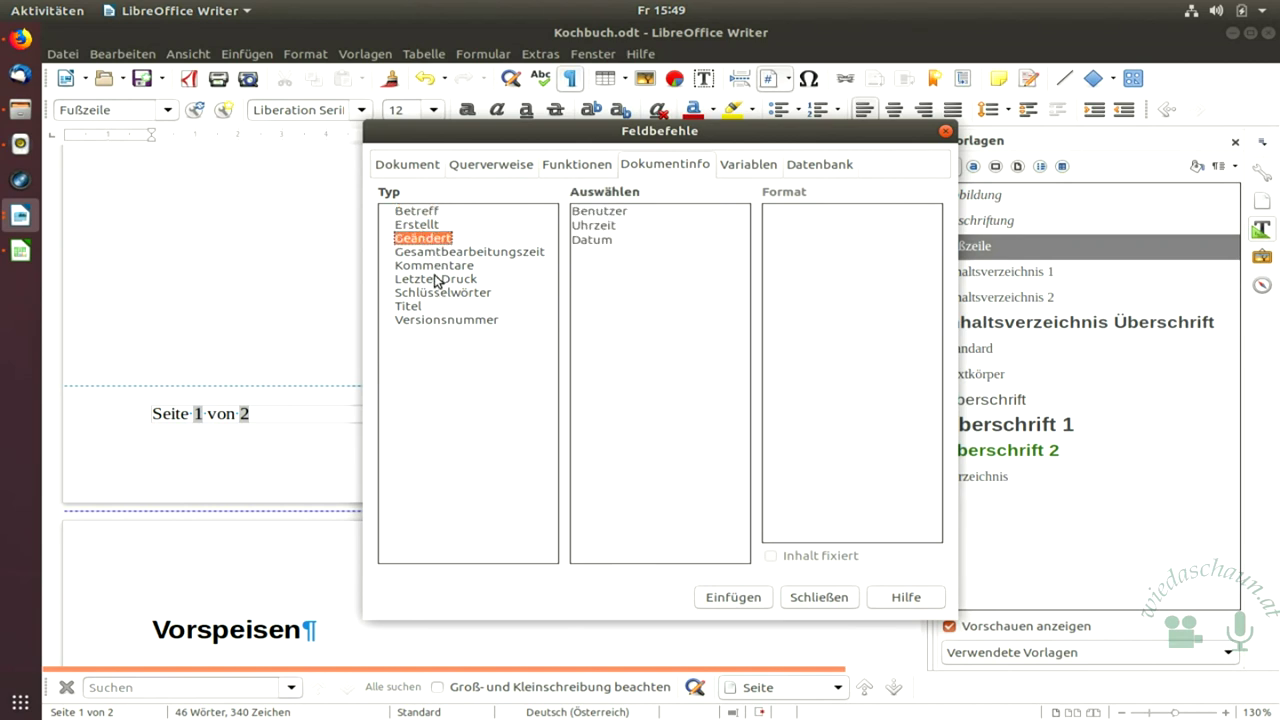
{"action": "left_click", "coordinate": [592, 245]}
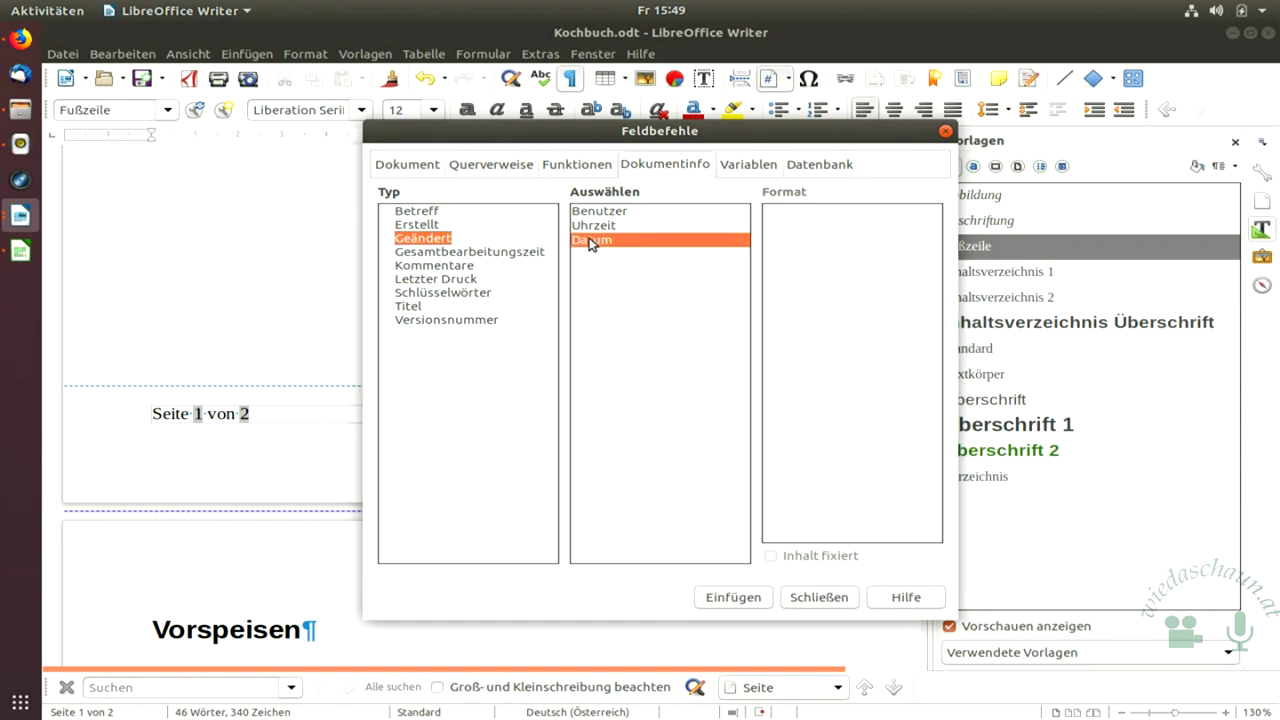
Insert a second last-modified date in the 31.12.1999 format, close the field dialog and delete that duplicate from the footer.
{"action": "left_click", "coordinate": [790, 228]}
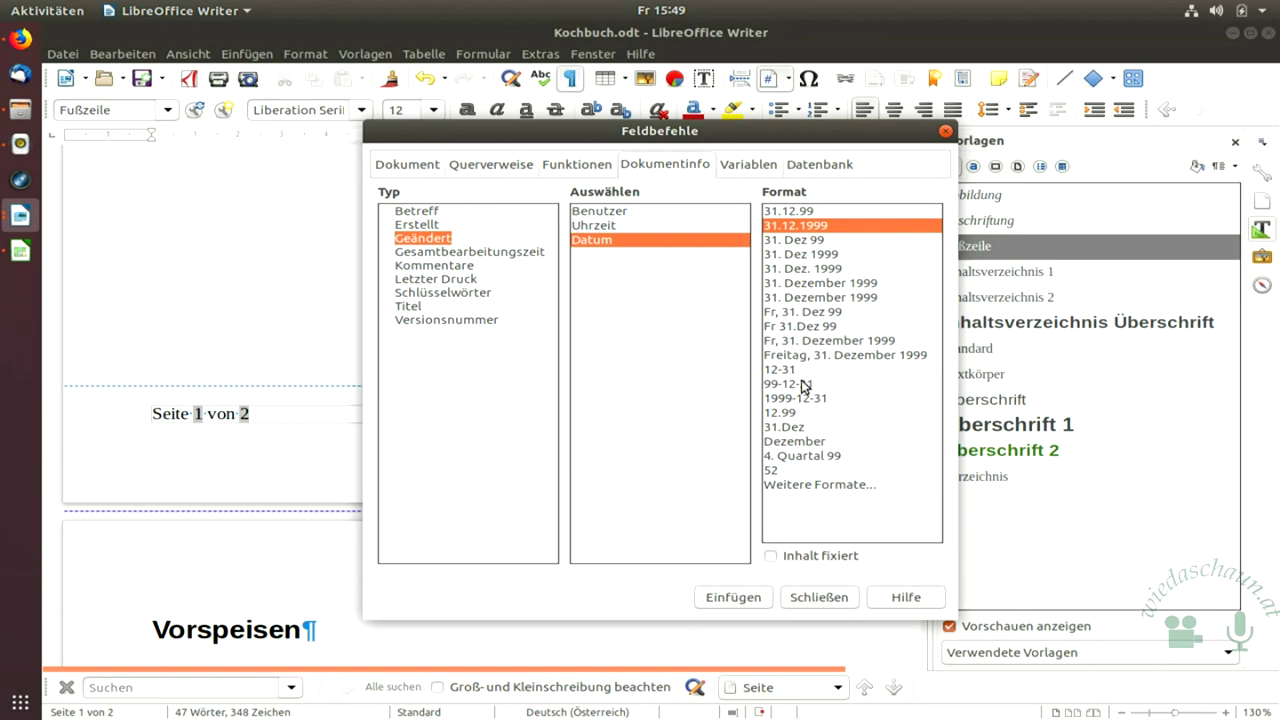
{"action": "left_click", "coordinate": [742, 605]}
{"action": "left_click", "coordinate": [733, 597]}
{"action": "left_click_drag", "start_coordinate": [640, 131], "coordinate": [885, 77]}
{"action": "left_click", "coordinate": [1046, 548]}
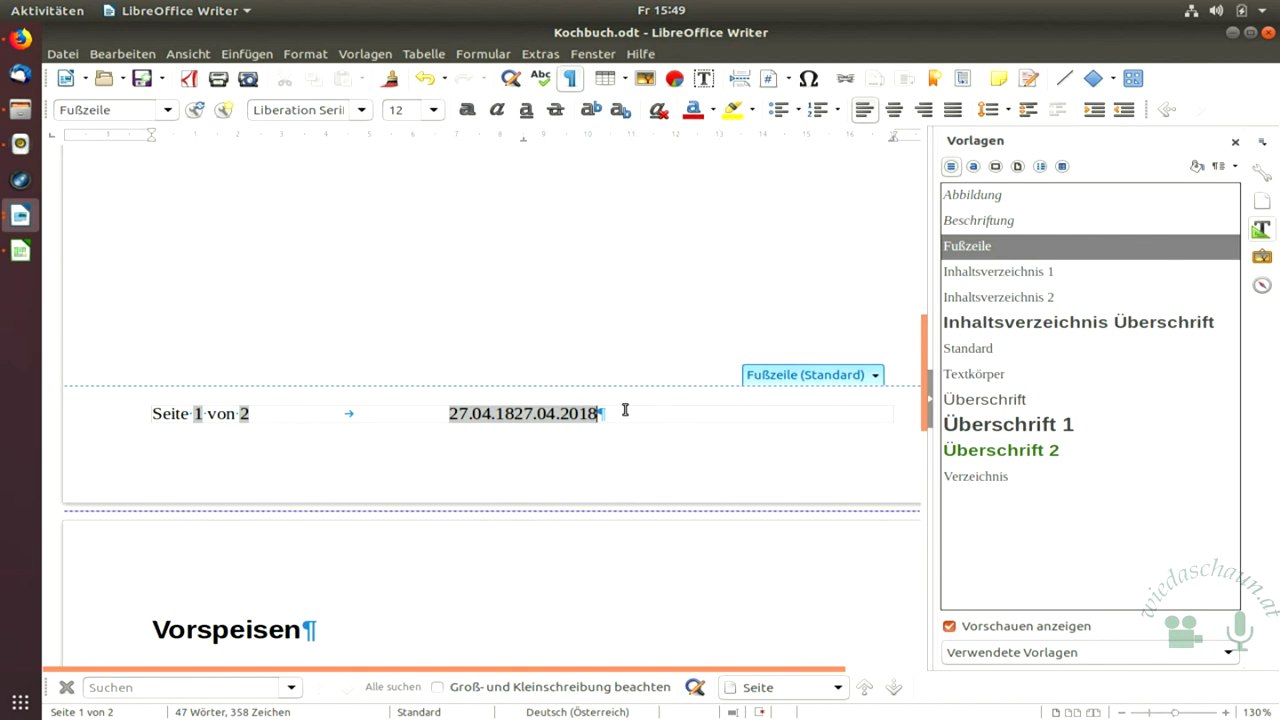
{"action": "key", "text": "BackSpace"}
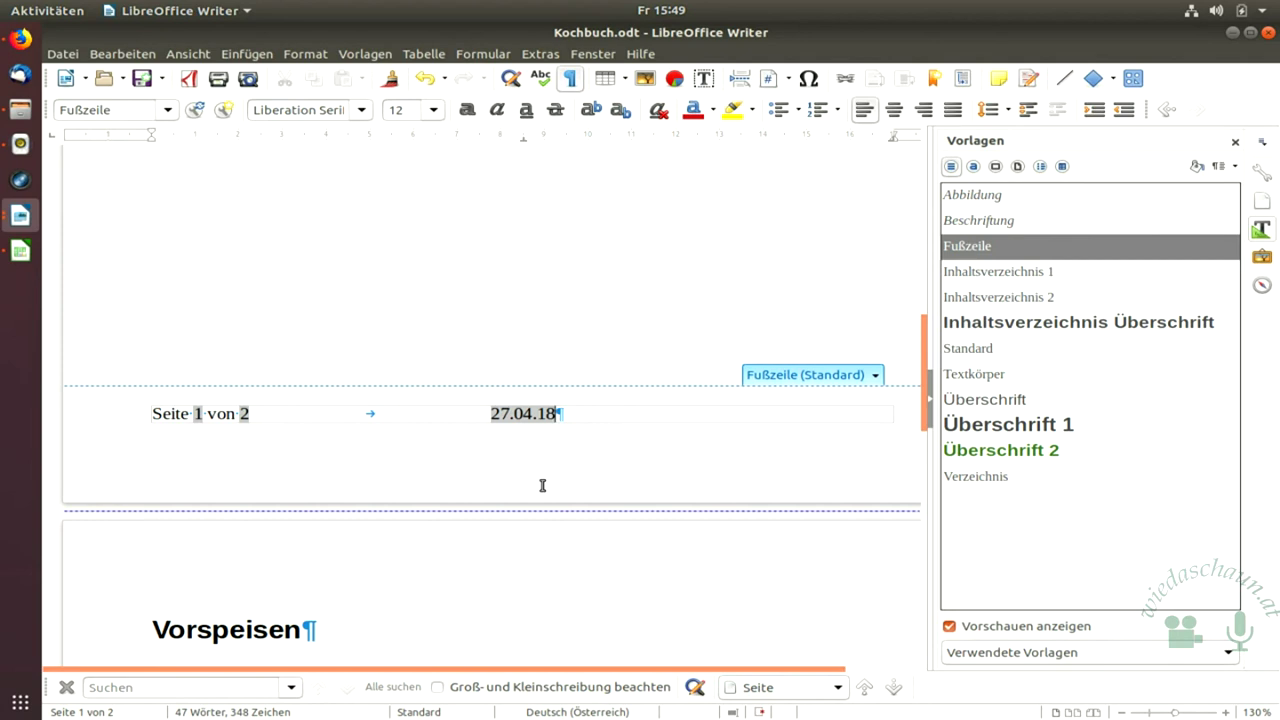
Insert the last-modified time in the 13:37:46 format after the footer date, separated by a space, and save the document.
{"action": "left_click", "coordinate": [268, 53]}
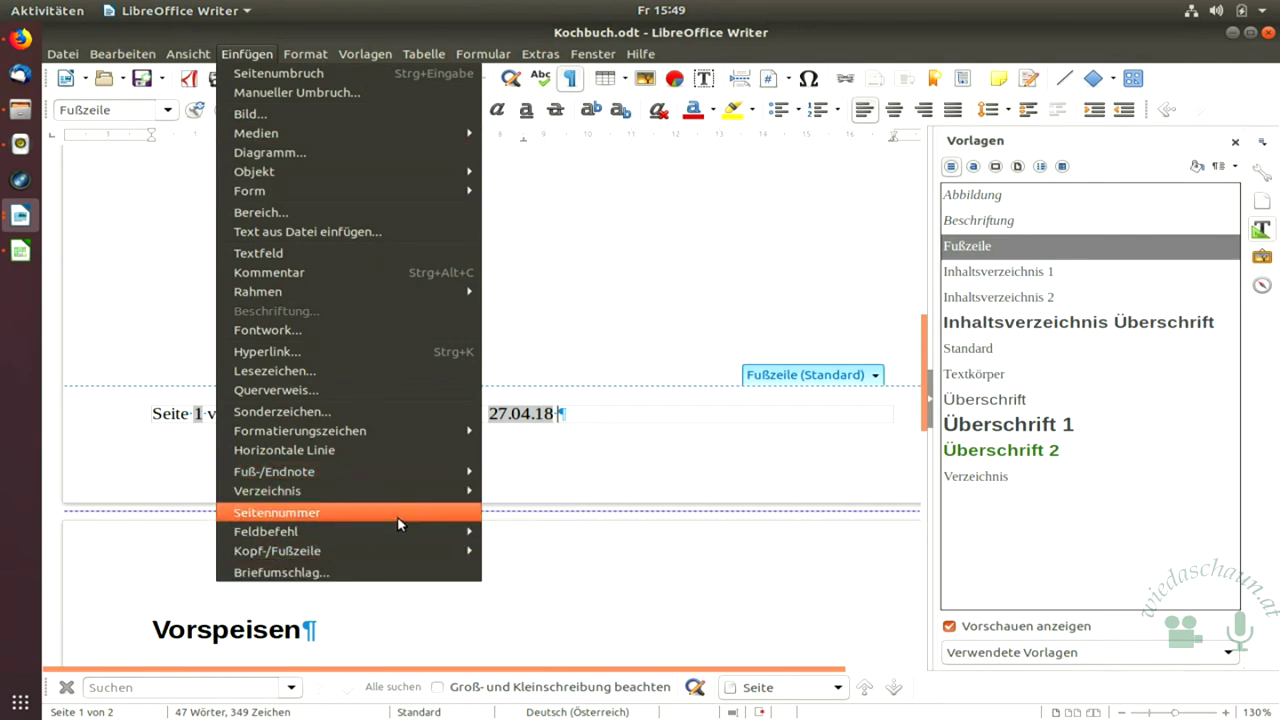
{"action": "mouse_move", "coordinate": [400, 531]}
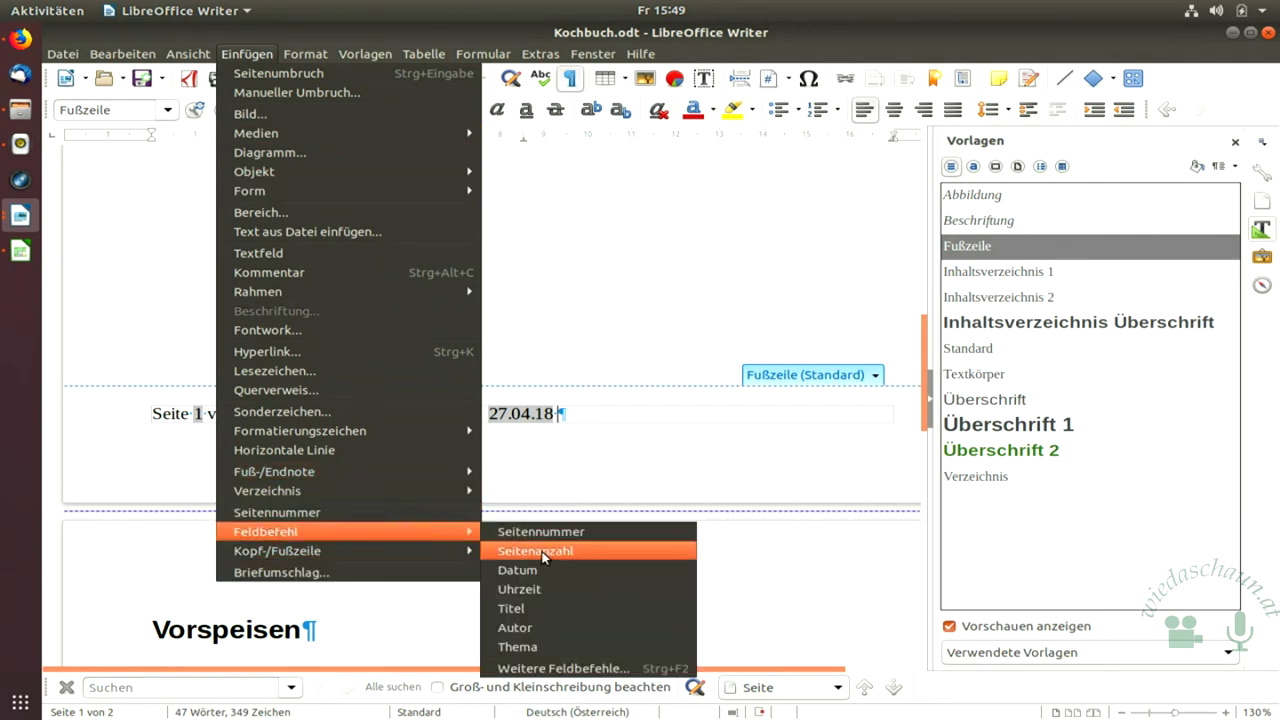
{"action": "left_click", "coordinate": [550, 667]}
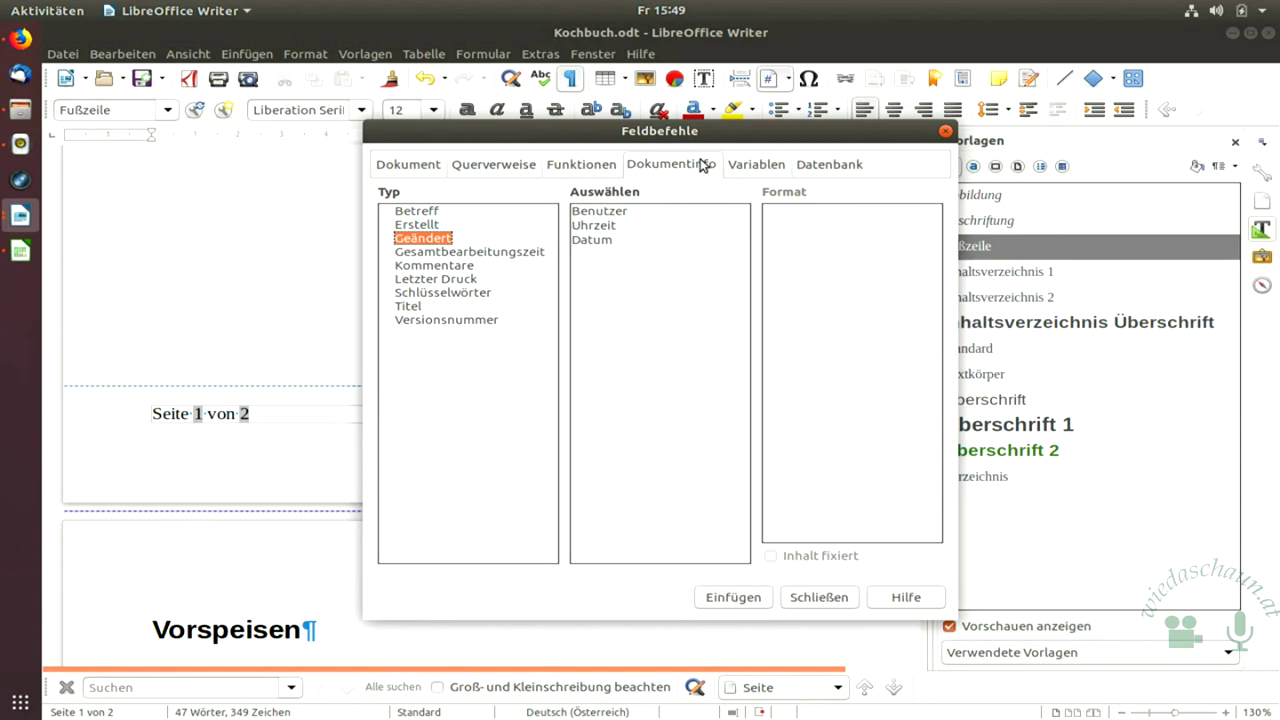
{"action": "left_click", "coordinate": [598, 229]}
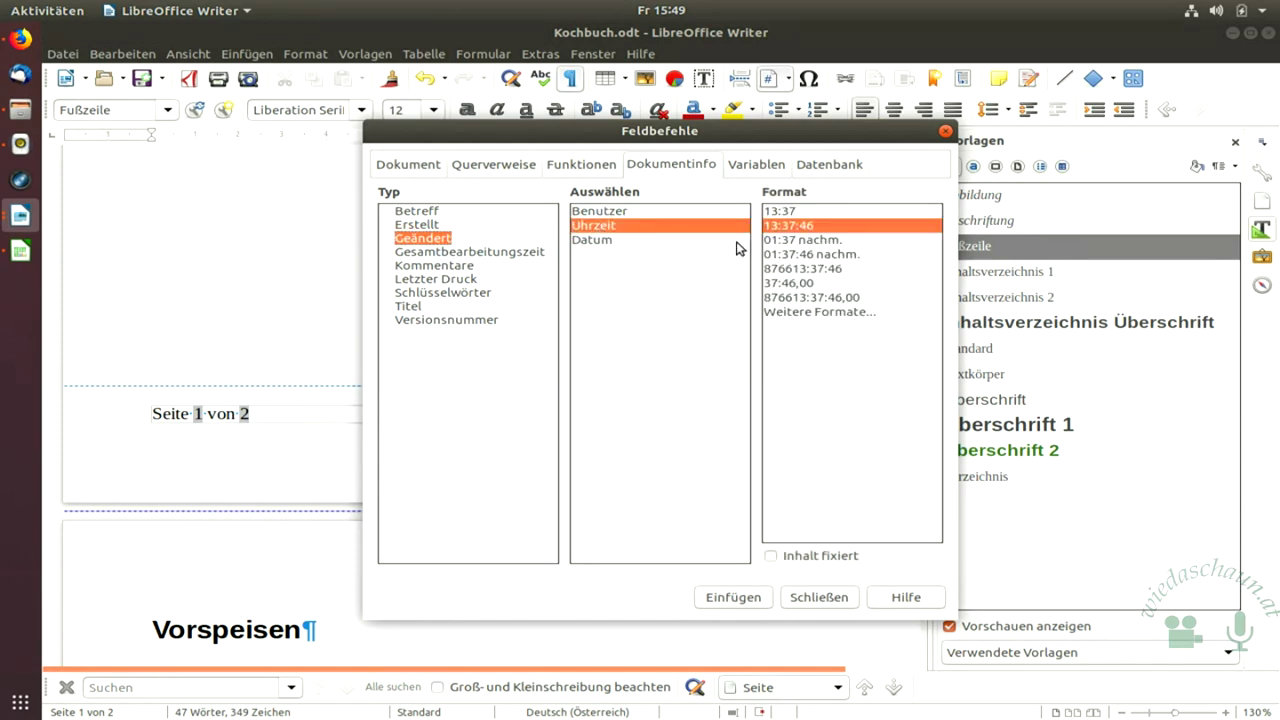
{"action": "left_click", "coordinate": [748, 590]}
{"action": "left_click", "coordinate": [802, 598]}
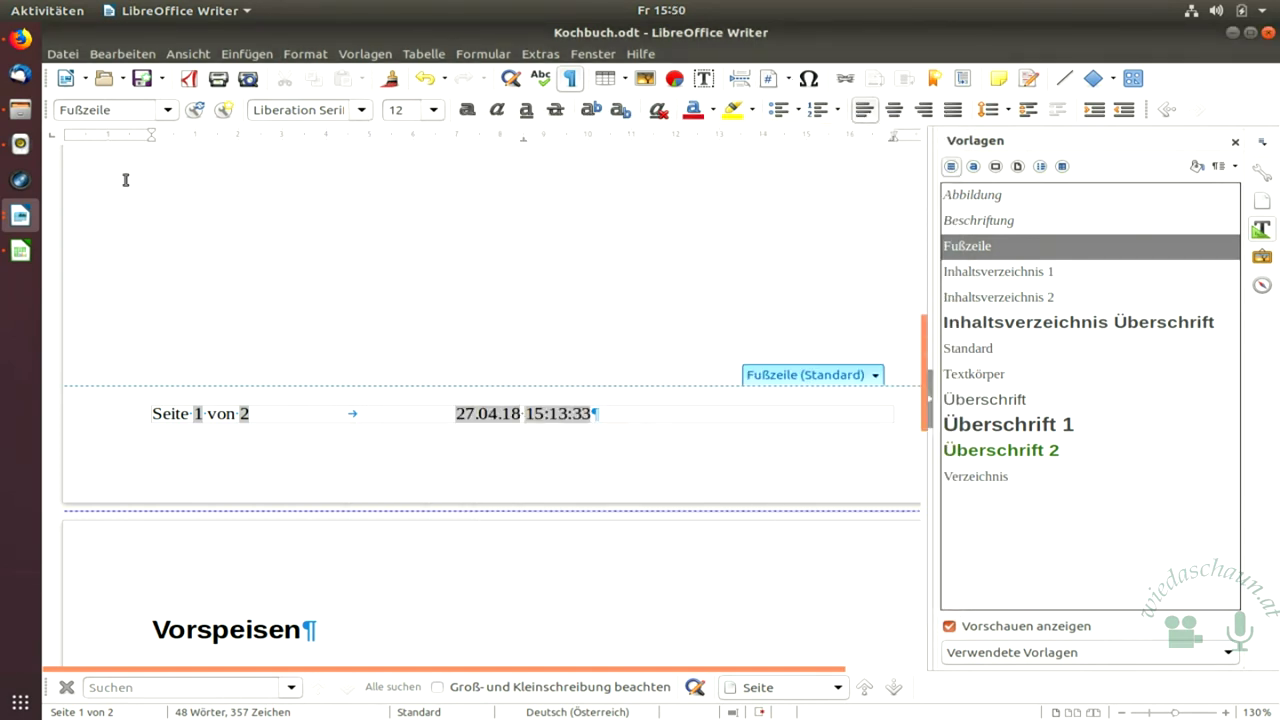
{"action": "left_click", "coordinate": [139, 80]}
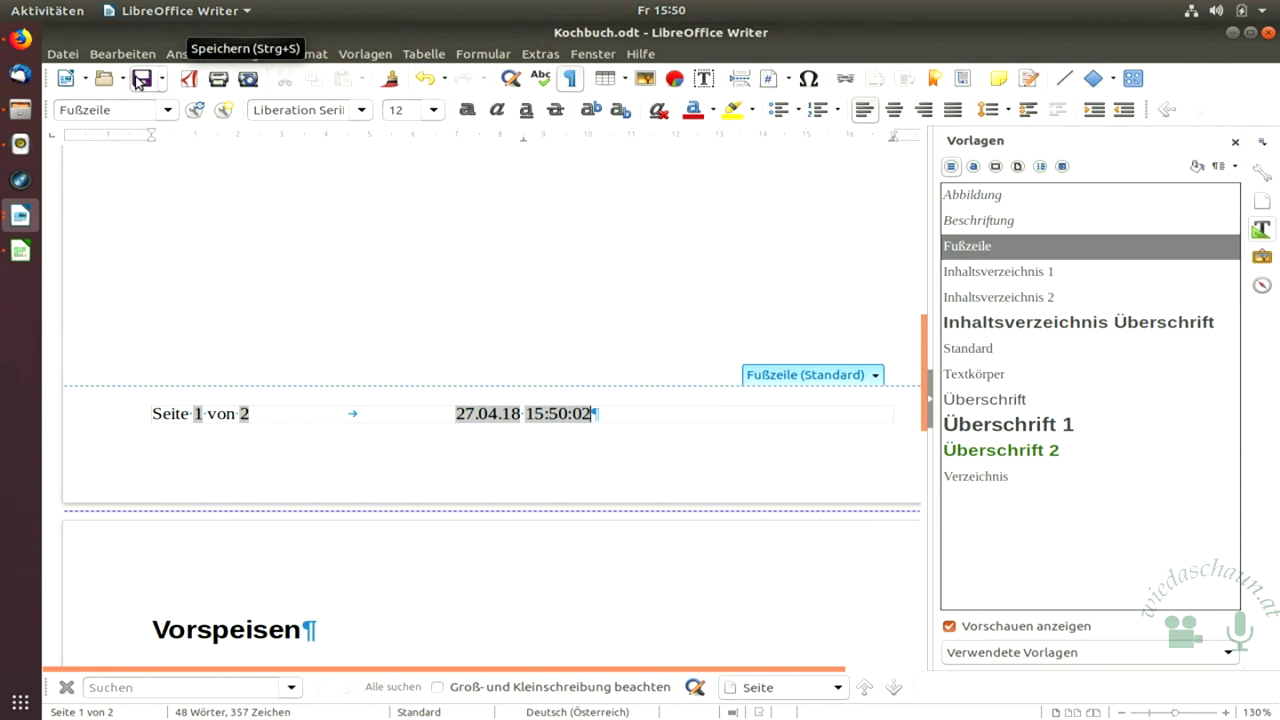
Launch LibreOffice Impress and create a presentation from the Alizarin template.
{"action": "key", "text": "super"}
{"action": "type", "text": "impl"}
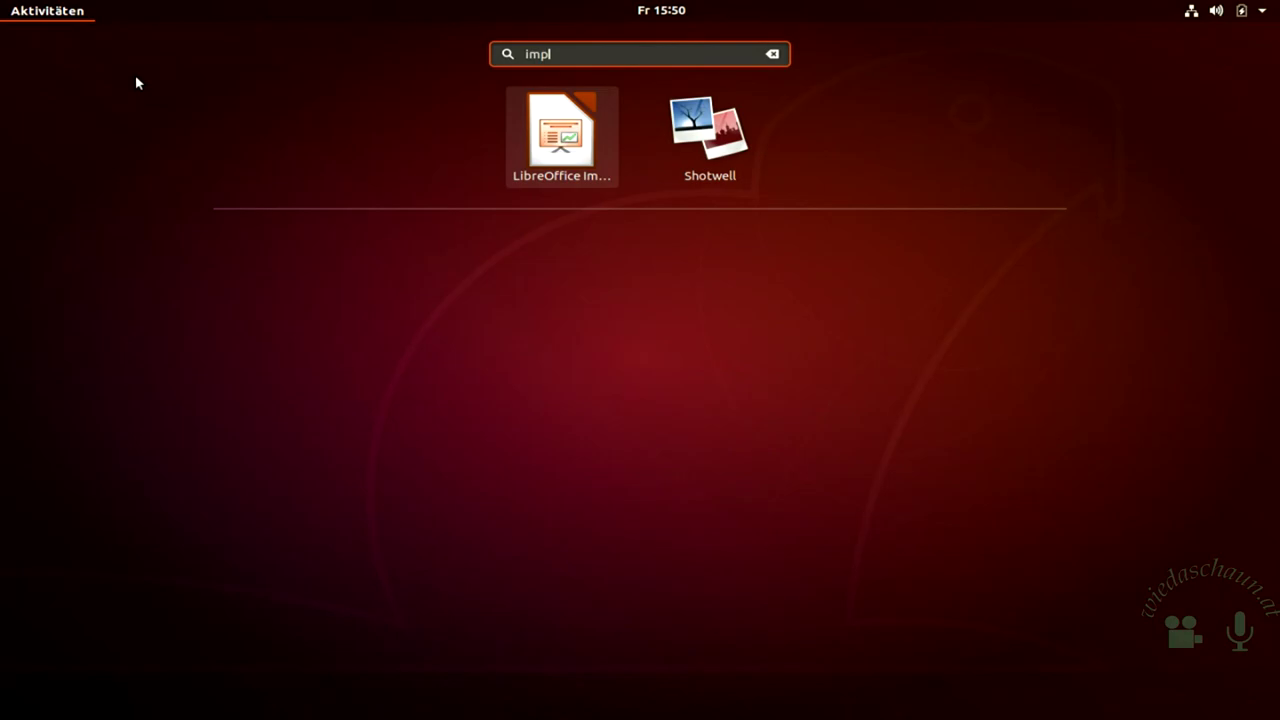
{"action": "key", "text": "Return"}
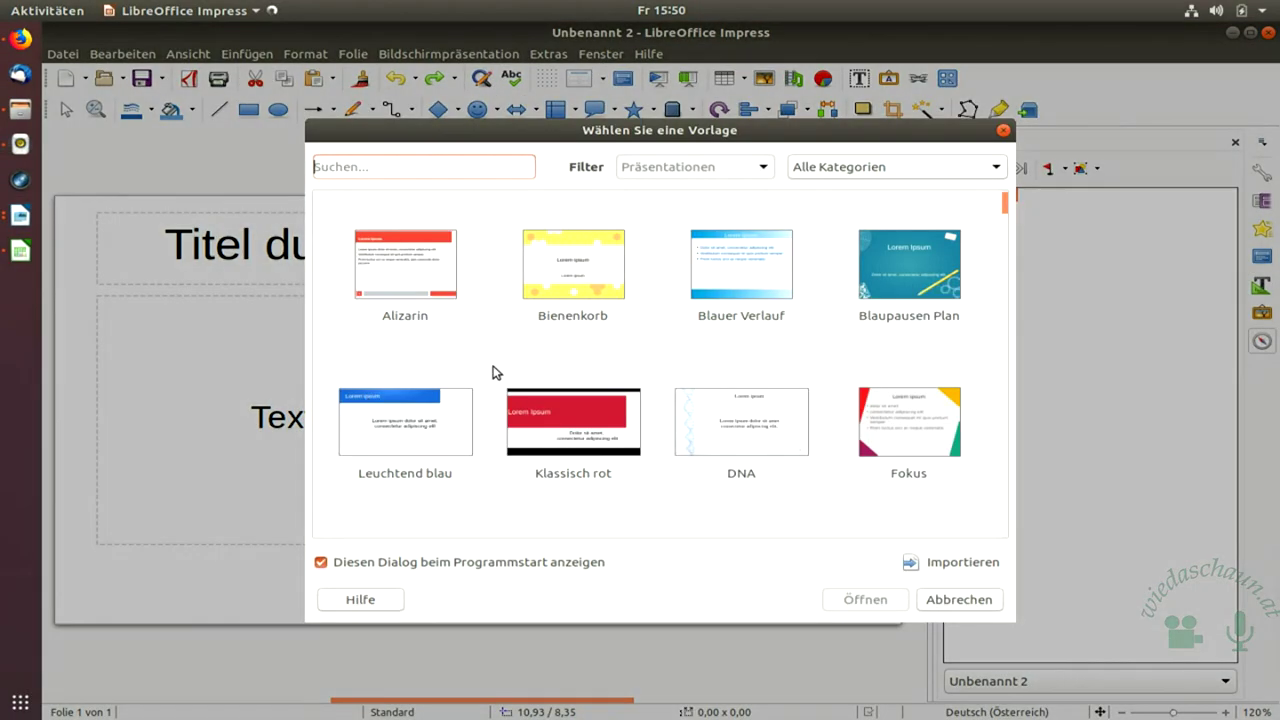
{"action": "left_click", "coordinate": [397, 267]}
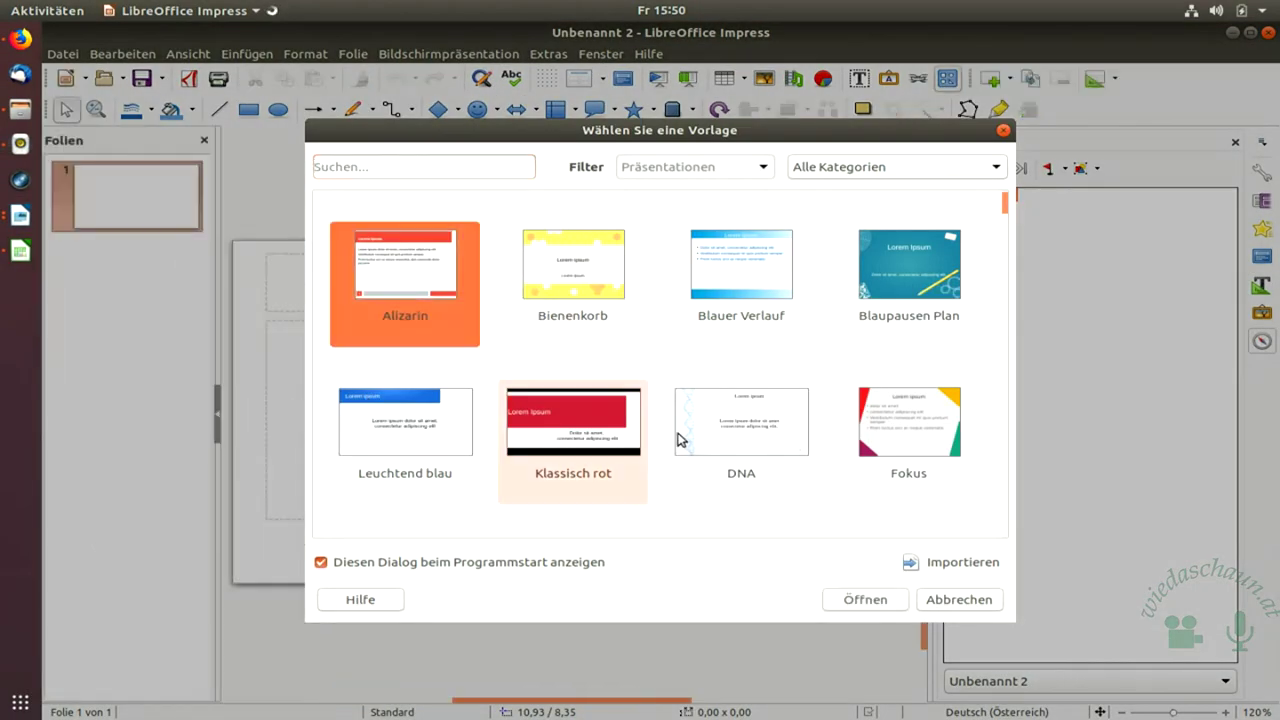
{"action": "left_click", "coordinate": [883, 603]}
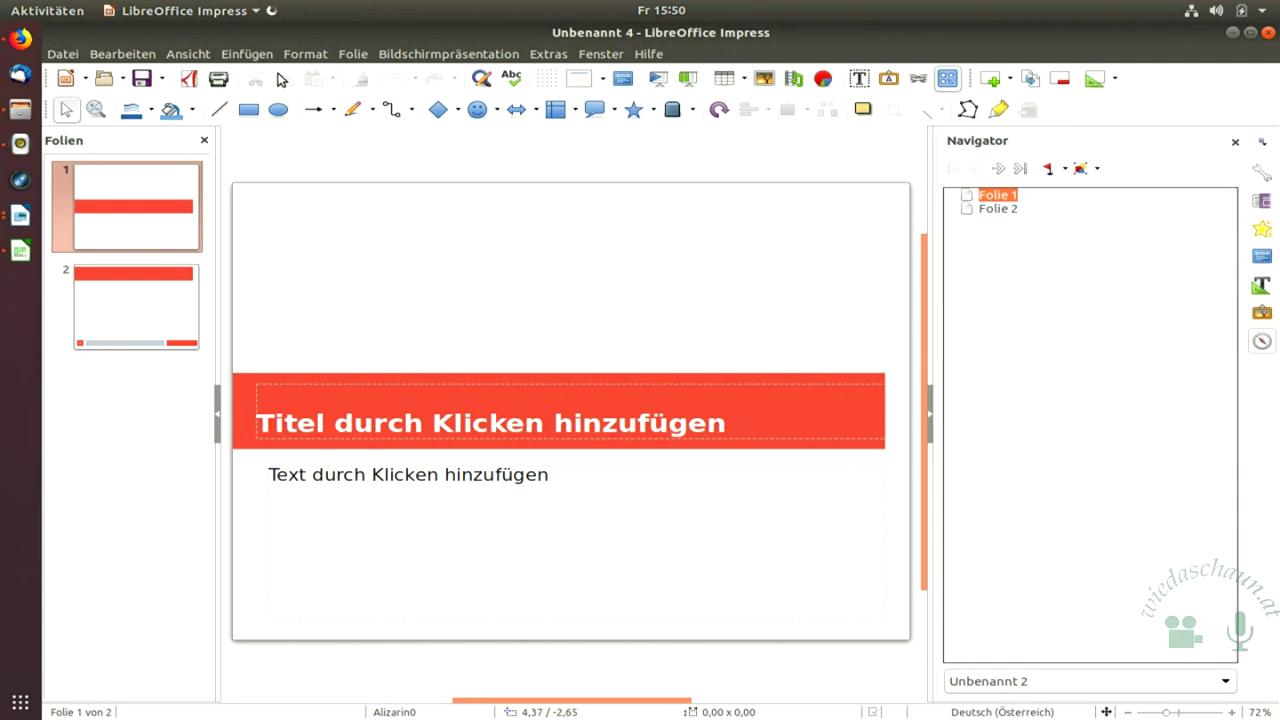
Examine the header and footer options for slides with date and time enabled, and discard the change.
{"action": "left_click", "coordinate": [248, 54]}
{"action": "left_click", "coordinate": [282, 411]}
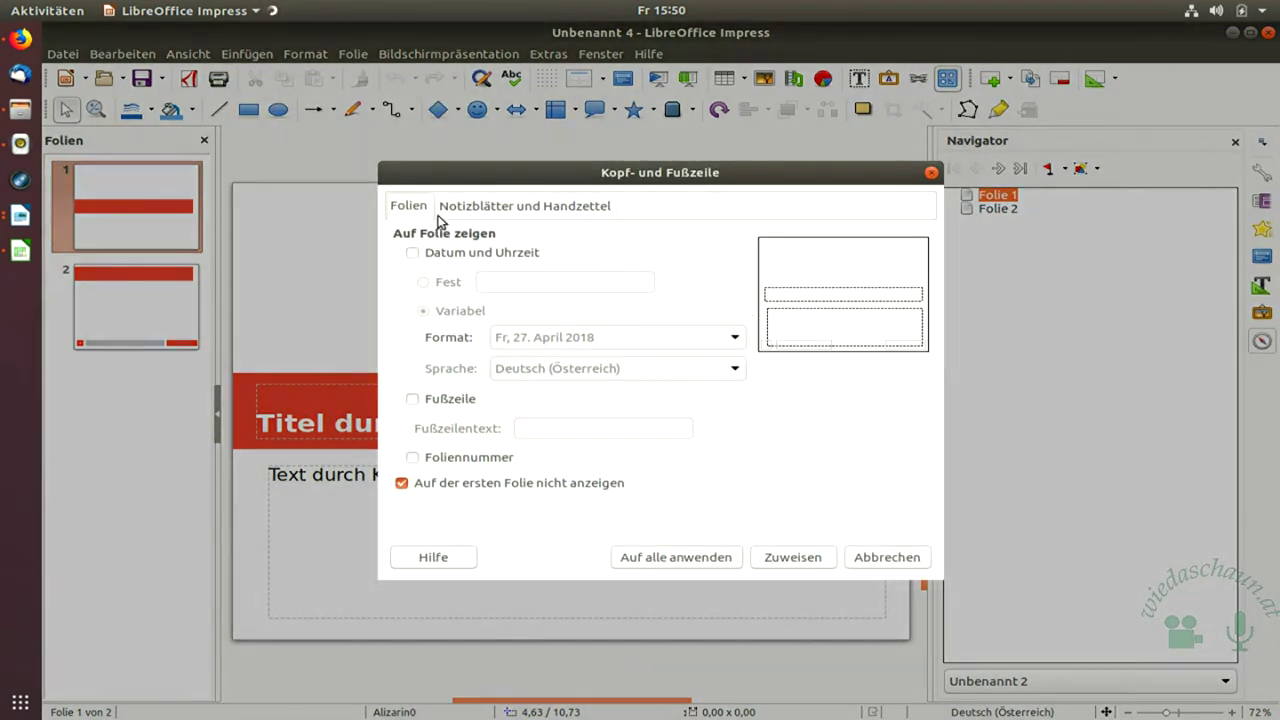
{"action": "left_click", "coordinate": [438, 256]}
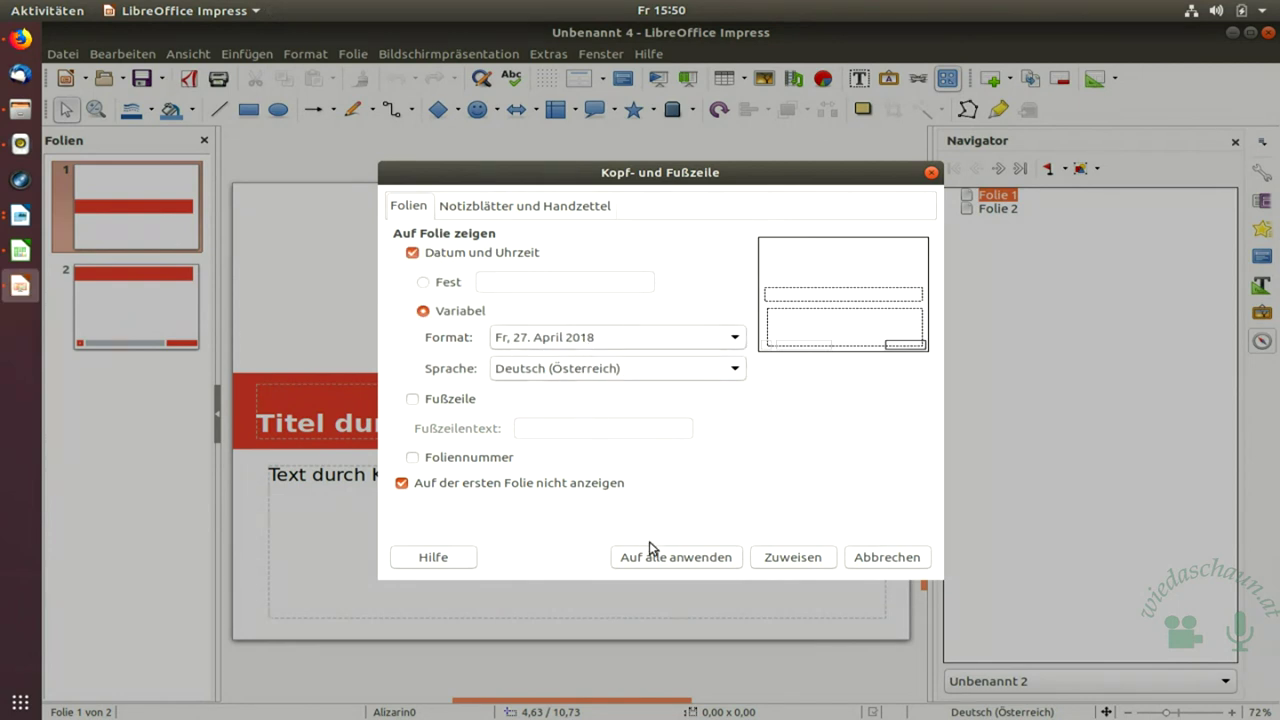
{"action": "left_click", "coordinate": [869, 557]}
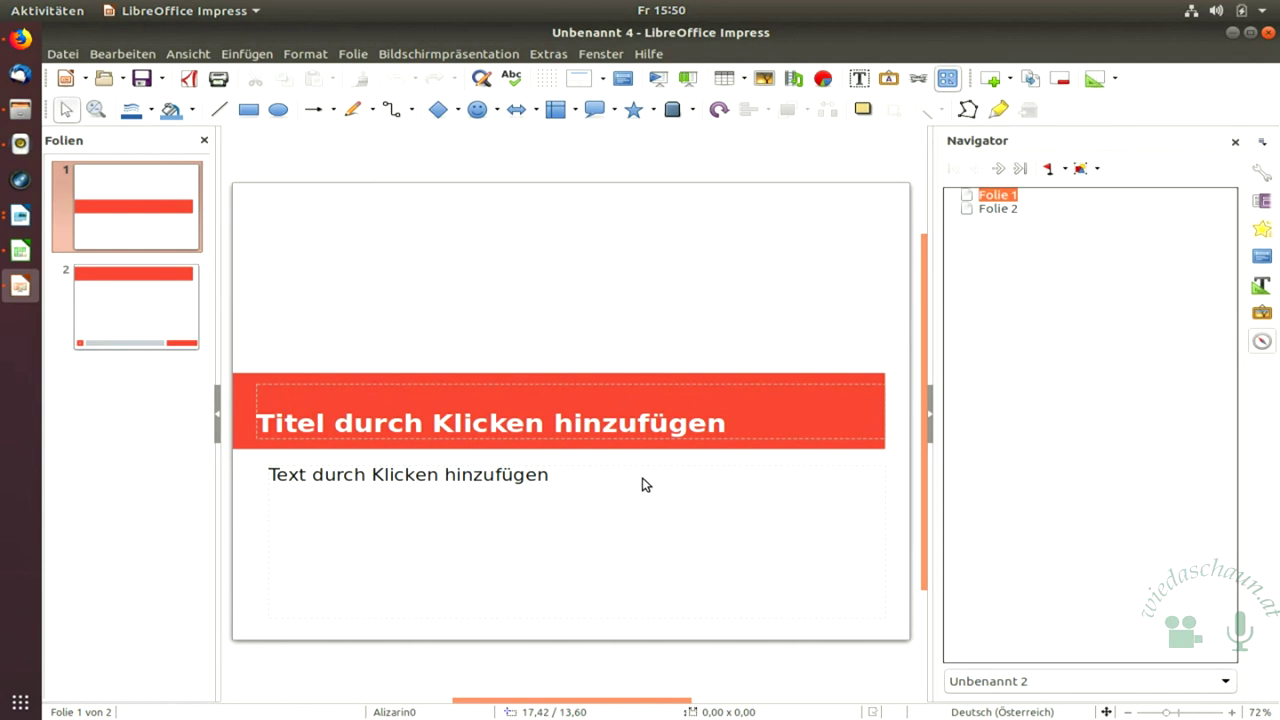
Examine the field types available for the first slide's text placeholder and close the presentation.
{"action": "left_click", "coordinate": [406, 478]}
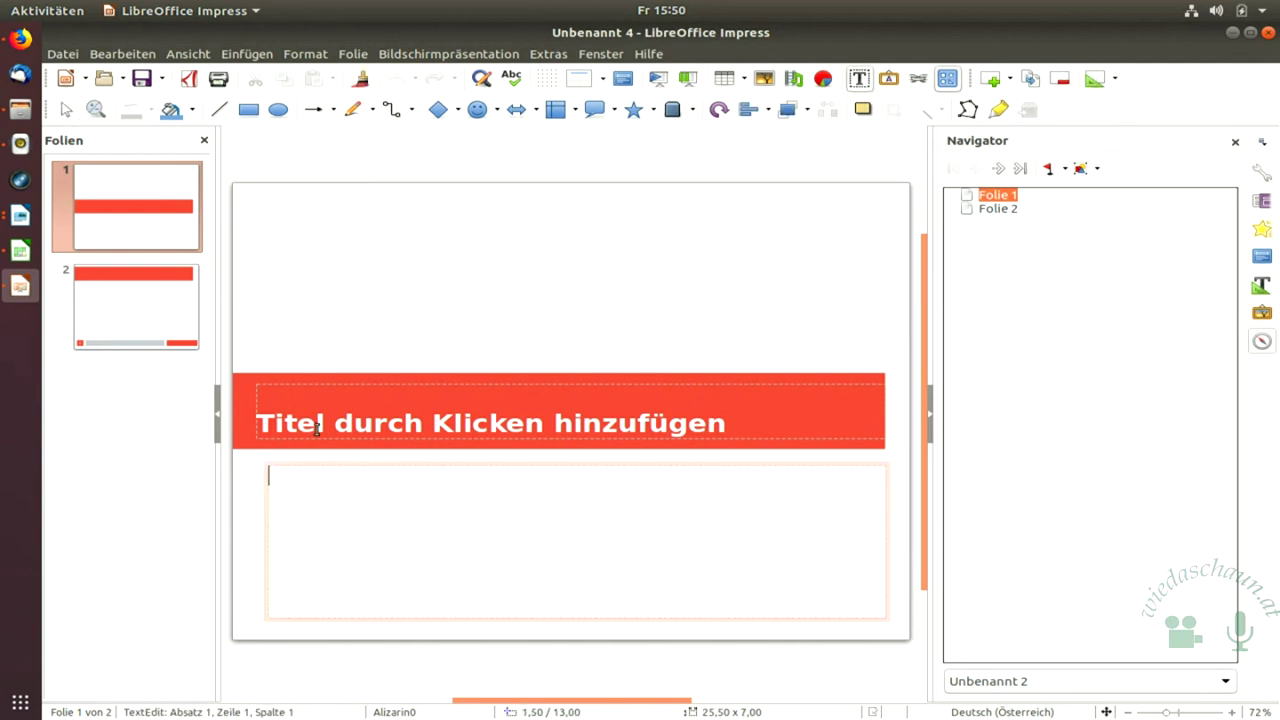
{"action": "left_click", "coordinate": [242, 54]}
{"action": "mouse_move", "coordinate": [424, 392]}
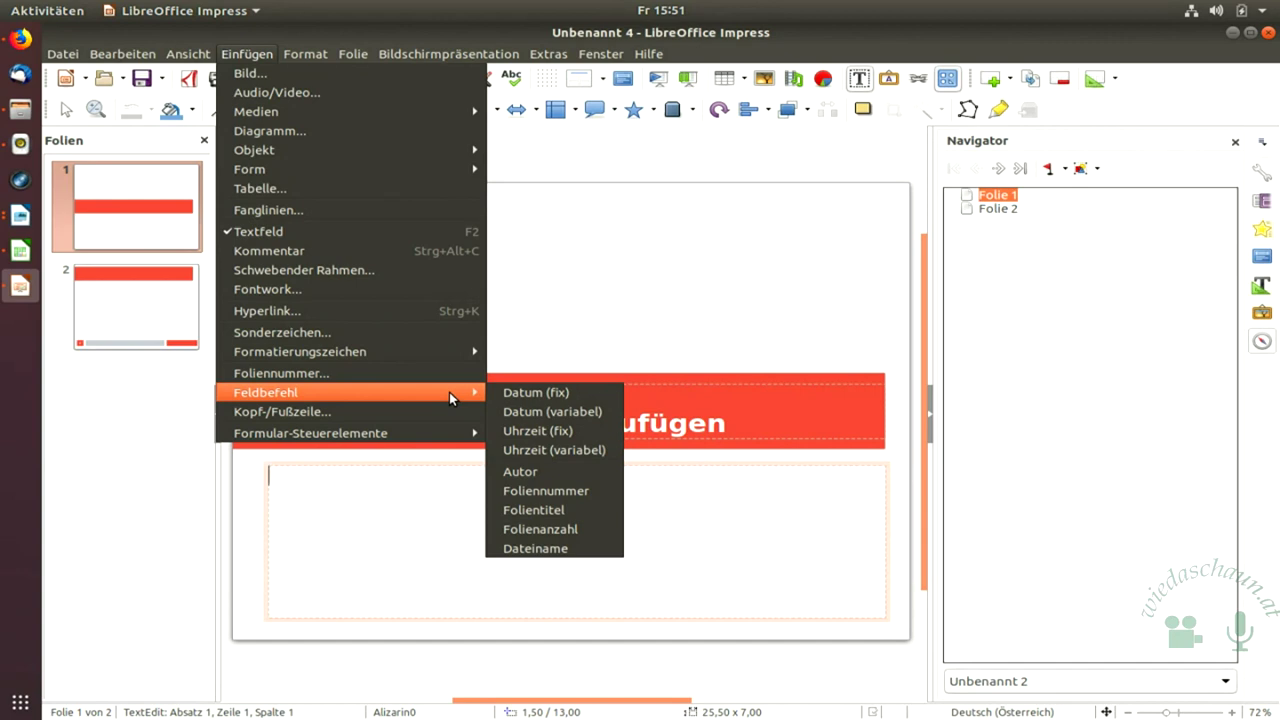
{"action": "left_click", "coordinate": [845, 242]}
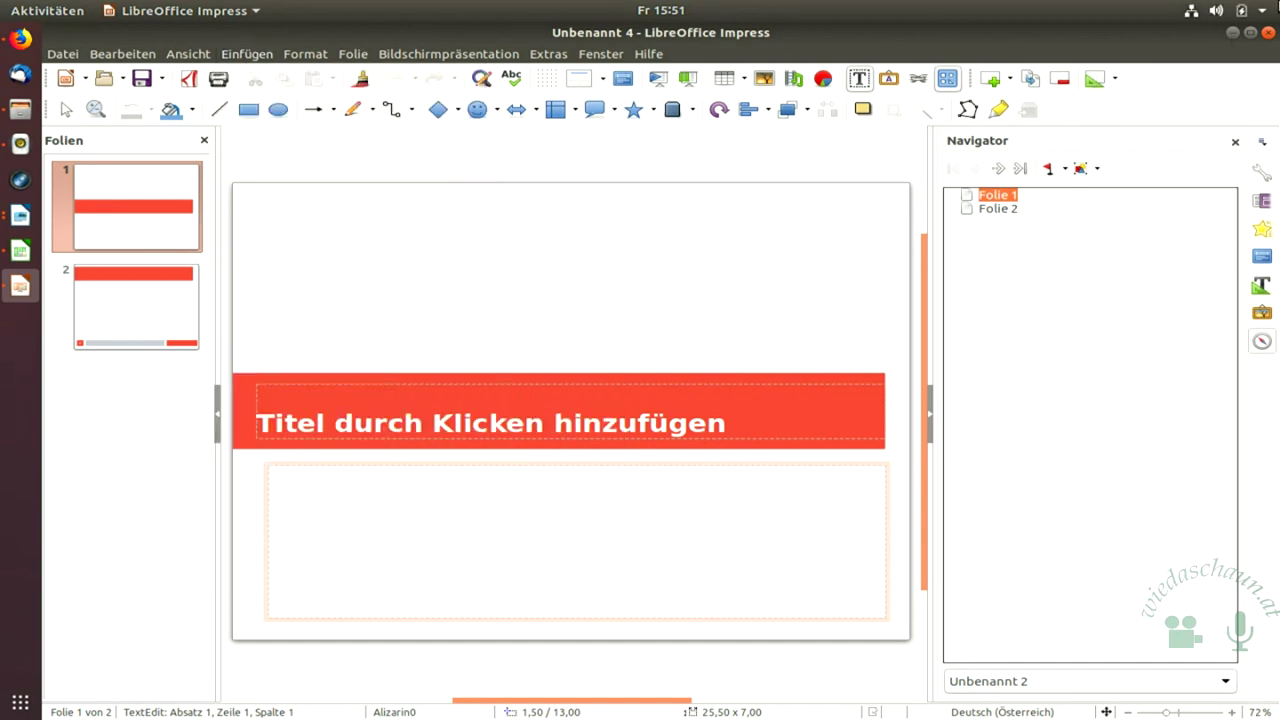
{"action": "left_click", "coordinate": [1268, 32]}
{"action": "left_click", "coordinate": [592, 420]}
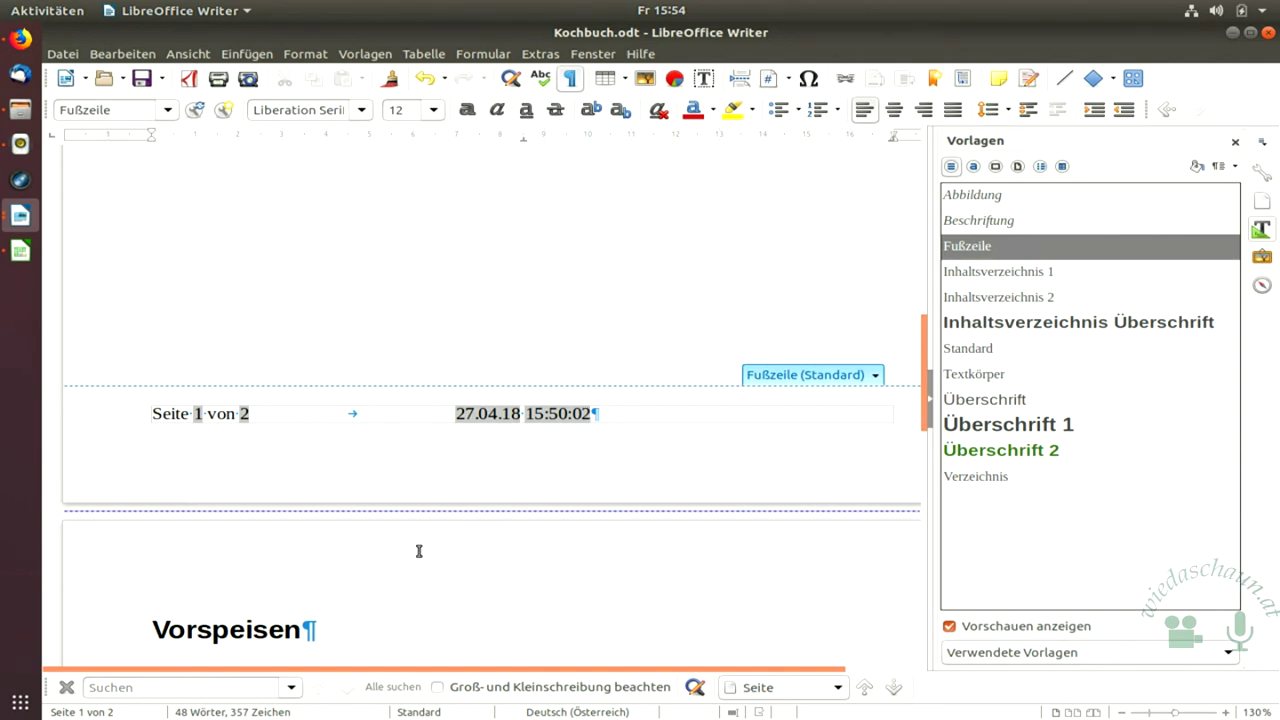
Switch to Einkaufsliste.ods in LibreOffice Calc and examine the commands available for the Einzelpreis column chart as an object.
{"action": "left_click", "coordinate": [20, 250]}
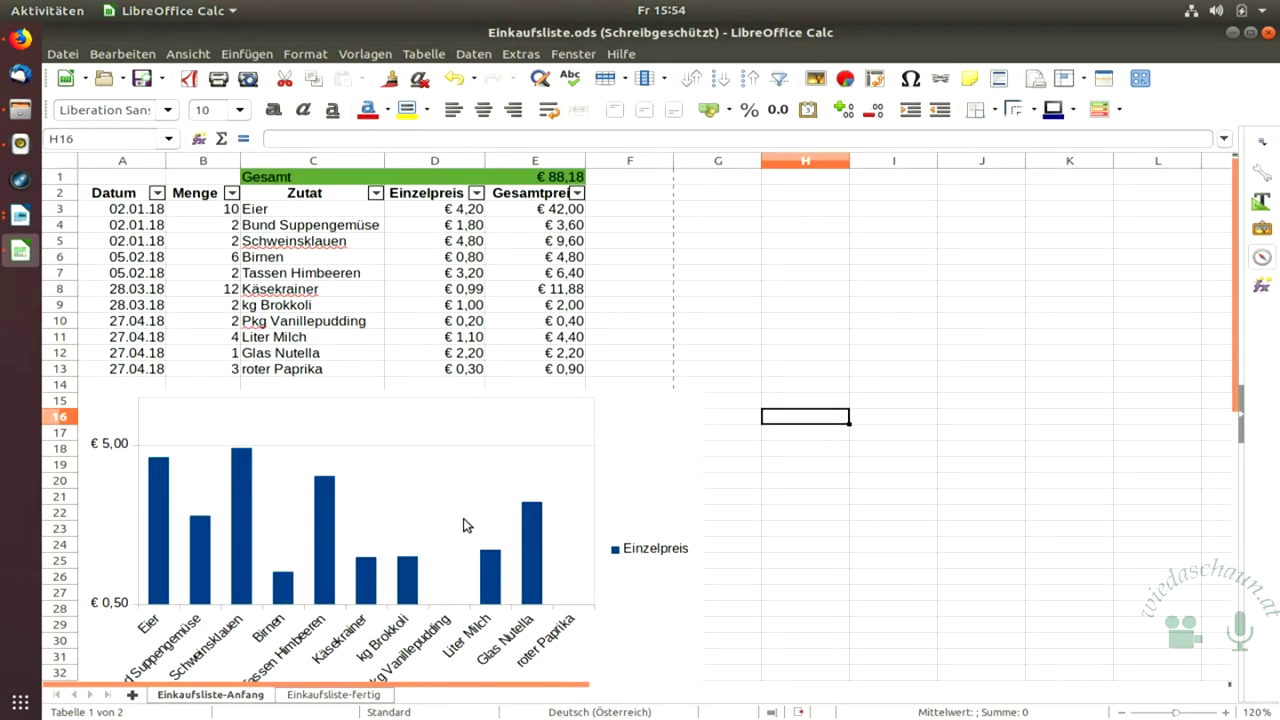
{"action": "scroll", "coordinate": [370, 485], "scroll_direction": "down", "scroll_amount": 2}
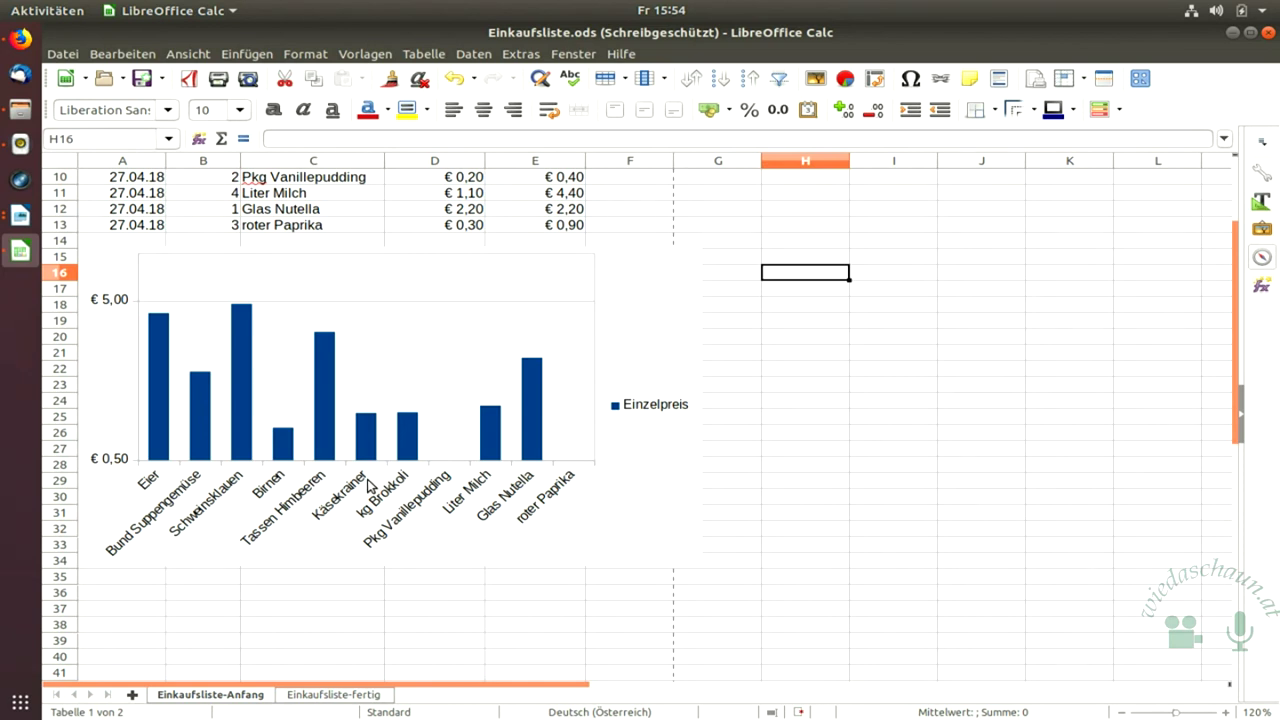
{"action": "right_click", "coordinate": [116, 388]}
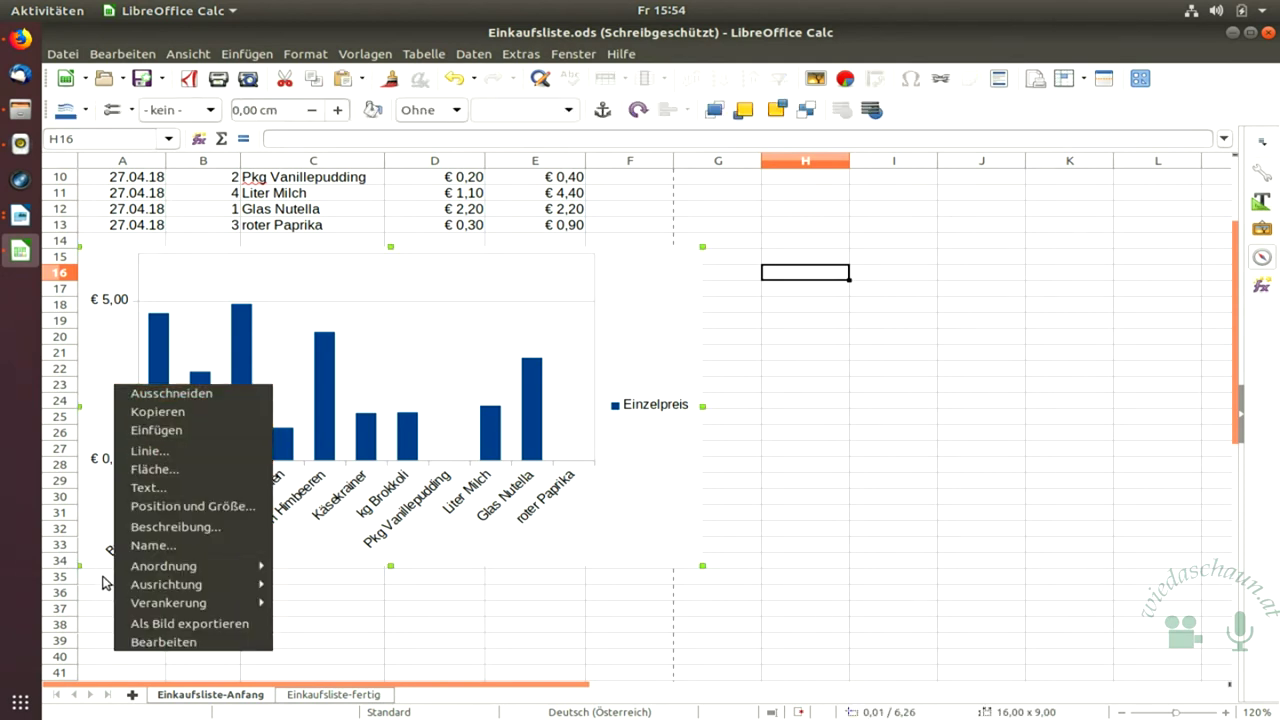
{"action": "mouse_move", "coordinate": [116, 603]}
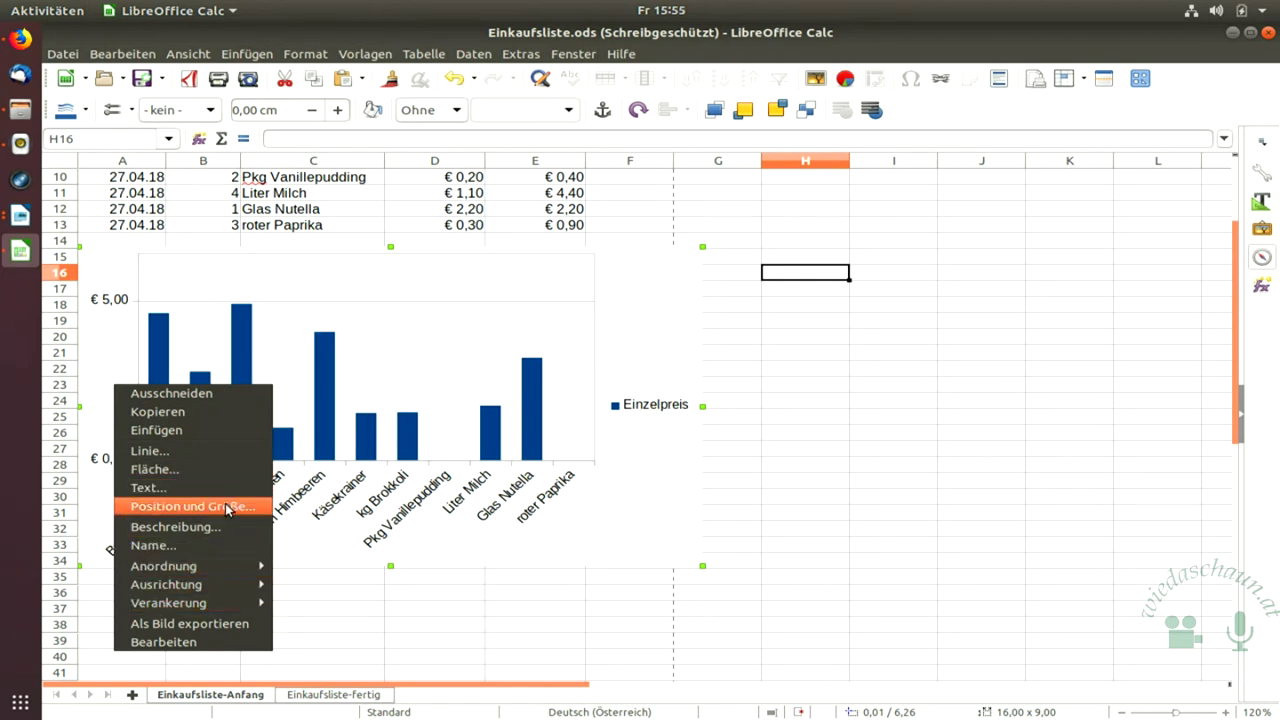
{"action": "left_click", "coordinate": [356, 546]}
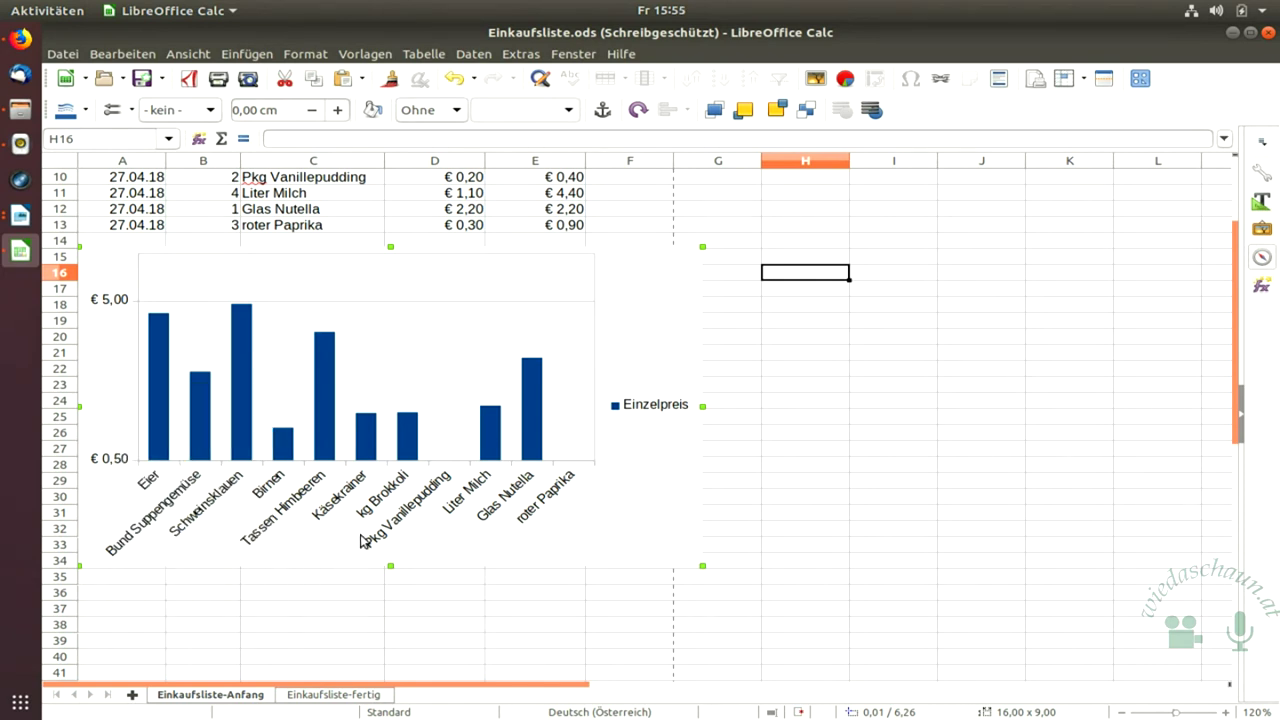
{"action": "key", "text": "Escape"}
Enter edit mode for the Einzelpreis chart, examine the line and label formatting options for all axes, and close them without changes.
{"action": "double_click", "coordinate": [296, 545]}
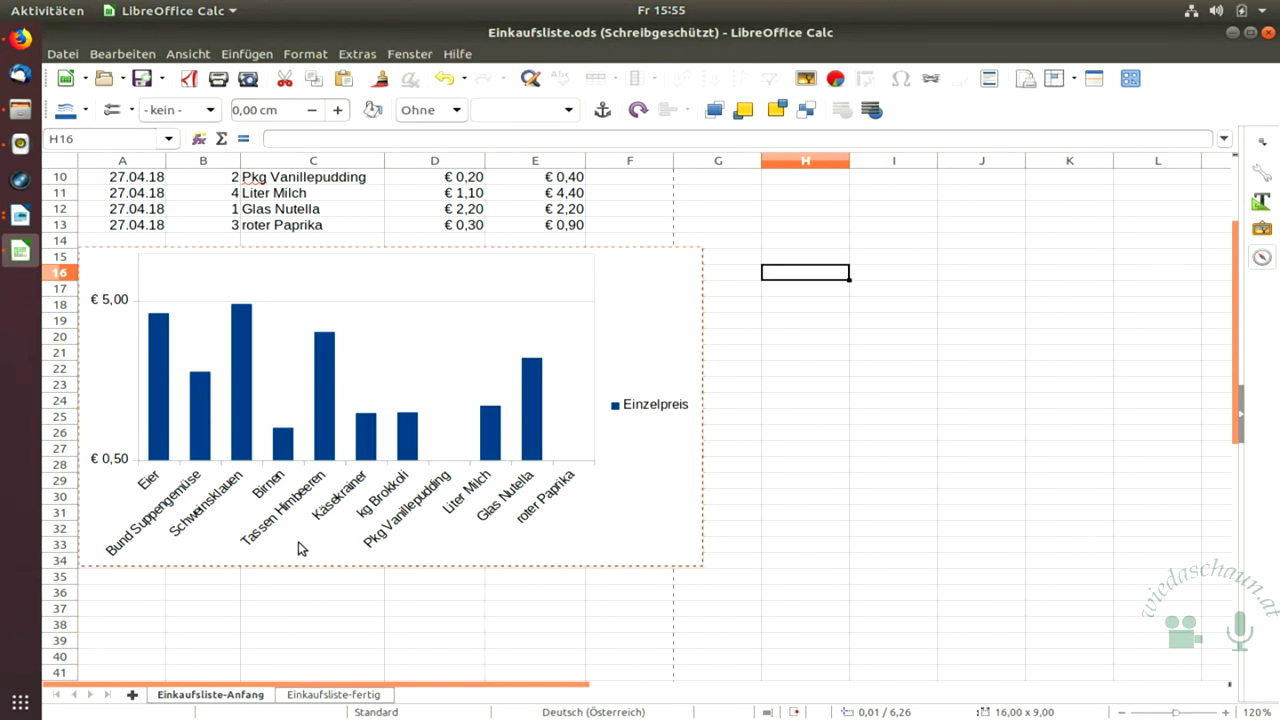
{"action": "right_click", "coordinate": [310, 515]}
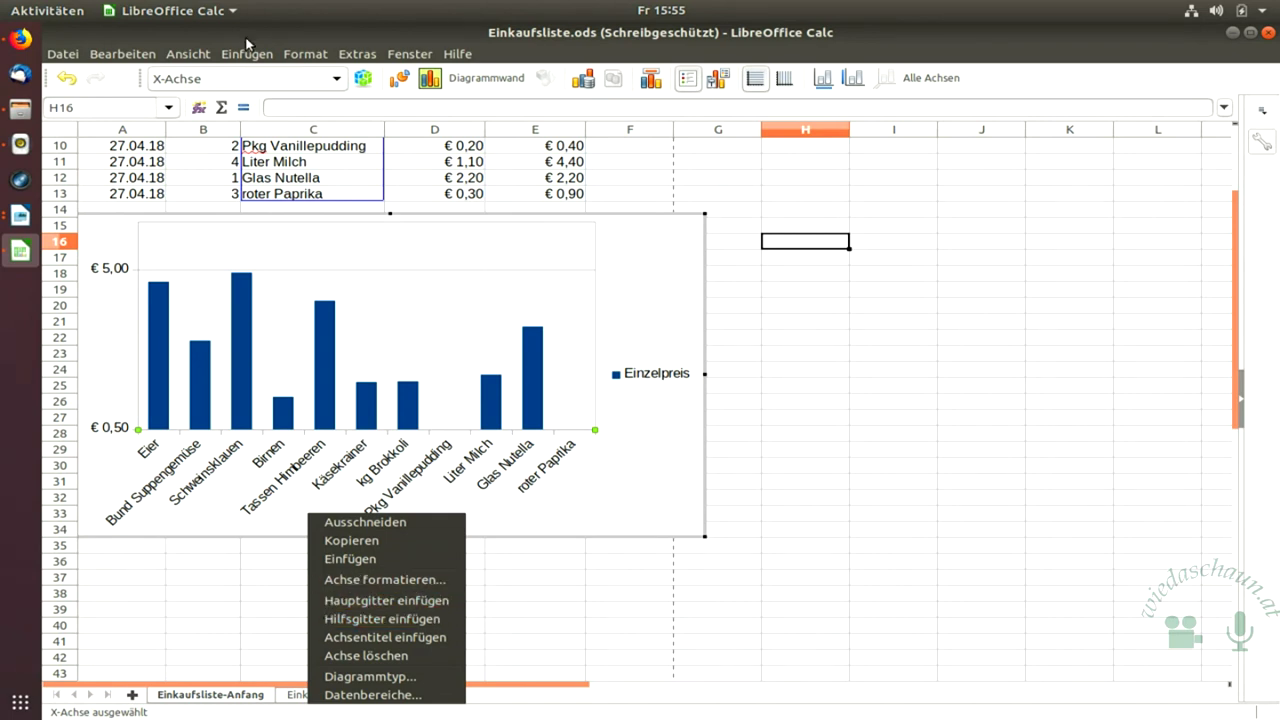
{"action": "left_click", "coordinate": [292, 57]}
{"action": "left_click", "coordinate": [290, 56]}
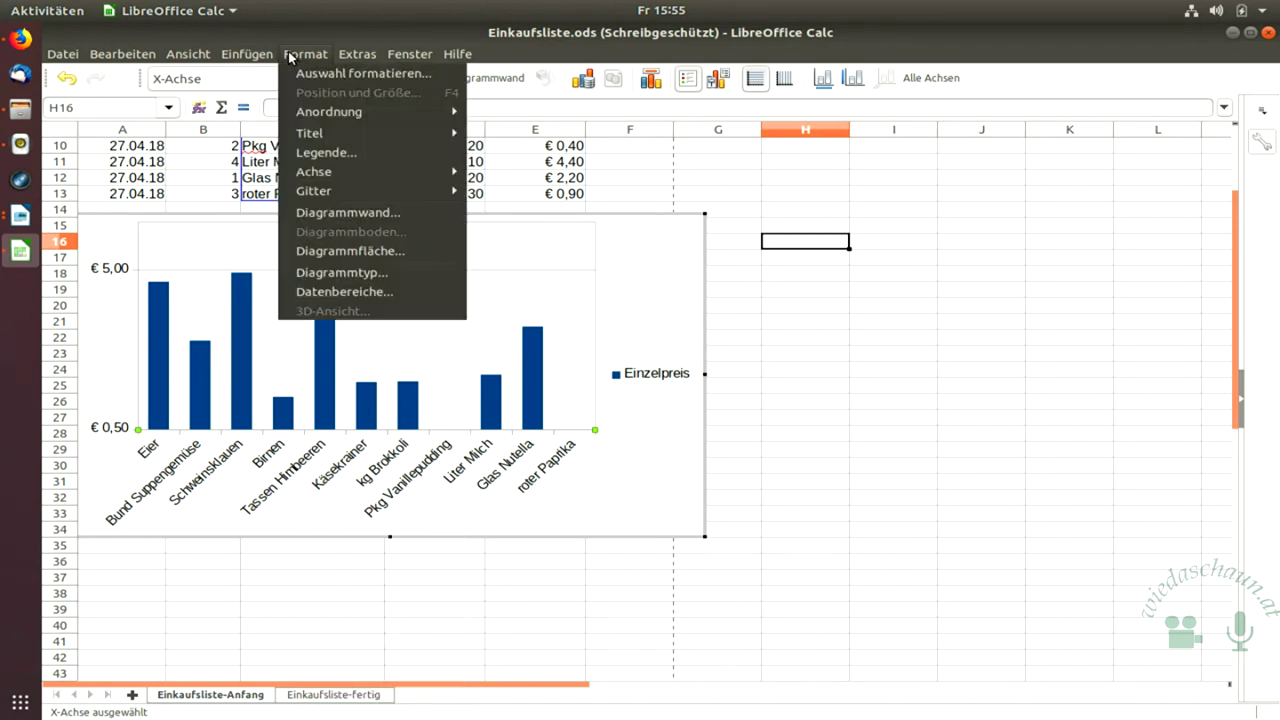
{"action": "mouse_move", "coordinate": [337, 171]}
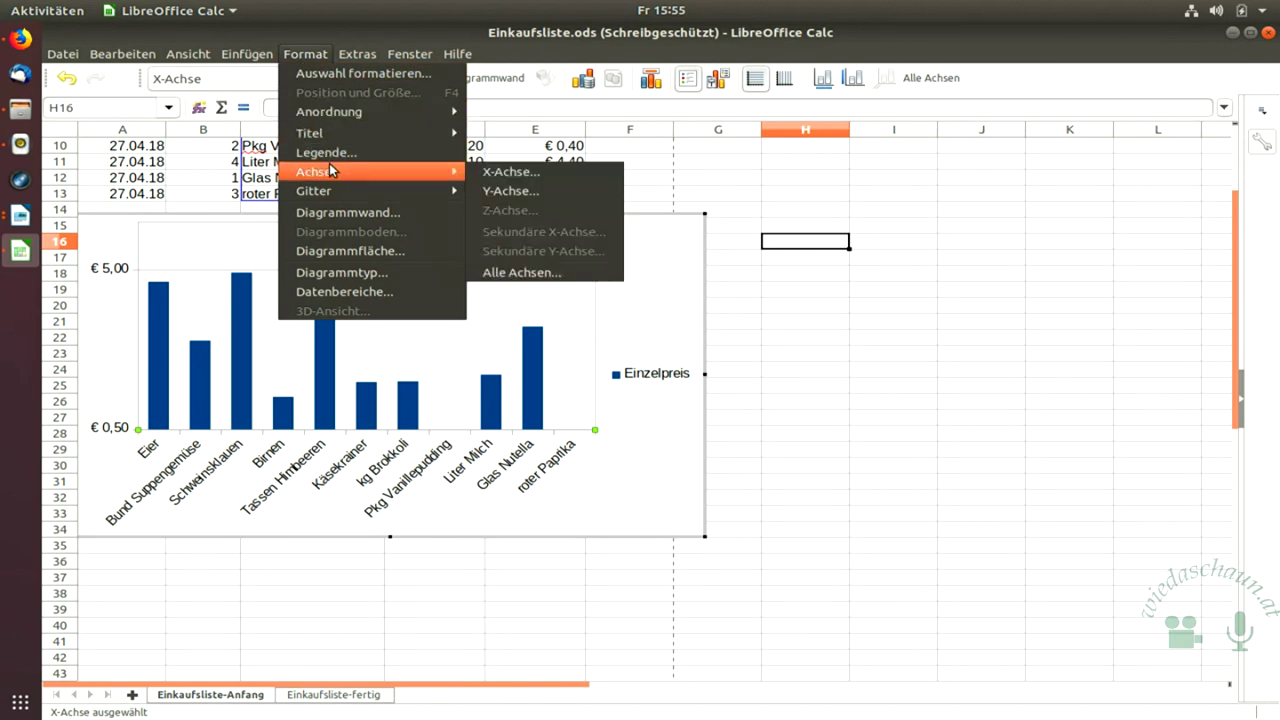
{"action": "left_click", "coordinate": [538, 271]}
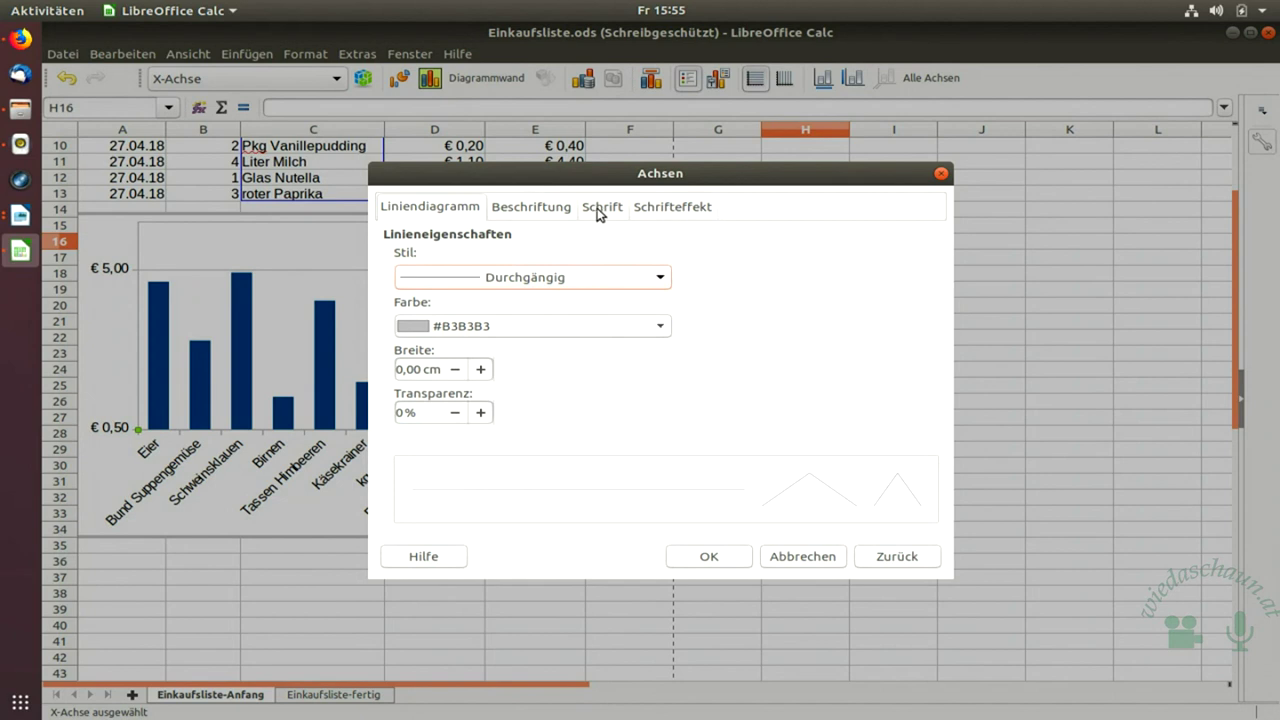
{"action": "left_click", "coordinate": [543, 210]}
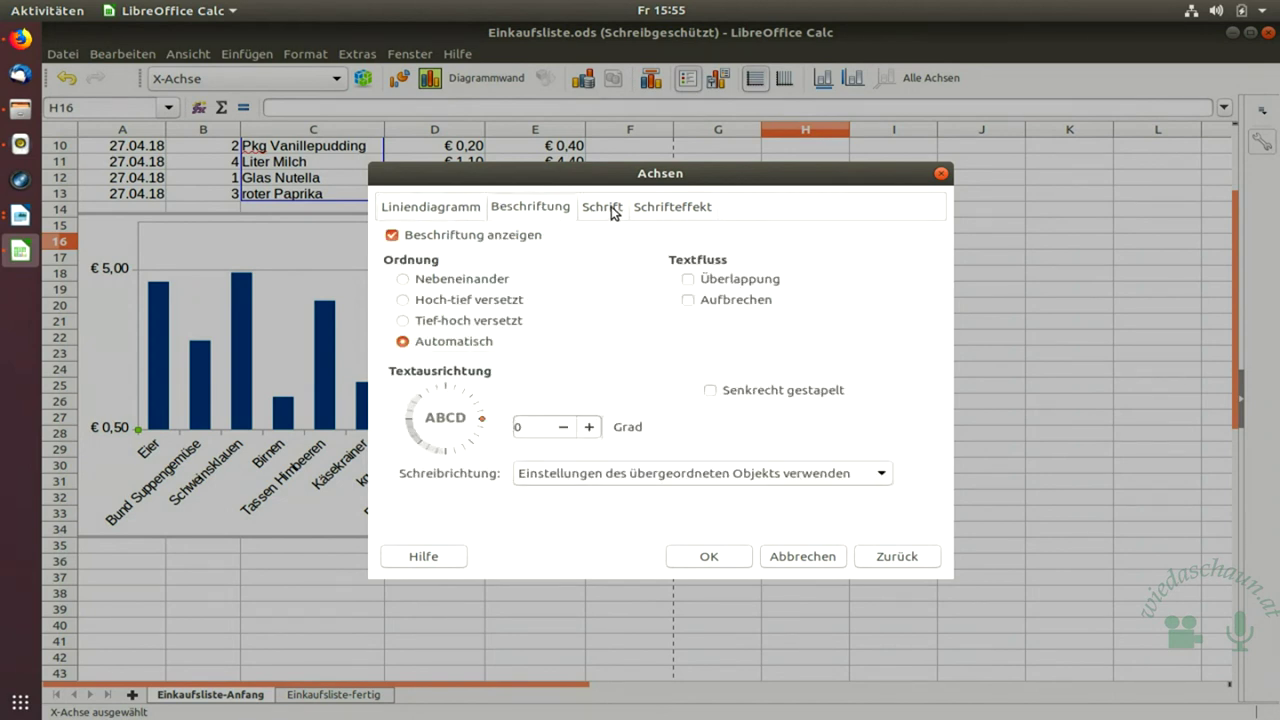
{"action": "left_click", "coordinate": [941, 173]}
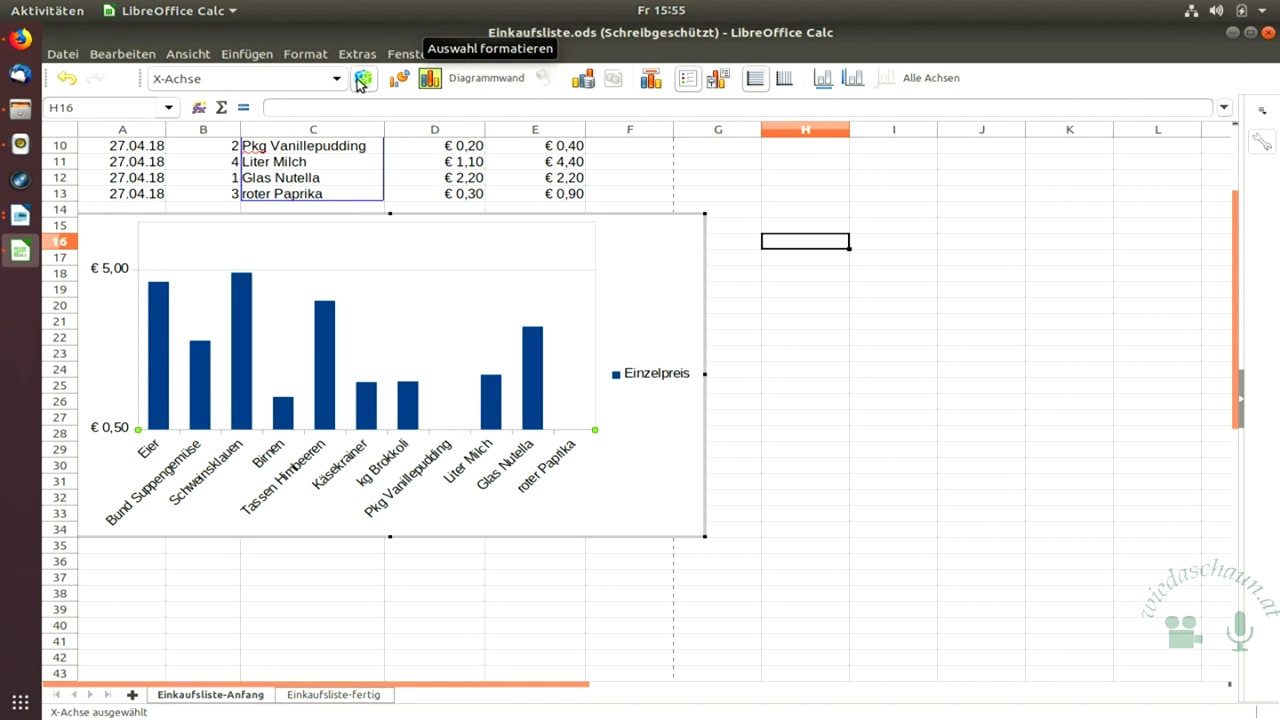
Select the Diagramm element, examine the options for inserting or deleting axes, discard them and leave chart editing.
{"action": "left_click", "coordinate": [221, 82]}
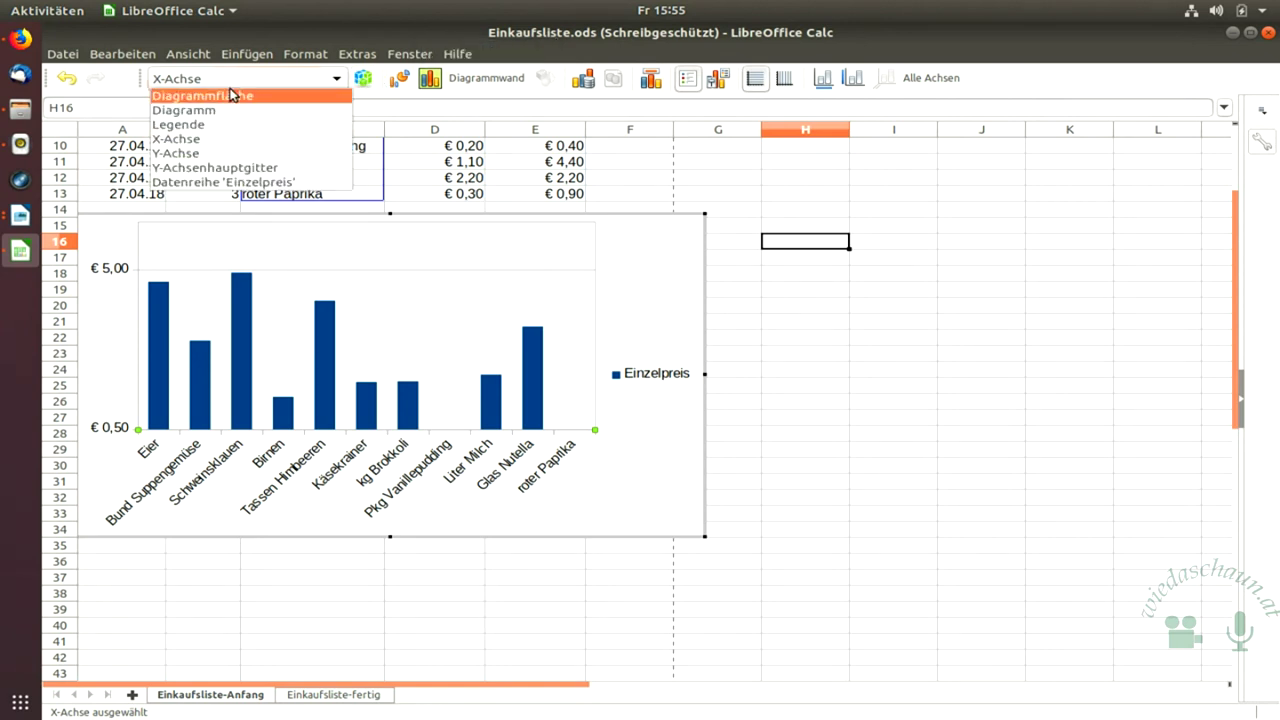
{"action": "left_click", "coordinate": [243, 110]}
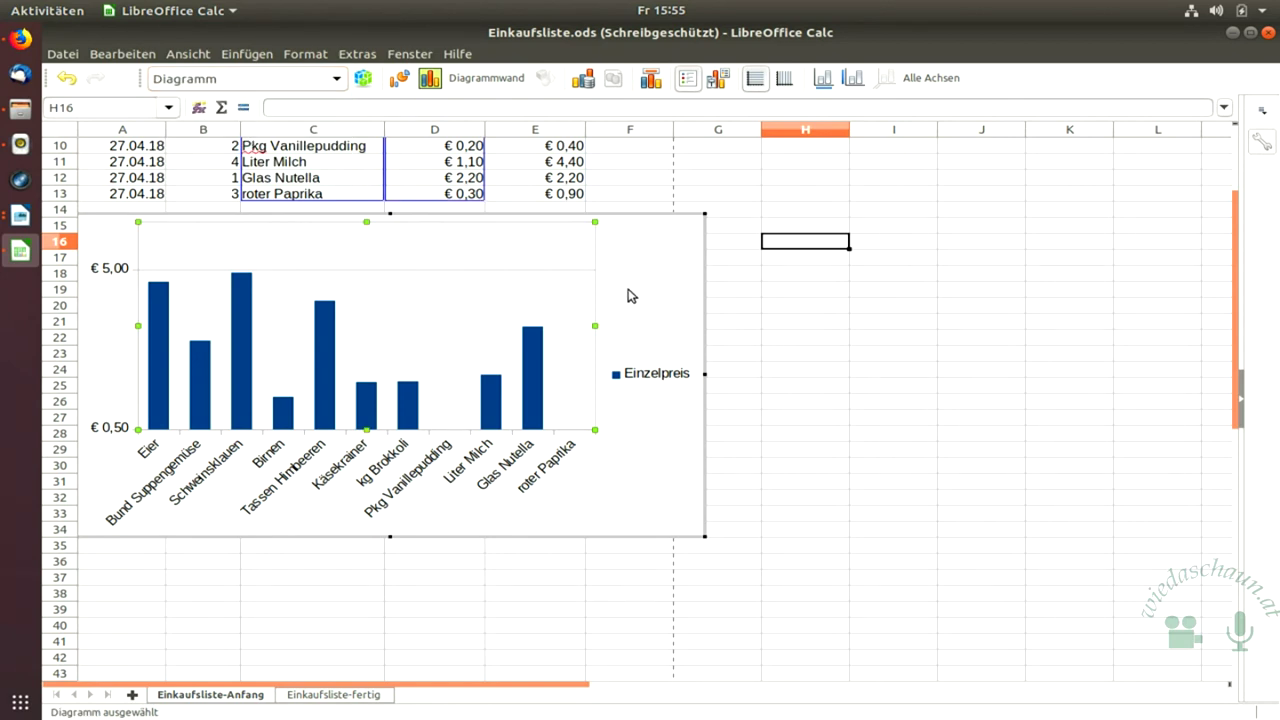
{"action": "right_click", "coordinate": [577, 263]}
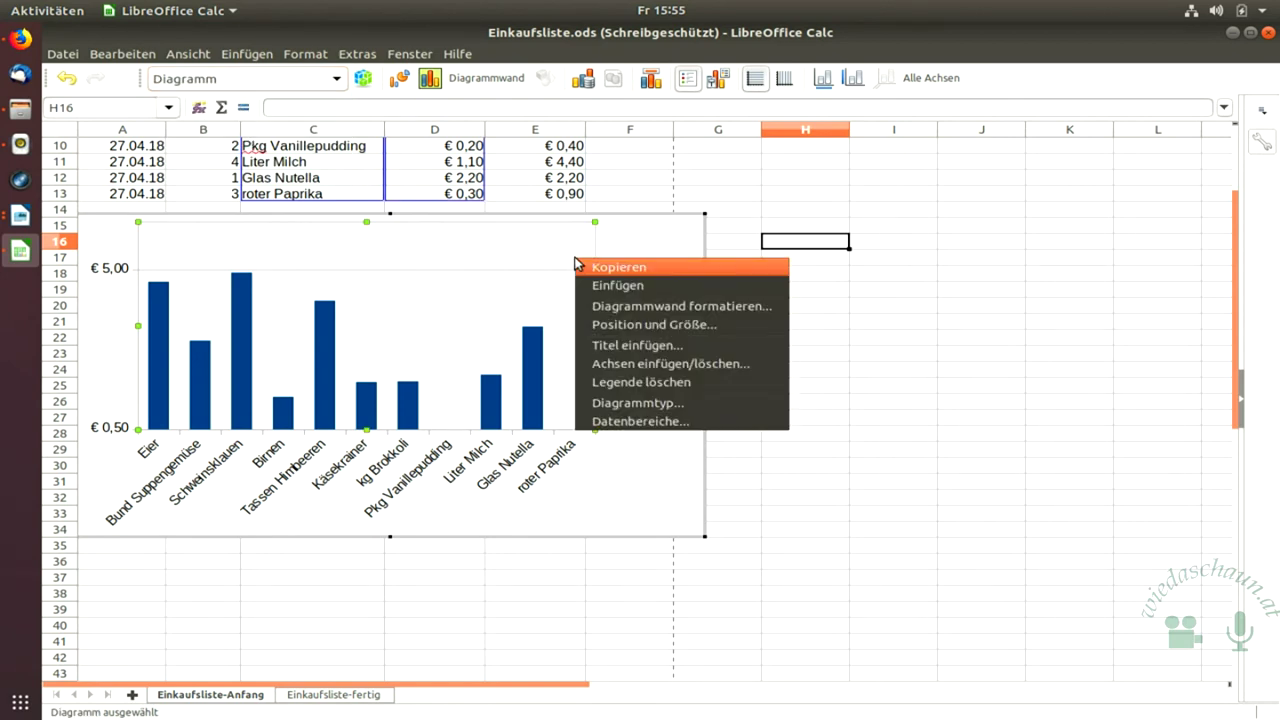
{"action": "left_click", "coordinate": [735, 360]}
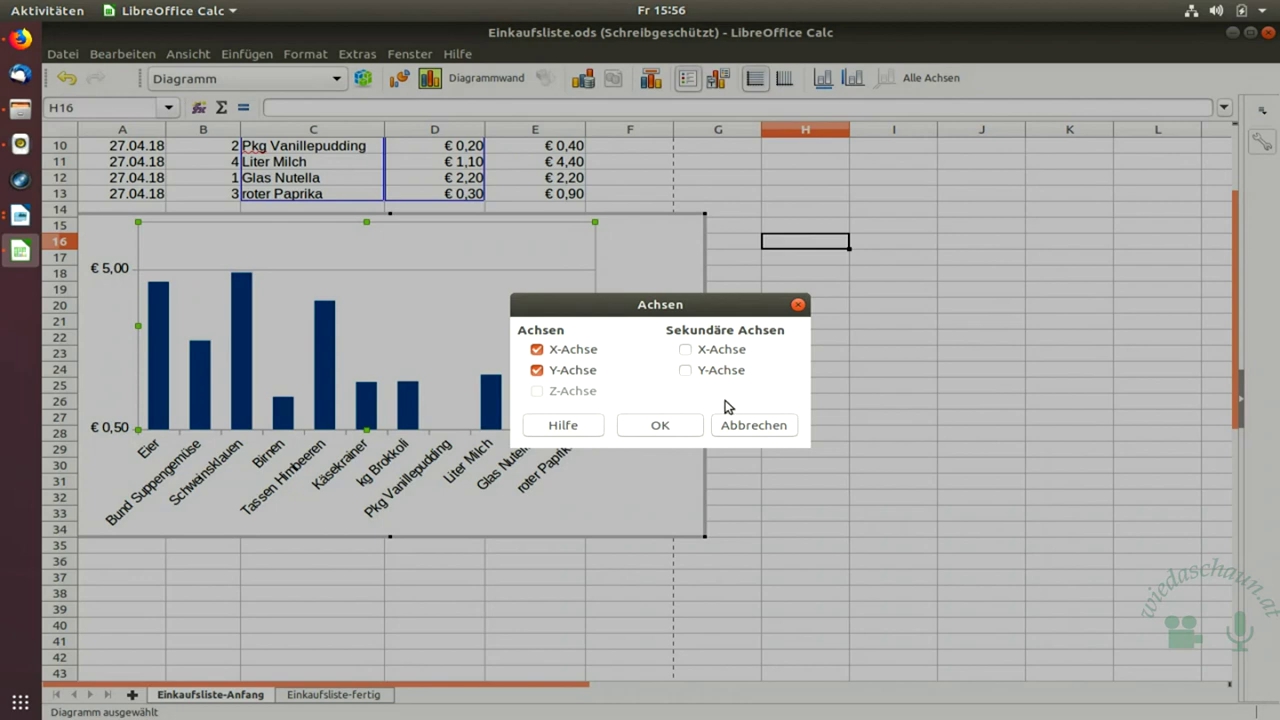
{"action": "left_click", "coordinate": [742, 426]}
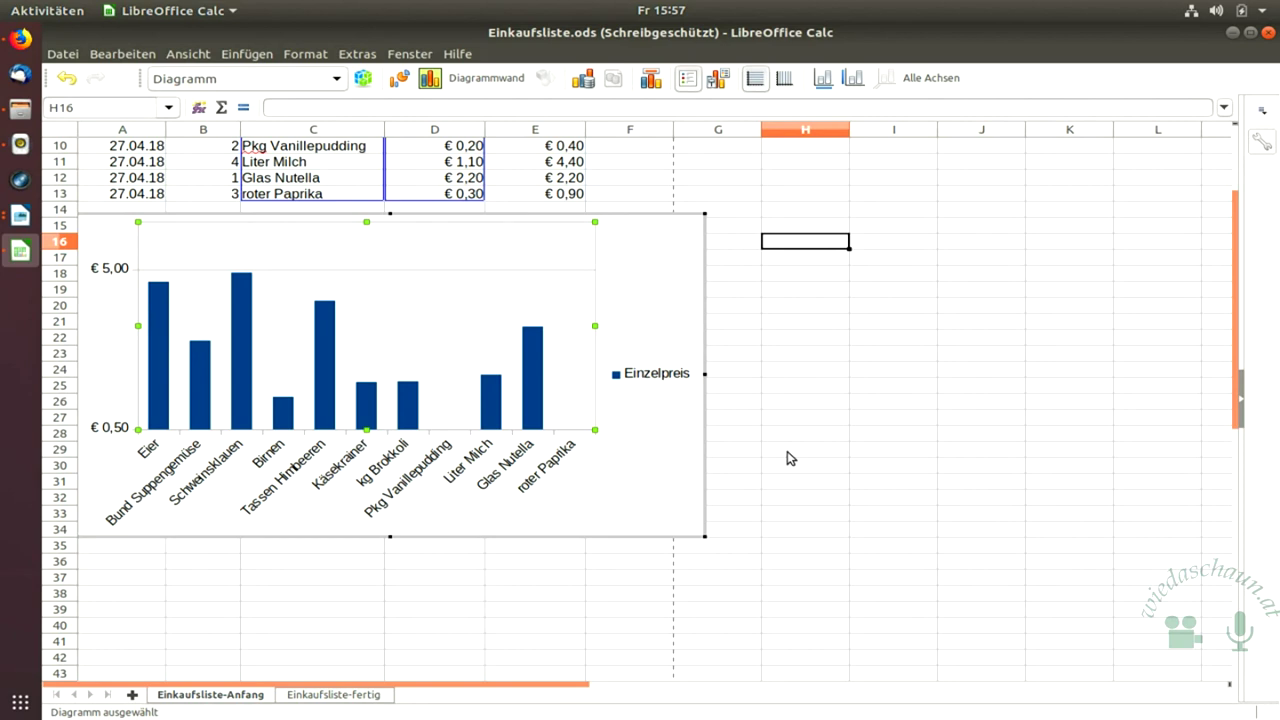
{"action": "key", "text": "Escape"}
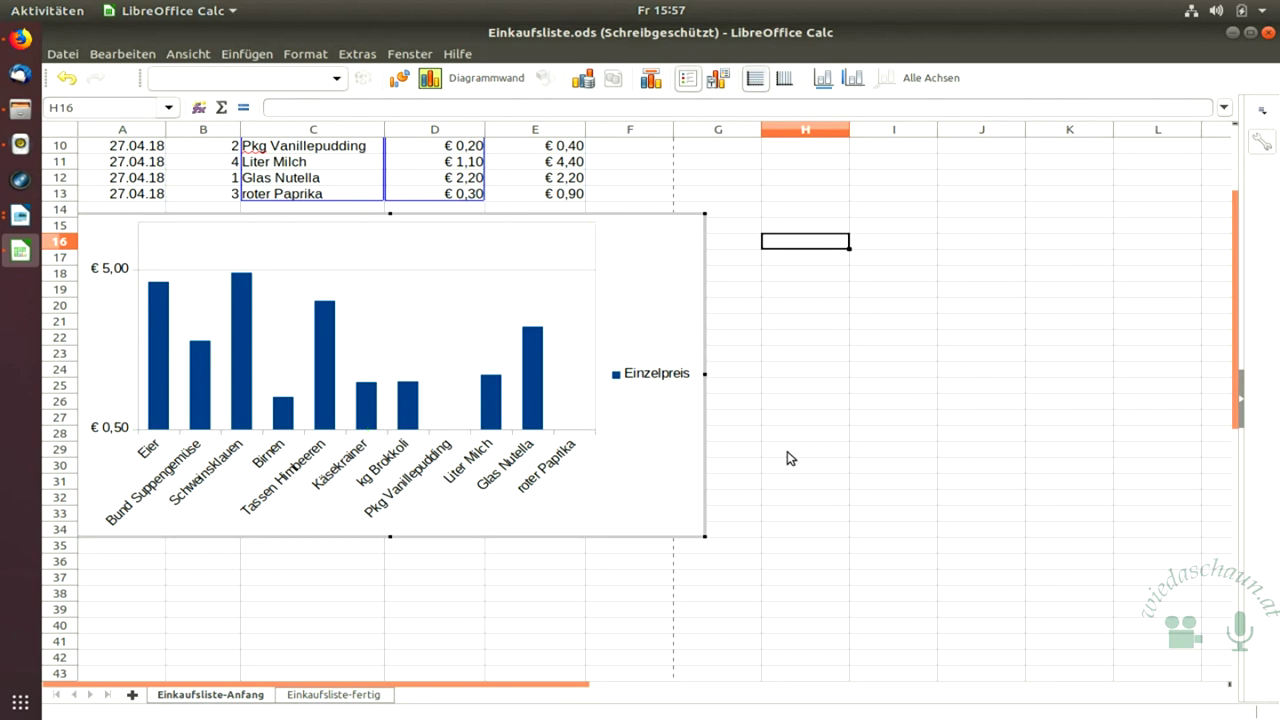
{"action": "left_click", "coordinate": [862, 368]}
{"action": "left_click", "coordinate": [834, 320]}
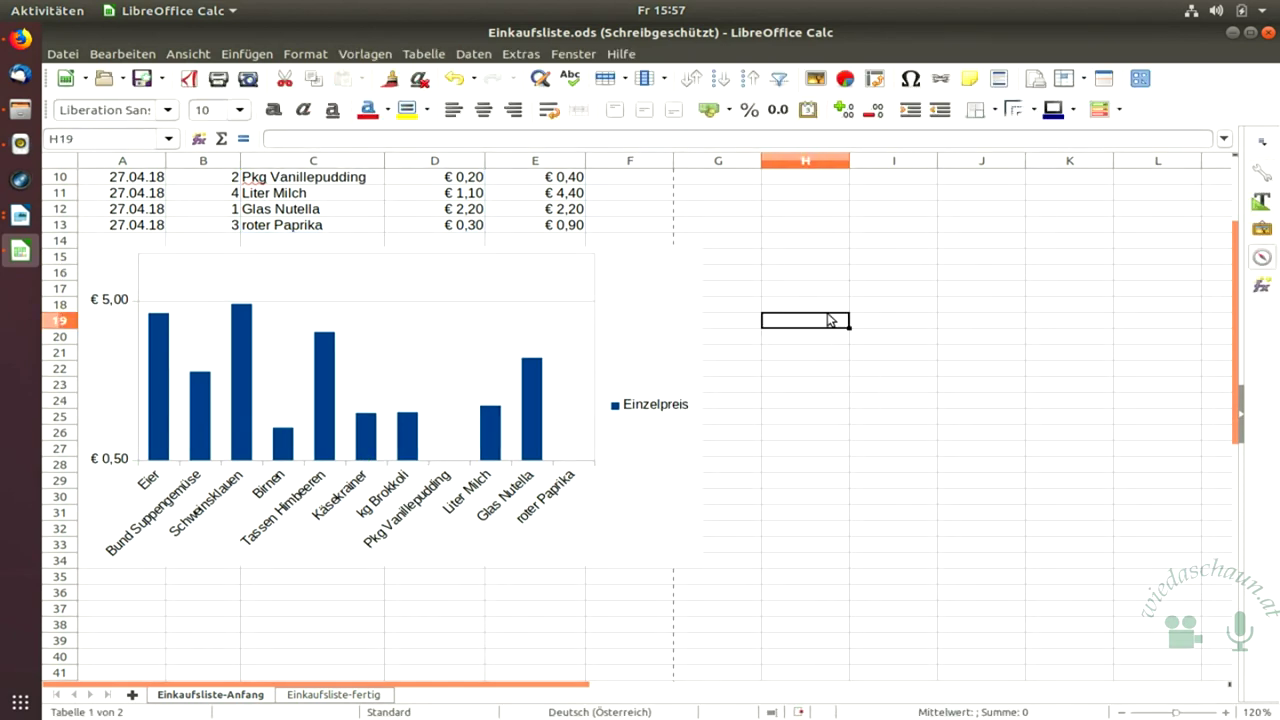
Examine the Function Wizard for empty cell H19, and the Funktion argument of the TEILERGEBNIS formula in cell E1.
{"action": "left_click", "coordinate": [199, 139]}
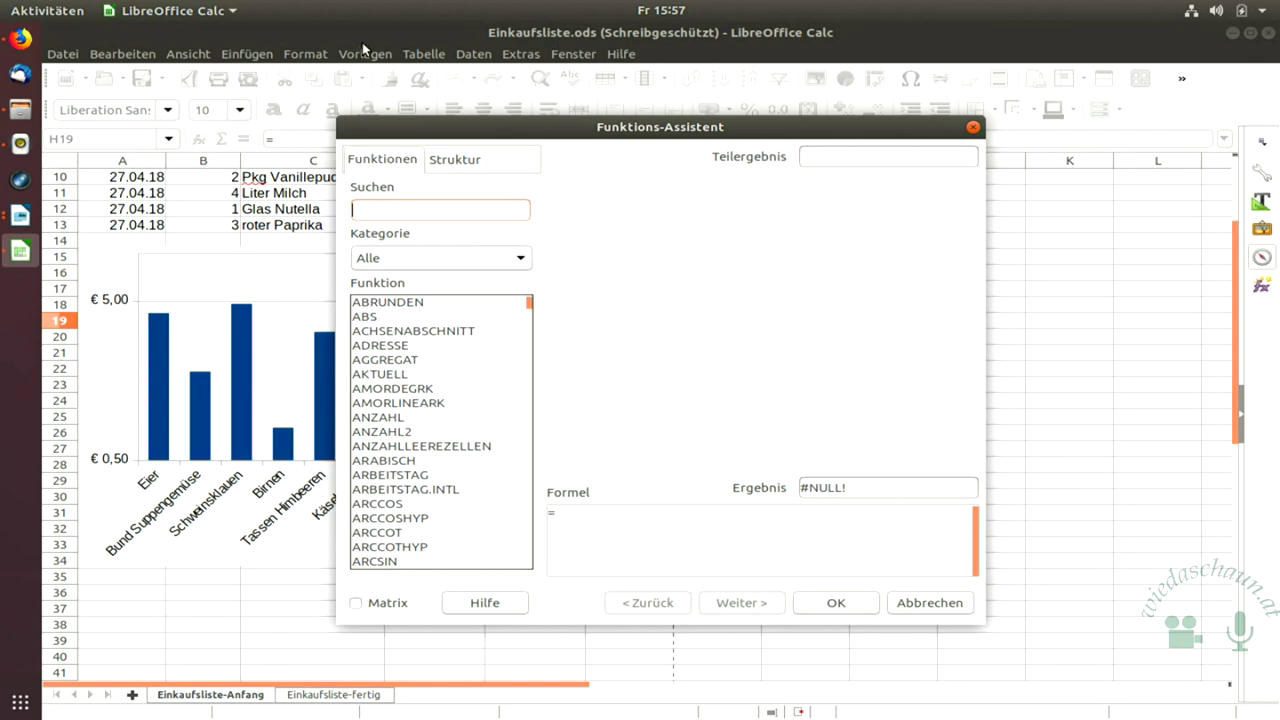
{"action": "left_click", "coordinate": [973, 127]}
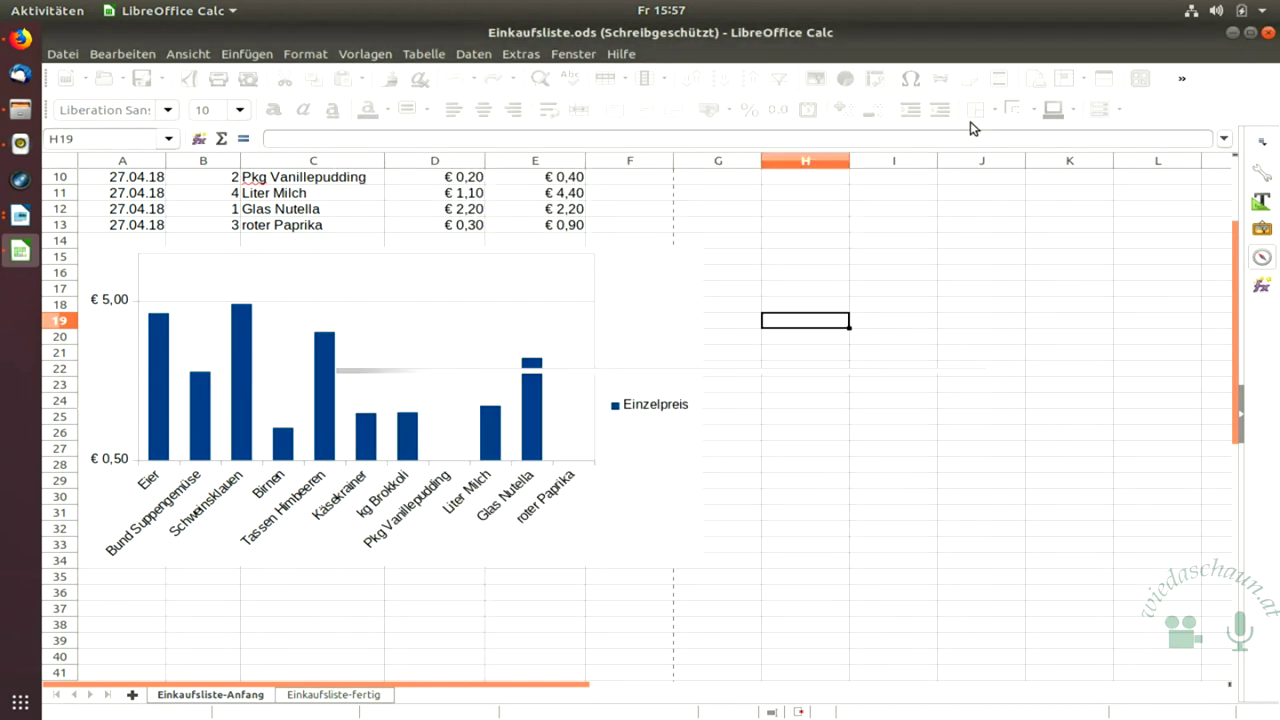
{"action": "scroll", "coordinate": [677, 343], "scroll_direction": "up", "scroll_amount": 3}
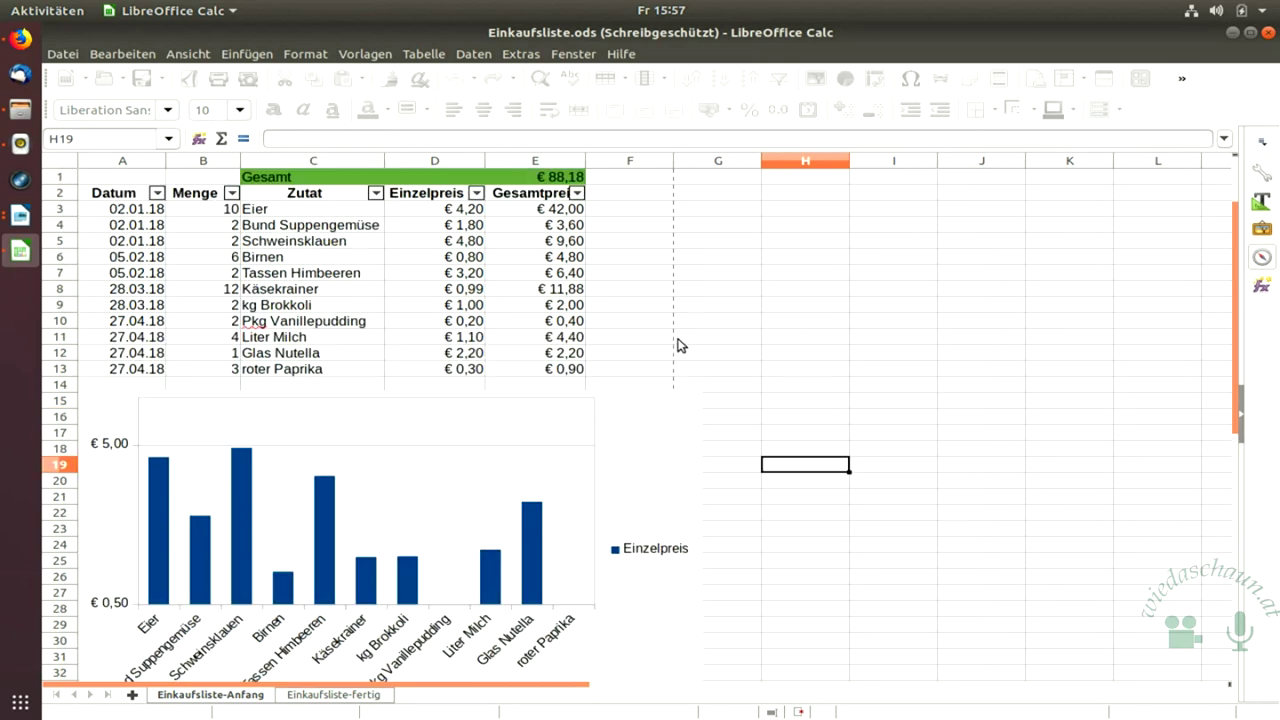
{"action": "left_click", "coordinate": [540, 178]}
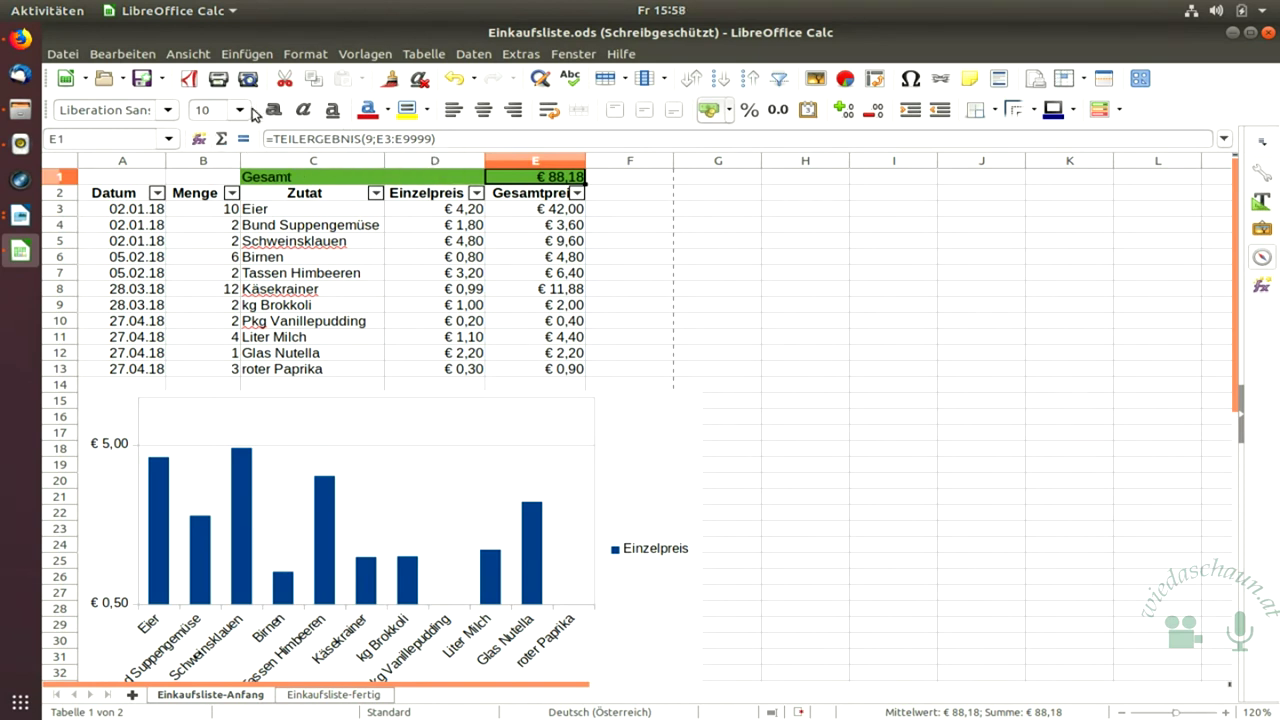
{"action": "left_click", "coordinate": [206, 140]}
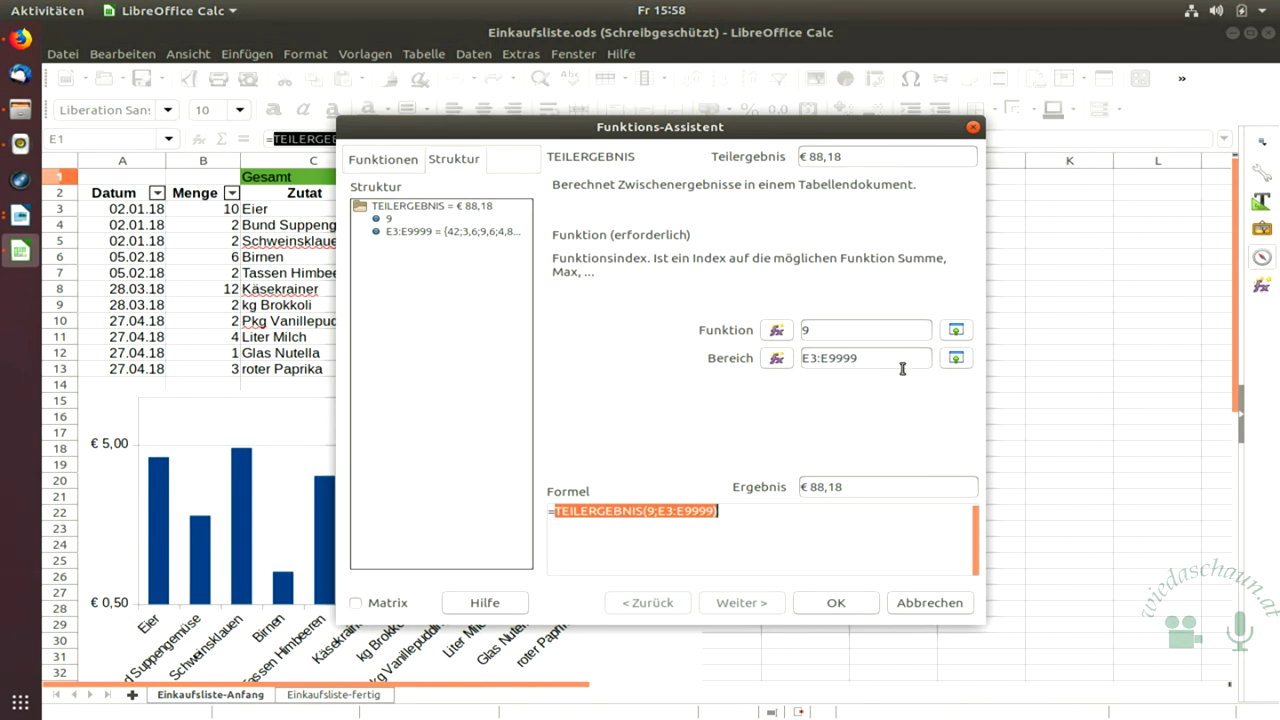
{"action": "left_click", "coordinate": [866, 331]}
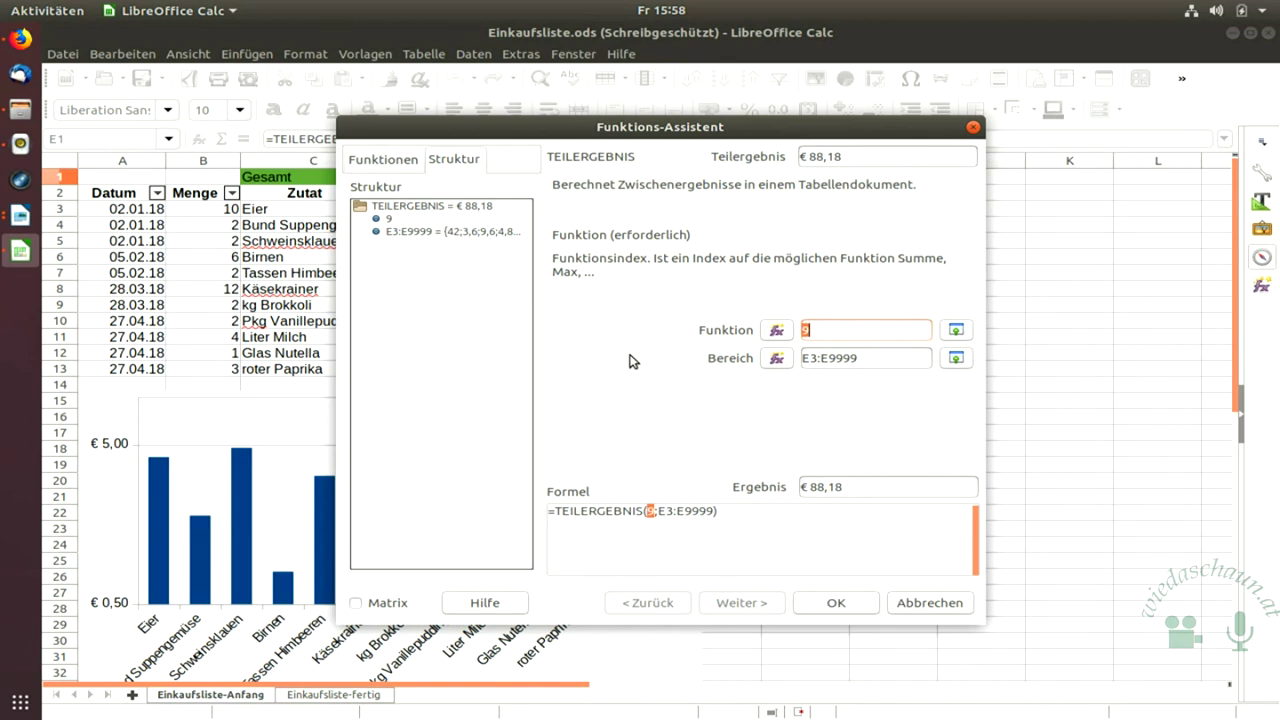
Look up the TEILERGEBNIS function in the help index and examine its syntax and function index table.
{"action": "left_click", "coordinate": [478, 602]}
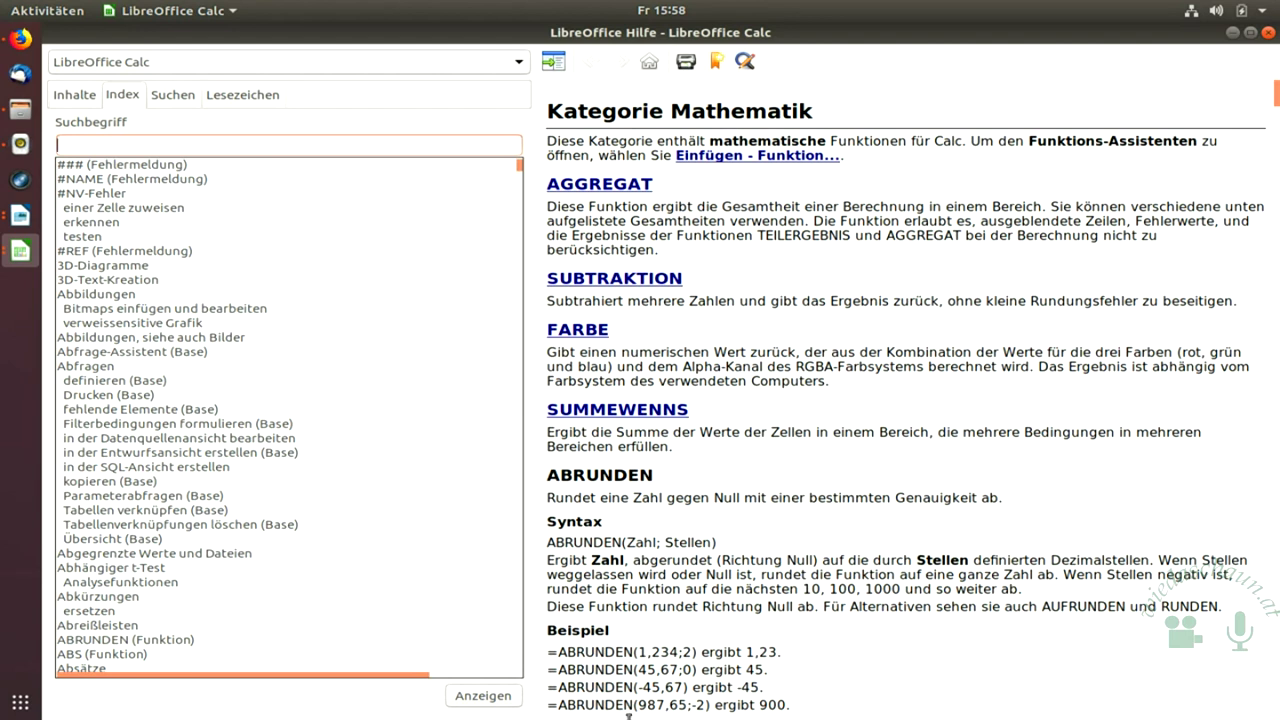
{"action": "type", "text": "TEIL"}
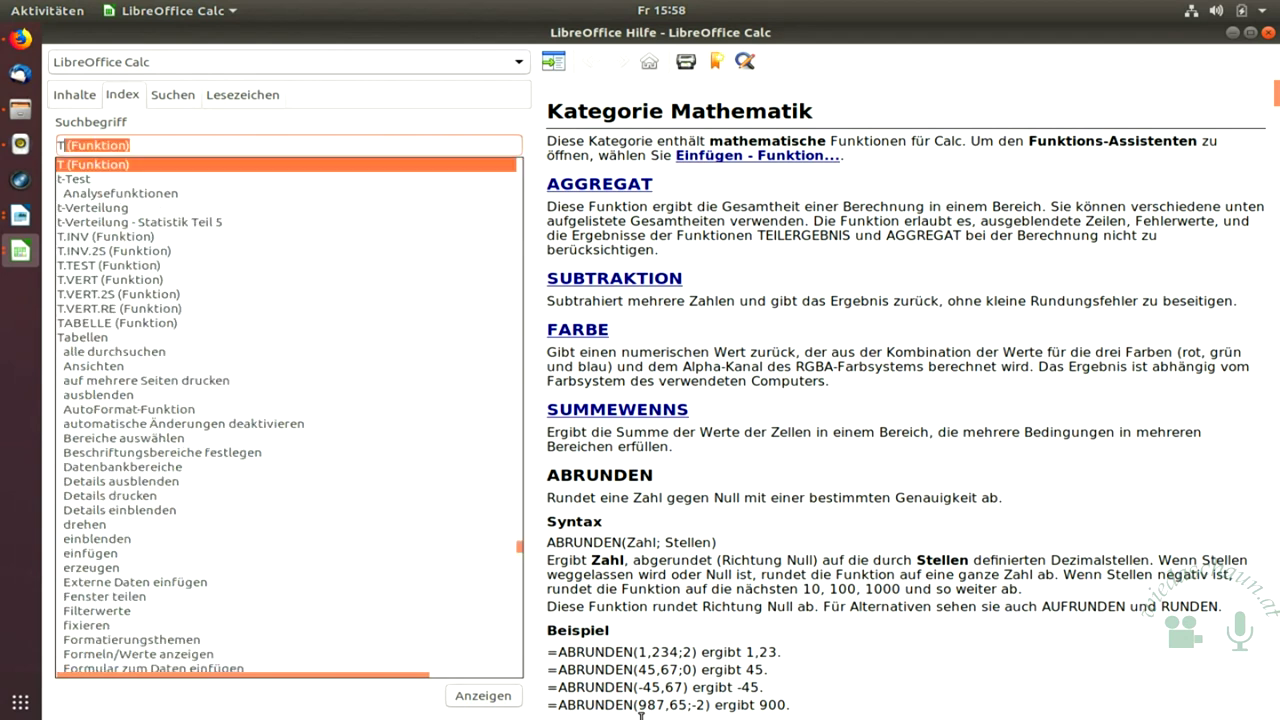
{"action": "type", "text": "ER"}
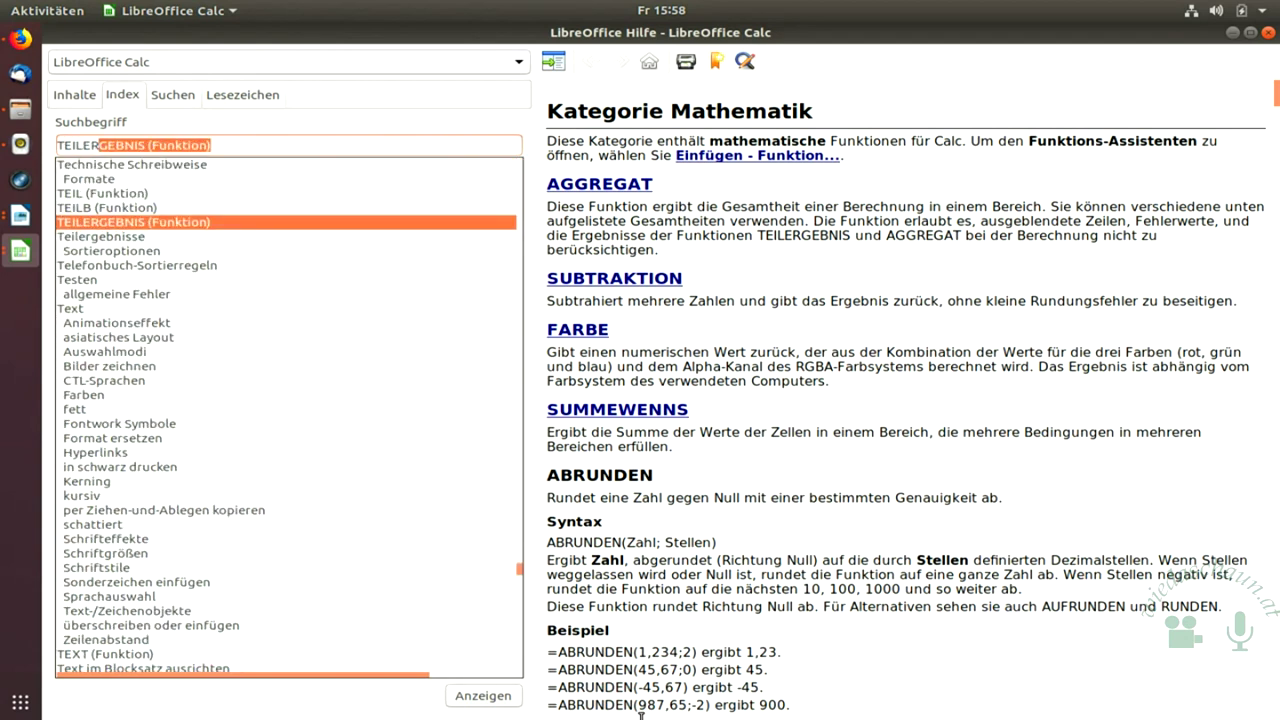
{"action": "left_click", "coordinate": [169, 222]}
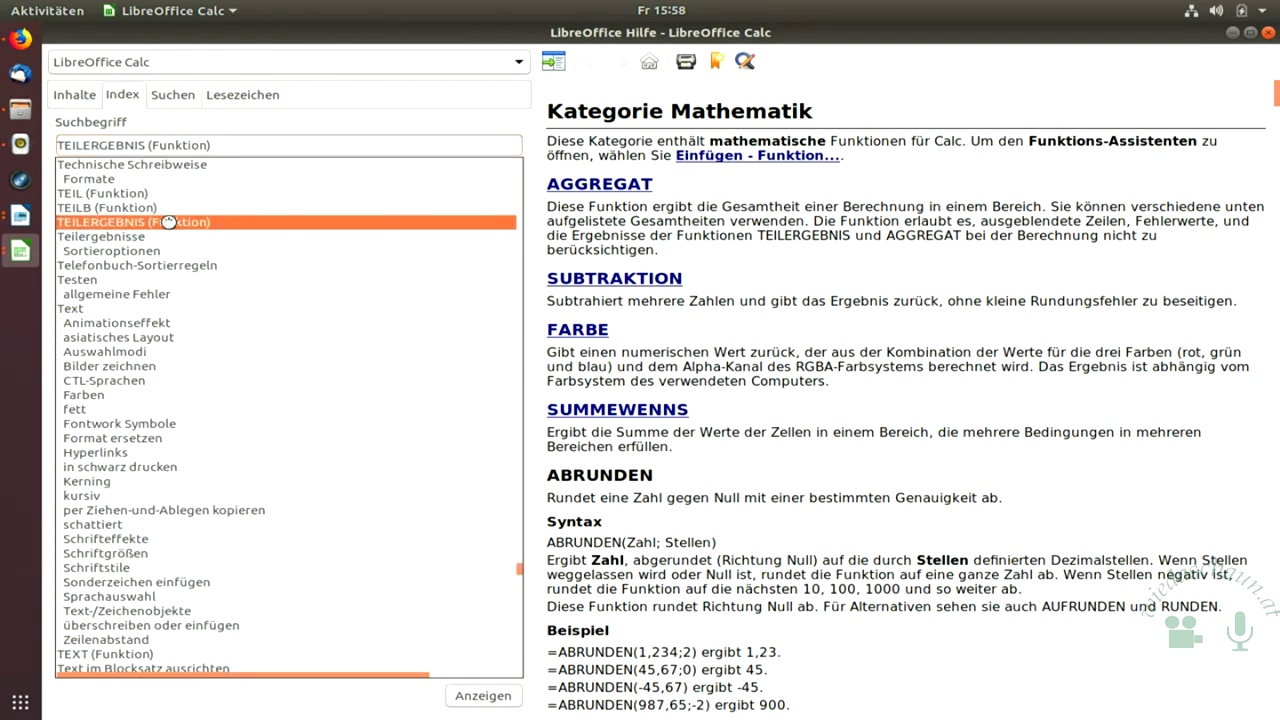
{"action": "double_click", "coordinate": [169, 222]}
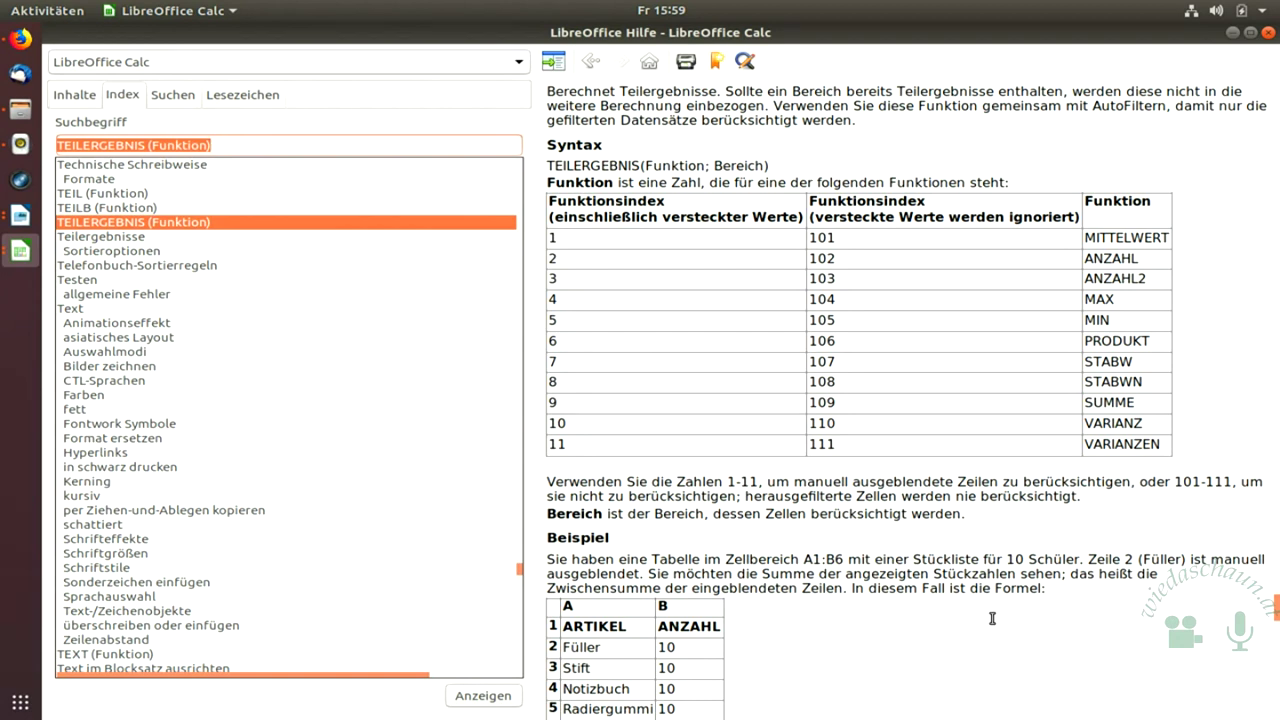
Launch LibreOffice Impress and create a presentation from the Blauer Verlauf template.
{"action": "key", "text": "super"}
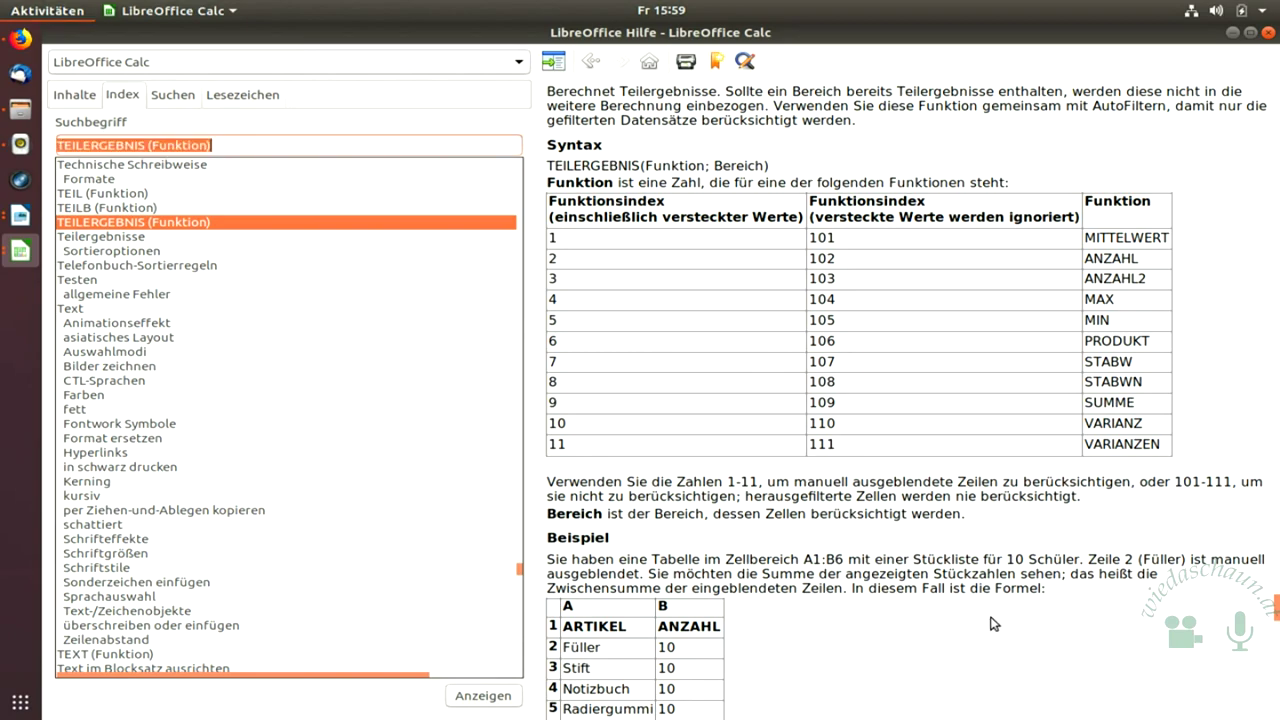
{"action": "type", "text": "impl"}
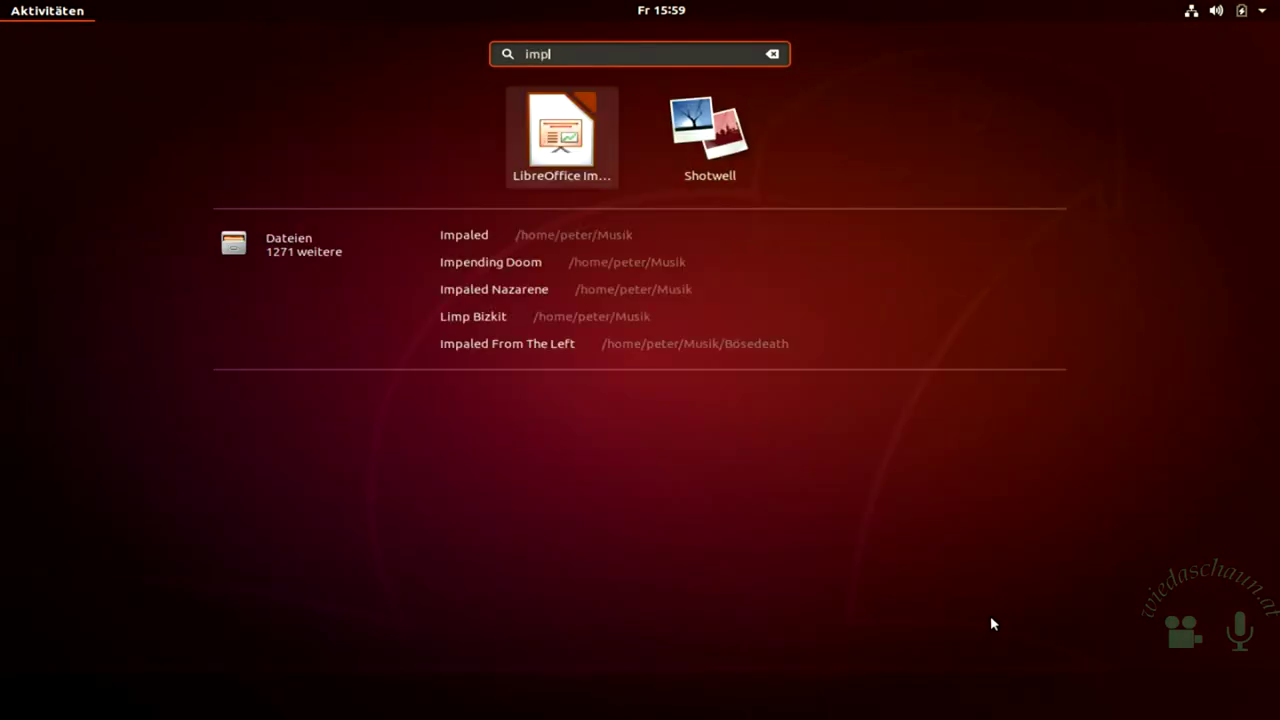
{"action": "key", "text": "Return"}
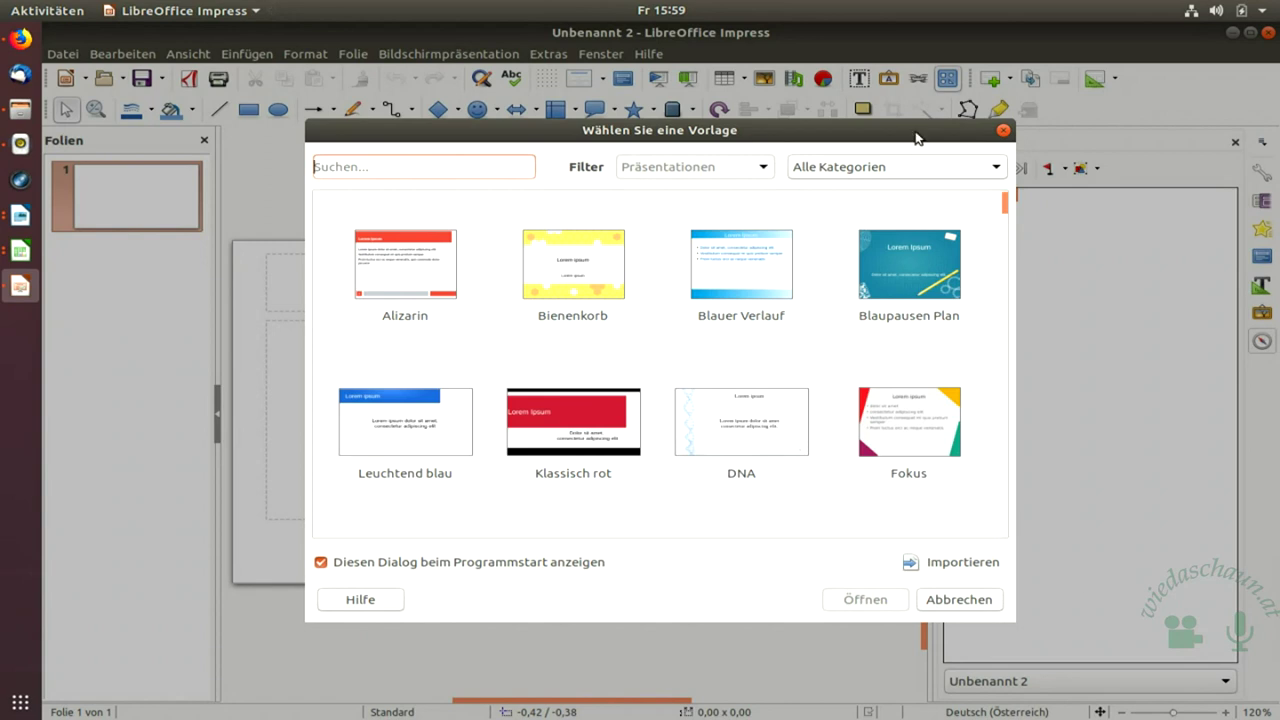
{"action": "left_click", "coordinate": [741, 266]}
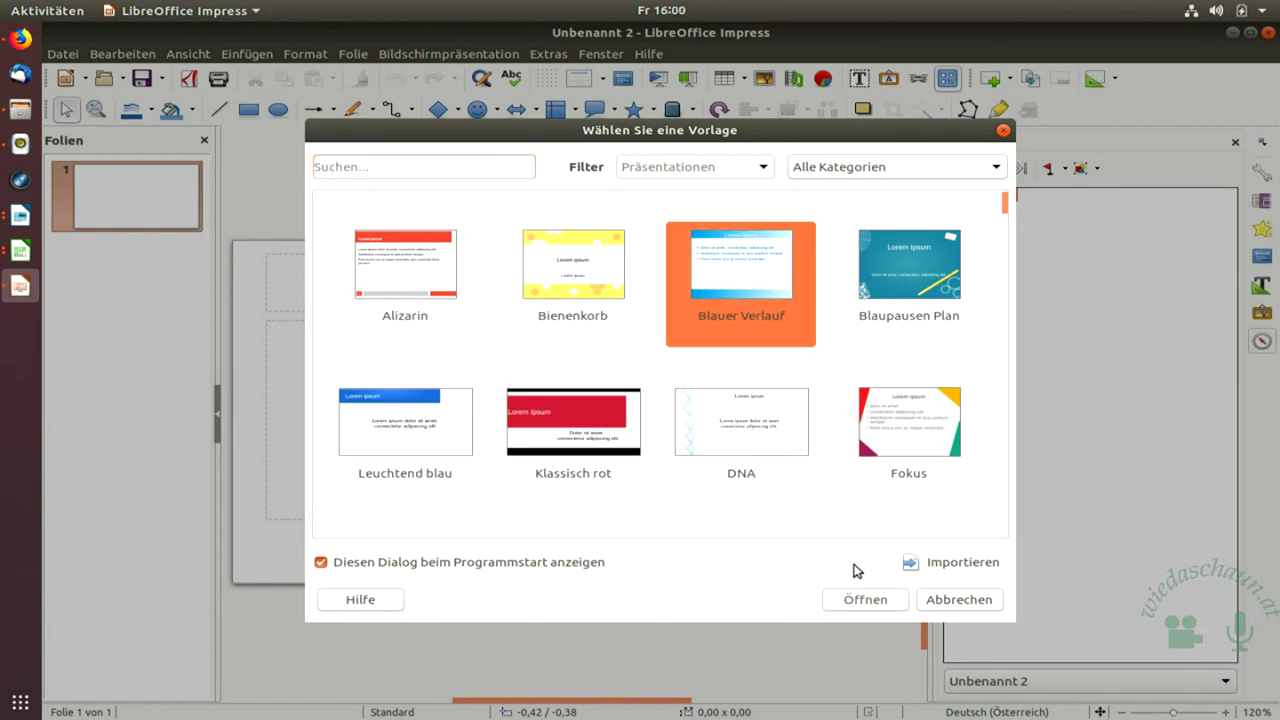
{"action": "left_click", "coordinate": [868, 600]}
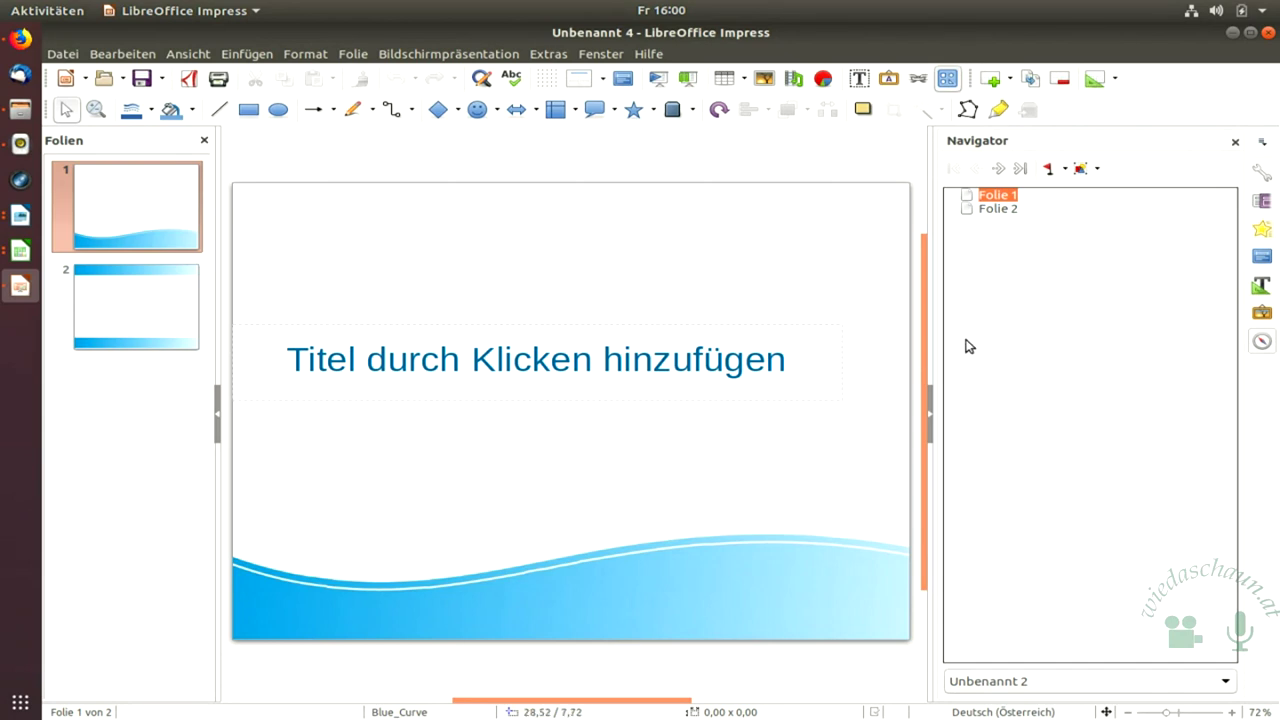
Enter "Mein neues Kochbuch" as the title of the first slide.
{"action": "left_click", "coordinate": [580, 364]}
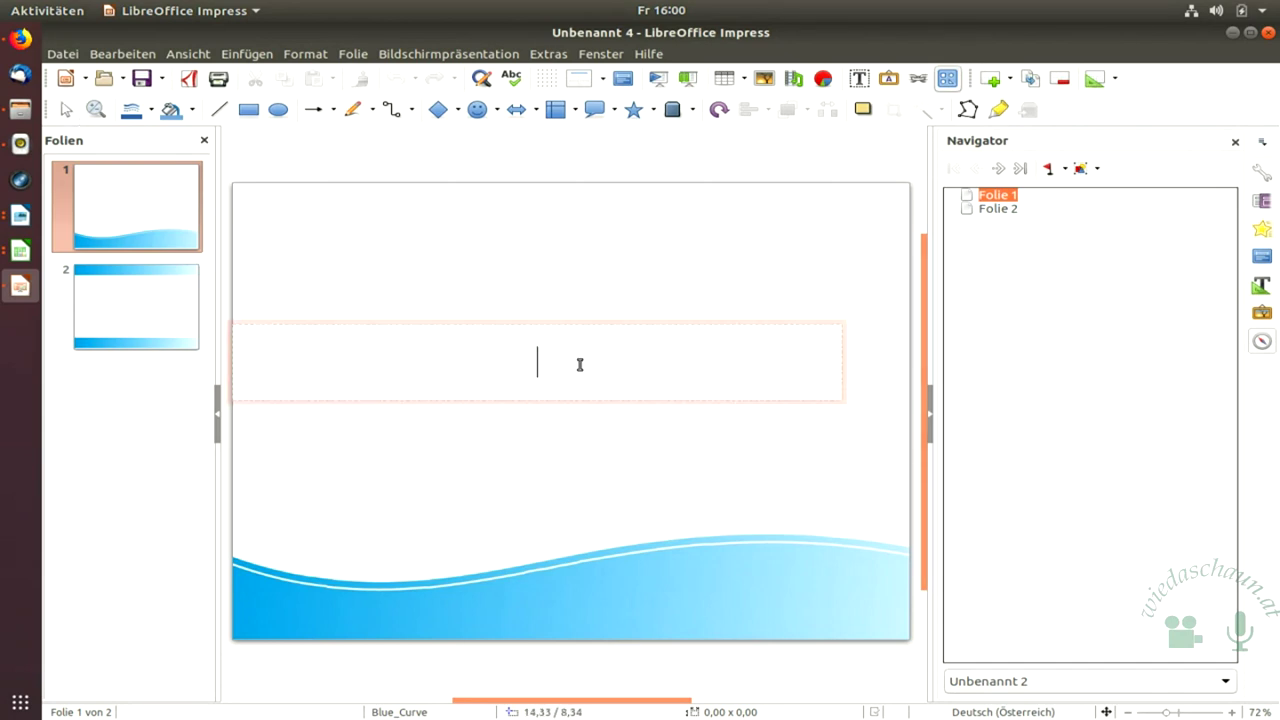
{"action": "type", "text": "Mein neues K"}
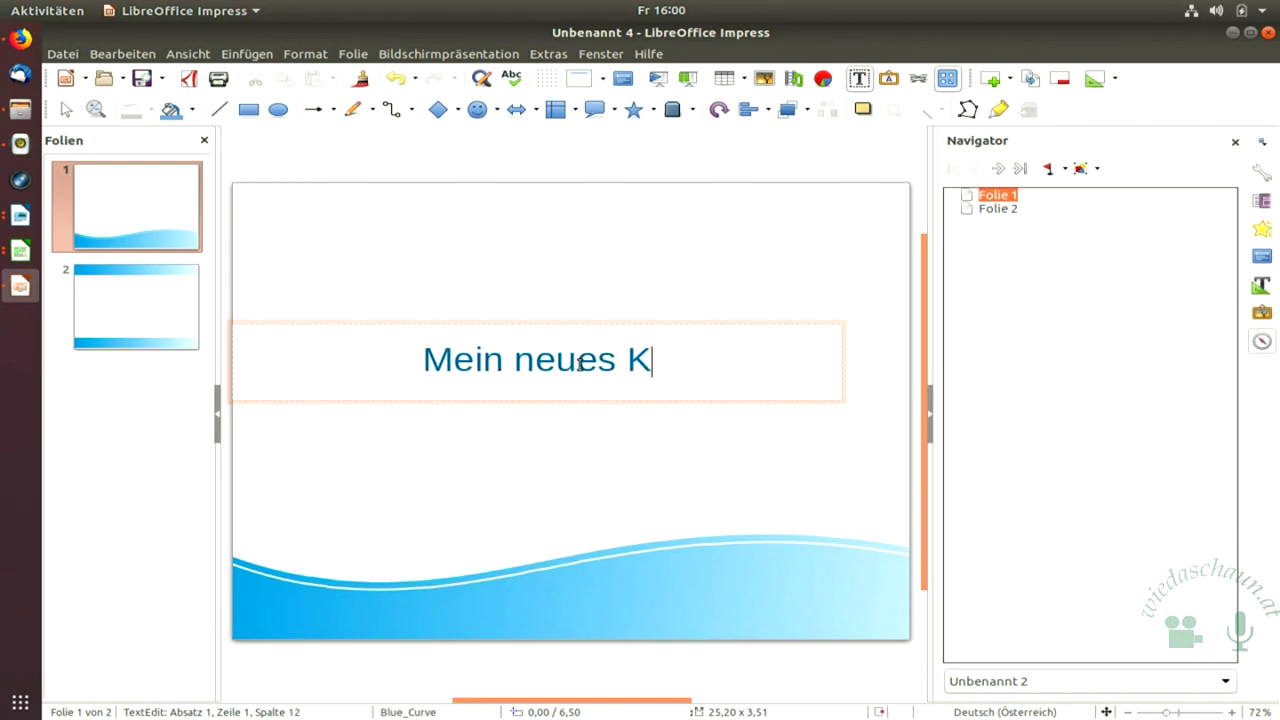
{"action": "type", "text": "ochbuch"}
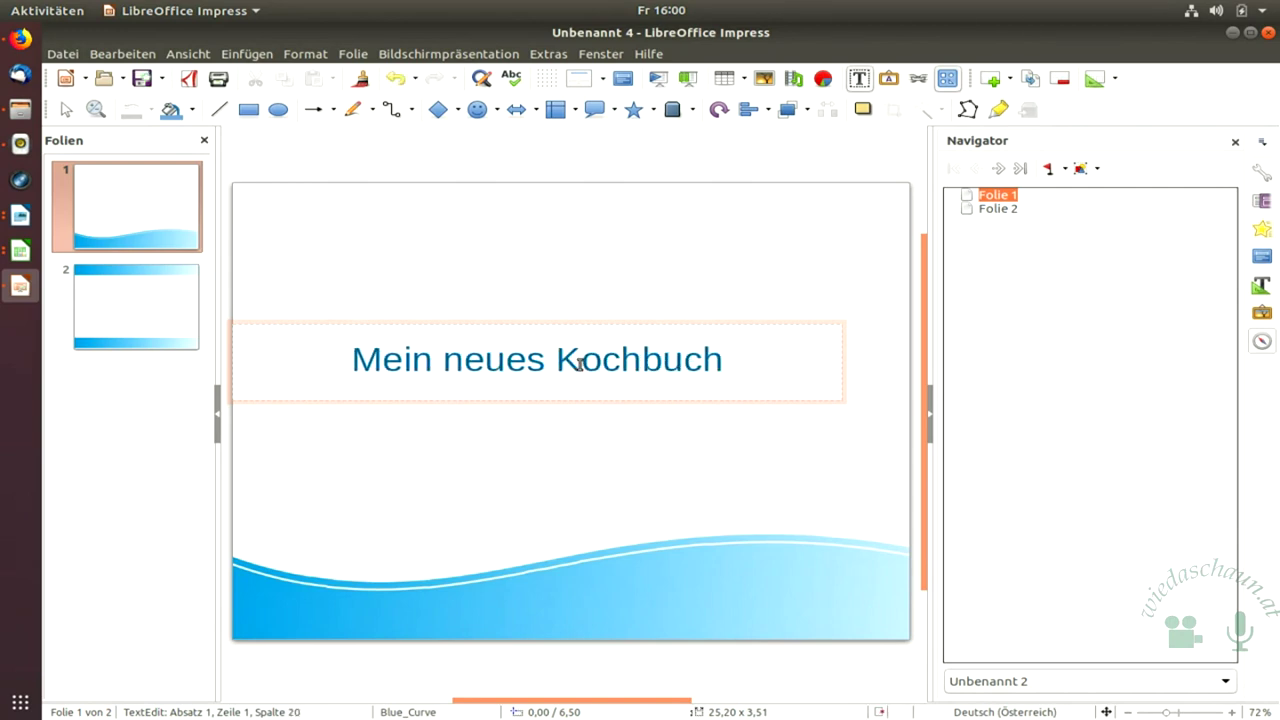
Enter "Was kann ich kochen?" as the title of the second slide.
{"action": "left_click", "coordinate": [148, 313]}
{"action": "left_click", "coordinate": [477, 225]}
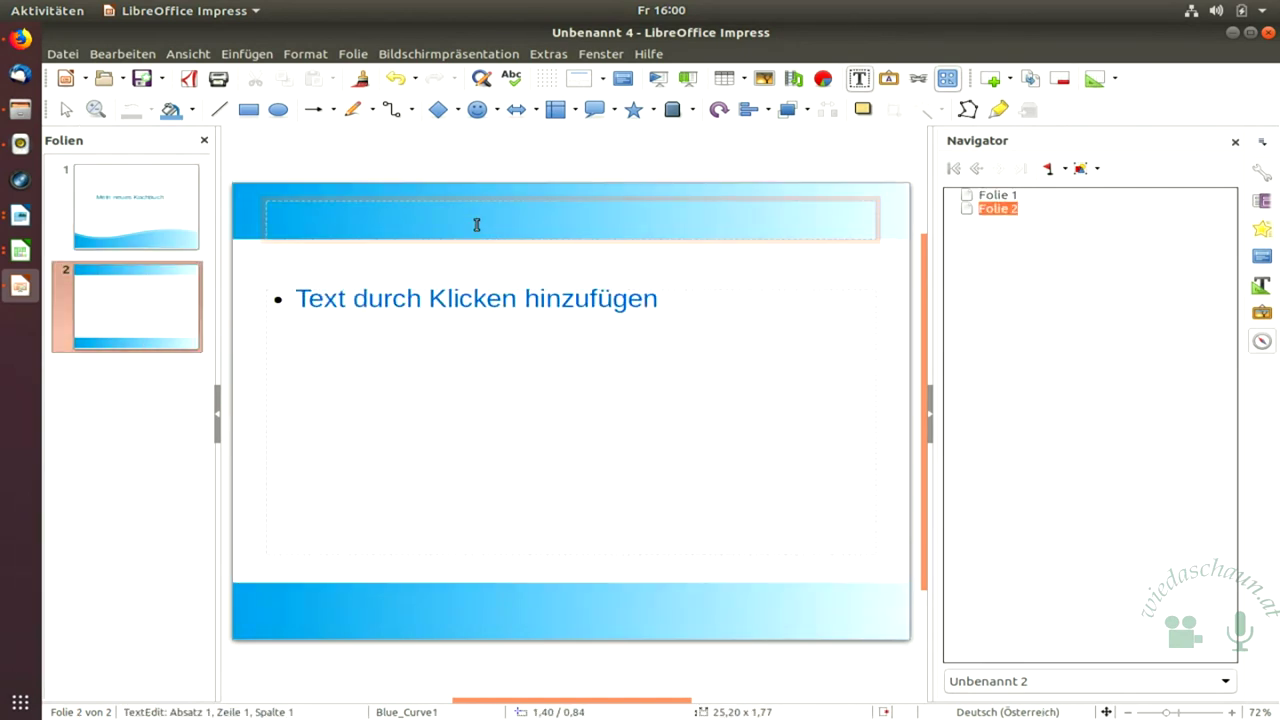
{"action": "type", "text": "Was kann ich kochen"}
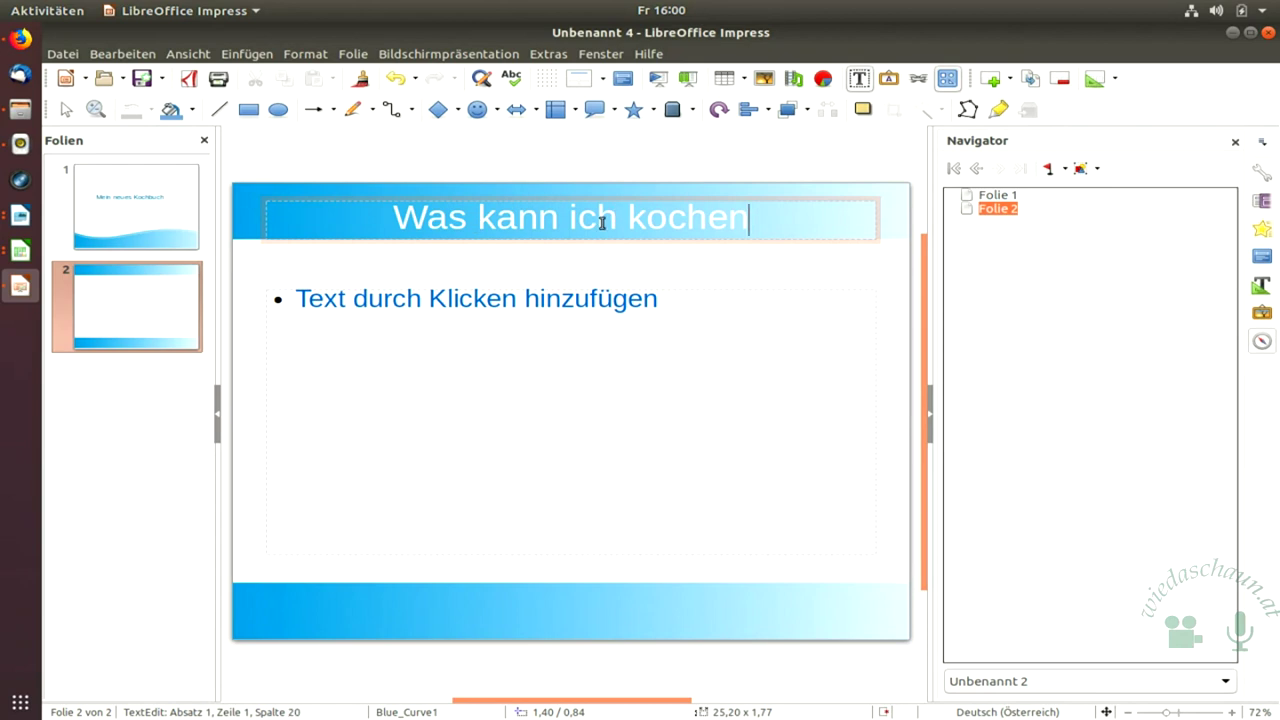
{"action": "type", "text": "?"}
Fill the second slide's content area with the bullet points Suppen, Hauptspeisen and Nachspeisen.
{"action": "left_click", "coordinate": [544, 304]}
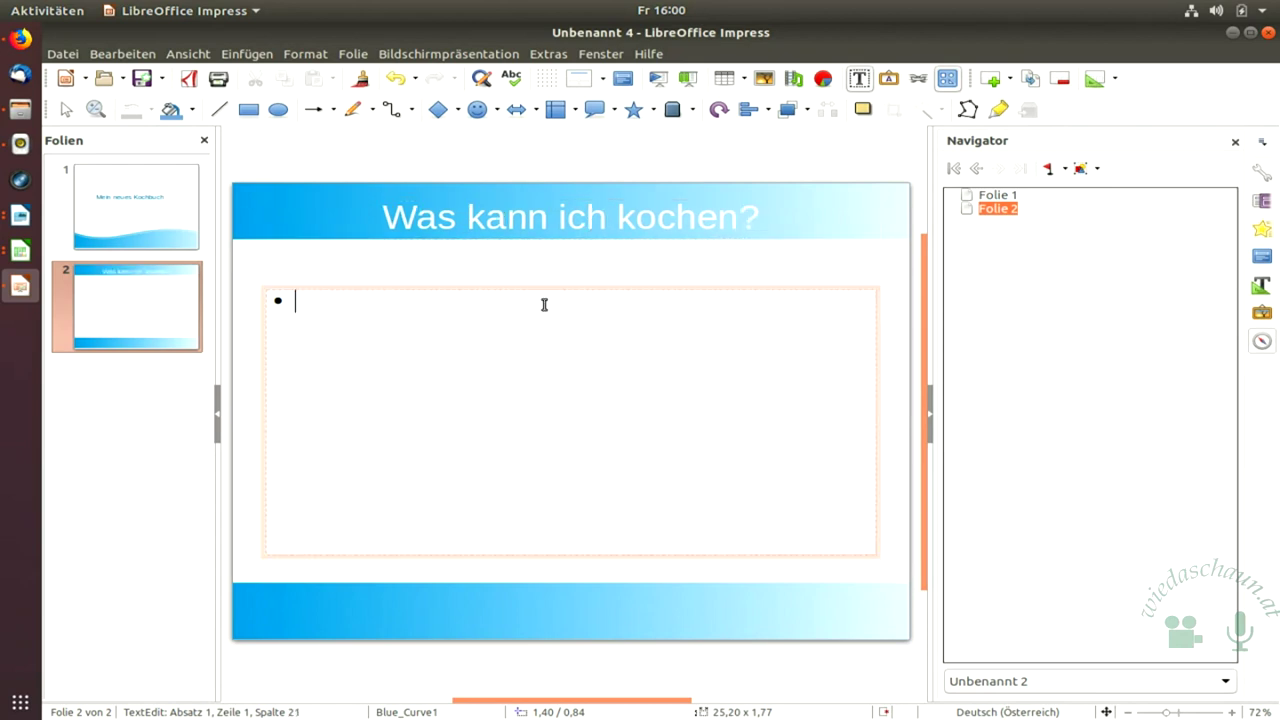
{"action": "type", "text": "Suppen"}
{"action": "key", "text": "Return"}
{"action": "type", "text": "Hauptspeisen"}
{"action": "key", "text": "Return"}
{"action": "type", "text": "Nachspeisen"}
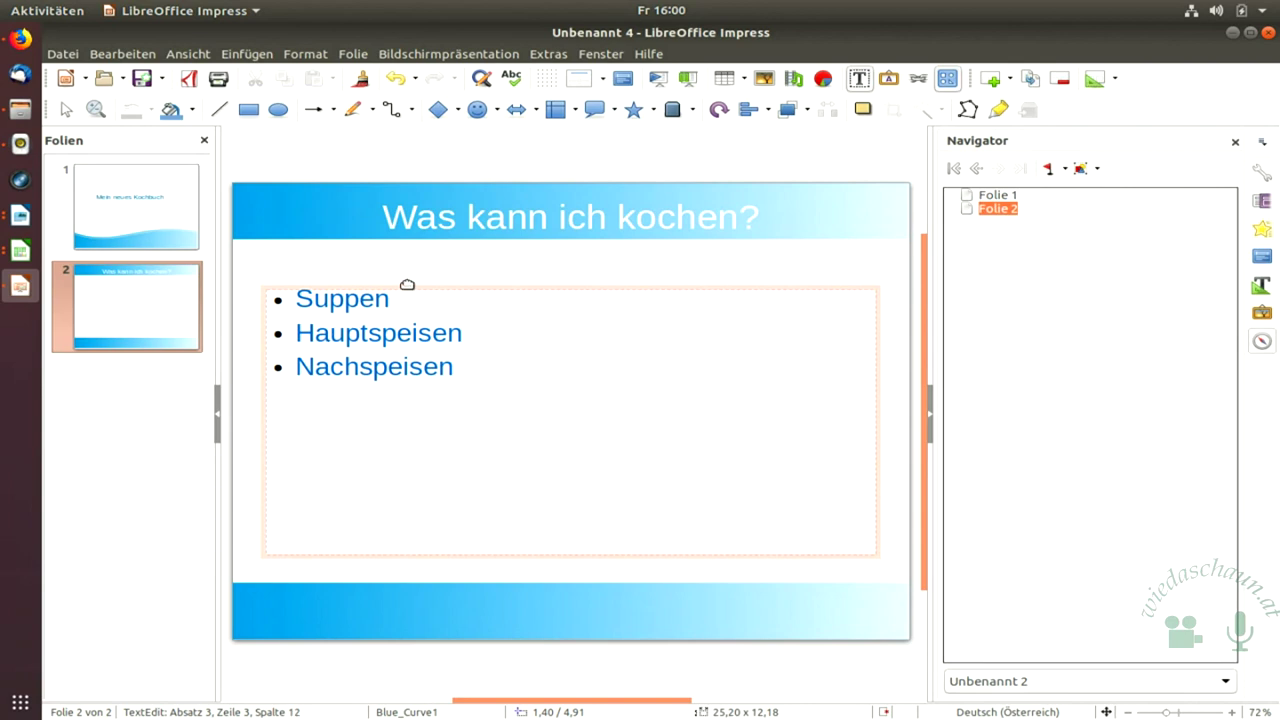
{"action": "left_click", "coordinate": [430, 270]}
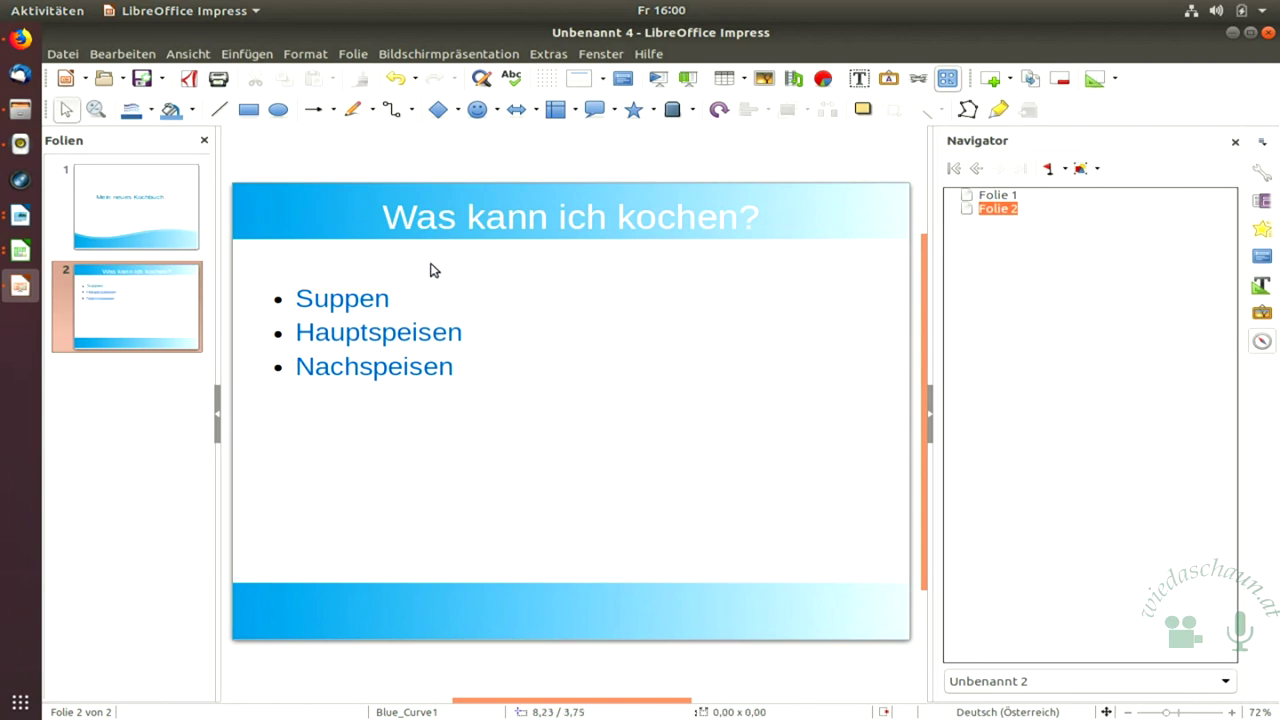